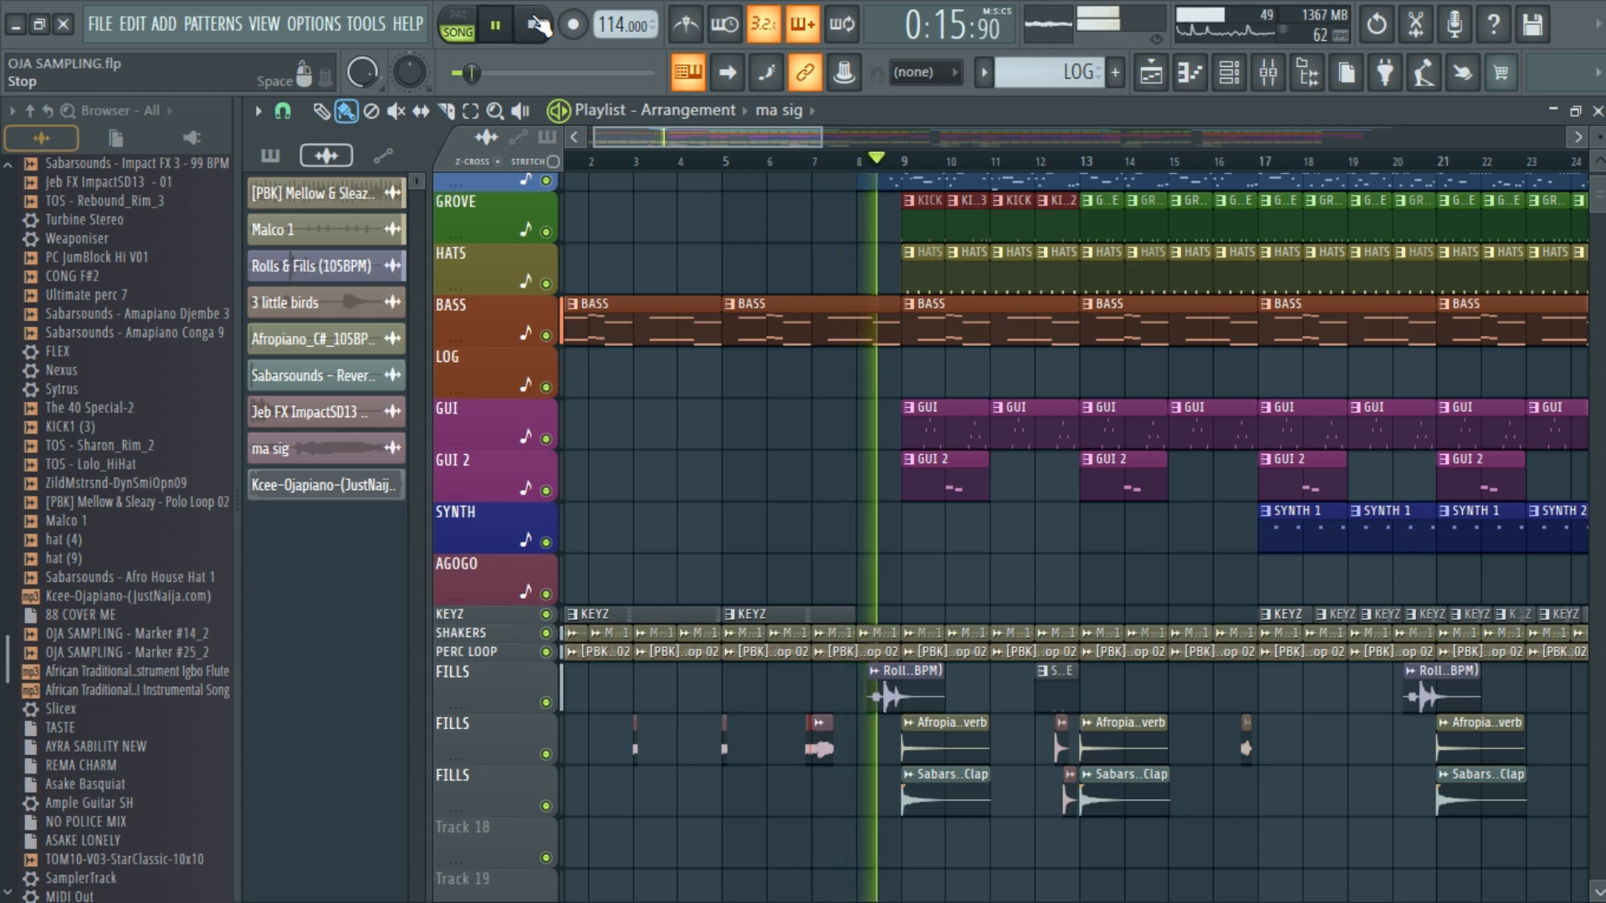
Step: Stop the song playback and look over the playlist arrangement from the intro through the later sections
click(538, 25)
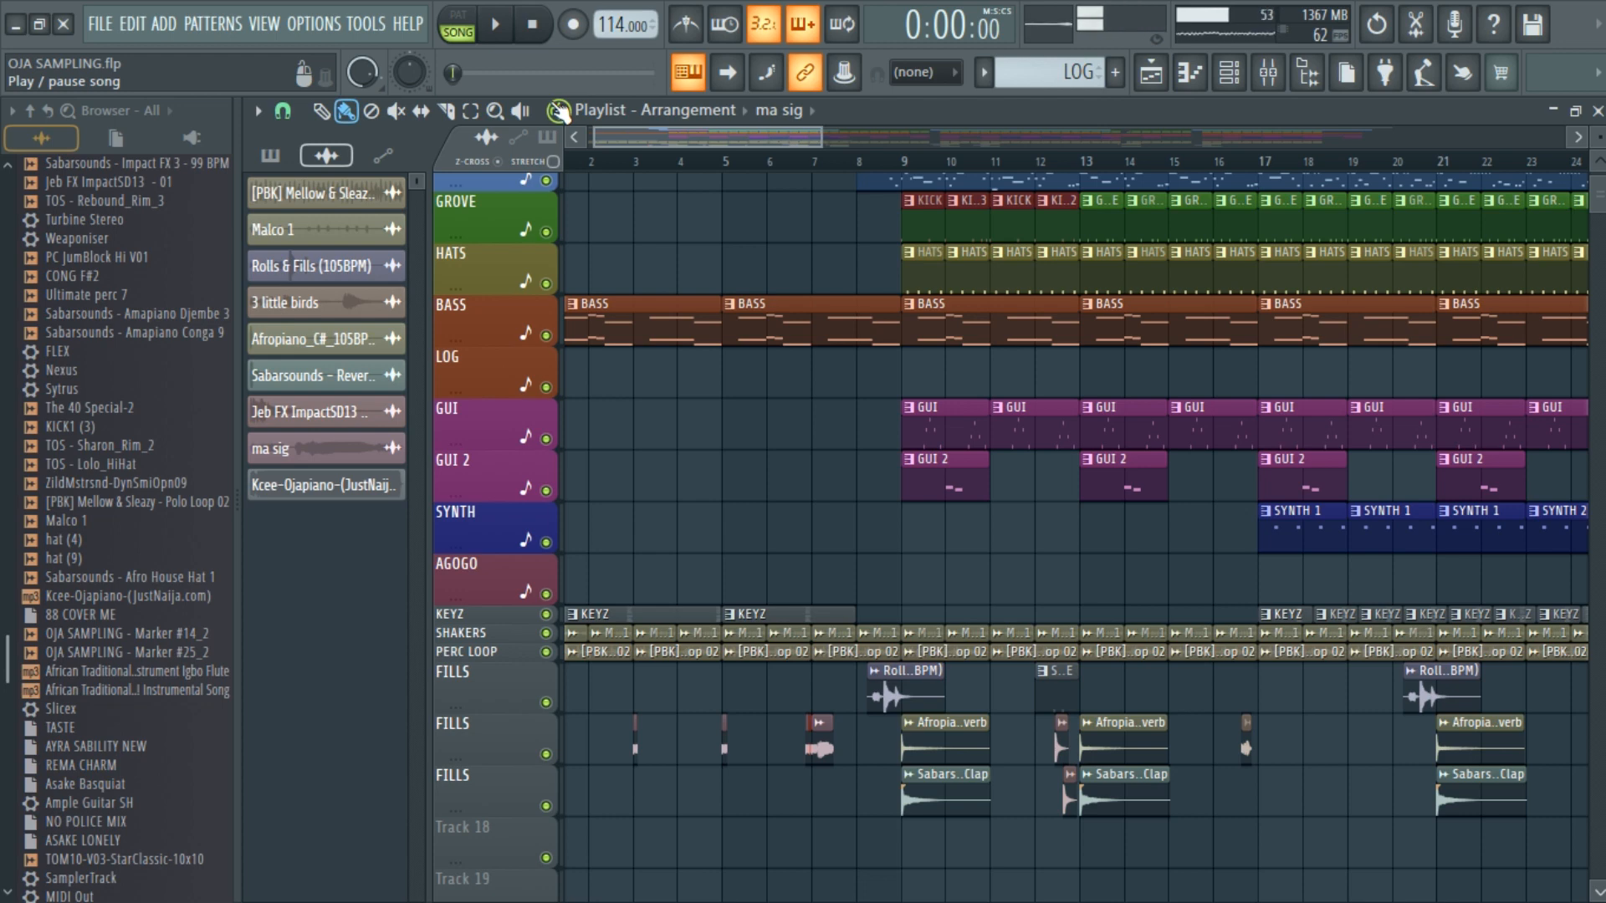
drag(676, 136, 634, 137)
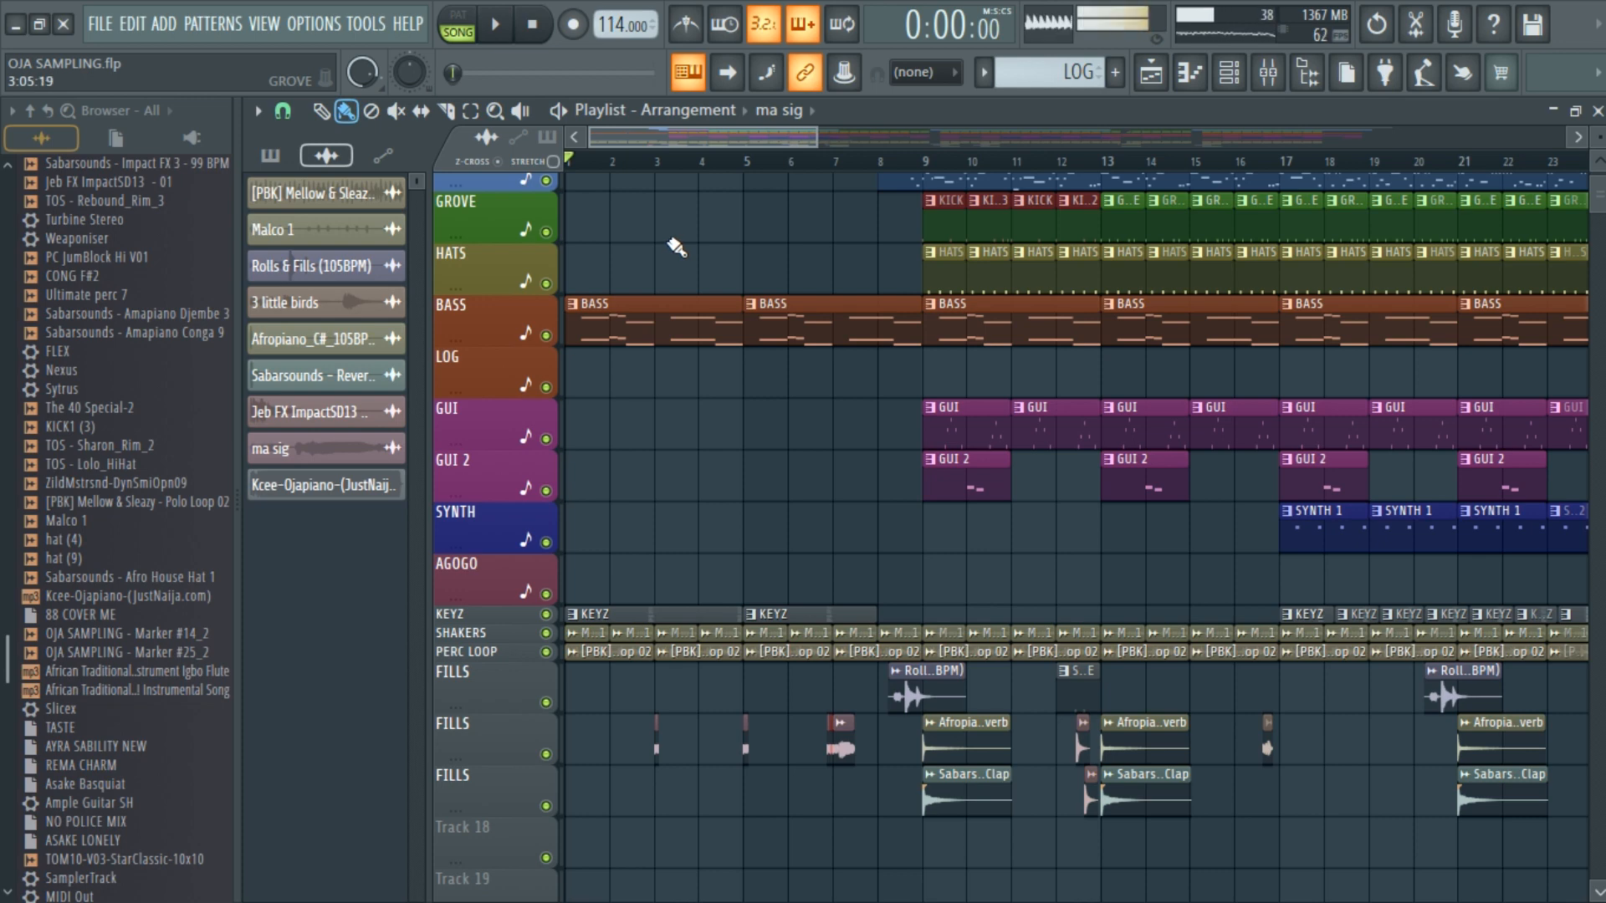
scroll(679, 426, up, 2)
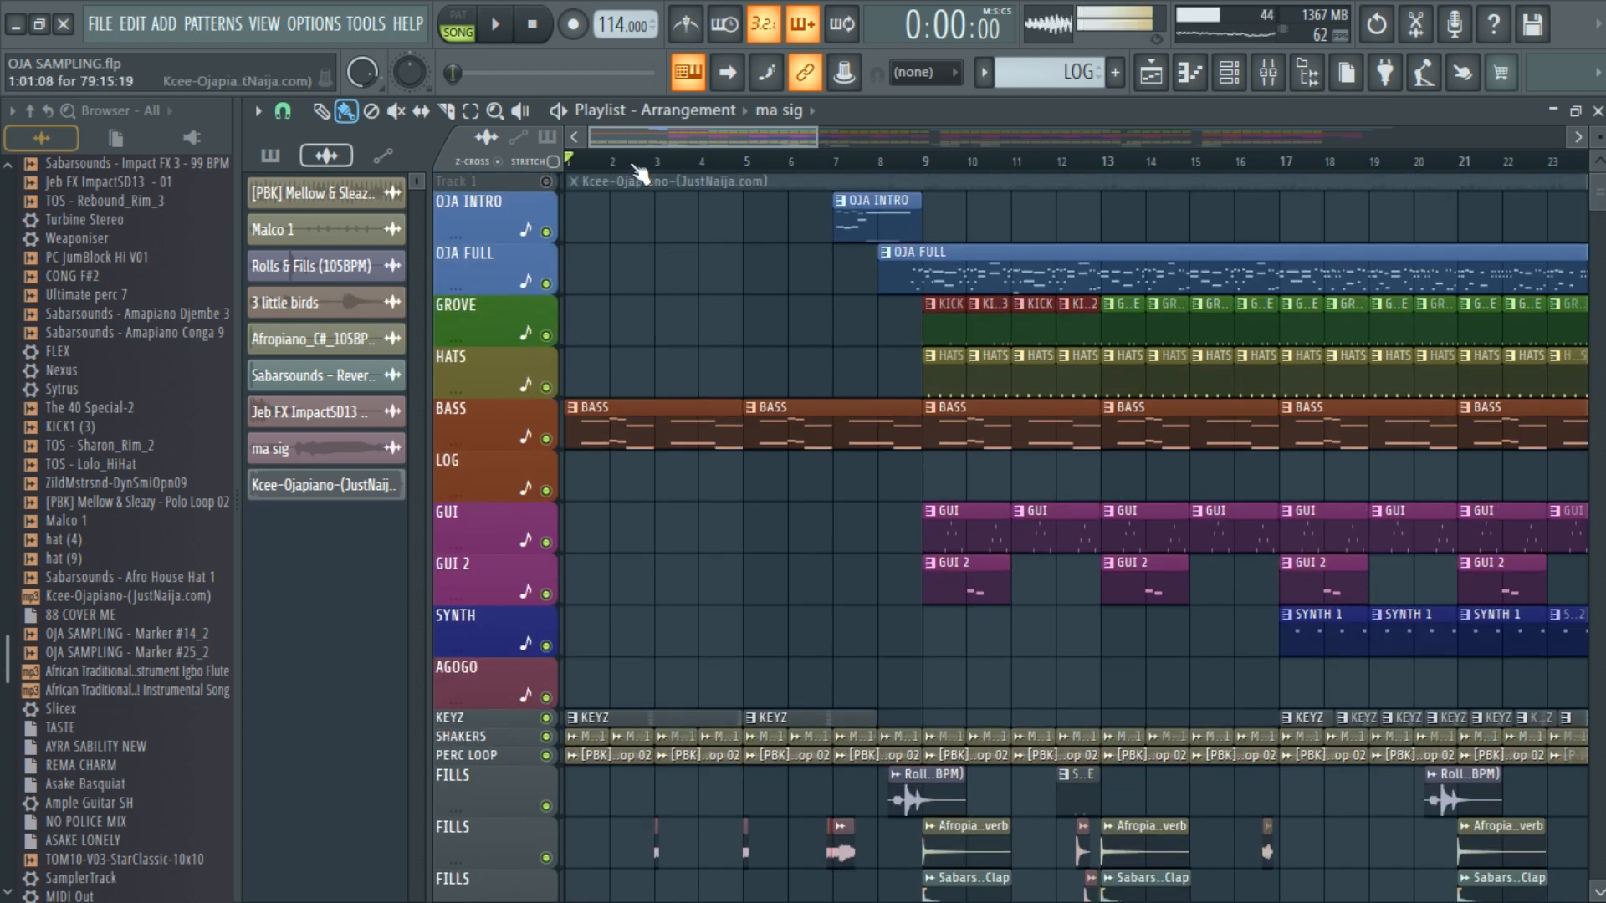
scroll(637, 170, down, 3)
scroll(637, 170, down, 2)
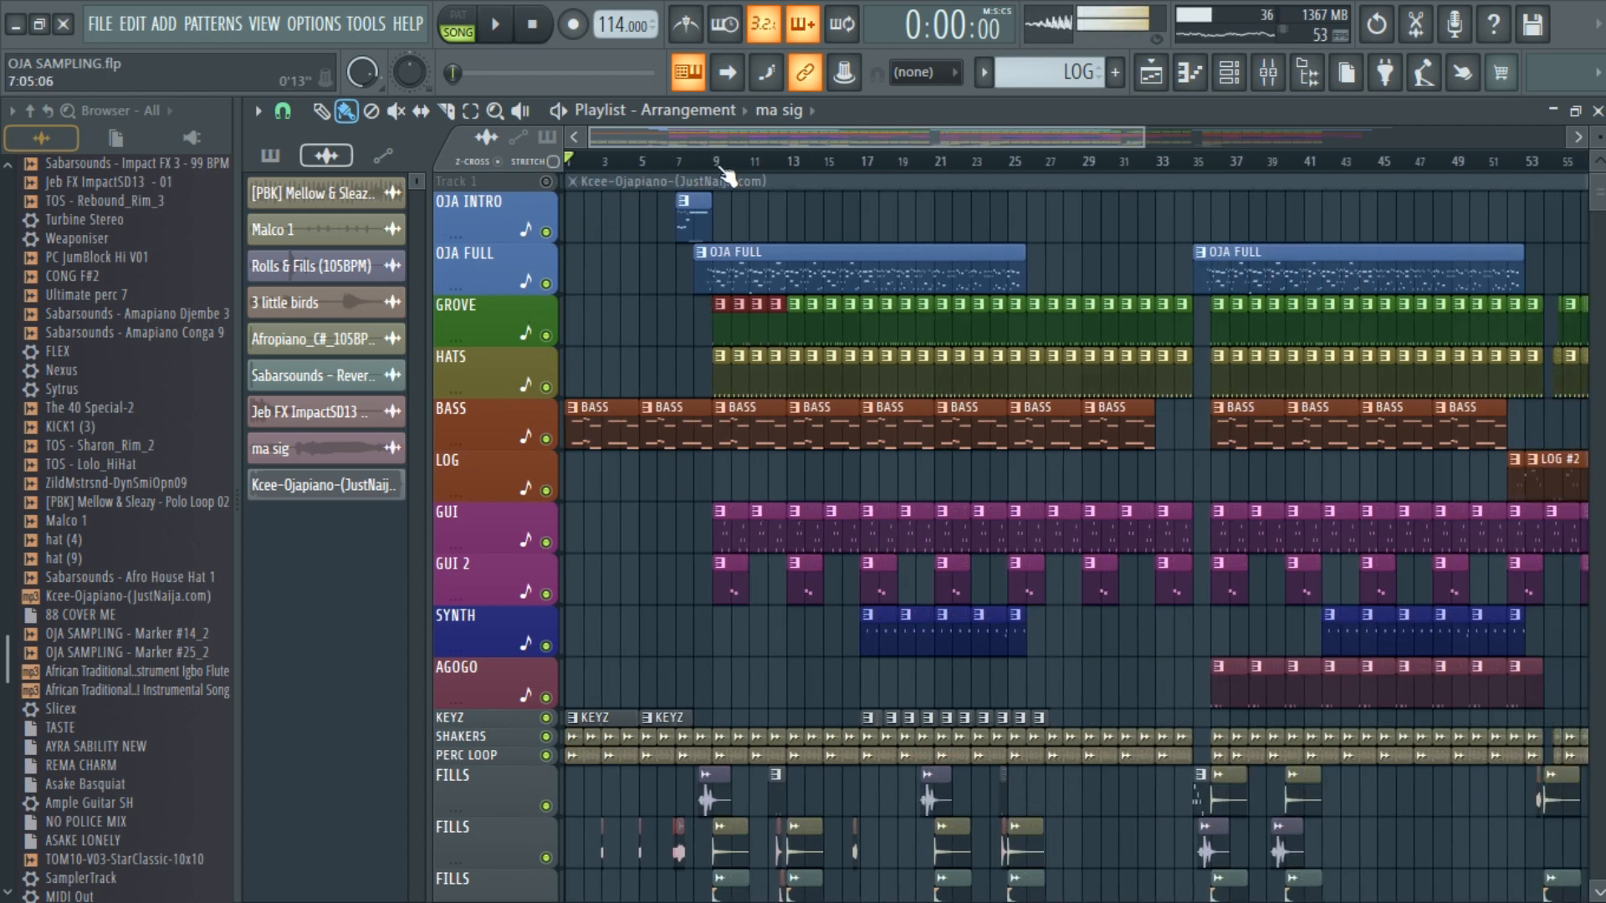
scroll(726, 172, up, 3)
scroll(726, 171, up, 1)
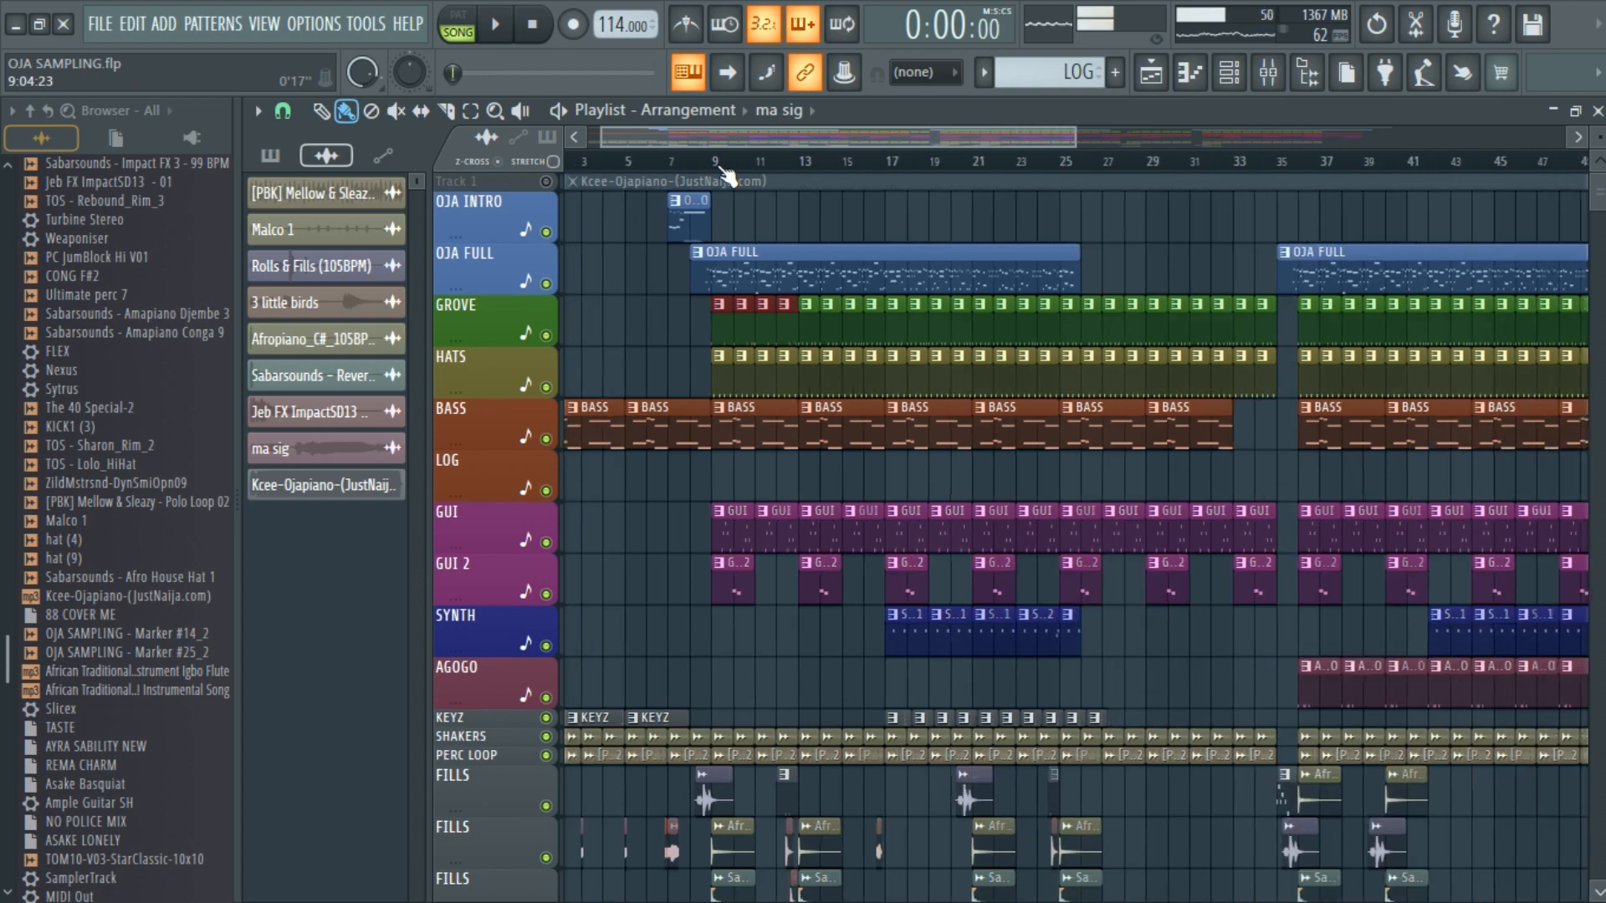
scroll(730, 172, up, 1)
scroll(730, 171, up, 3)
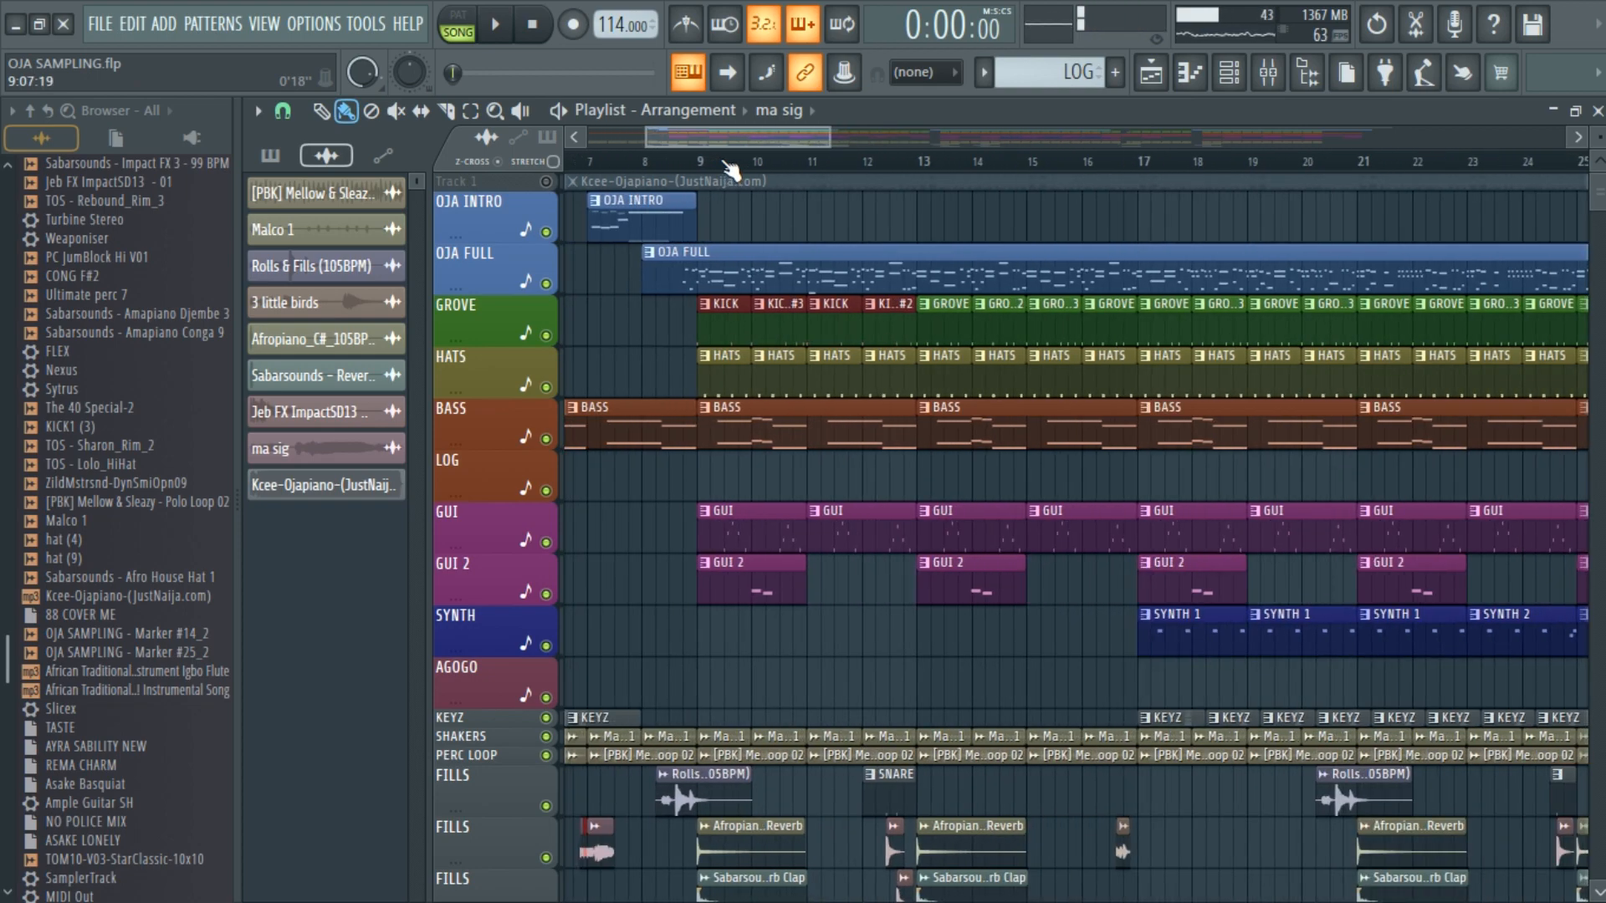
scroll(730, 172, down, 5)
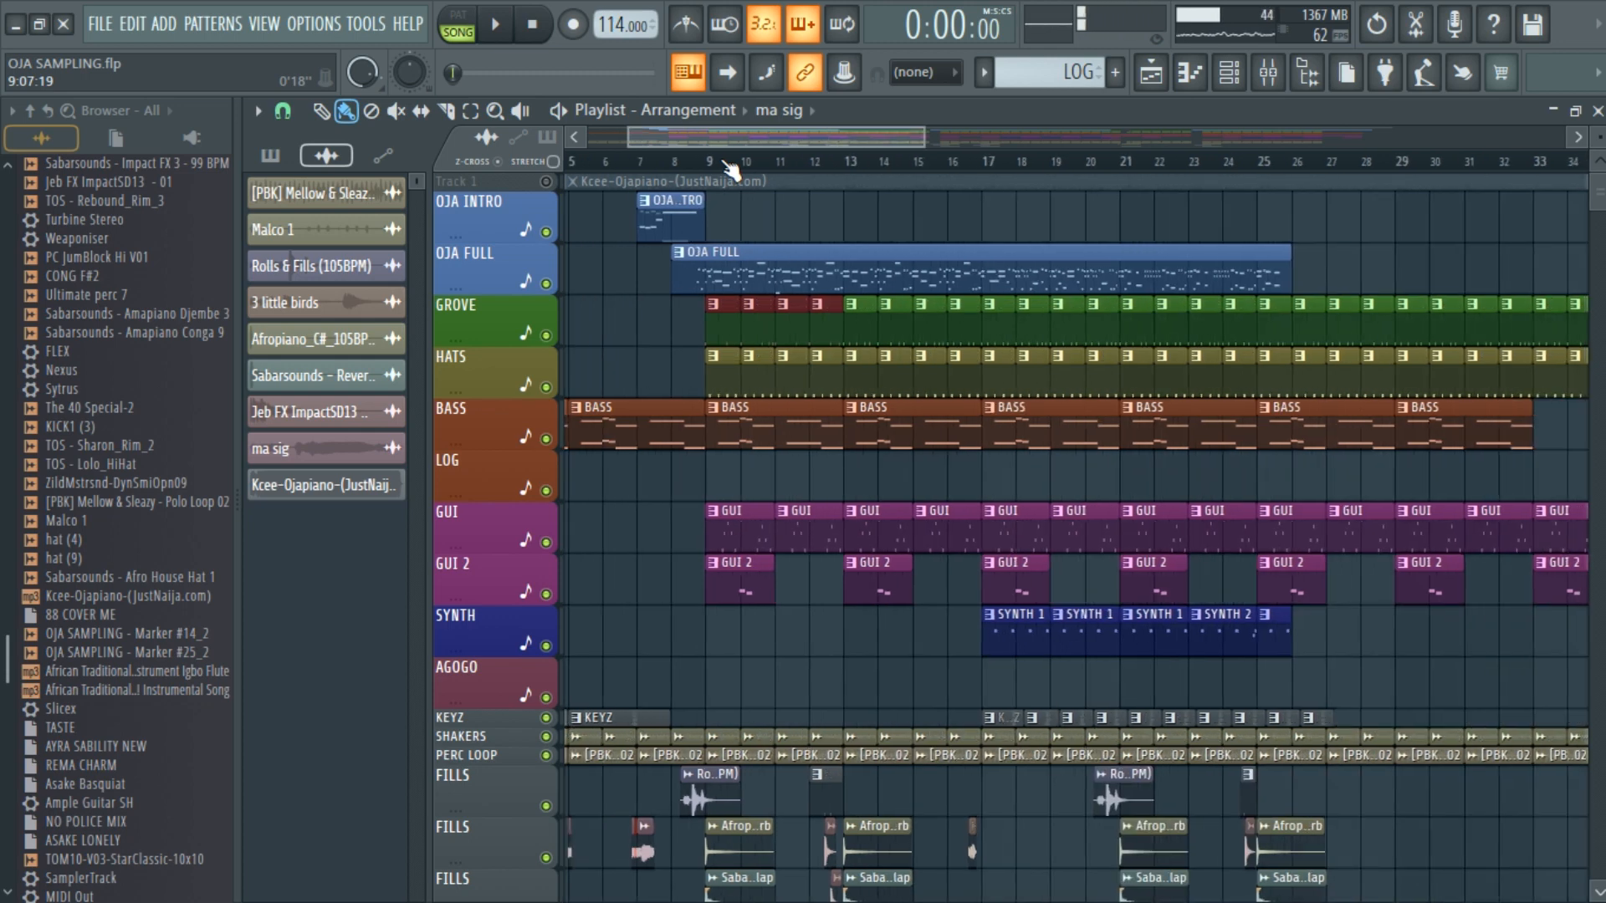
drag(737, 136, 445, 159)
Step: Make the SHAKERS track in the playlist slightly taller
scroll(580, 484, down, 4)
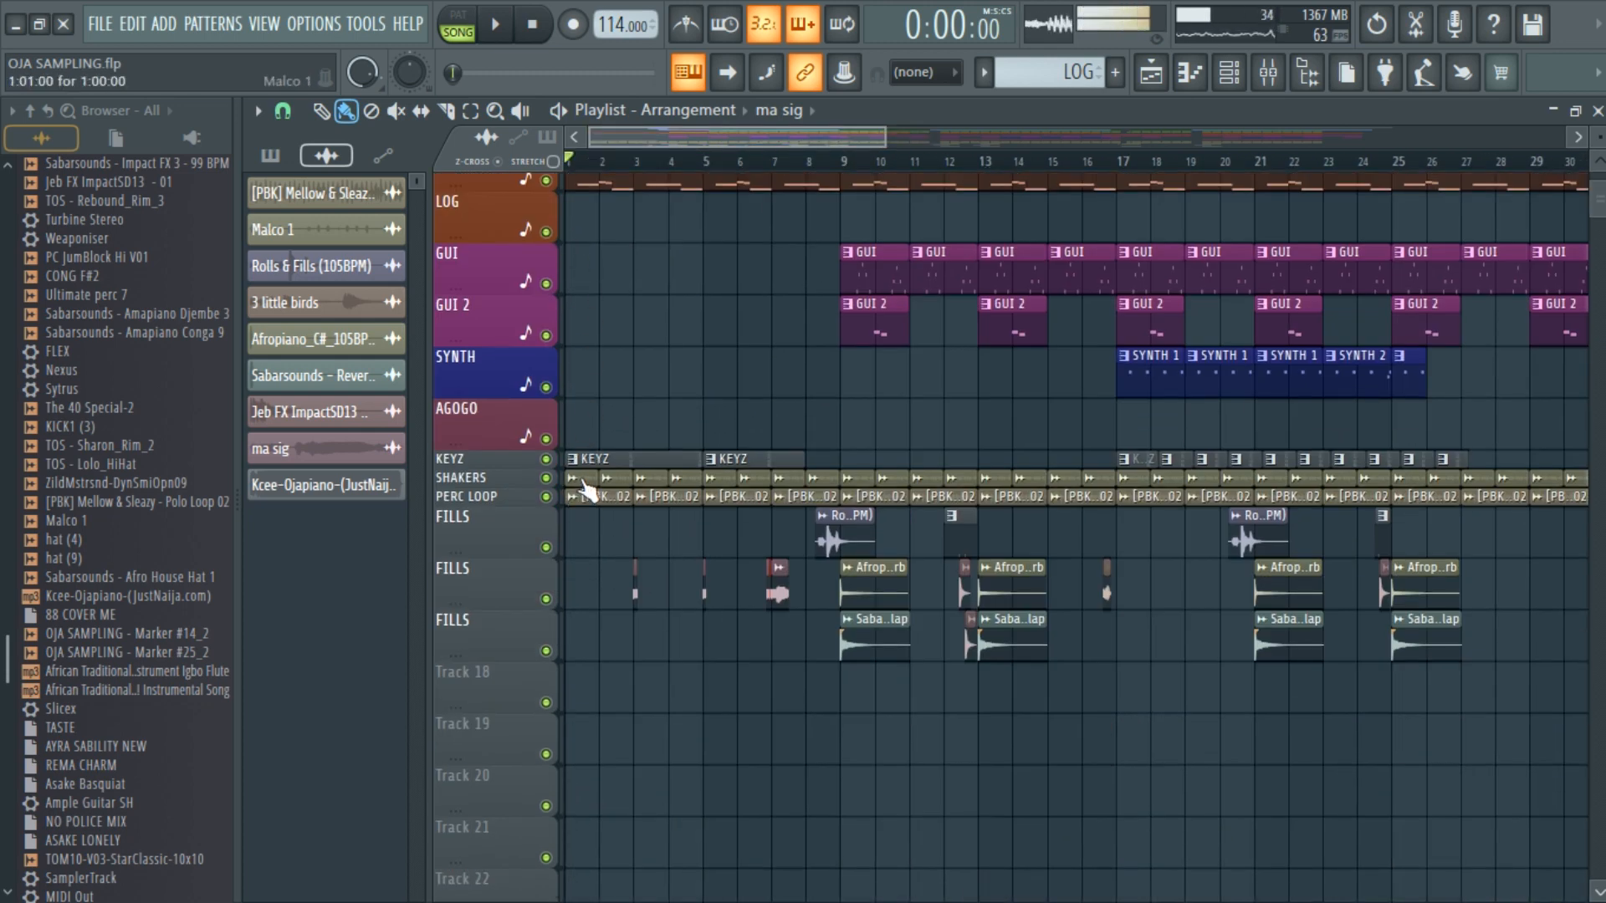
click(582, 481)
click(583, 480)
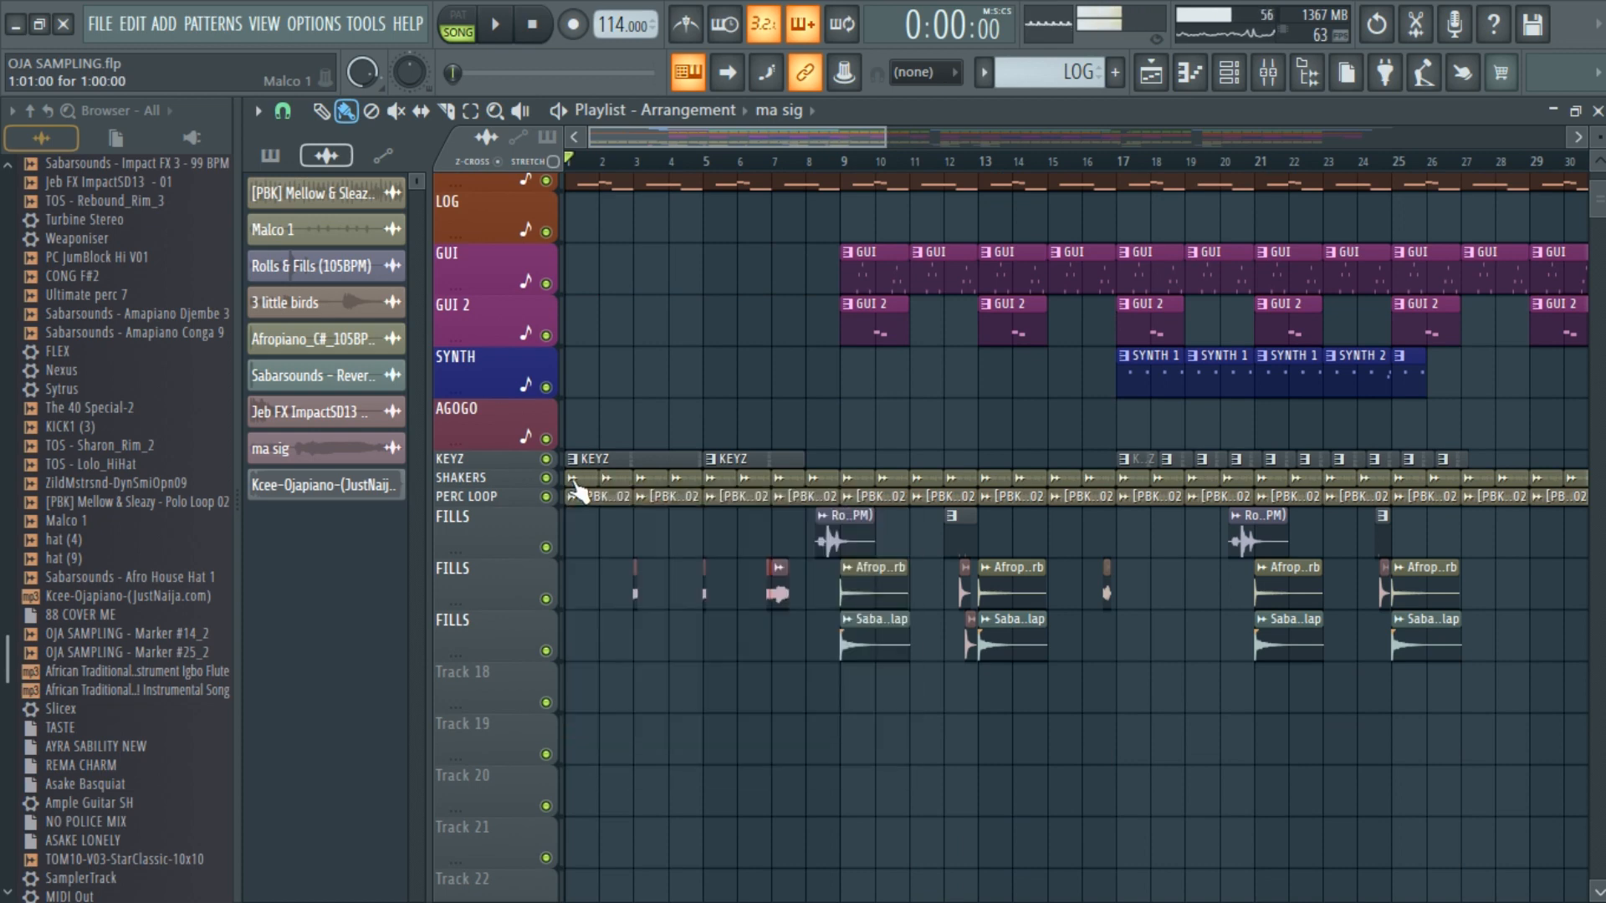
drag(527, 492, 527, 502)
Step: Inspect the sampler settings of the Malco 1 shaker clip and the Mellow & Sleazy Polo Loop 02 percussion clip
click(588, 488)
double_click(588, 487)
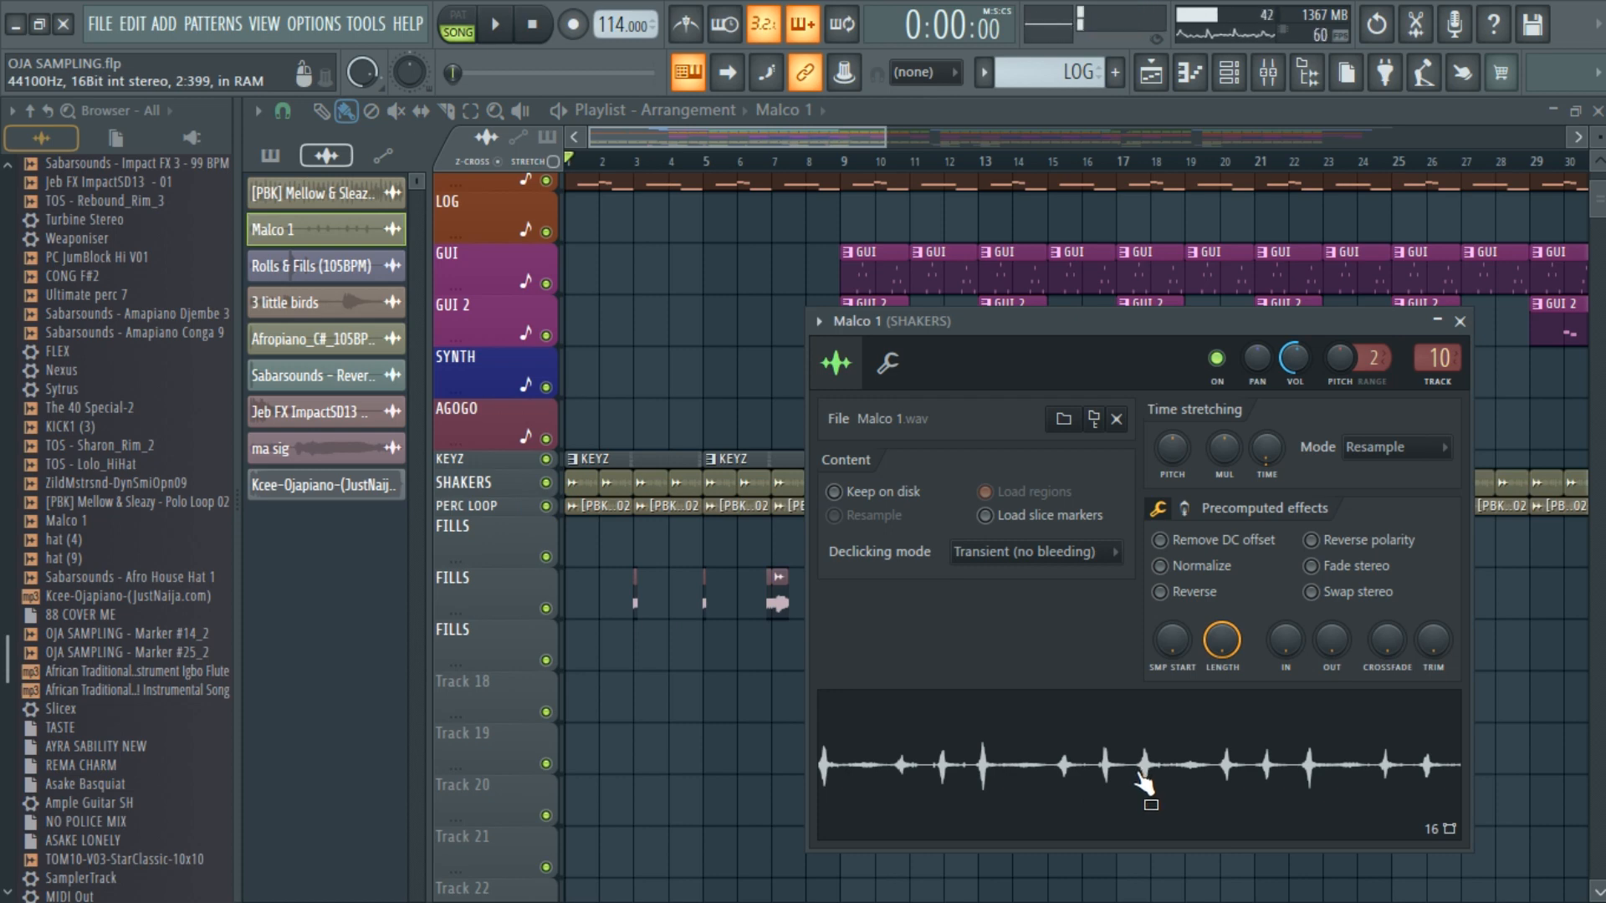
double_click(615, 512)
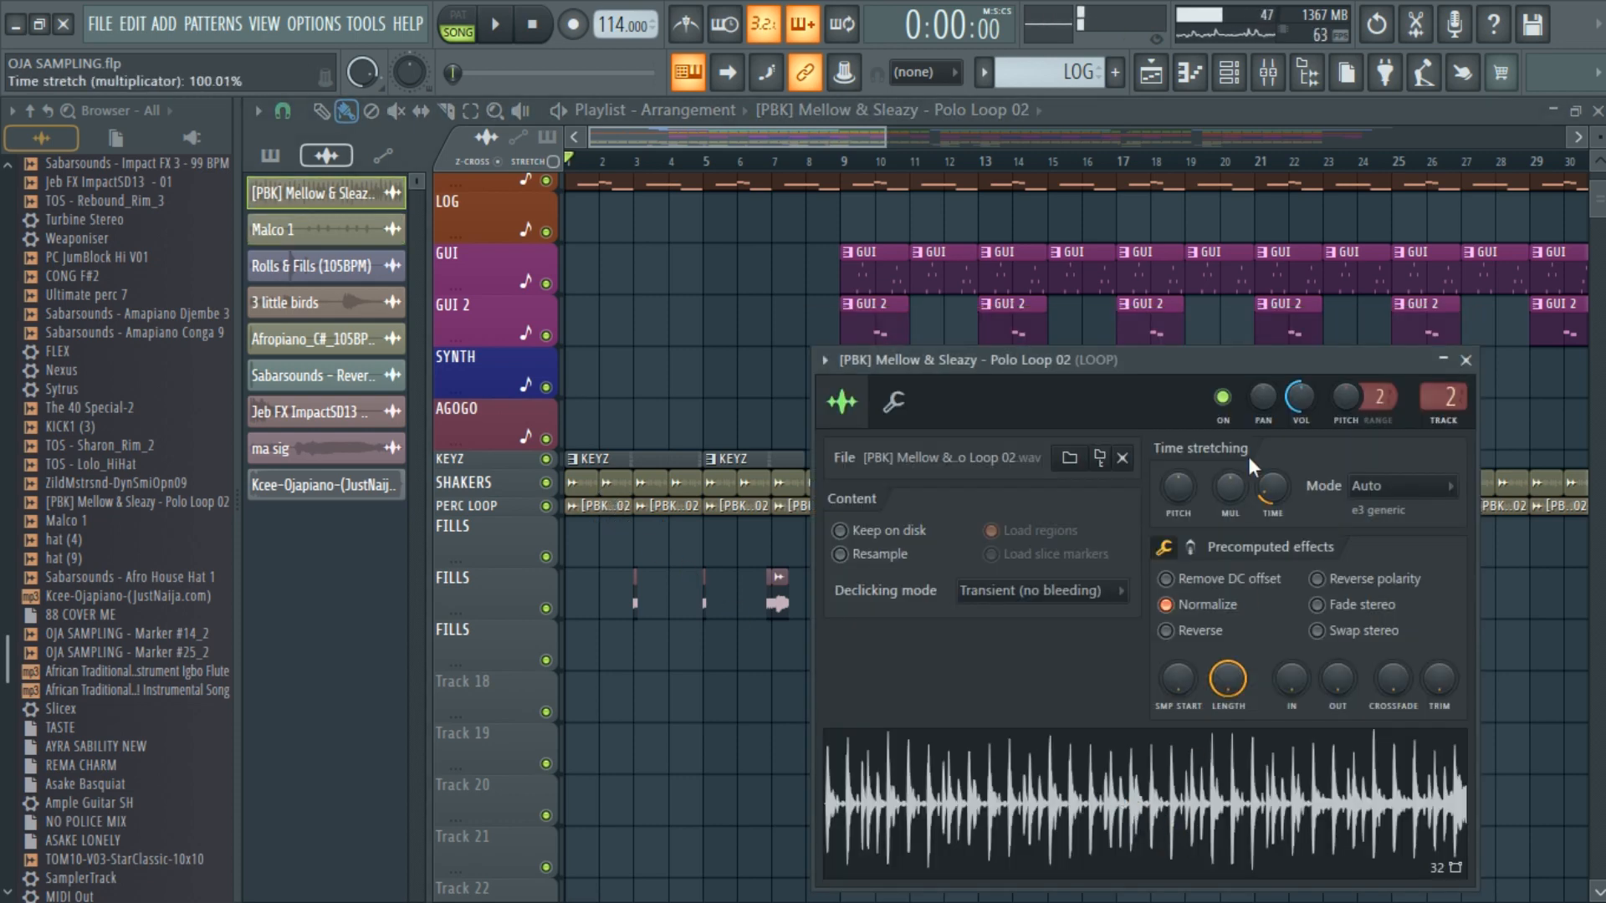
click(1467, 360)
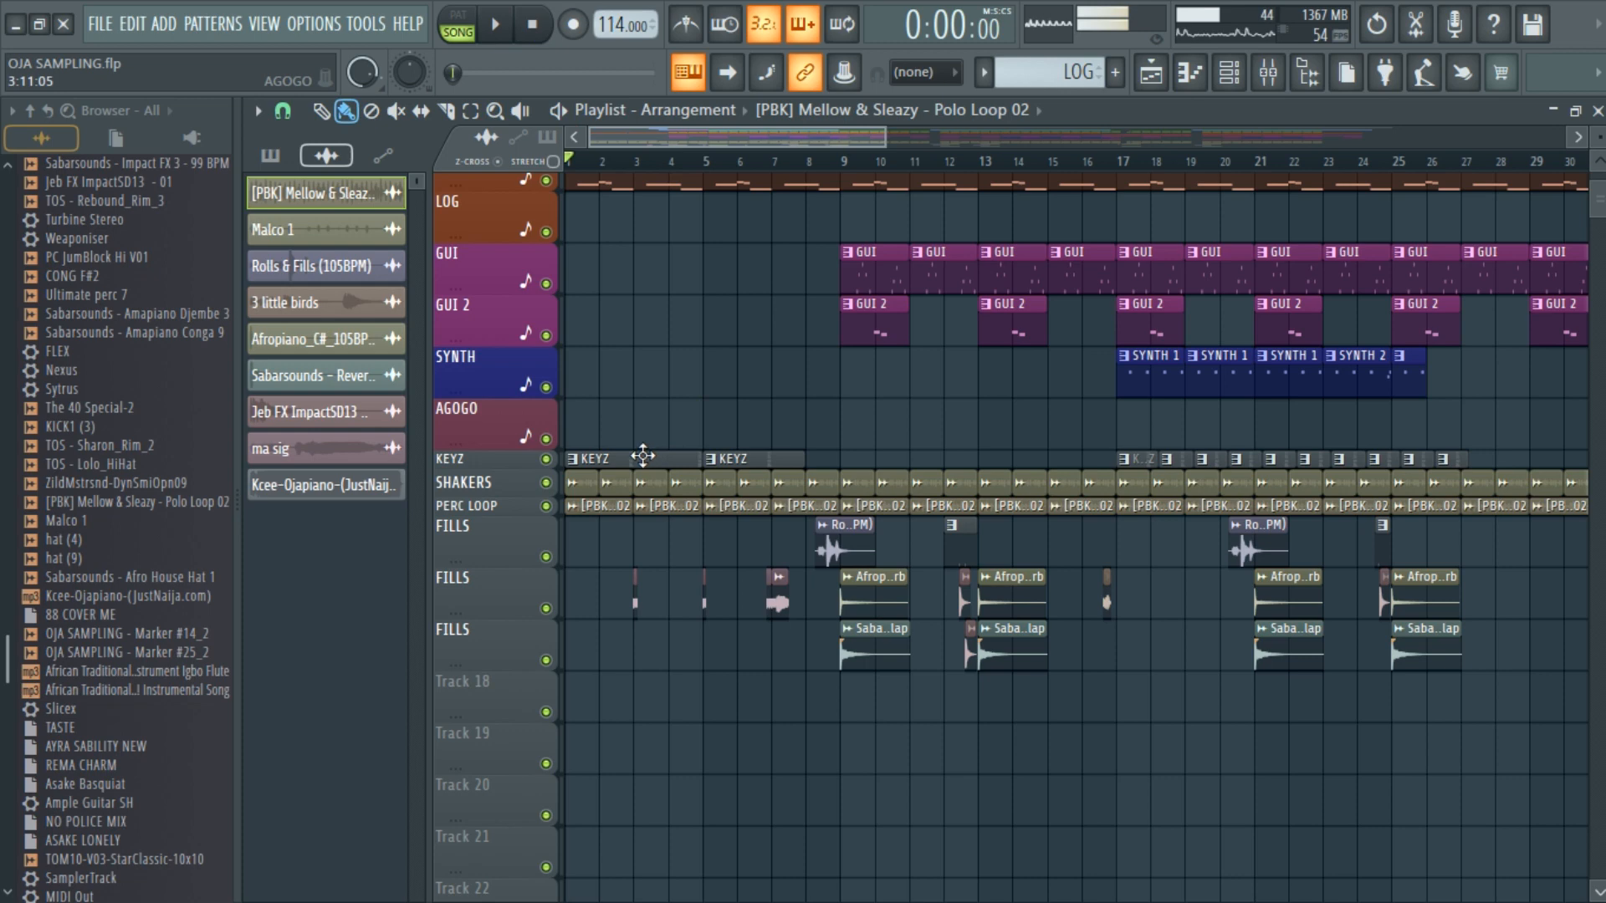
Step: Examine the BASS pattern's notes for the Perc 2 channel in the piano roll across its full length
scroll(649, 489, up, 1)
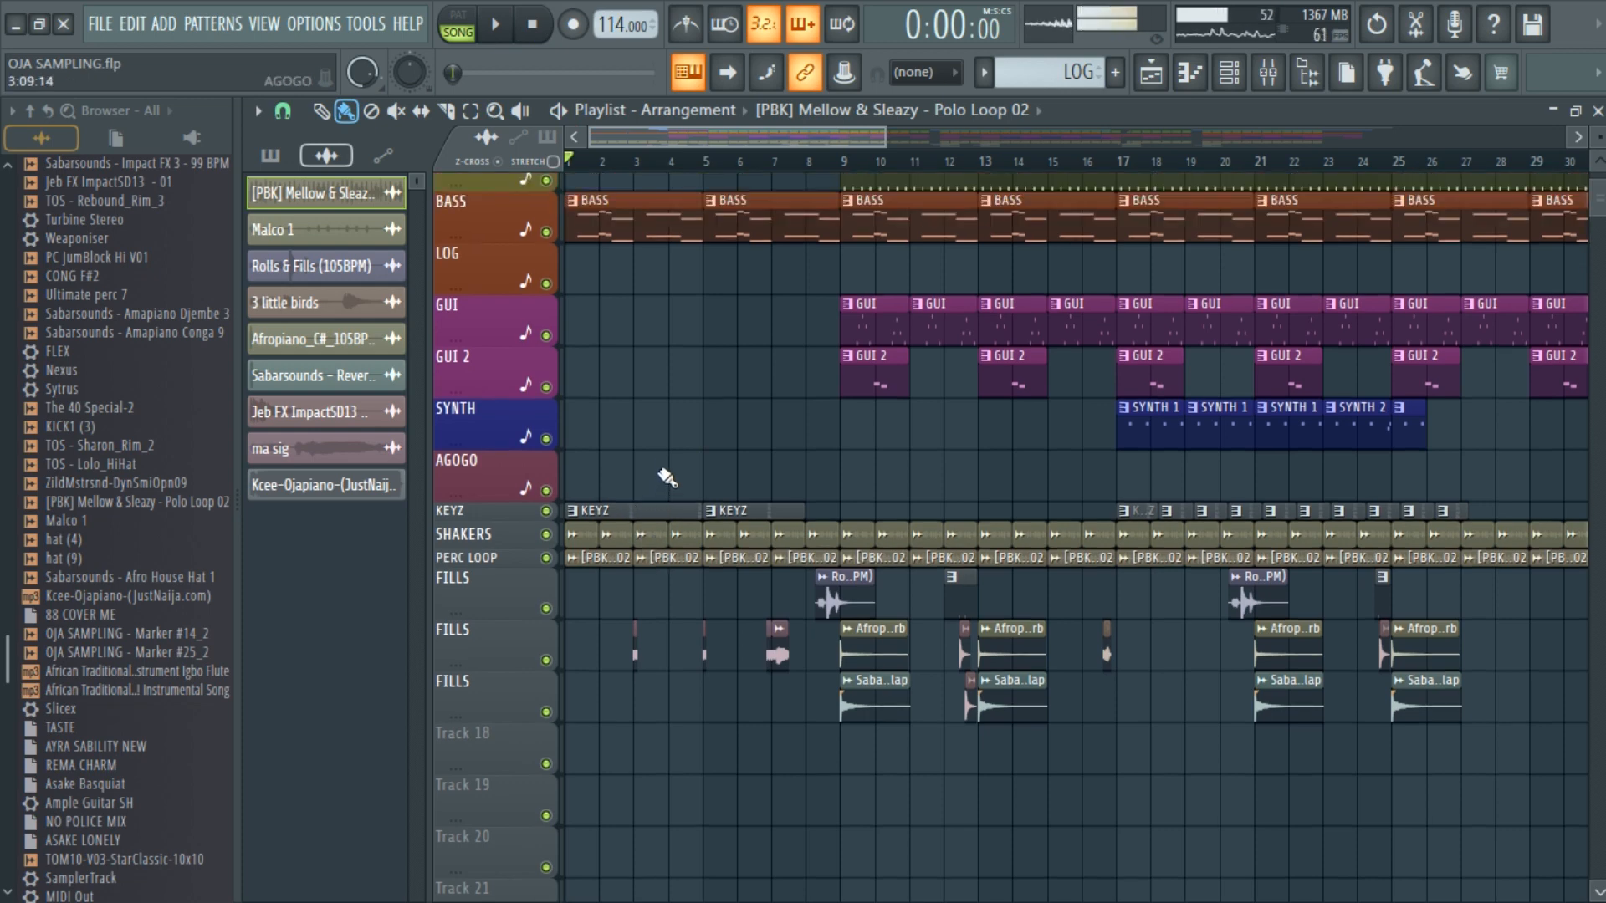
scroll(635, 510, up, 4)
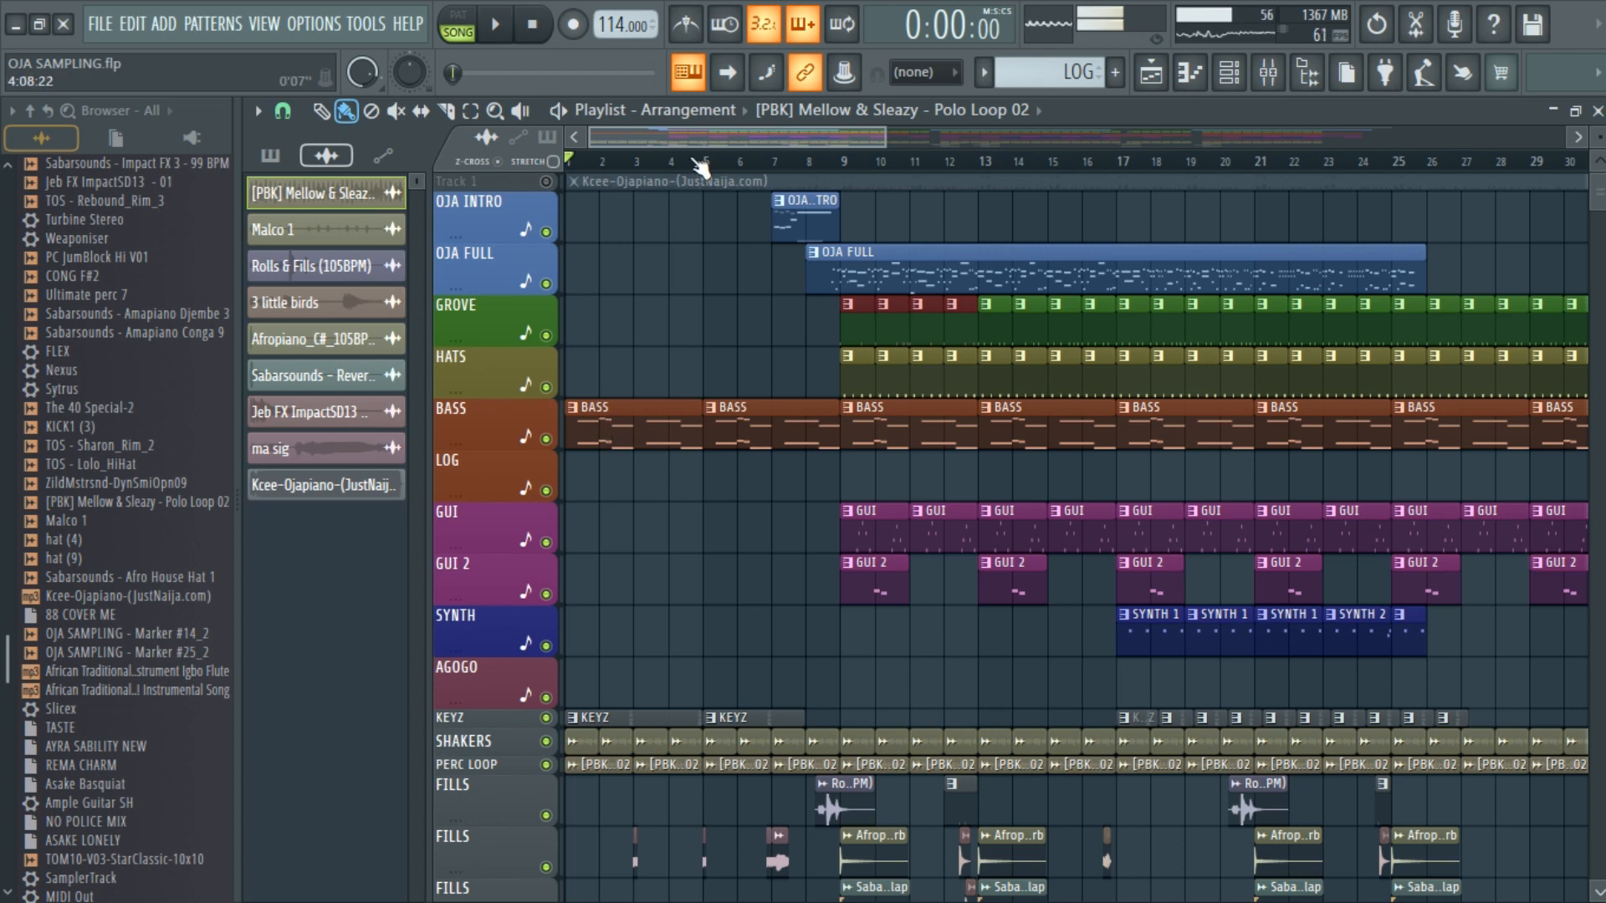
double_click(629, 443)
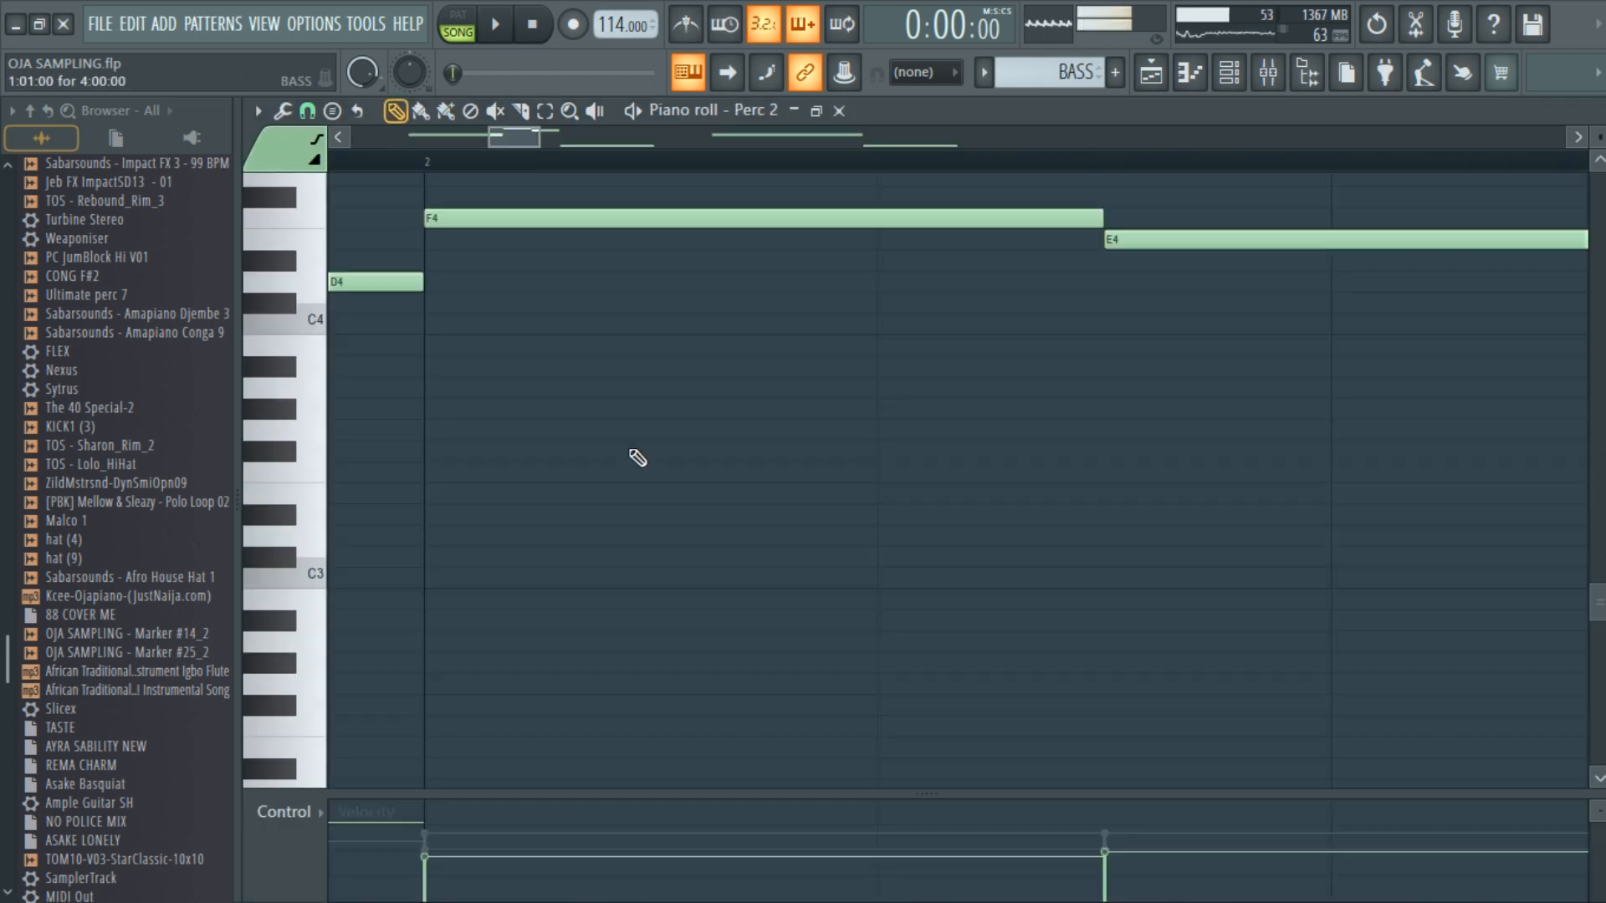
drag(940, 139, 704, 141)
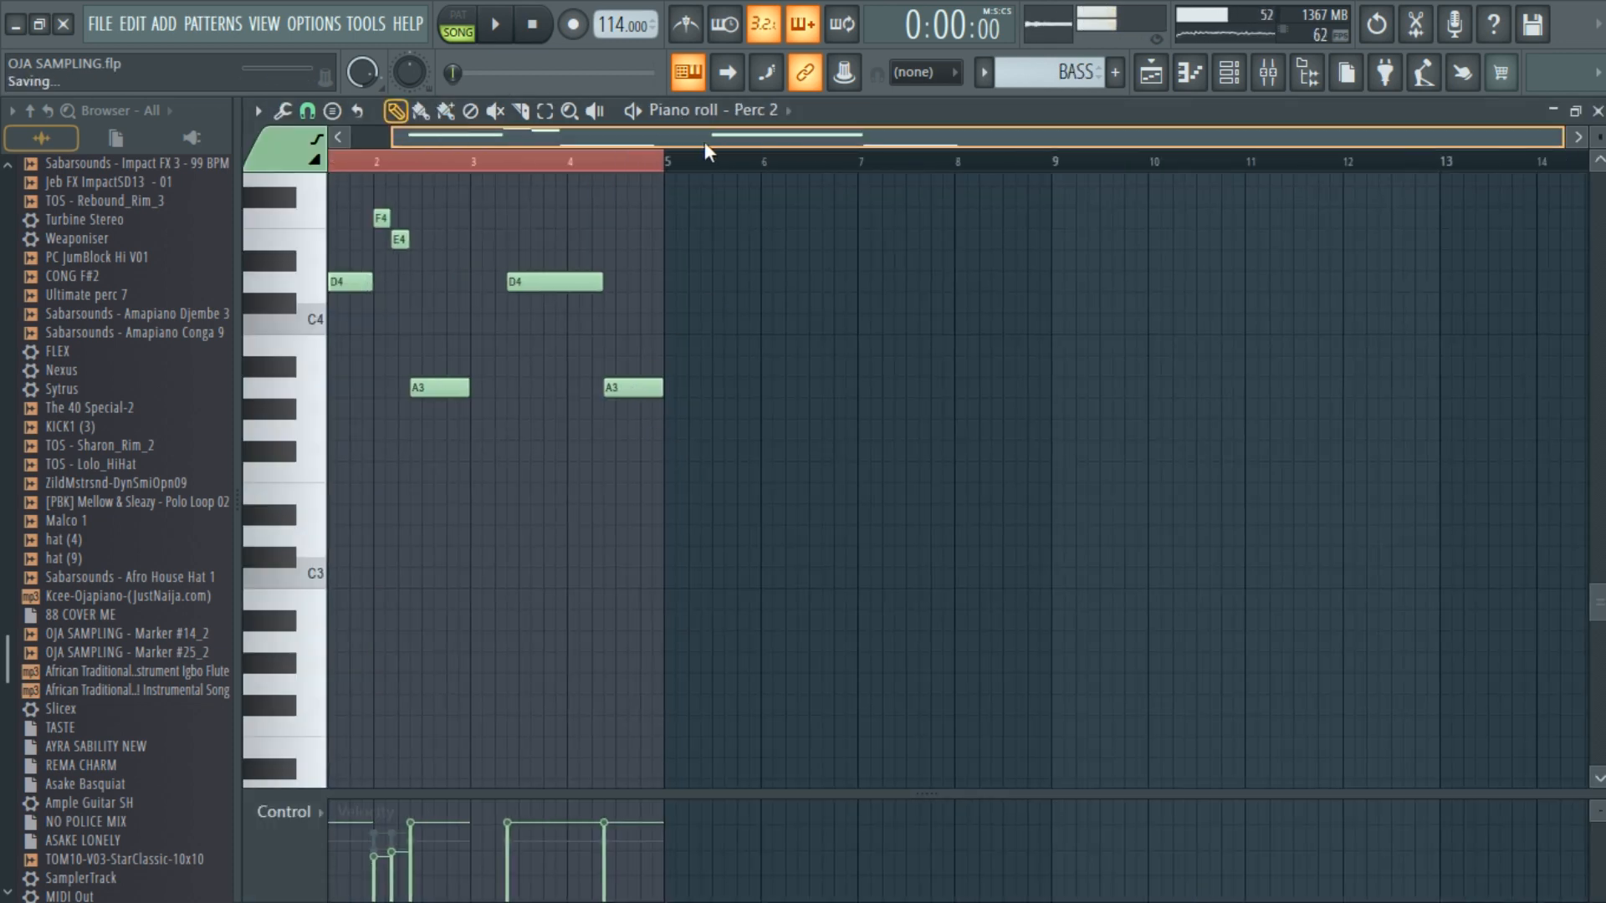
key(Escape)
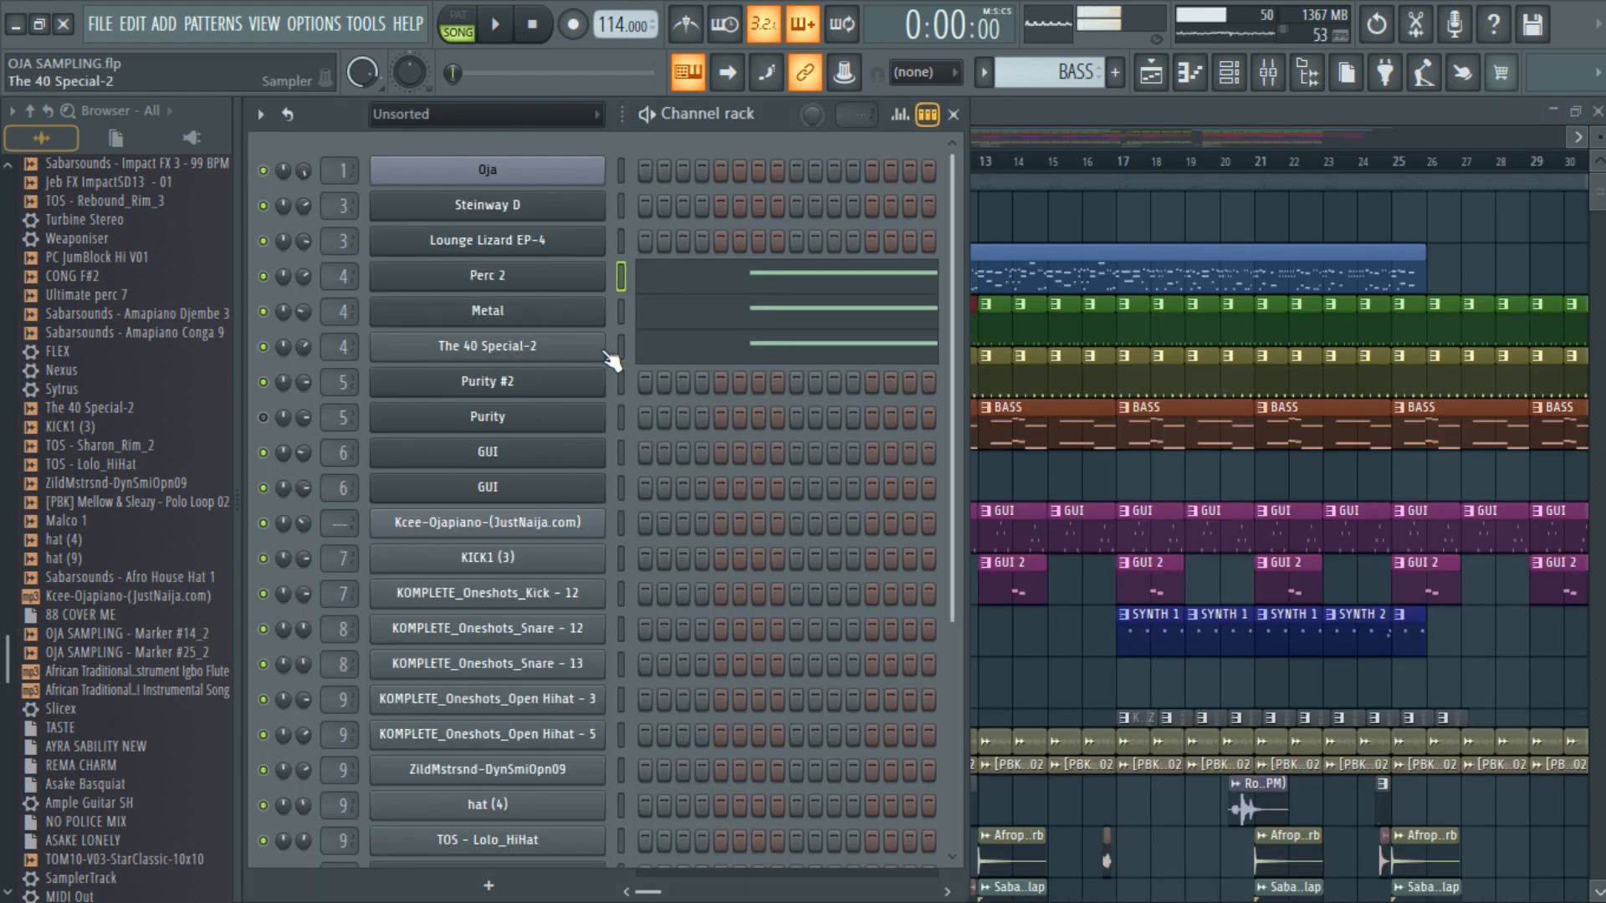
Step: Inspect the Sytrus instruments on the Metal and Perc 2 bass channels, closing each one after viewing
click(572, 327)
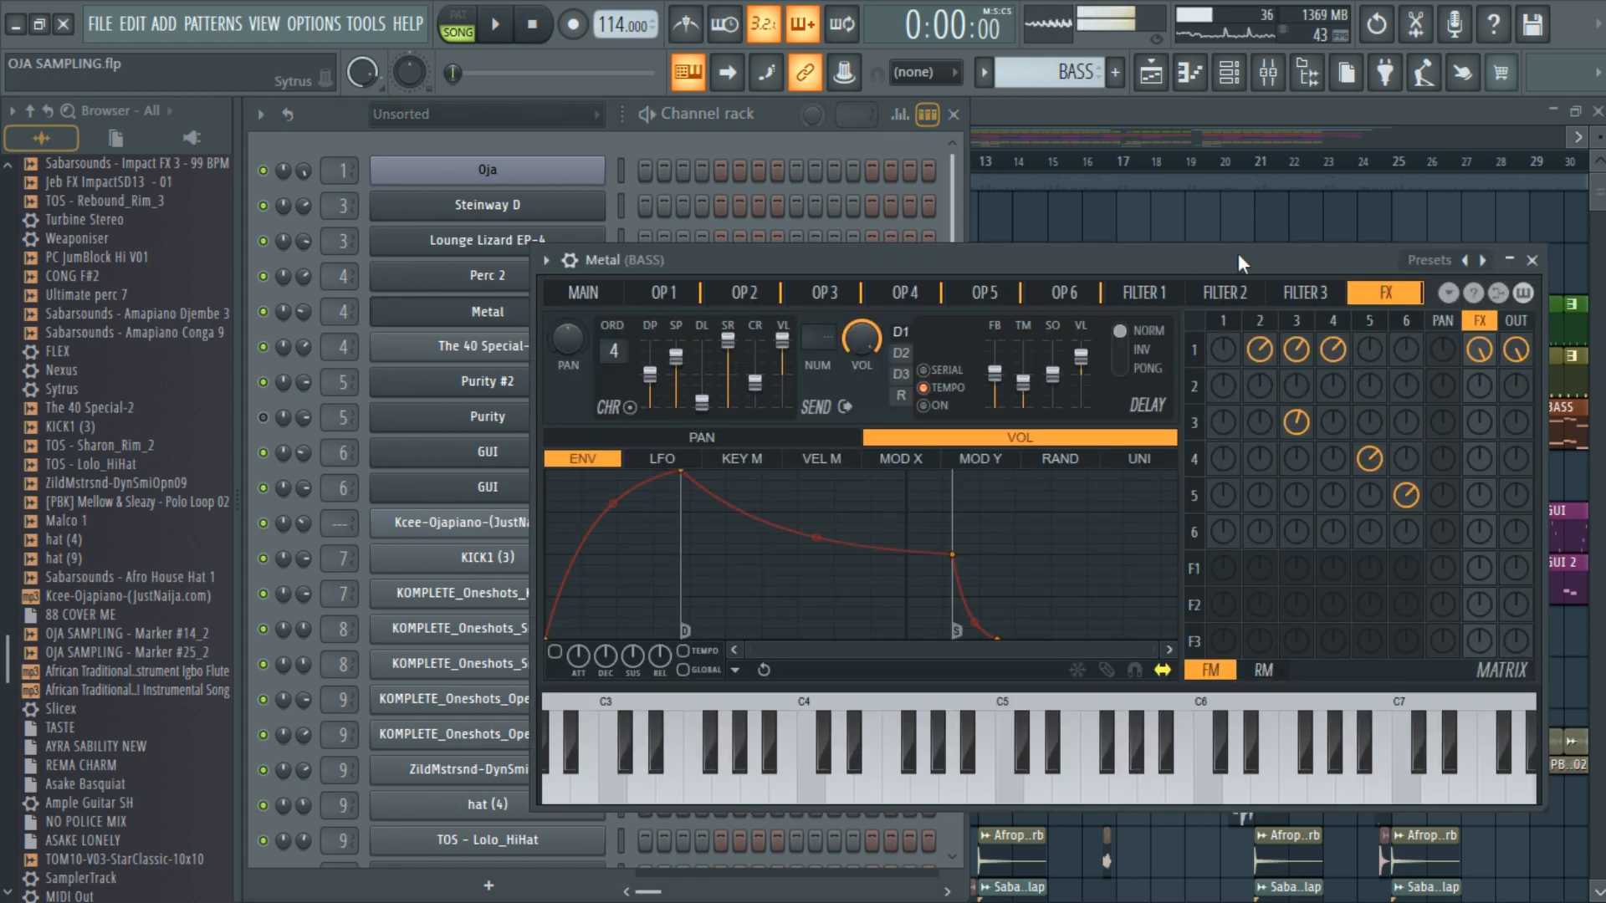
drag(1239, 261, 1127, 261)
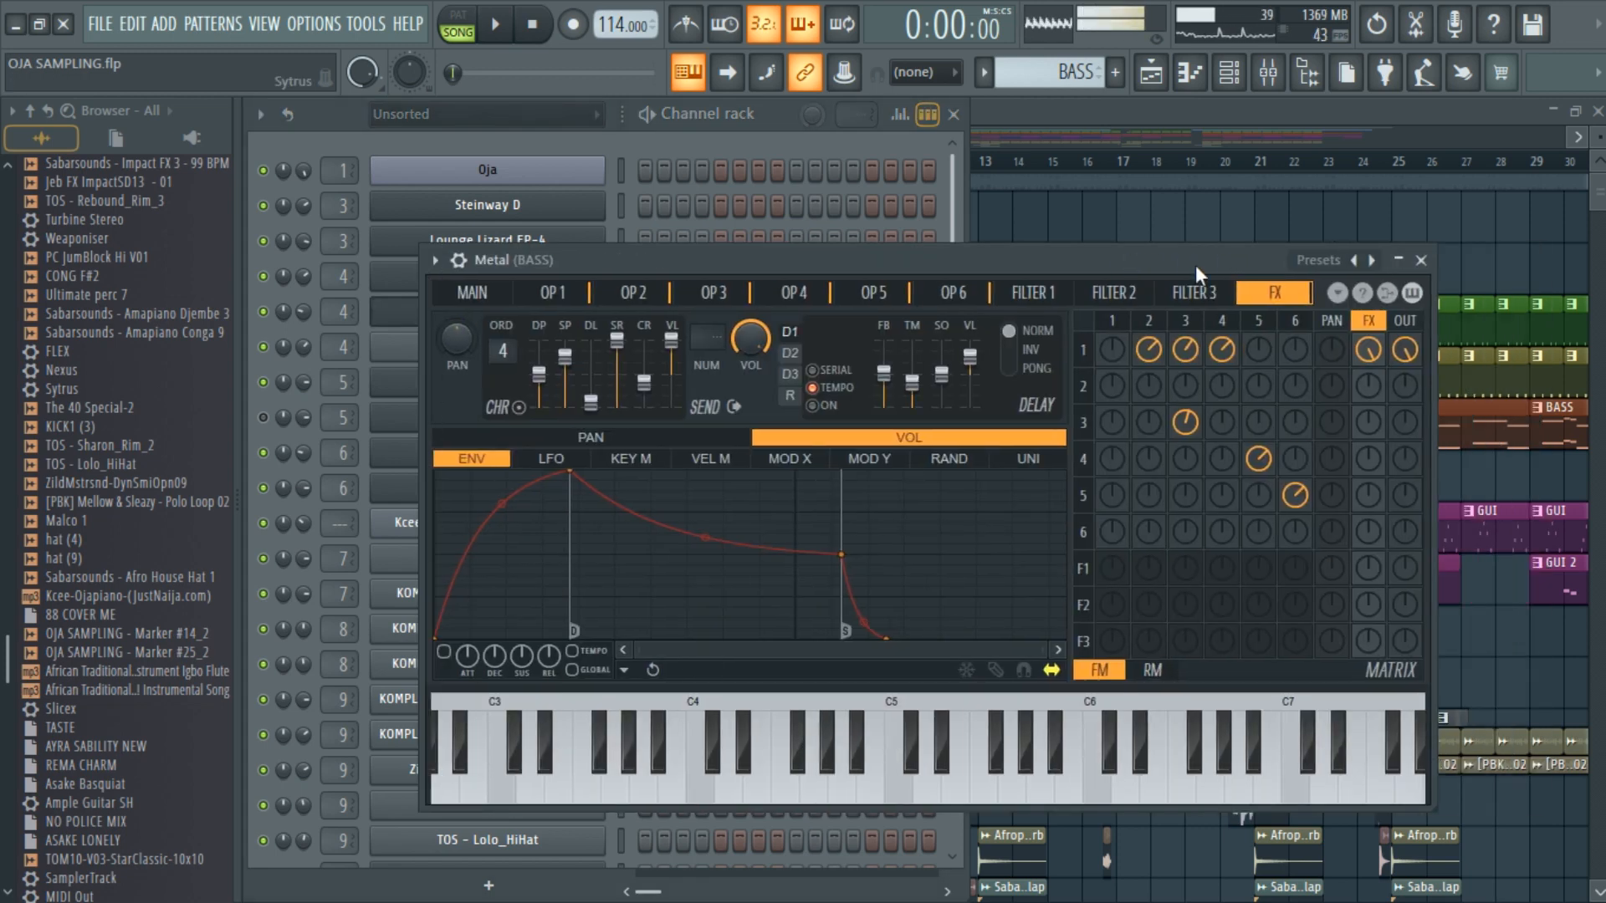
click(1421, 261)
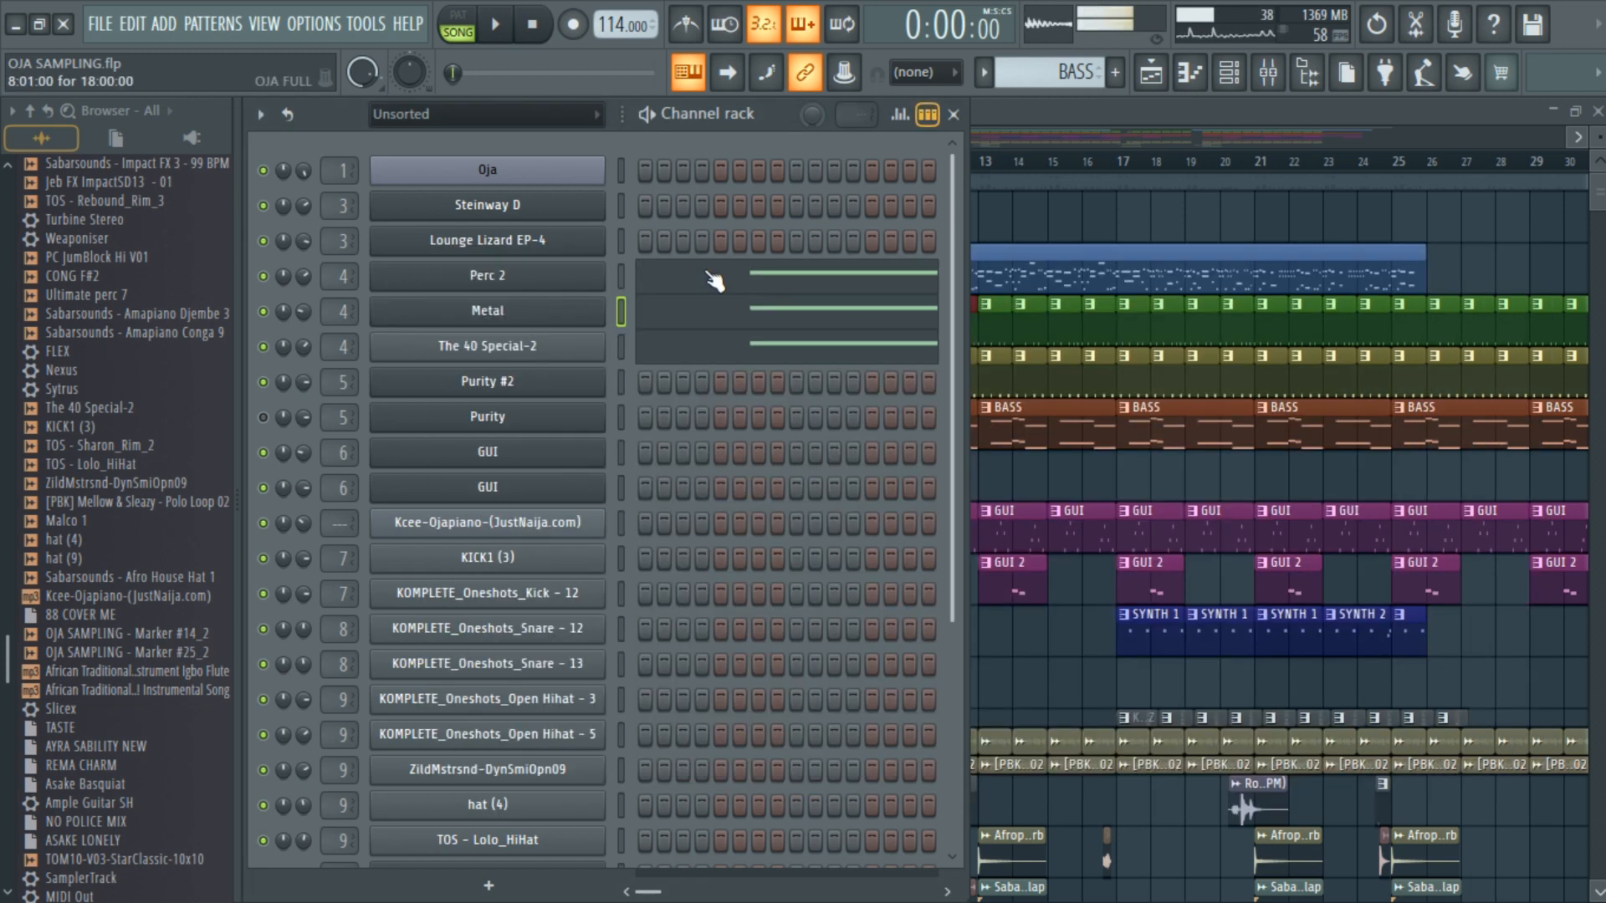
click(514, 282)
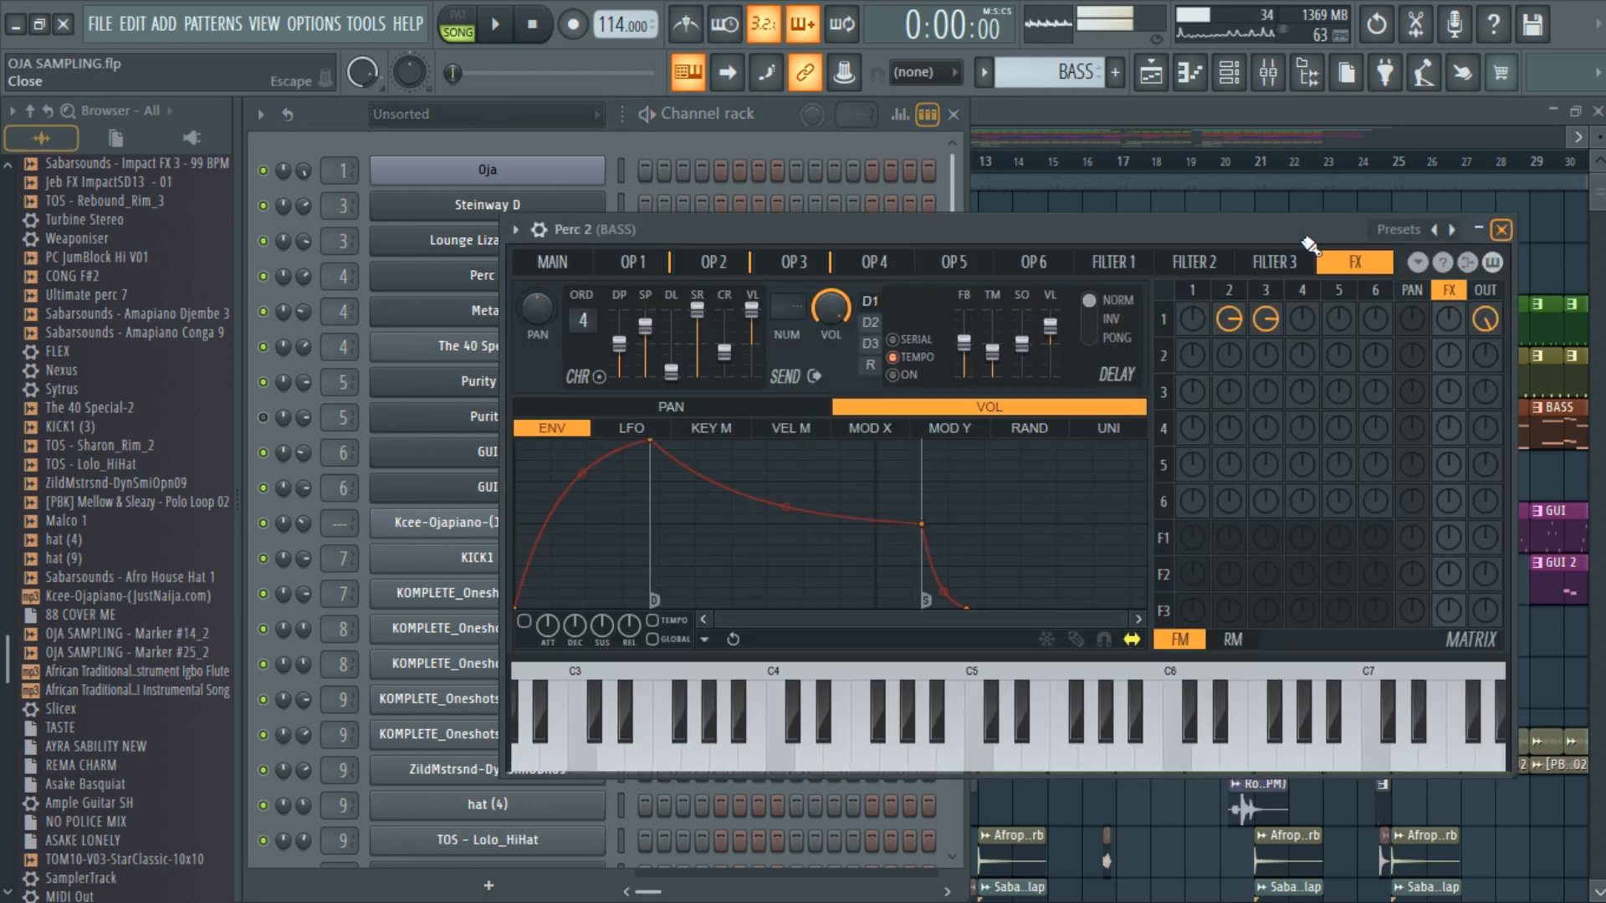
click(1502, 229)
Step: Switch playback to pattern mode and audition the BASS pattern on its own
click(458, 23)
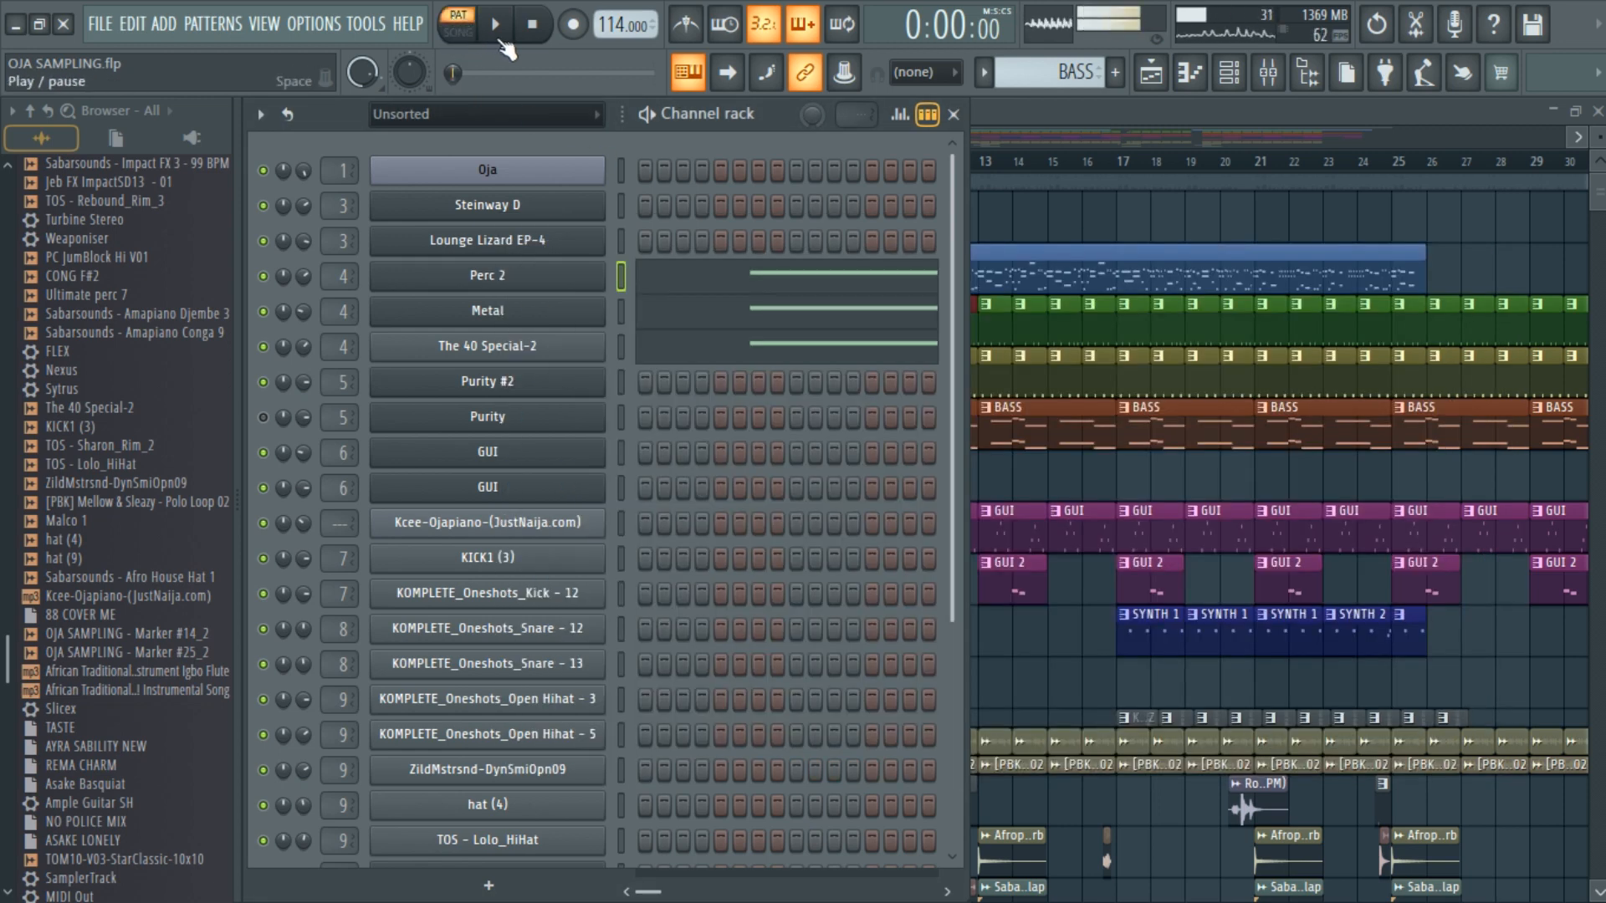
click(498, 29)
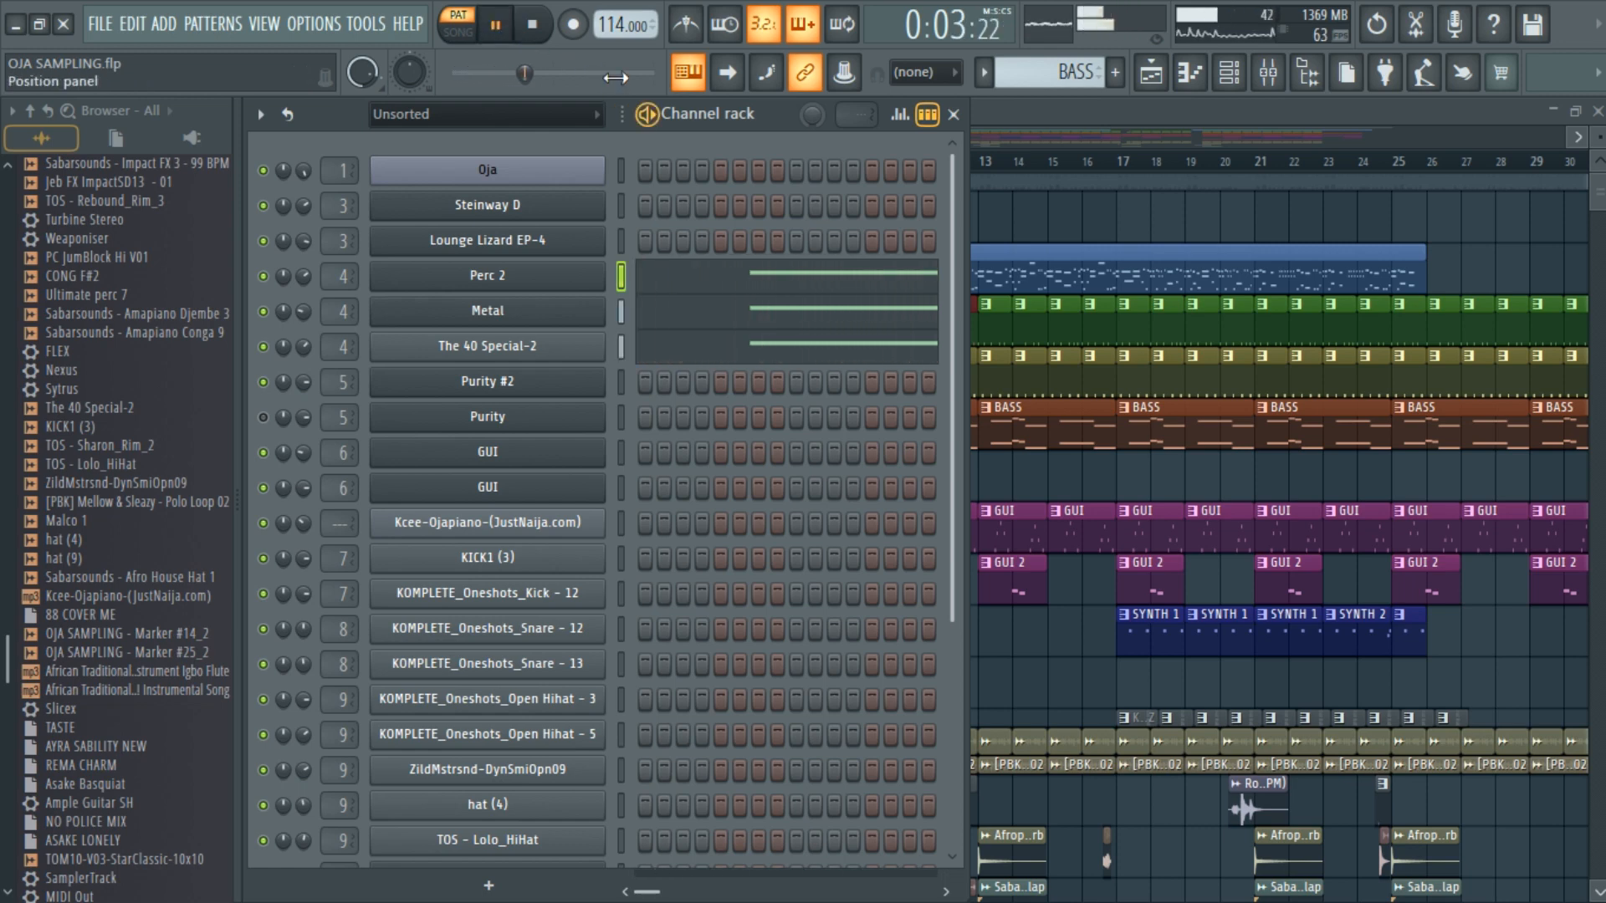
click(536, 29)
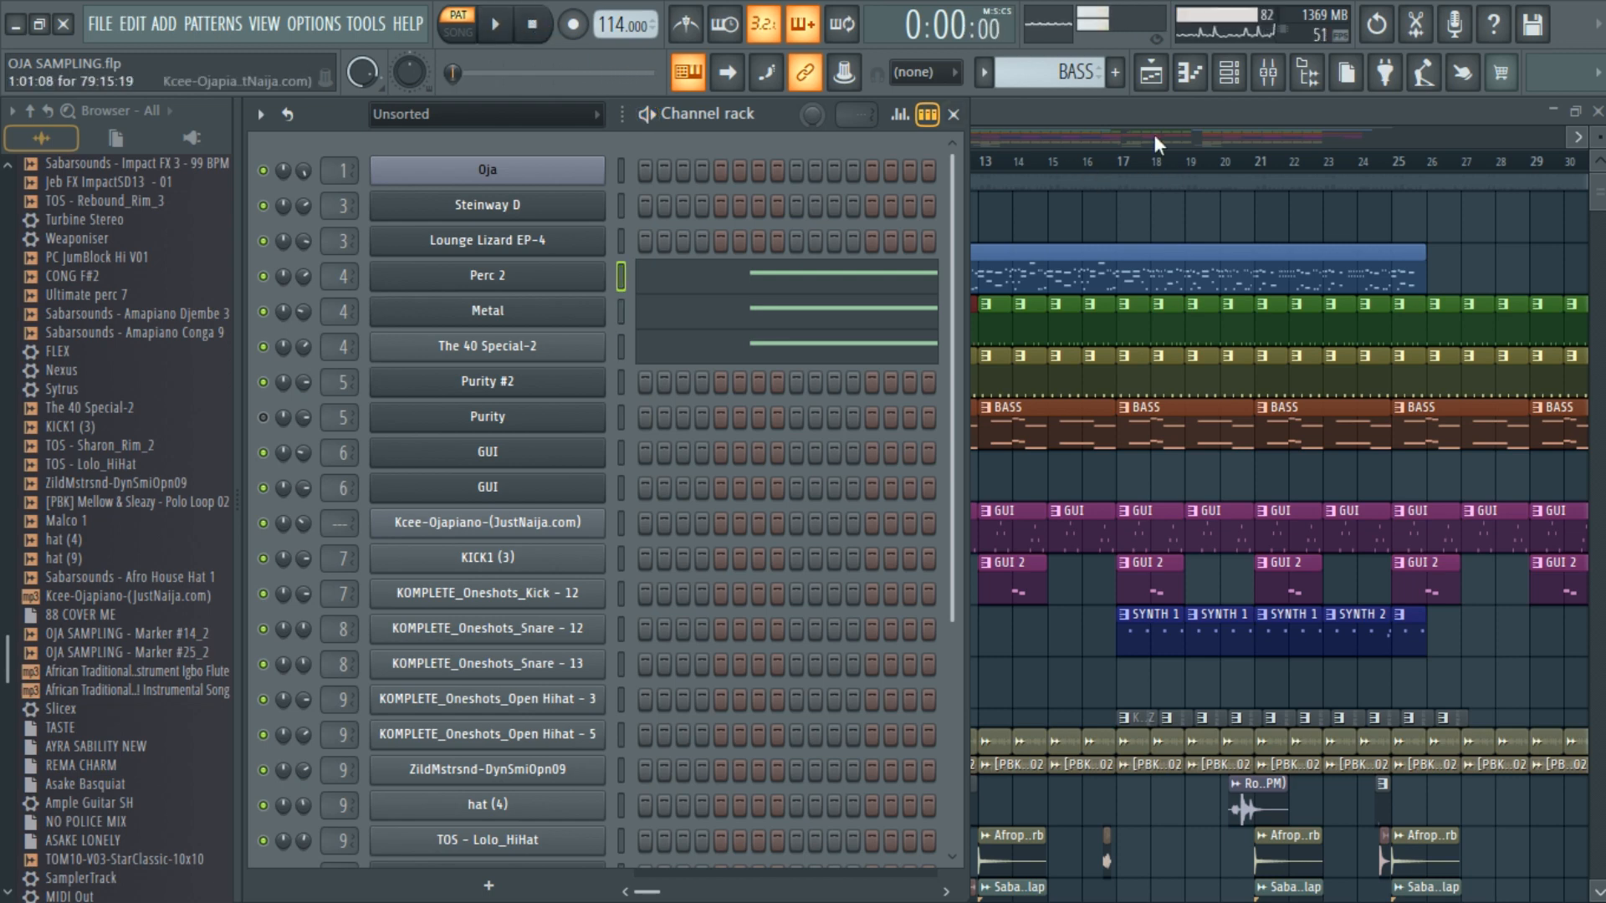
Step: Select the KEYZ pattern from the playlist, audition it, and reveal its channels in the channel rack
key(F6)
scroll(720, 670, down, 1)
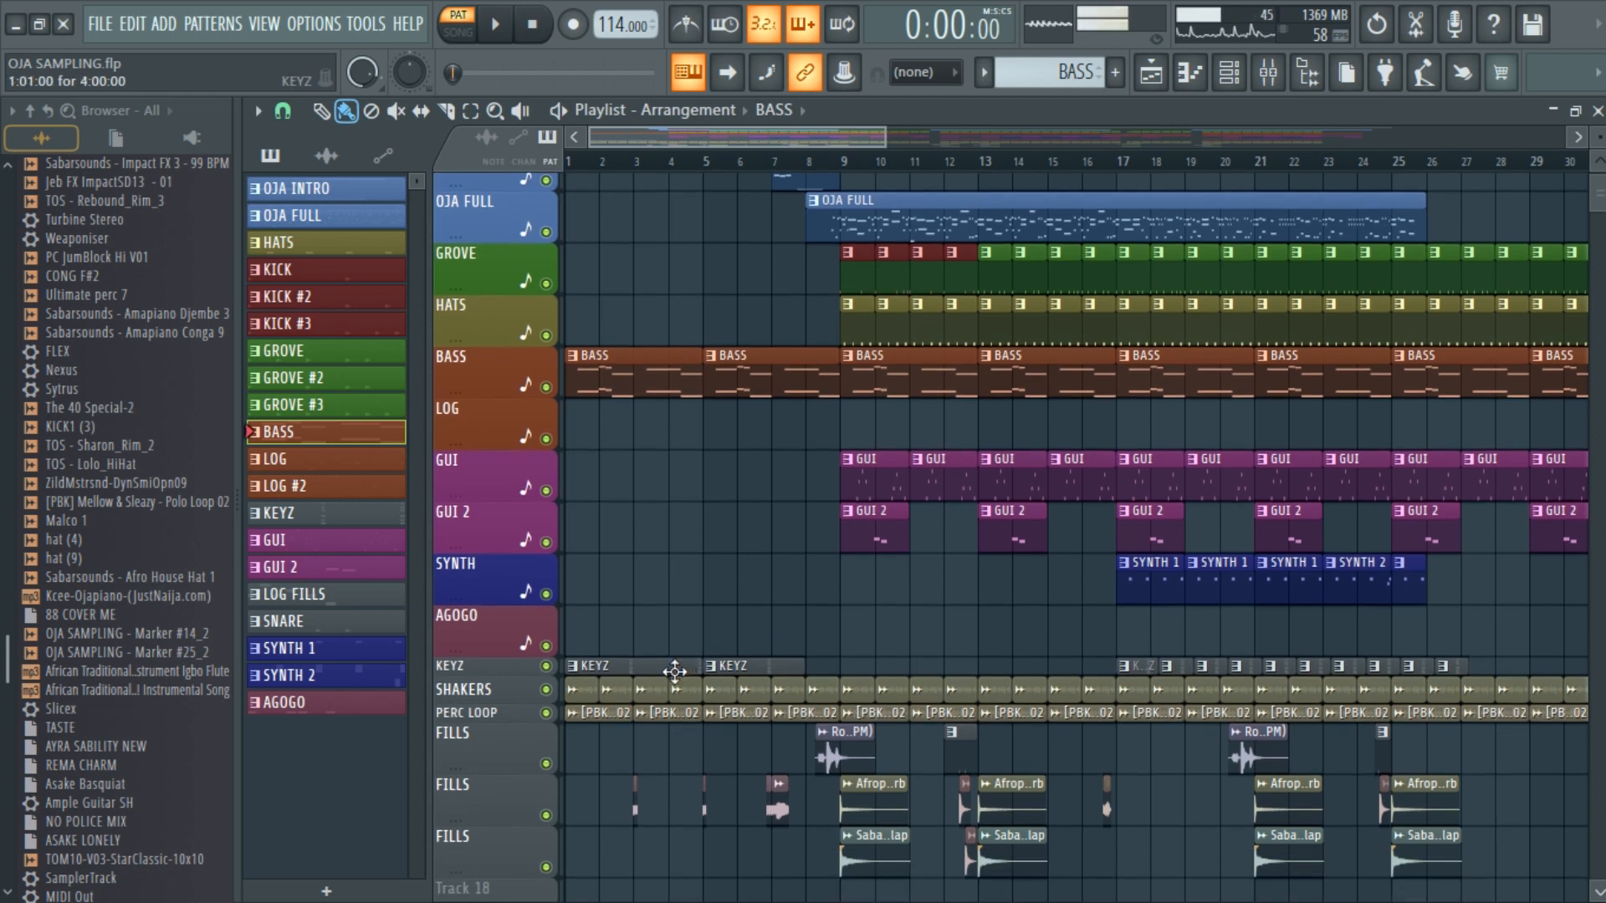
click(674, 667)
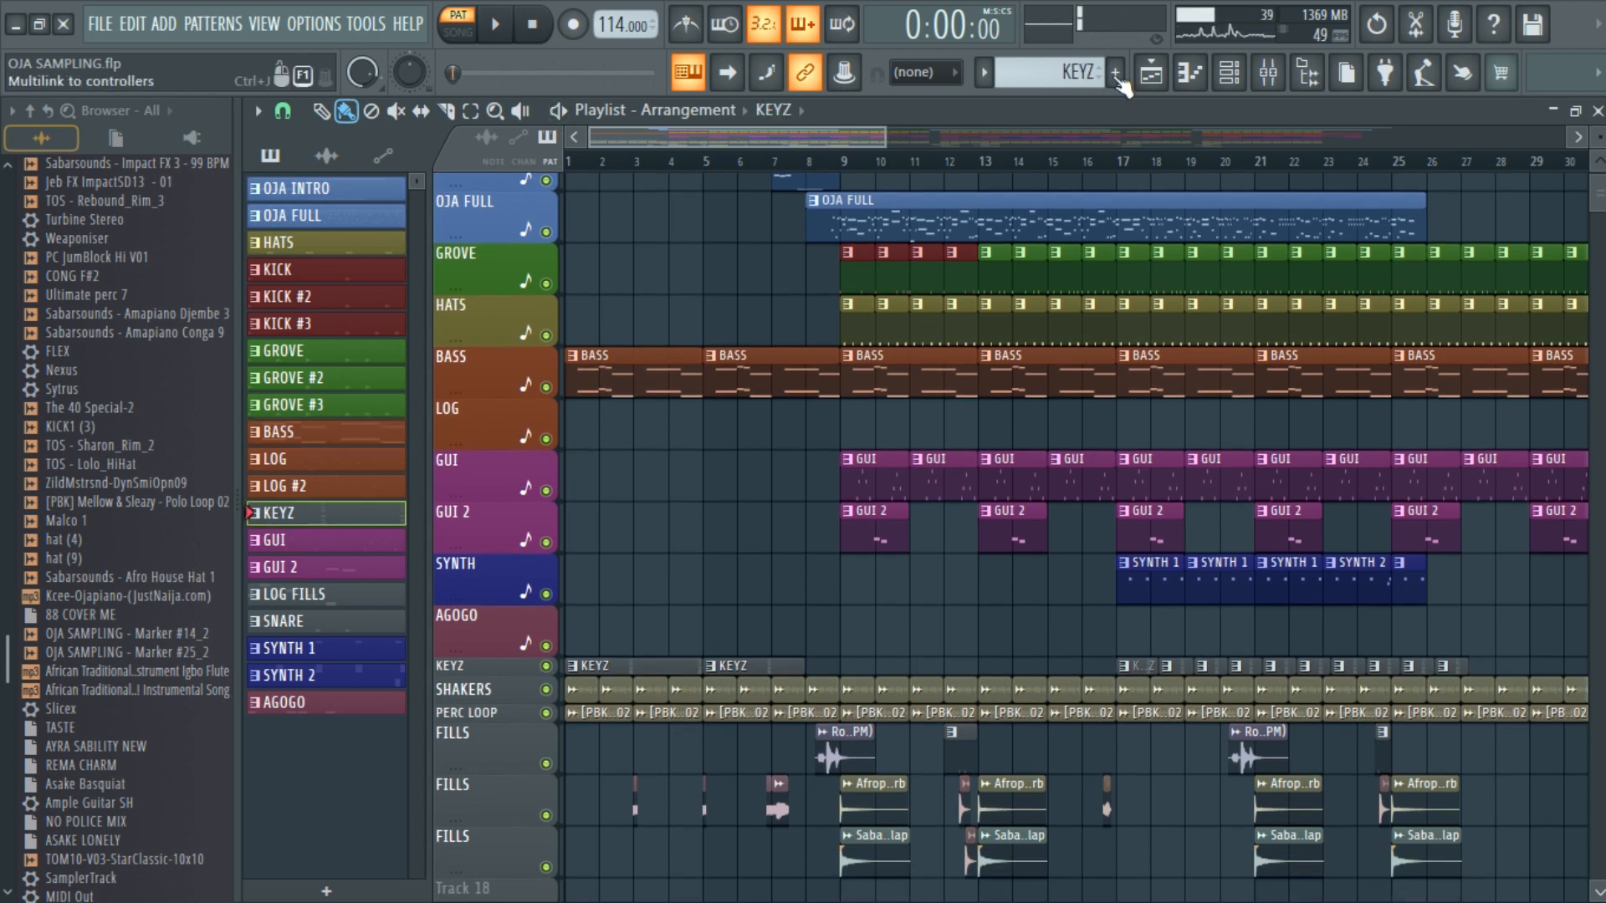
key(space)
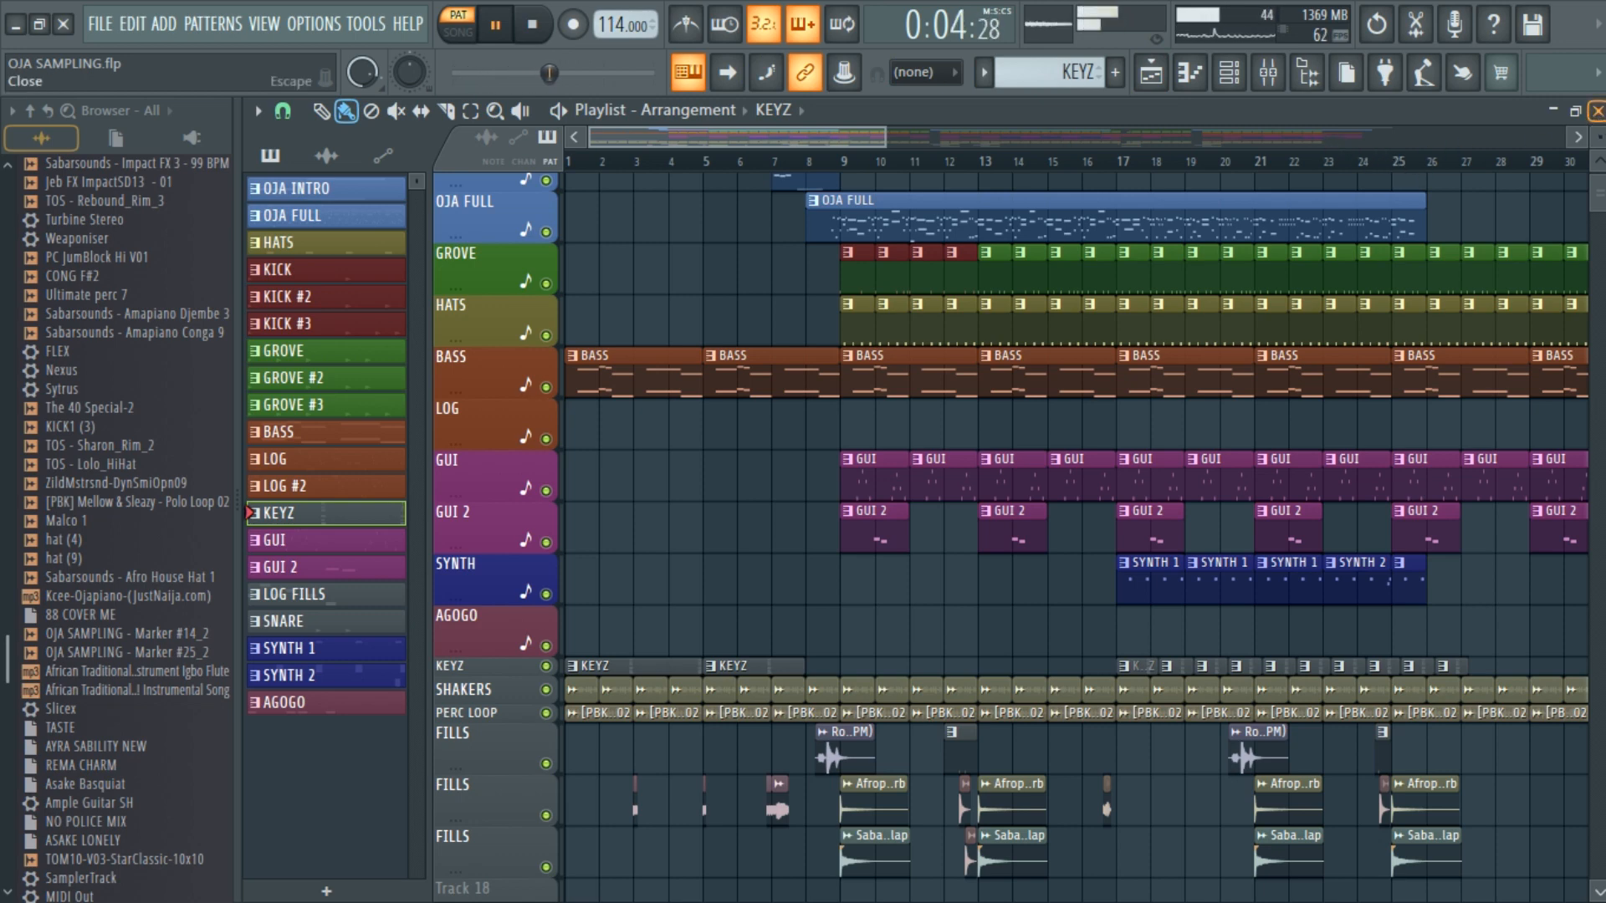
click(550, 35)
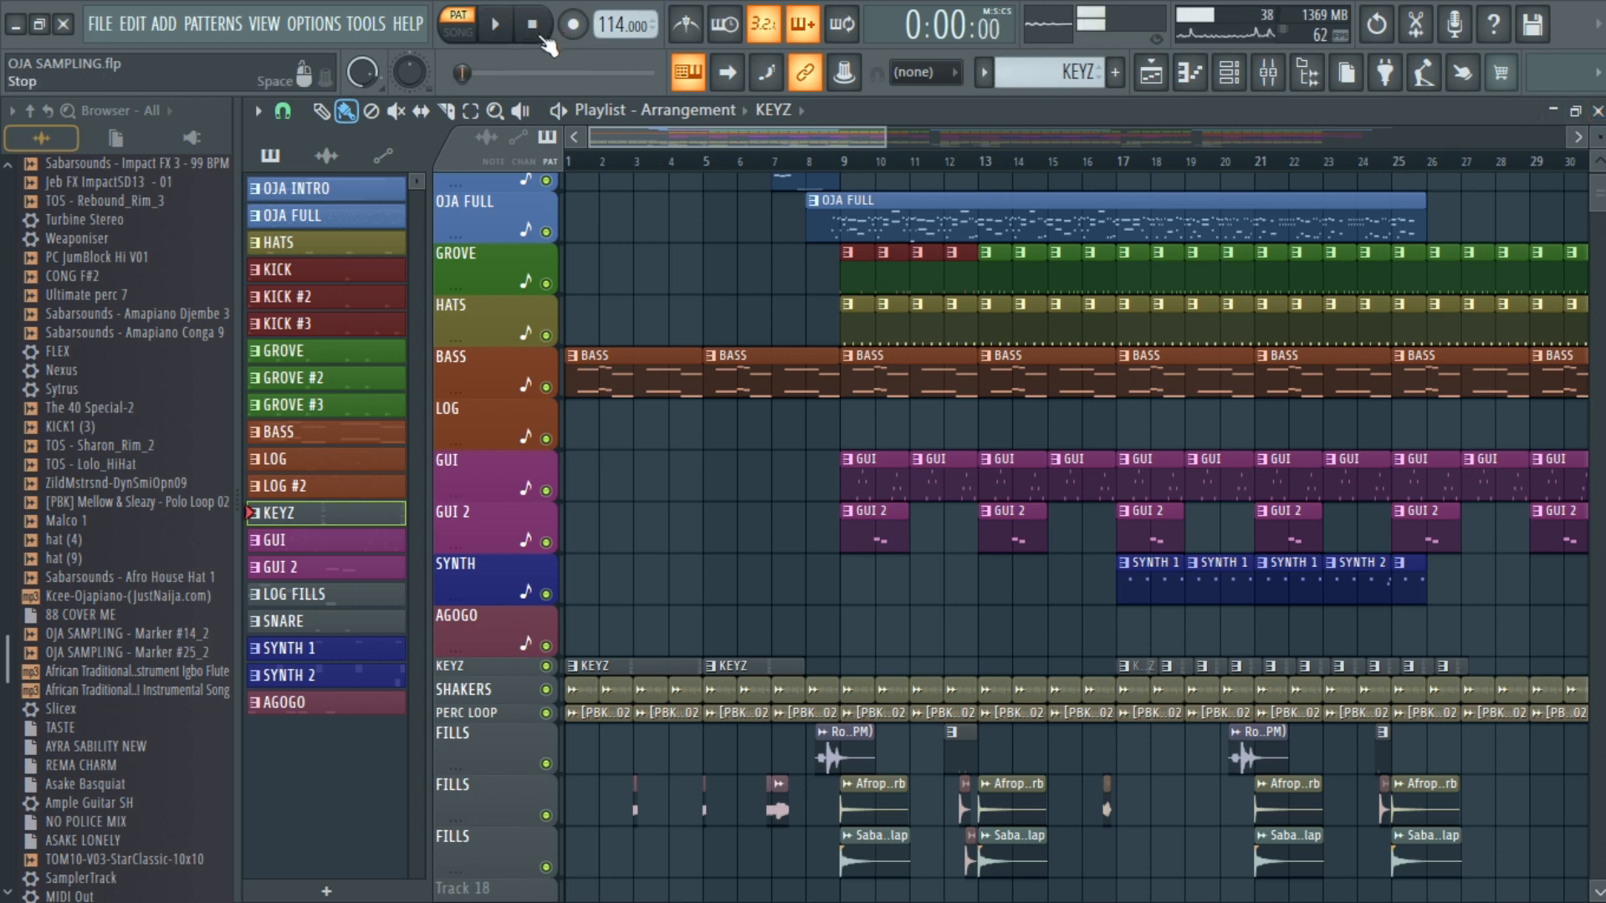
click(1596, 112)
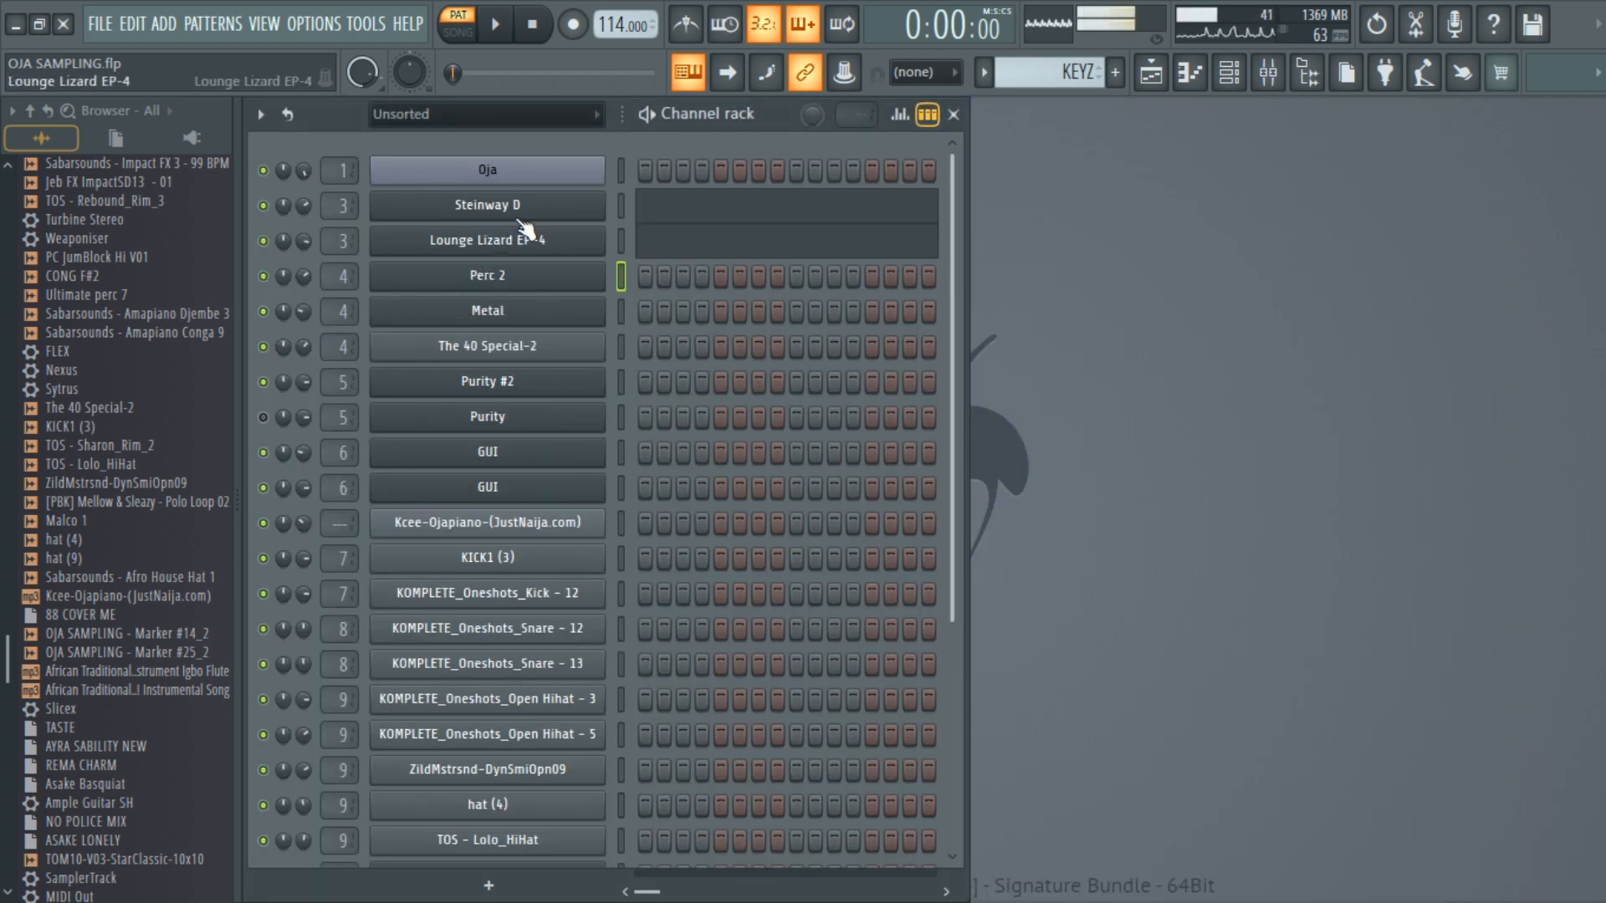
Step: Reopen the playlist, select the KICK pattern at bar 9 of the GROVE track and reveal its steps in the channel rack
click(1153, 75)
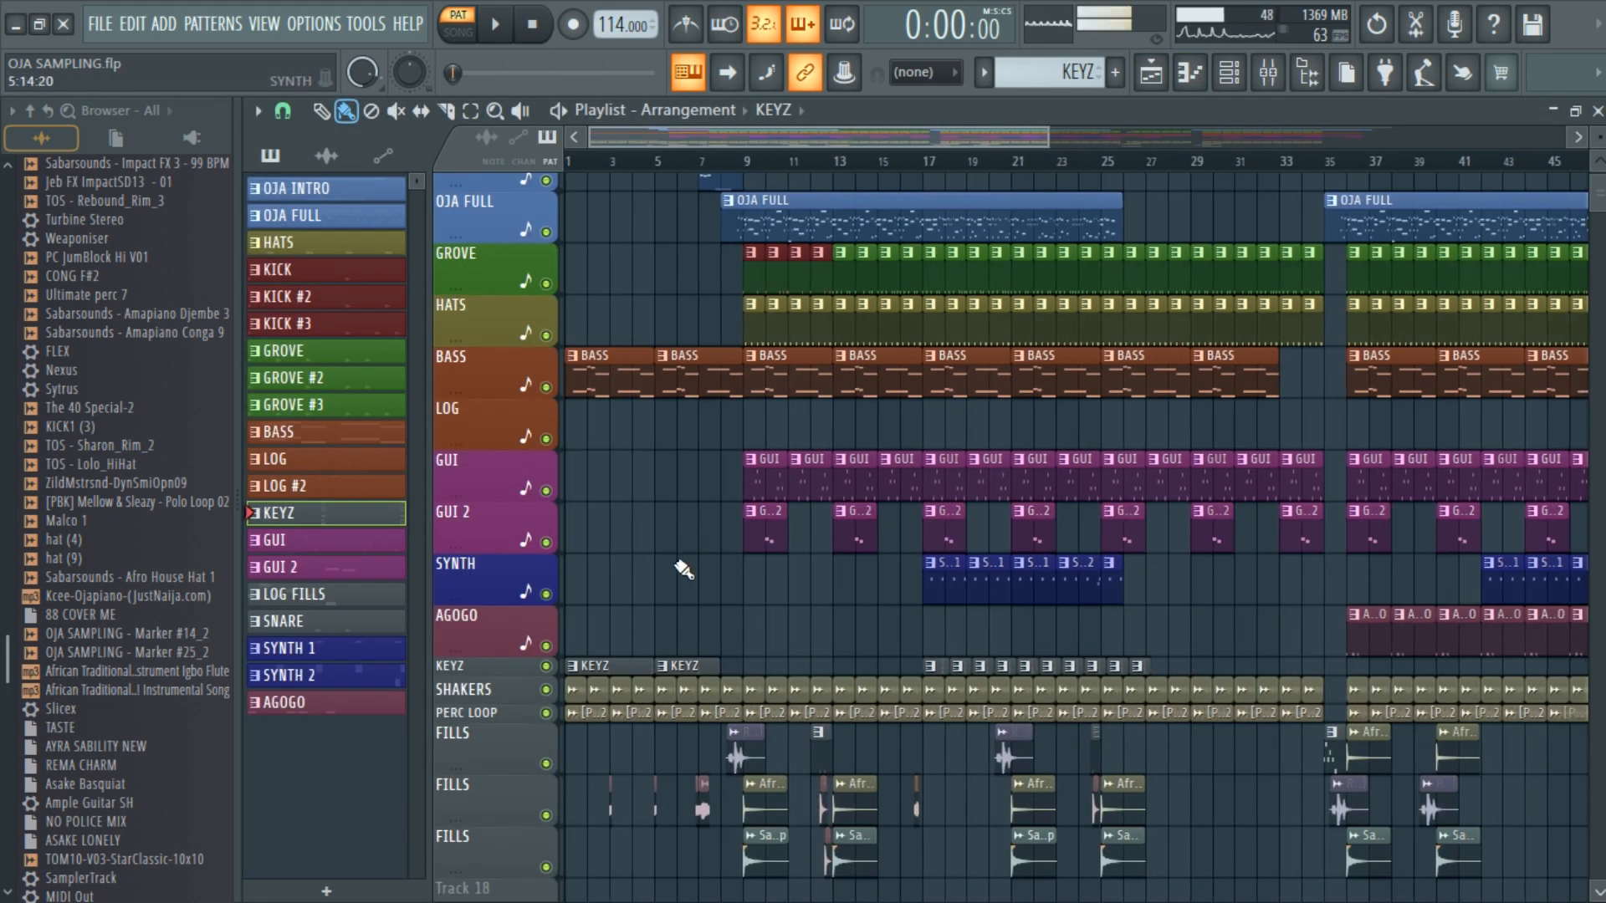
scroll(681, 564, down, 2)
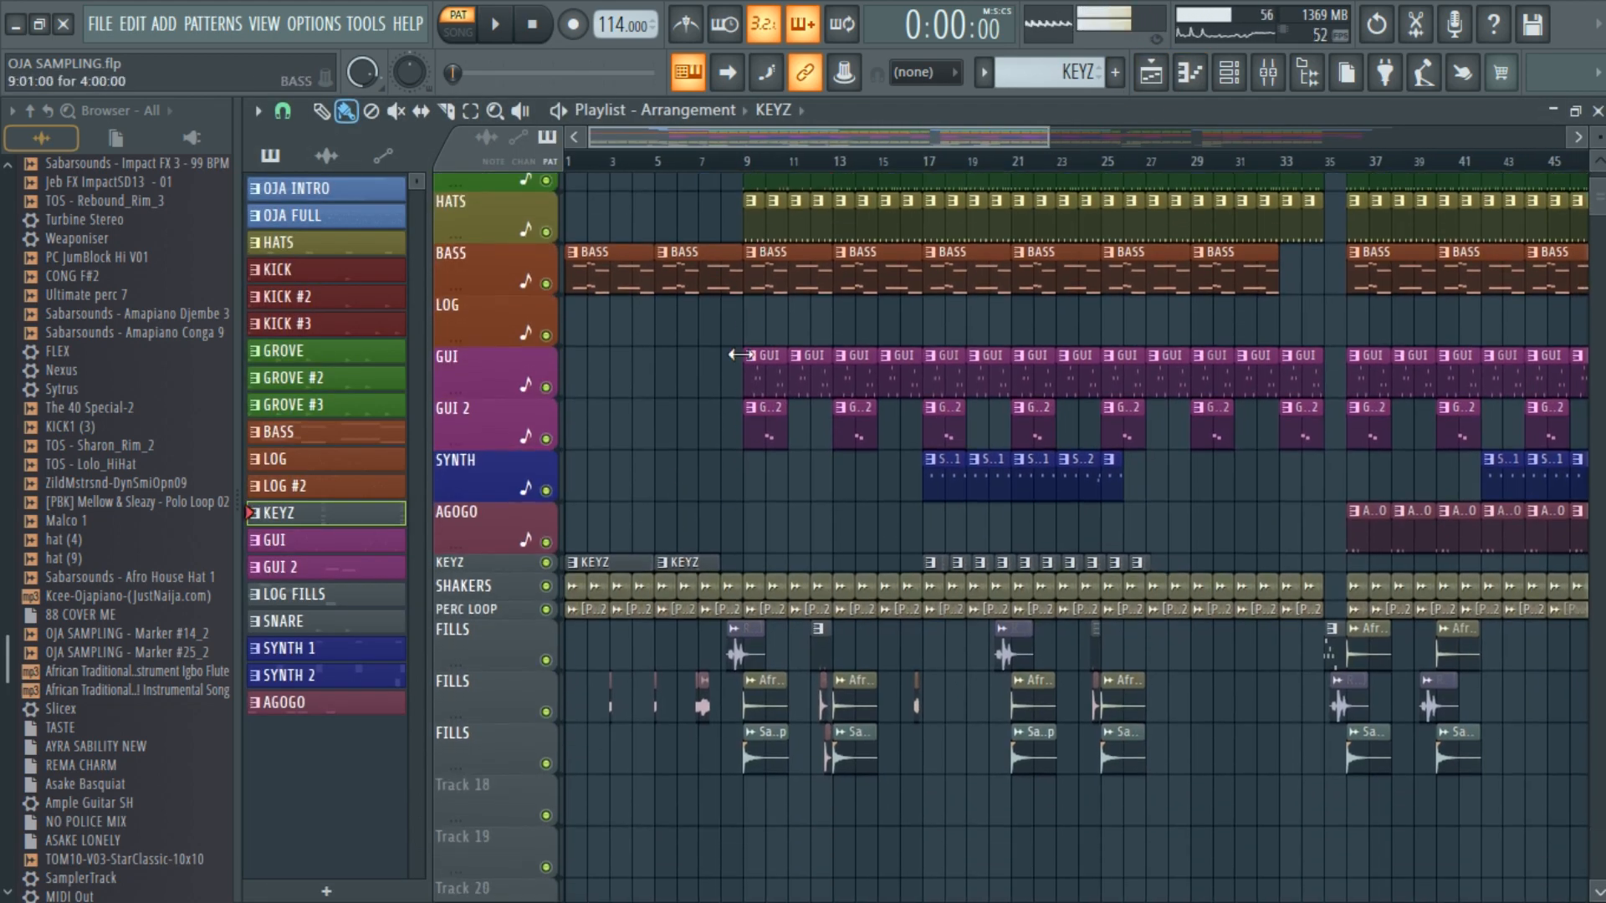
scroll(763, 165, up, 5)
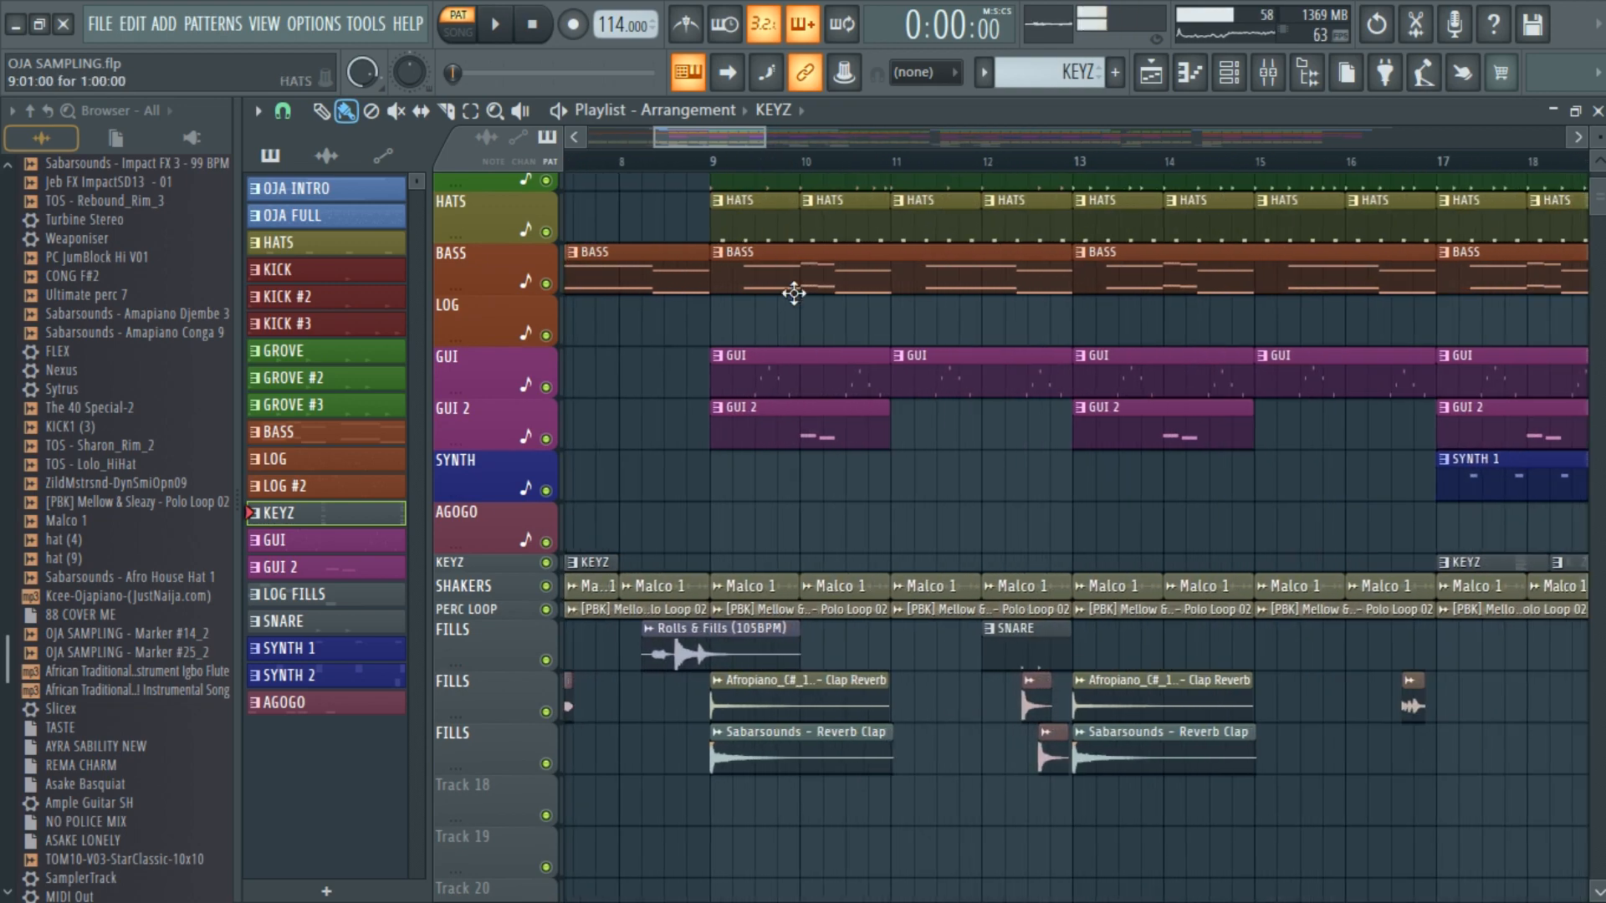
scroll(786, 339, up, 3)
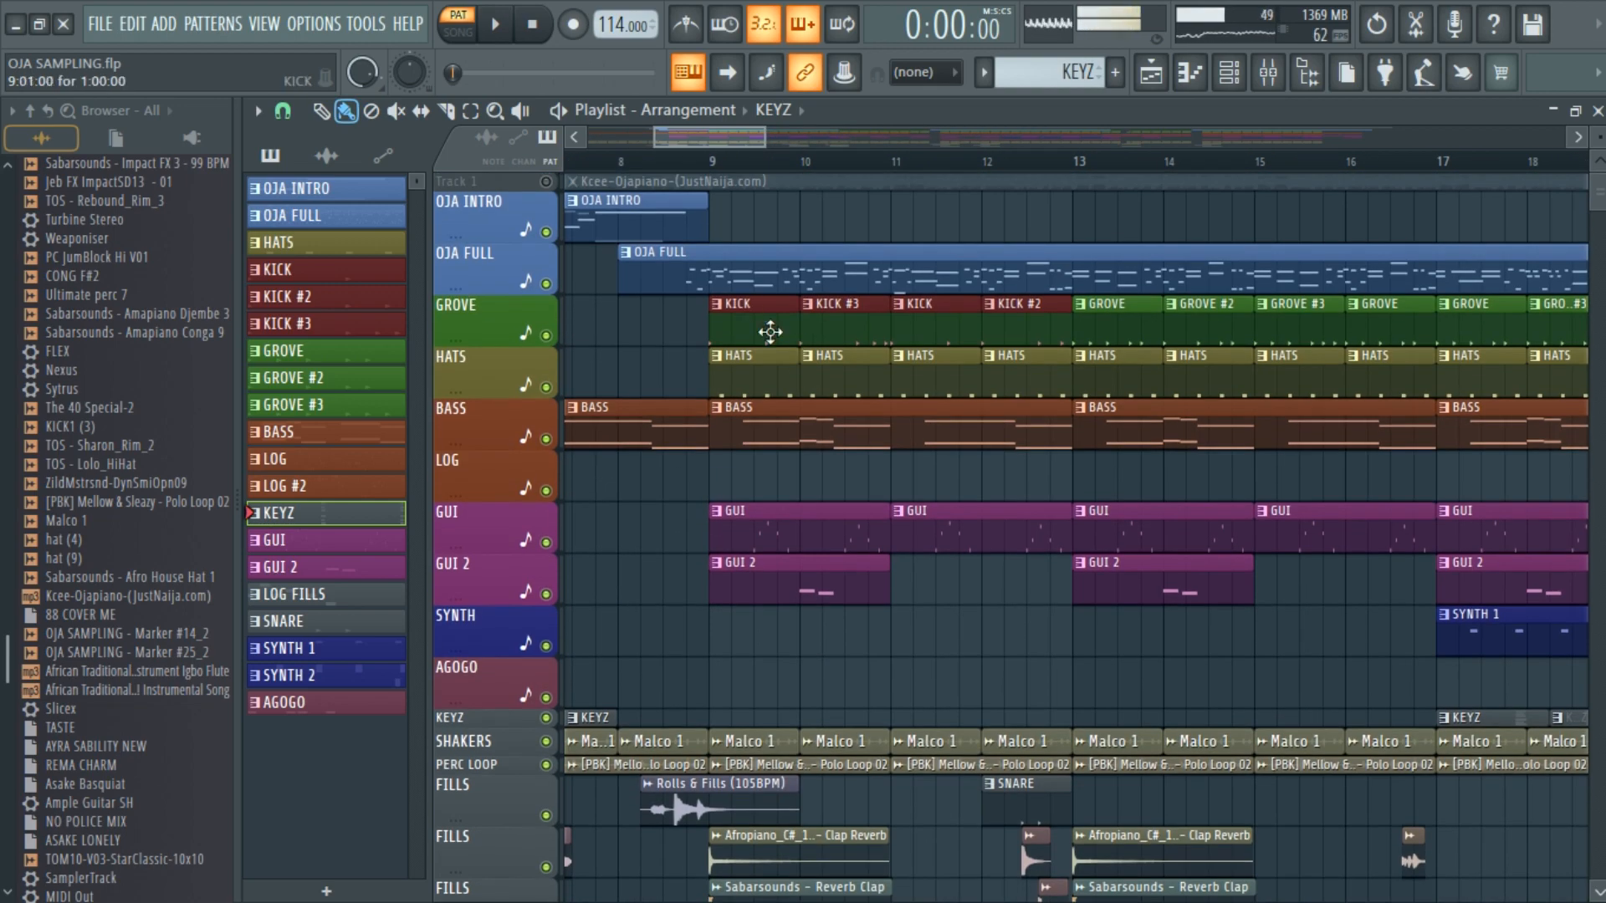
click(769, 332)
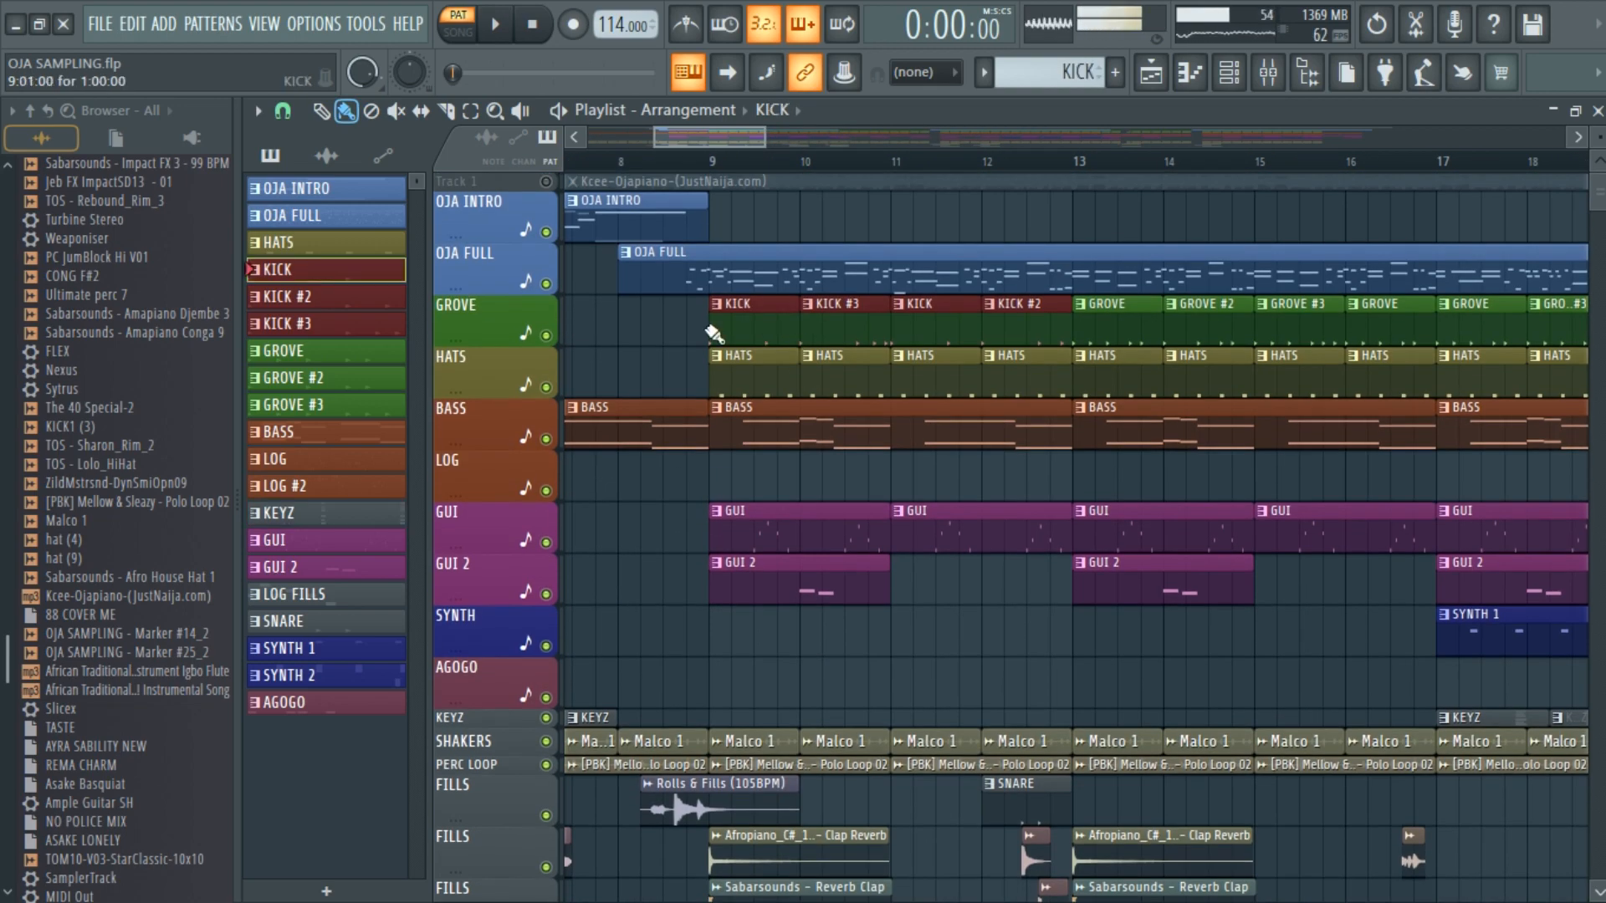
click(1597, 111)
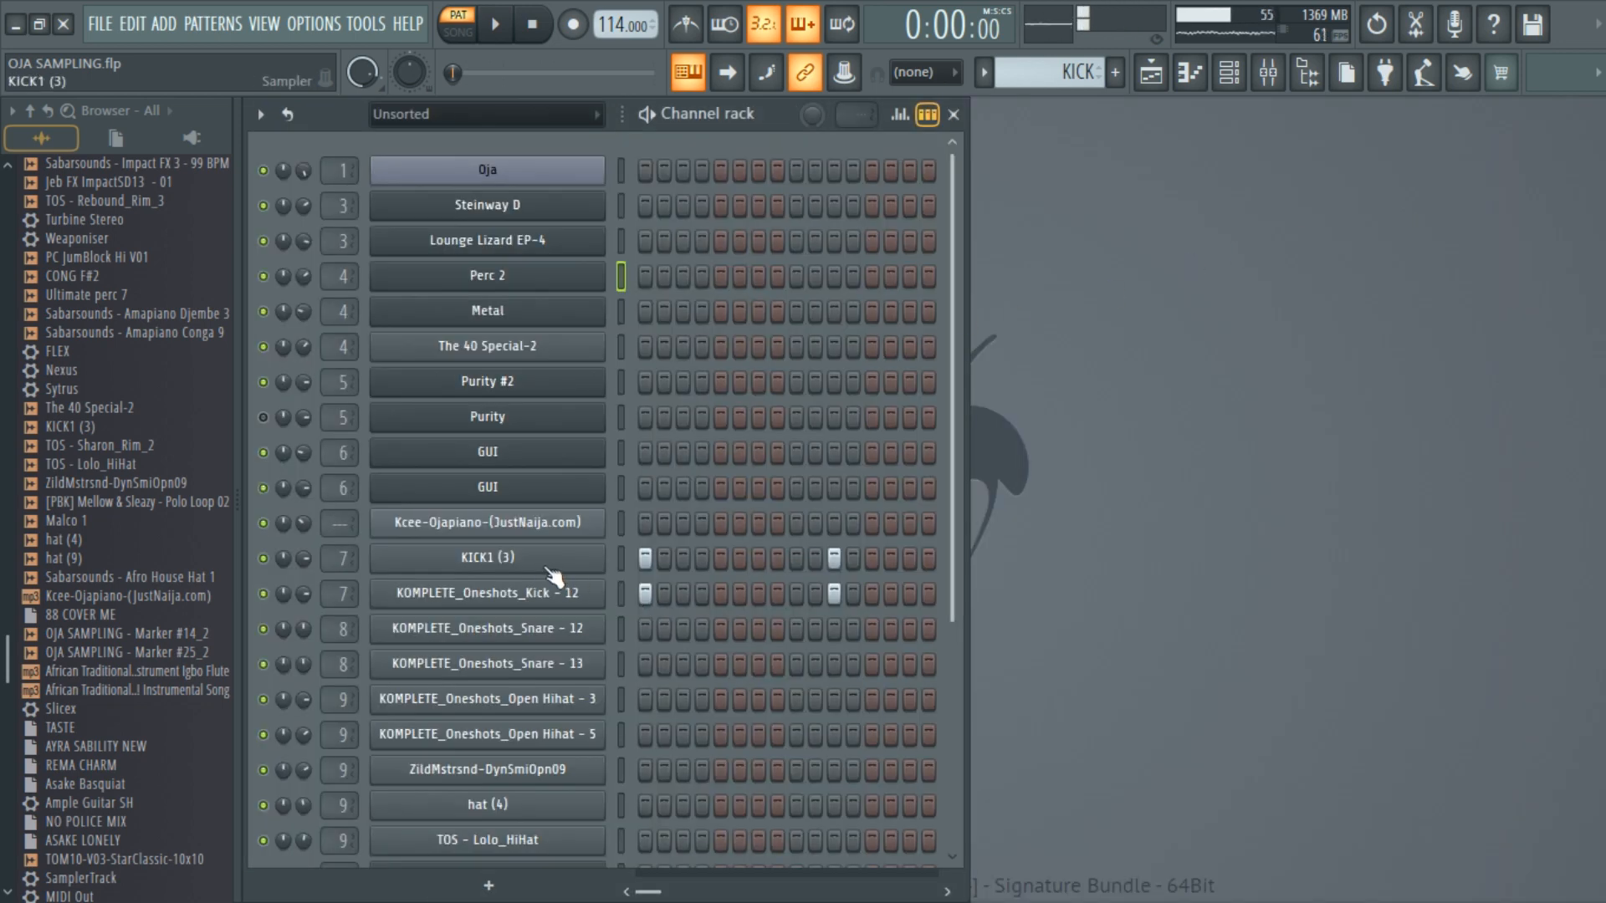
Step: Inspect the samples on the KOMPLETE_Oneshots_Kick - 12 and KICK1 (3) channels, then close the sample window
click(540, 599)
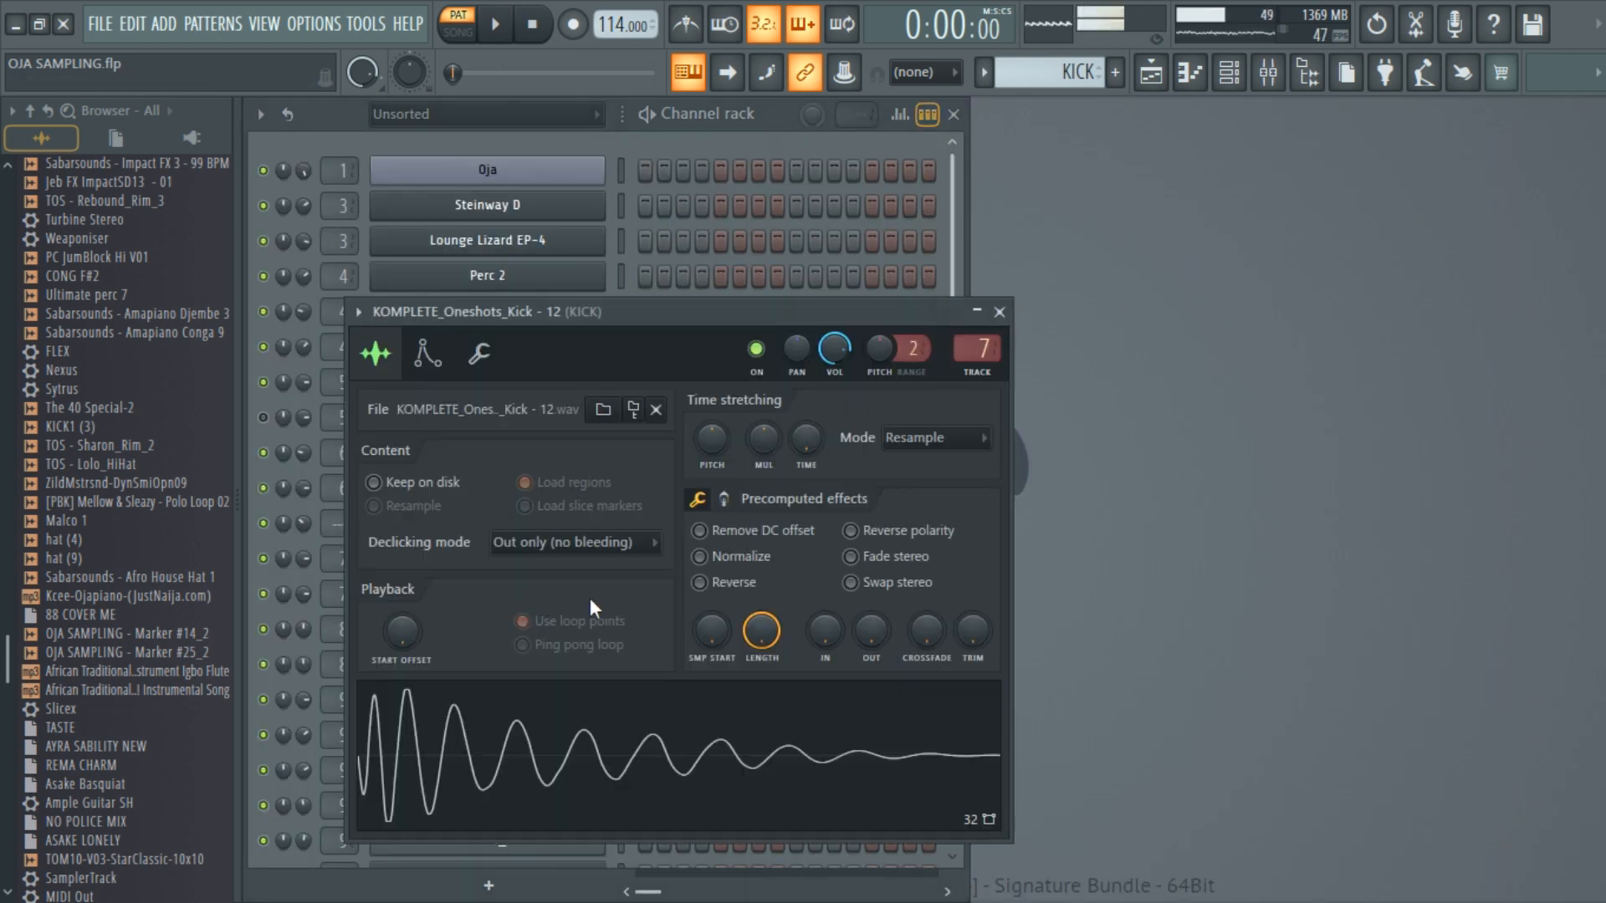
drag(676, 319, 1209, 243)
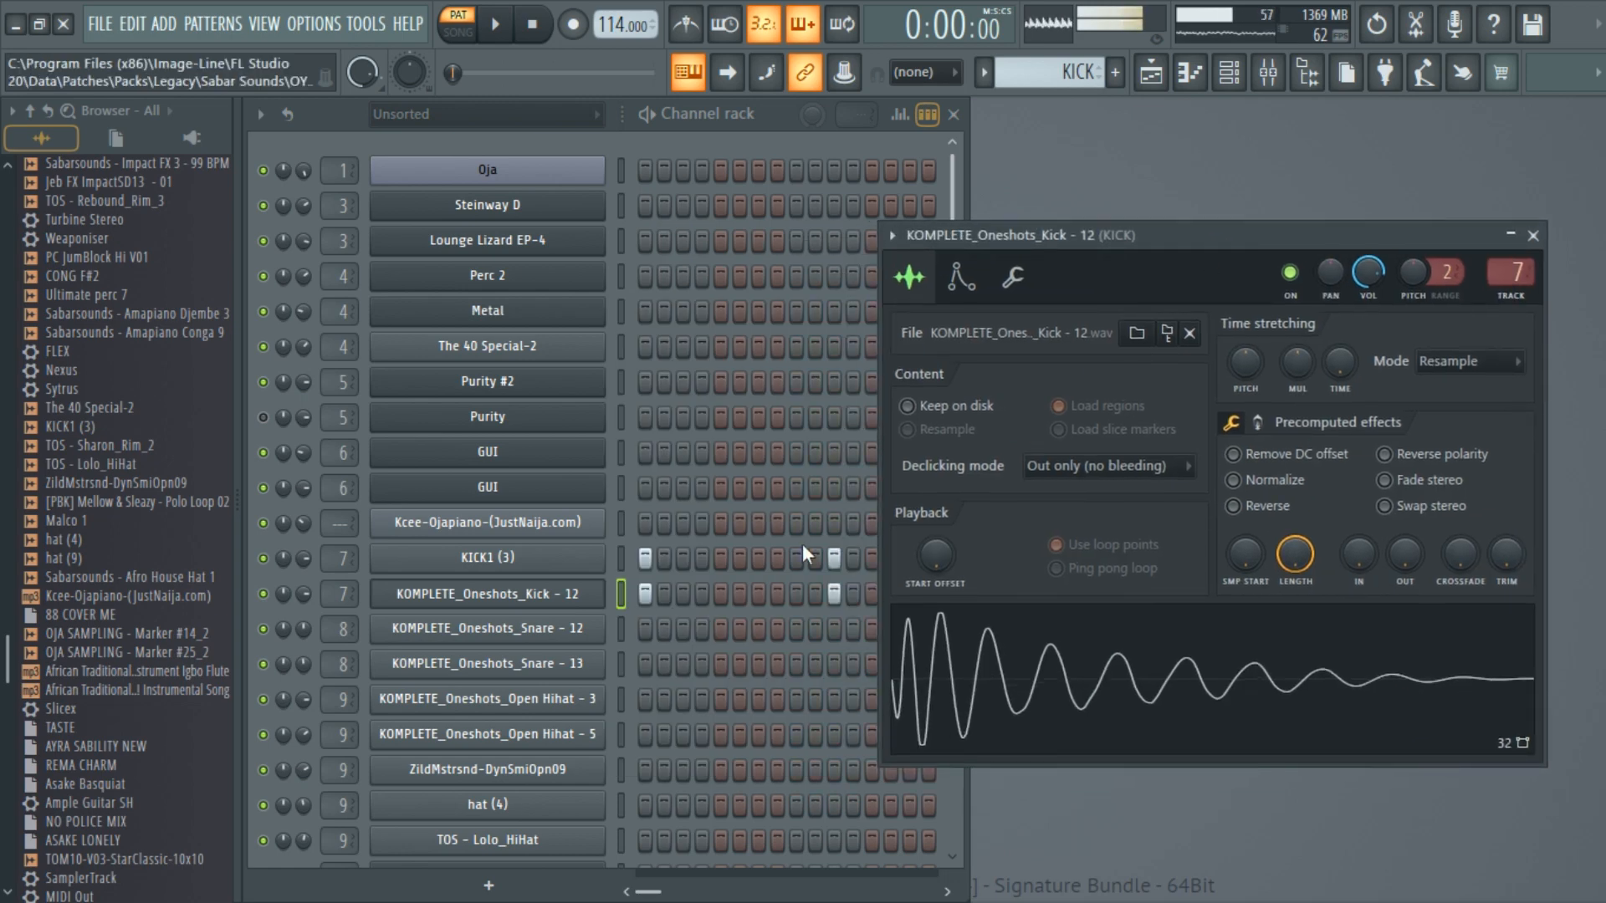
click(542, 563)
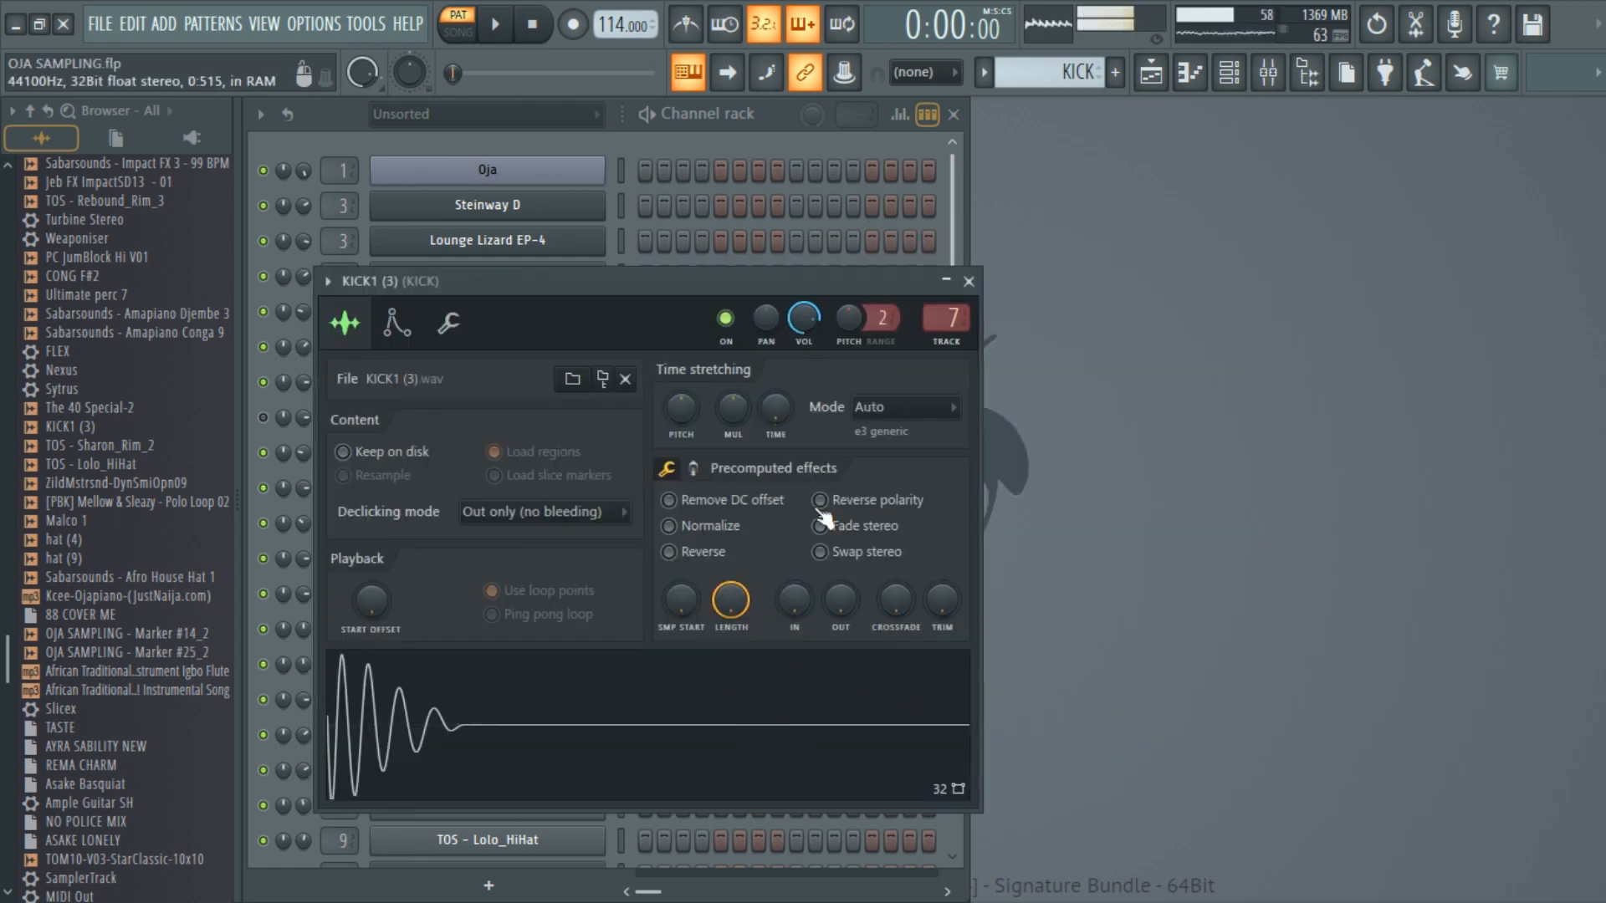
click(968, 281)
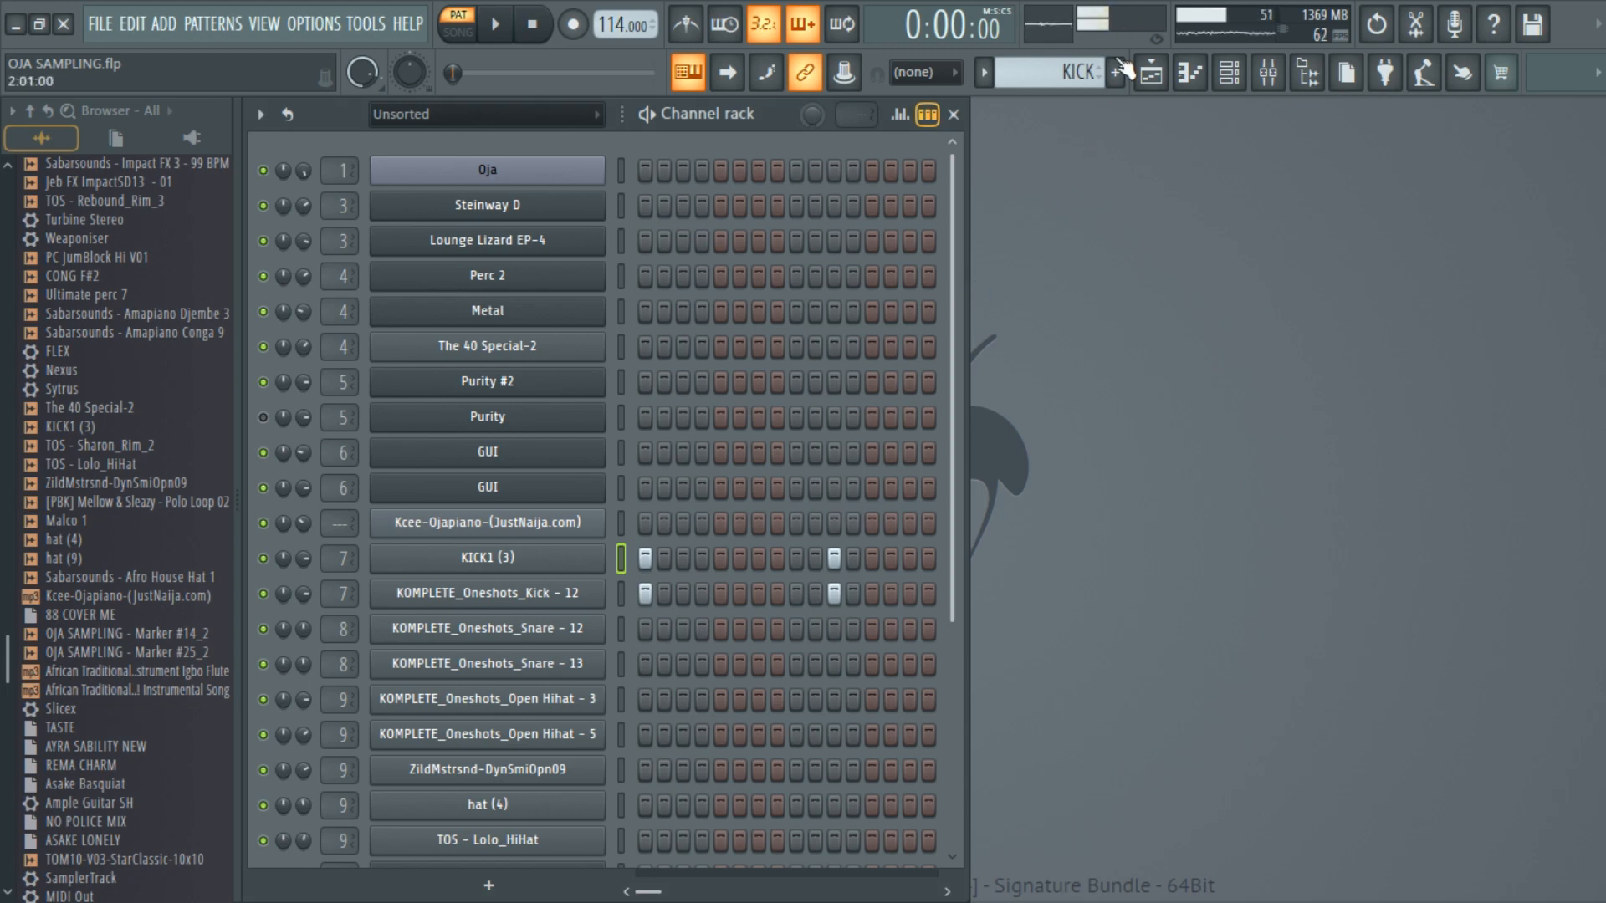
Step: Reopen the playlist, select the GROVE pattern at bar 13 of the GROVE track and audition it
click(1153, 75)
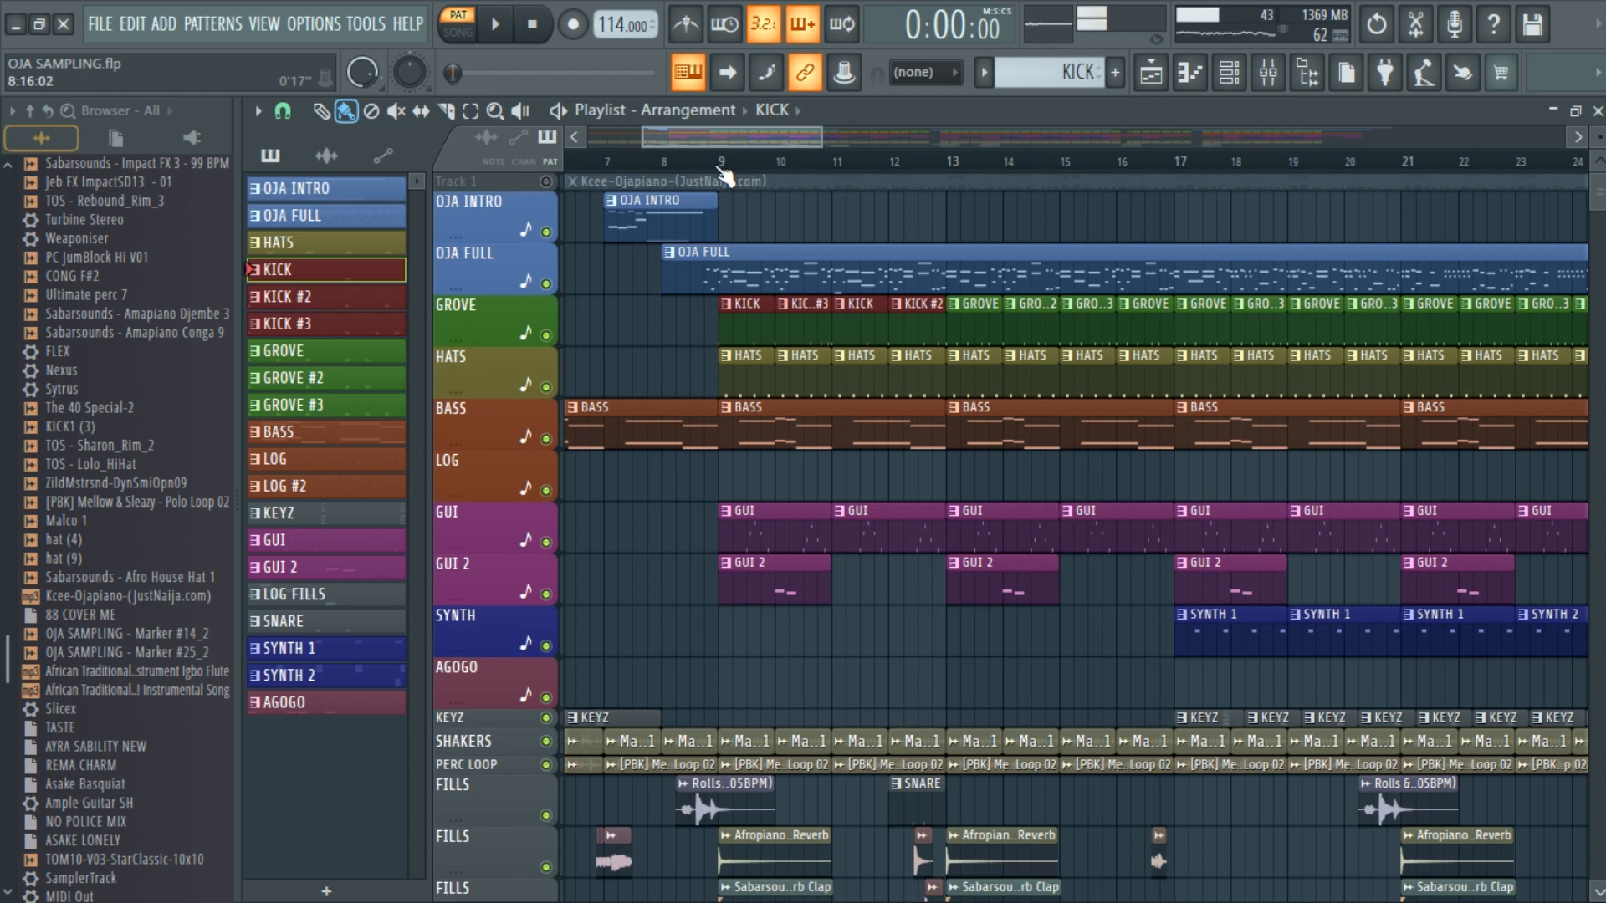
scroll(724, 173, up, 1)
scroll(724, 173, up, 1)
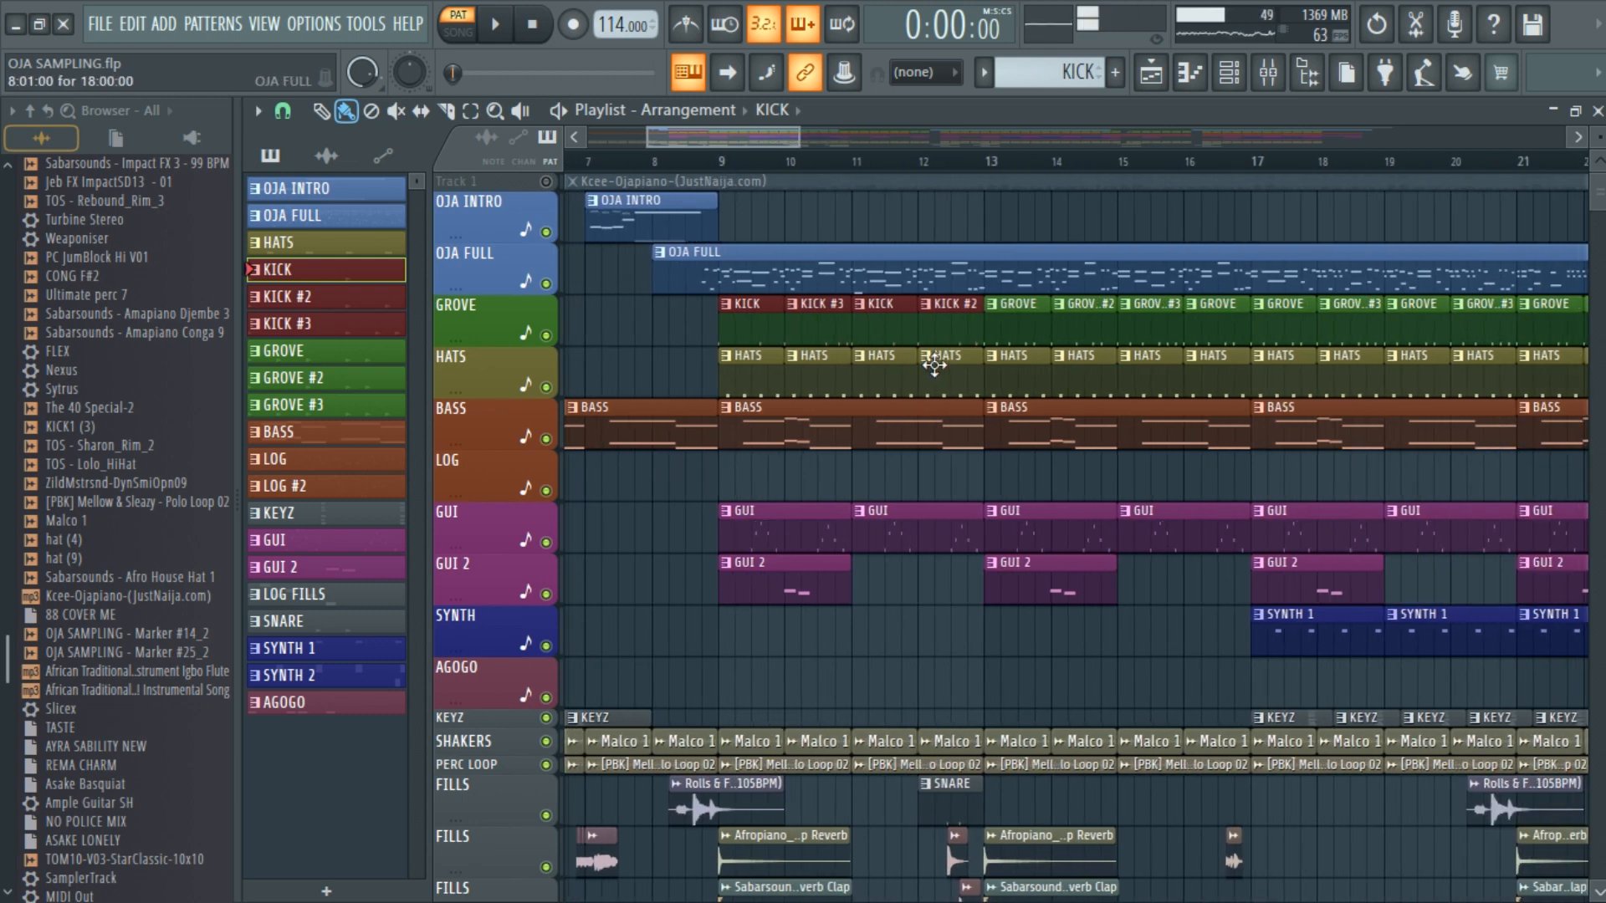
click(1014, 321)
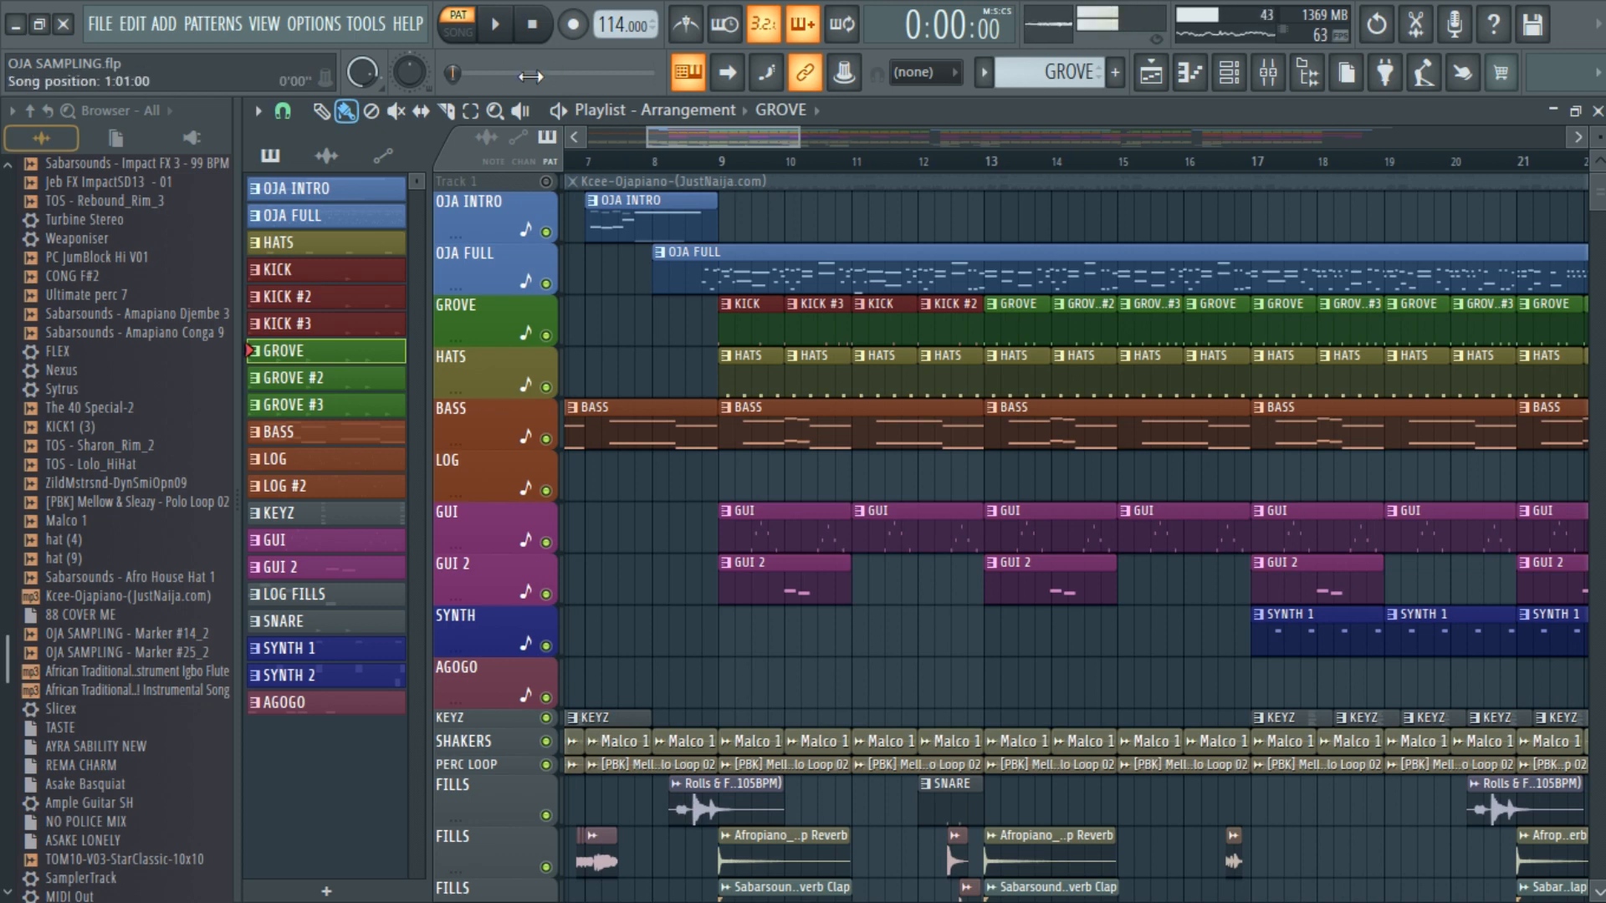
click(497, 26)
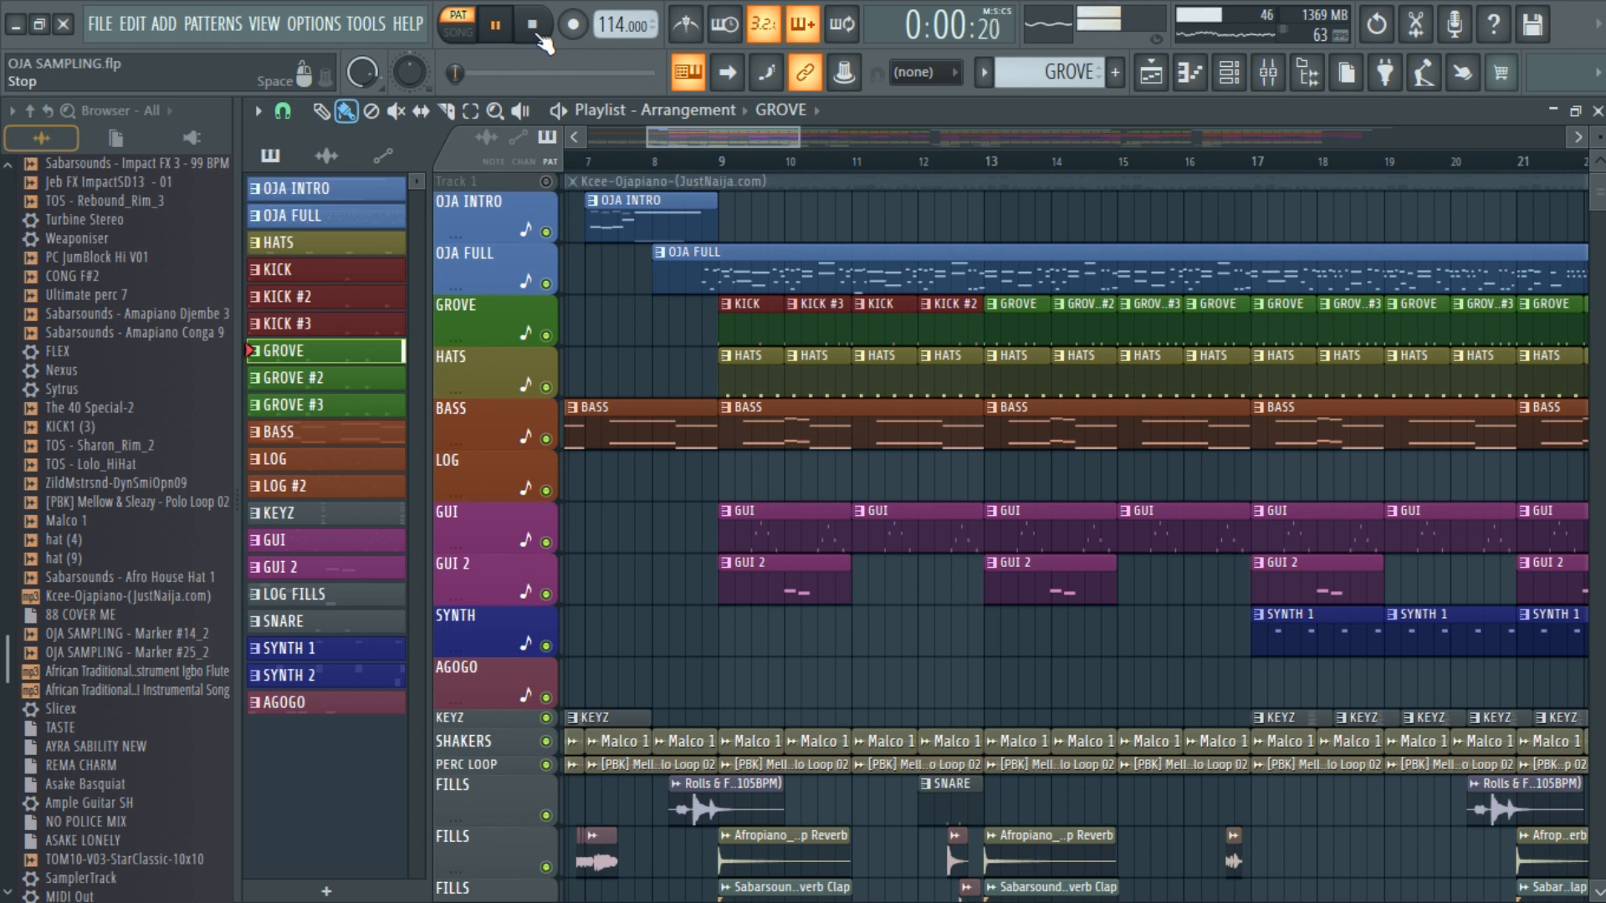
click(535, 30)
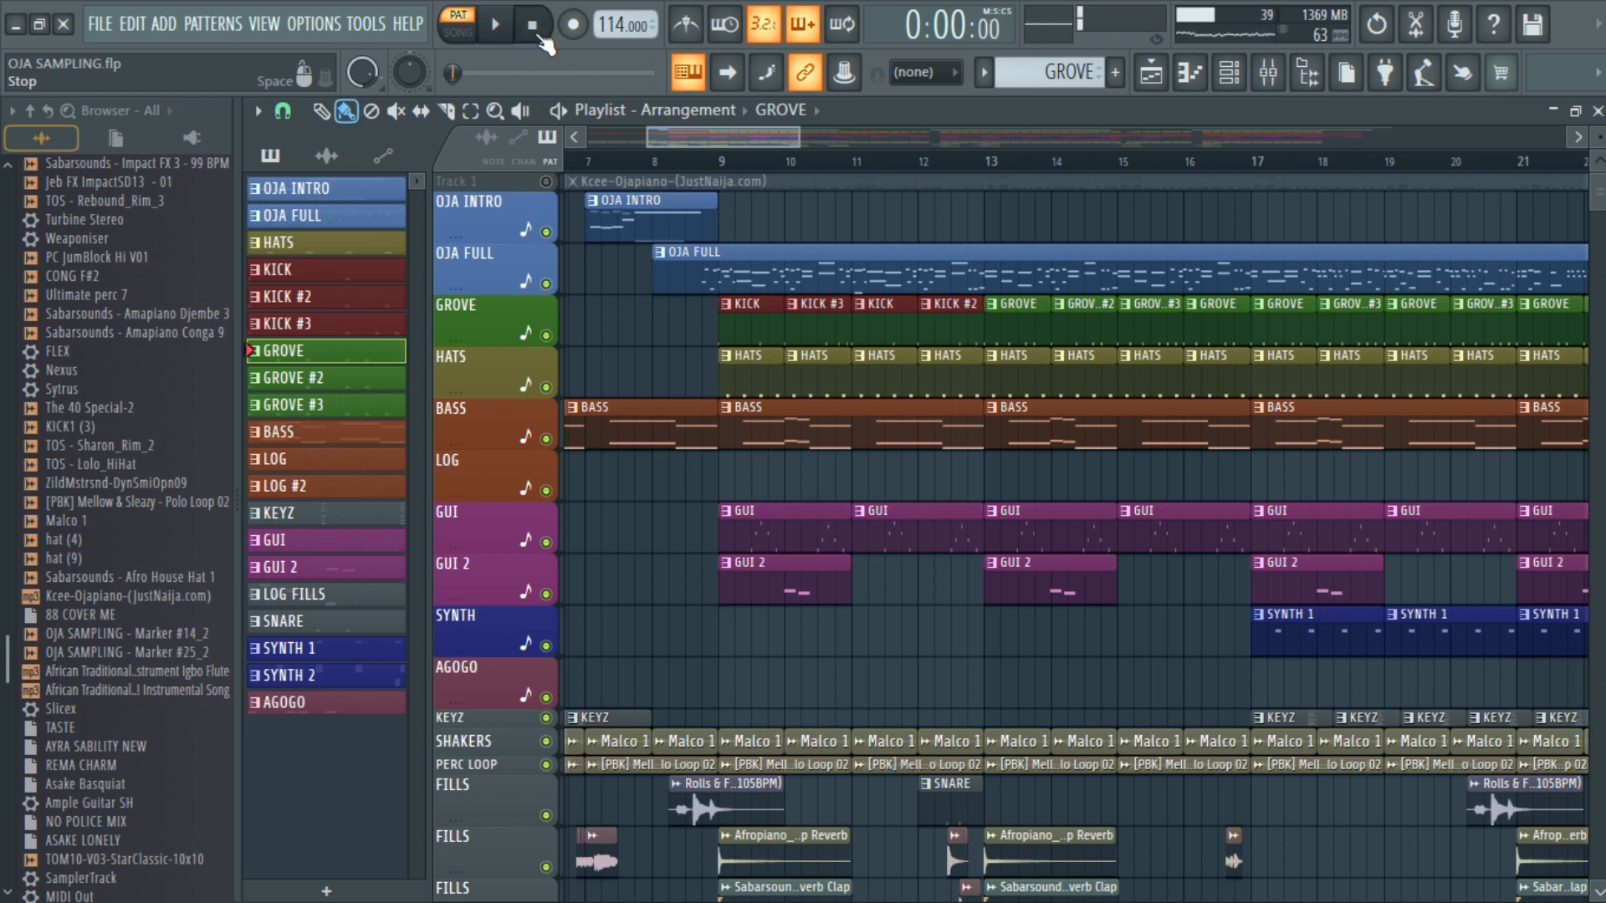
Step: Reveal the GROVE pattern's kick and snare steps in the channel rack and play the pattern again
click(1597, 112)
scroll(799, 445, down, 2)
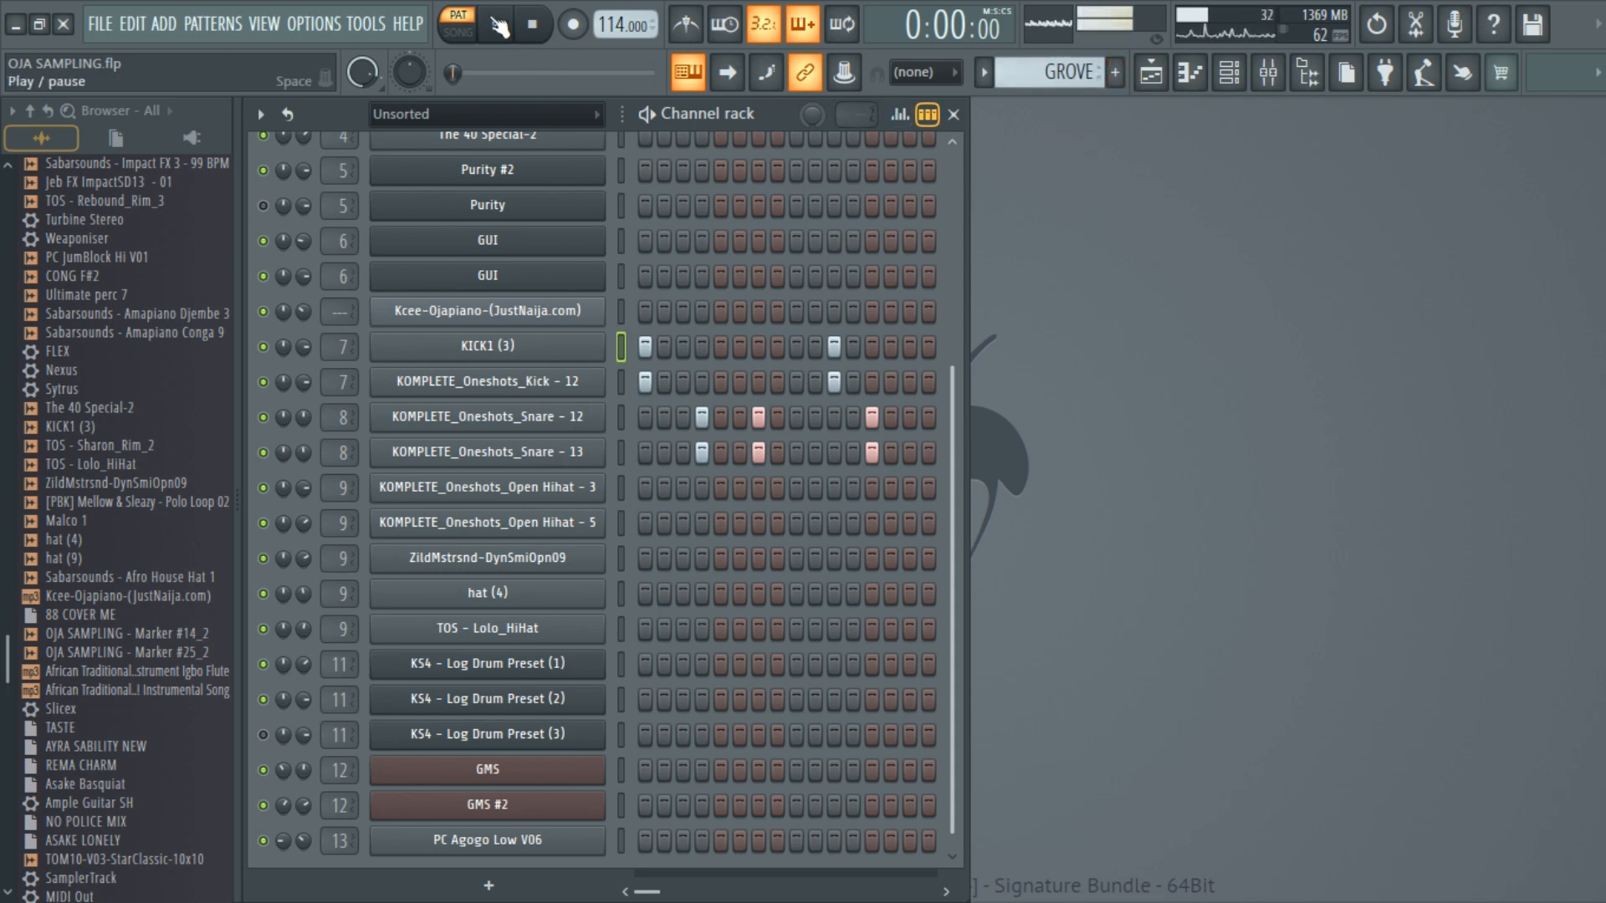
click(499, 28)
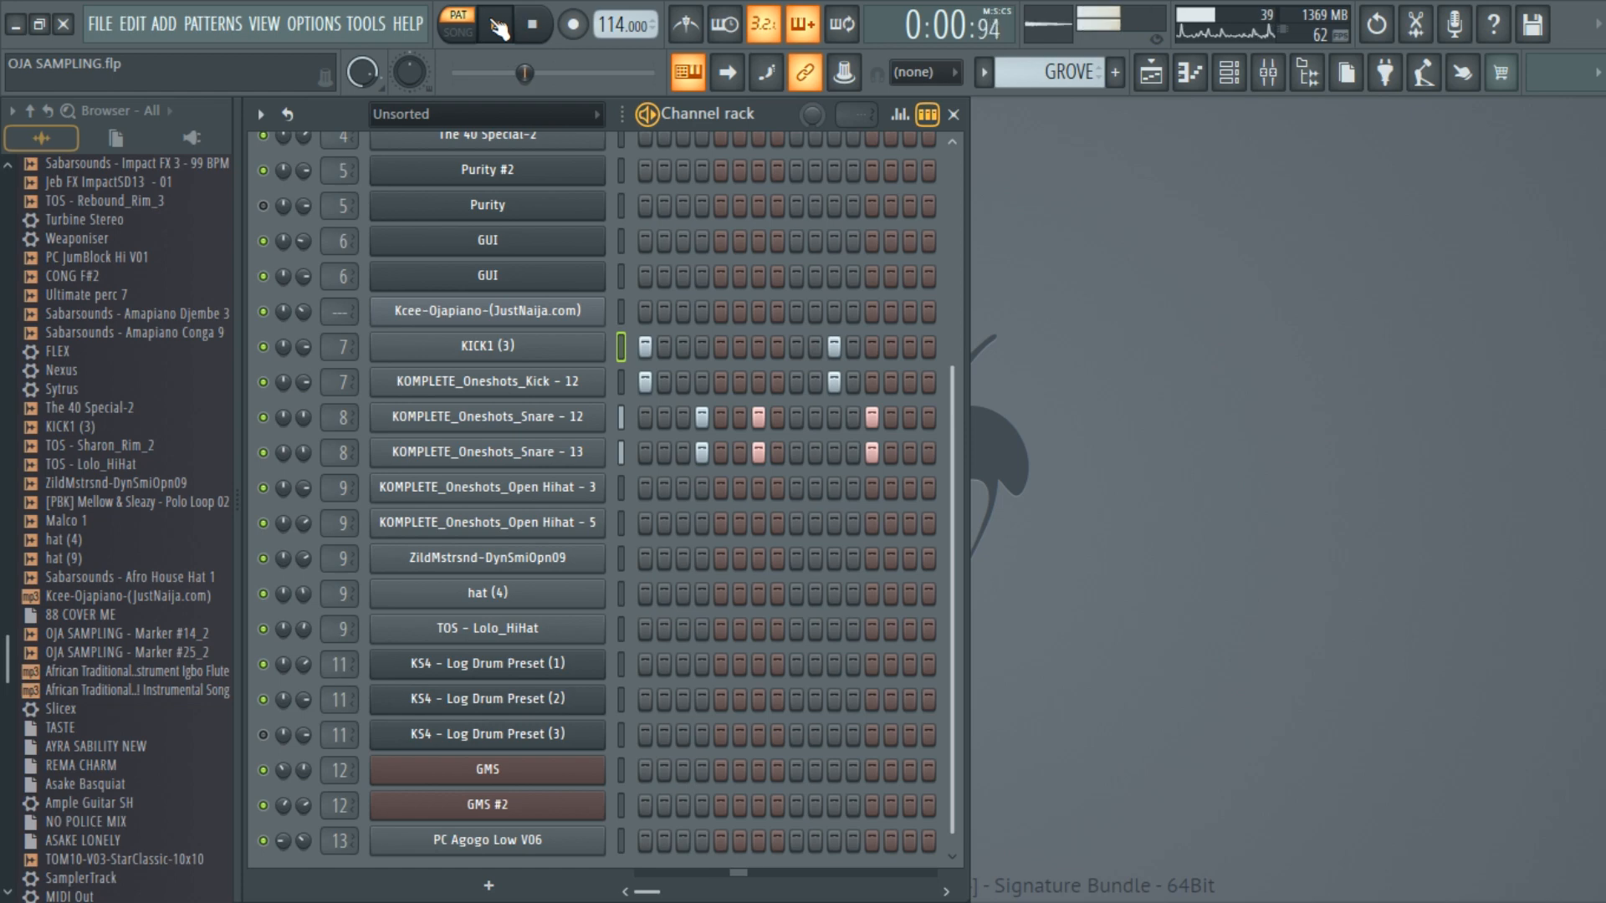
click(534, 30)
Step: Open the HATS pattern at bar 9 of the playlist, reveal its hi-hat channels in the channel rack and audition it
click(1151, 73)
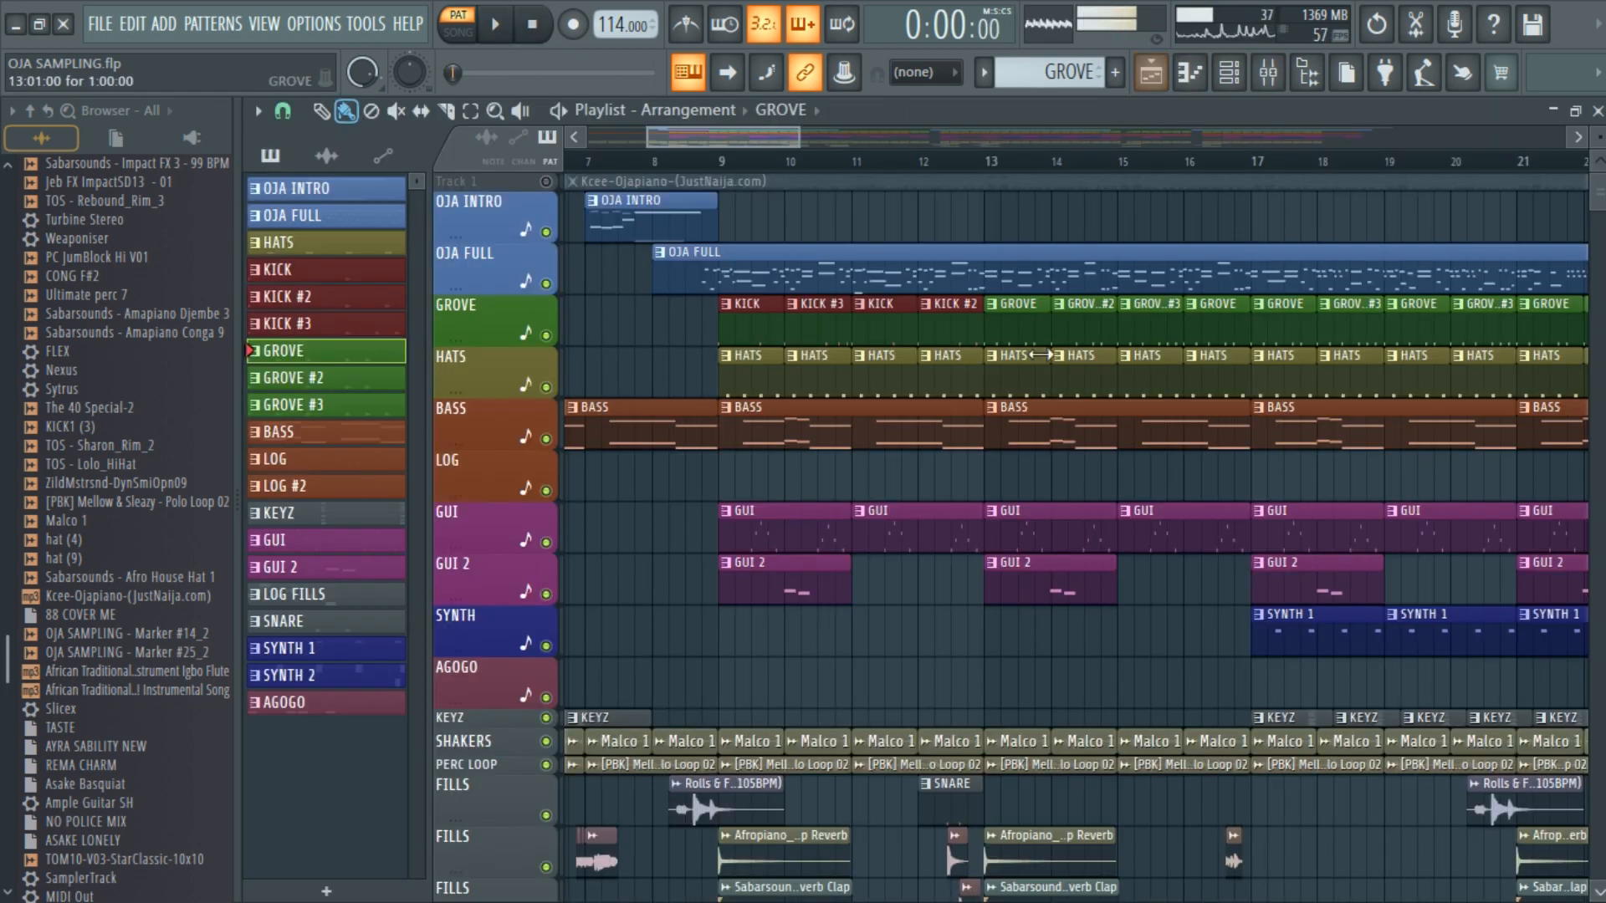
scroll(879, 168, down, 2)
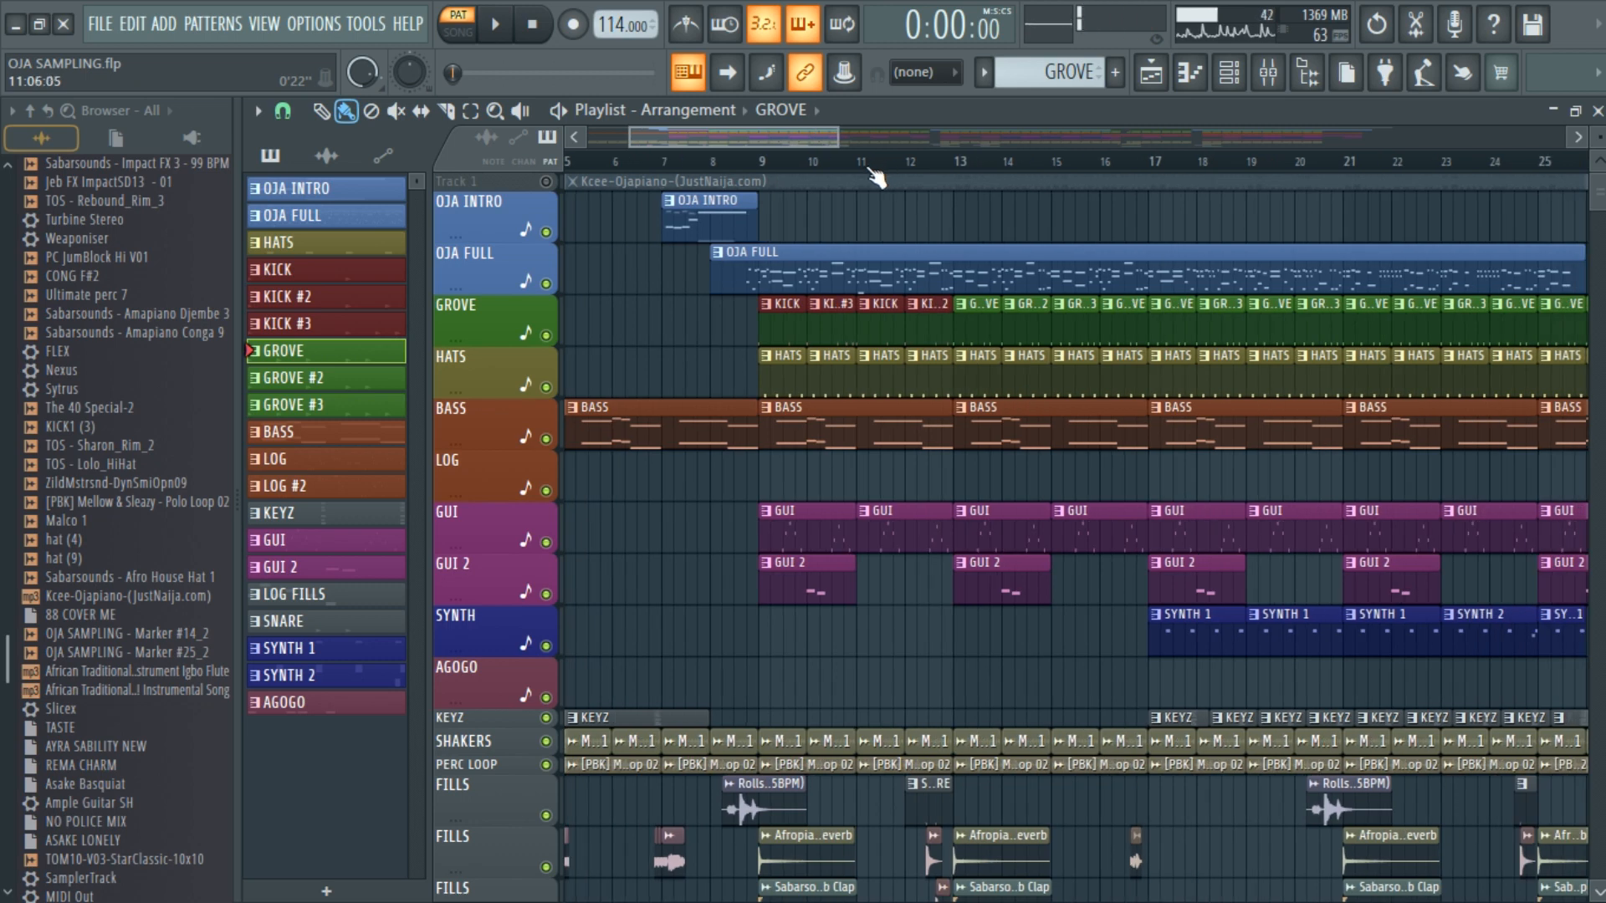
double_click(788, 381)
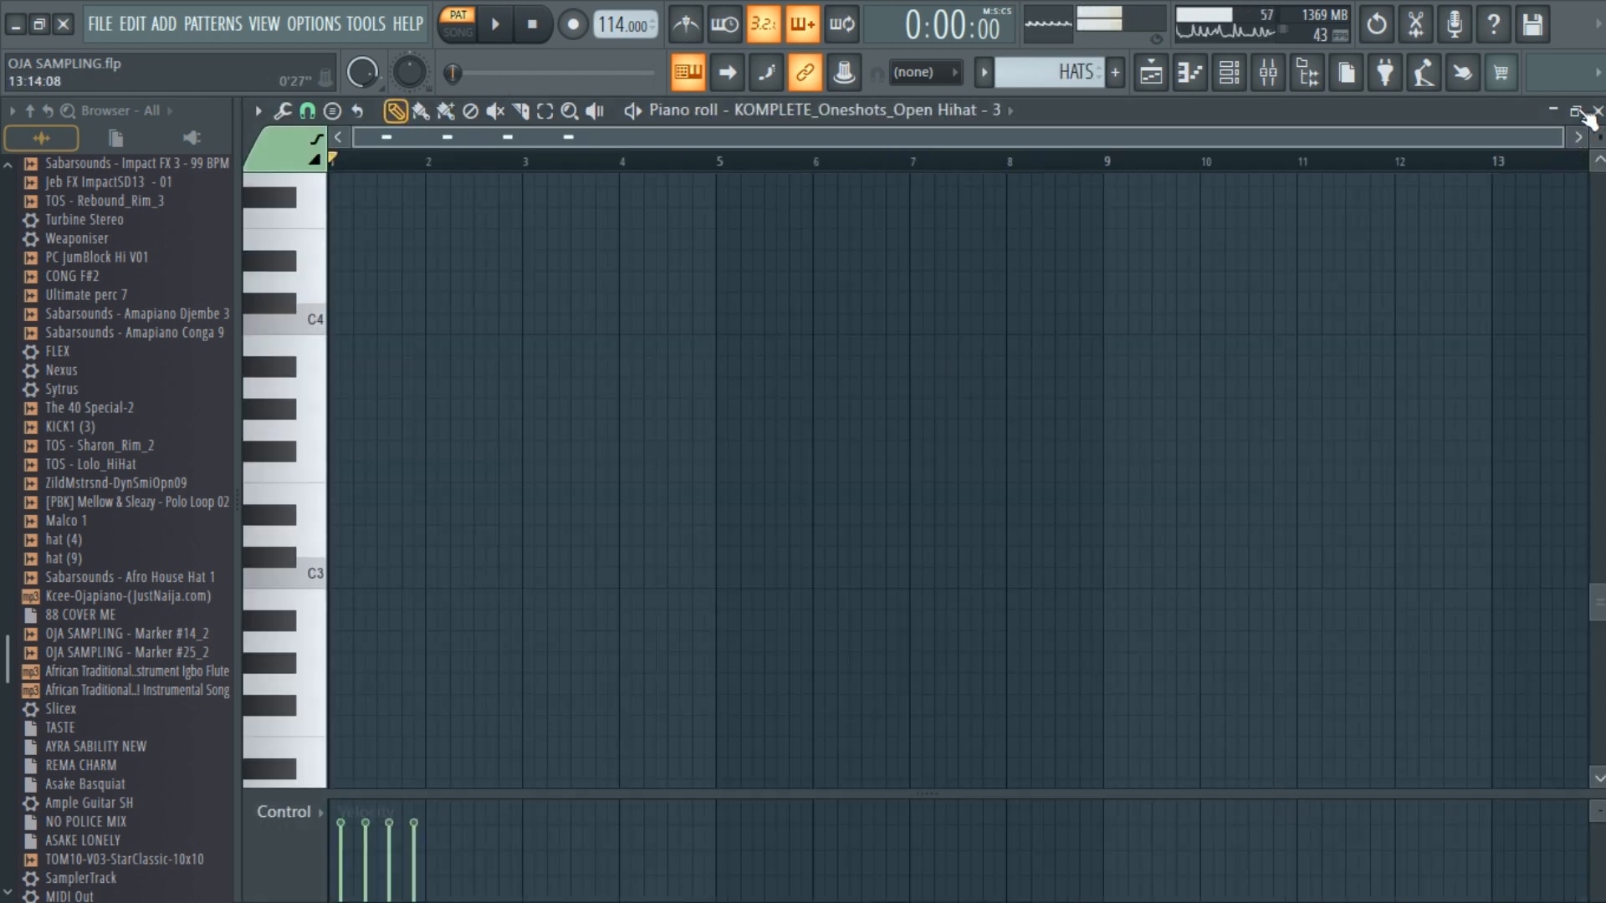
click(1596, 112)
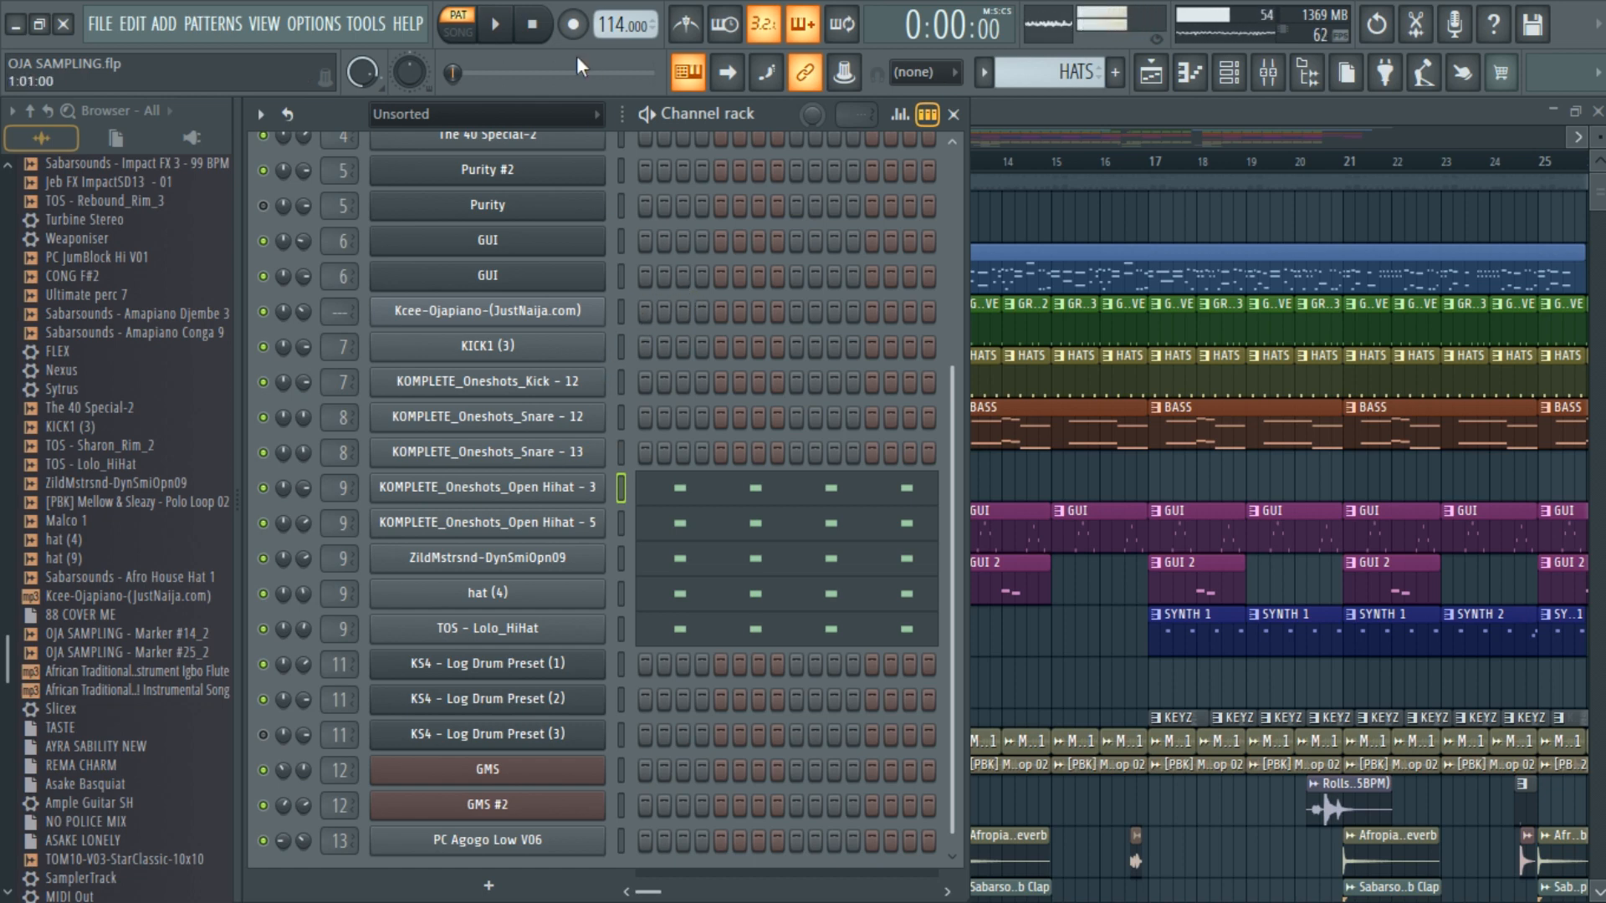
click(499, 26)
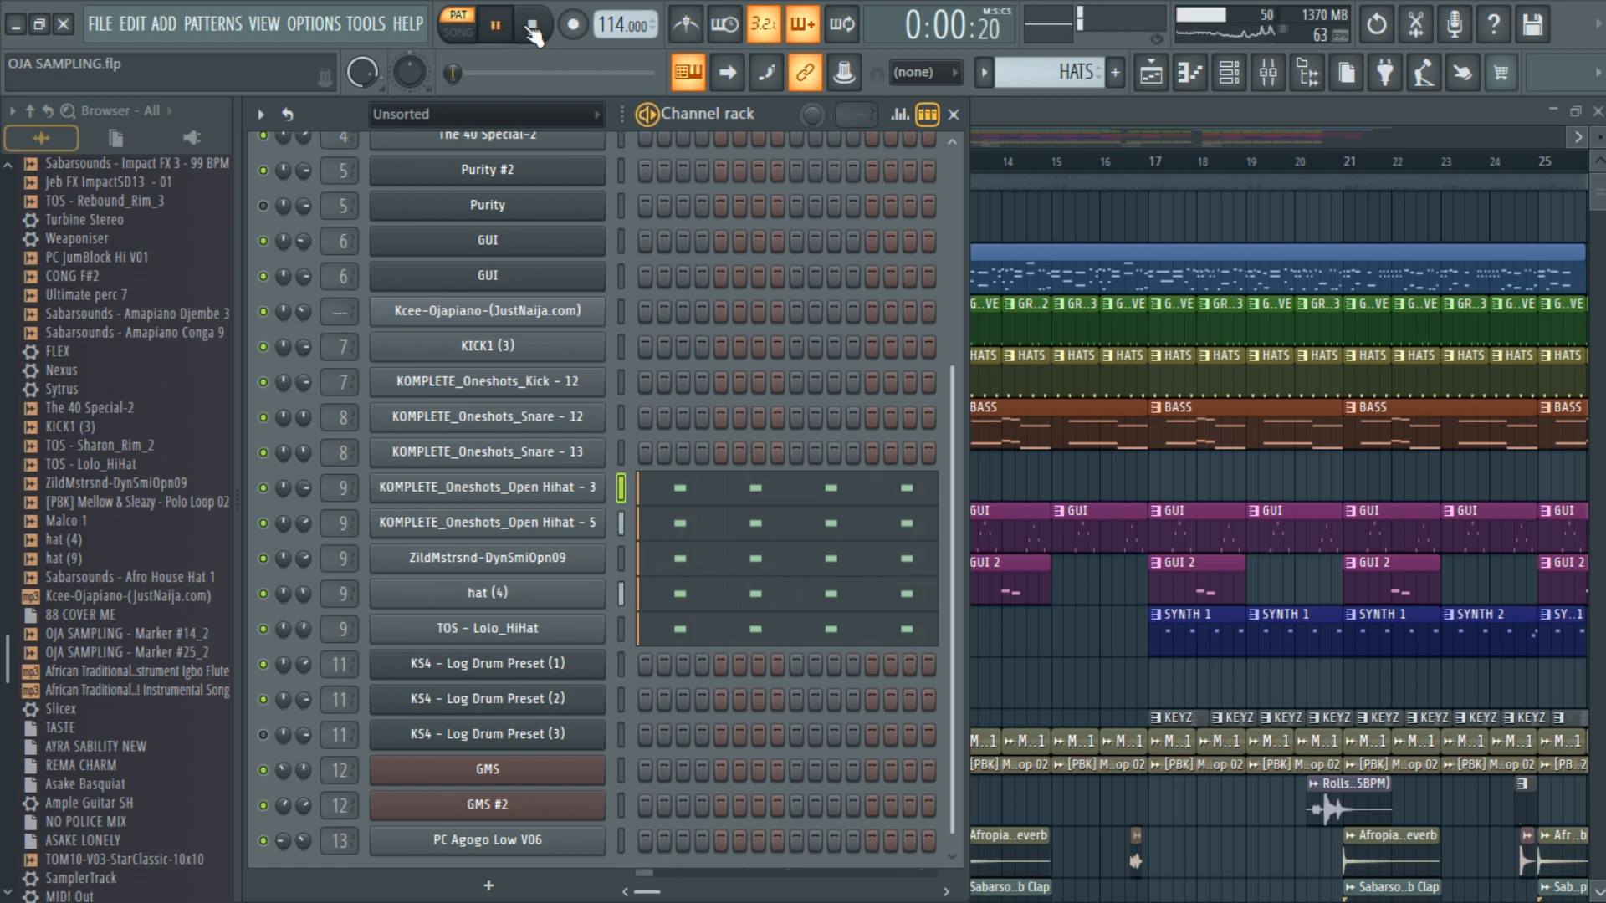
click(533, 26)
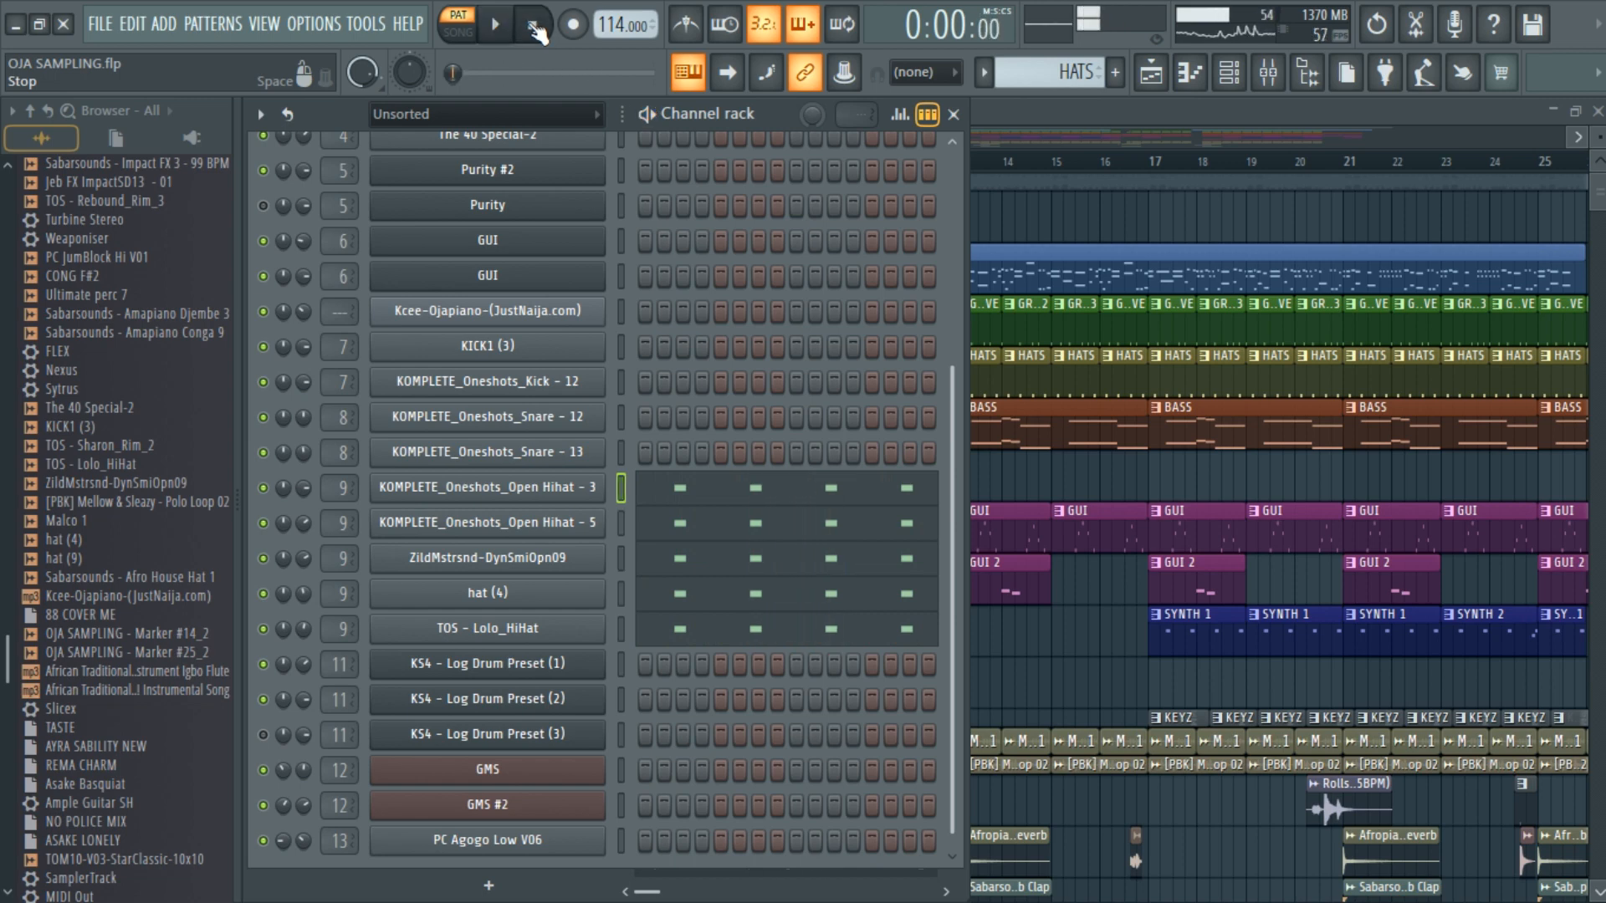
Step: Return to the playlist, open the GUI pattern at bar 9 and close its piano roll to reveal its channels
key(F6)
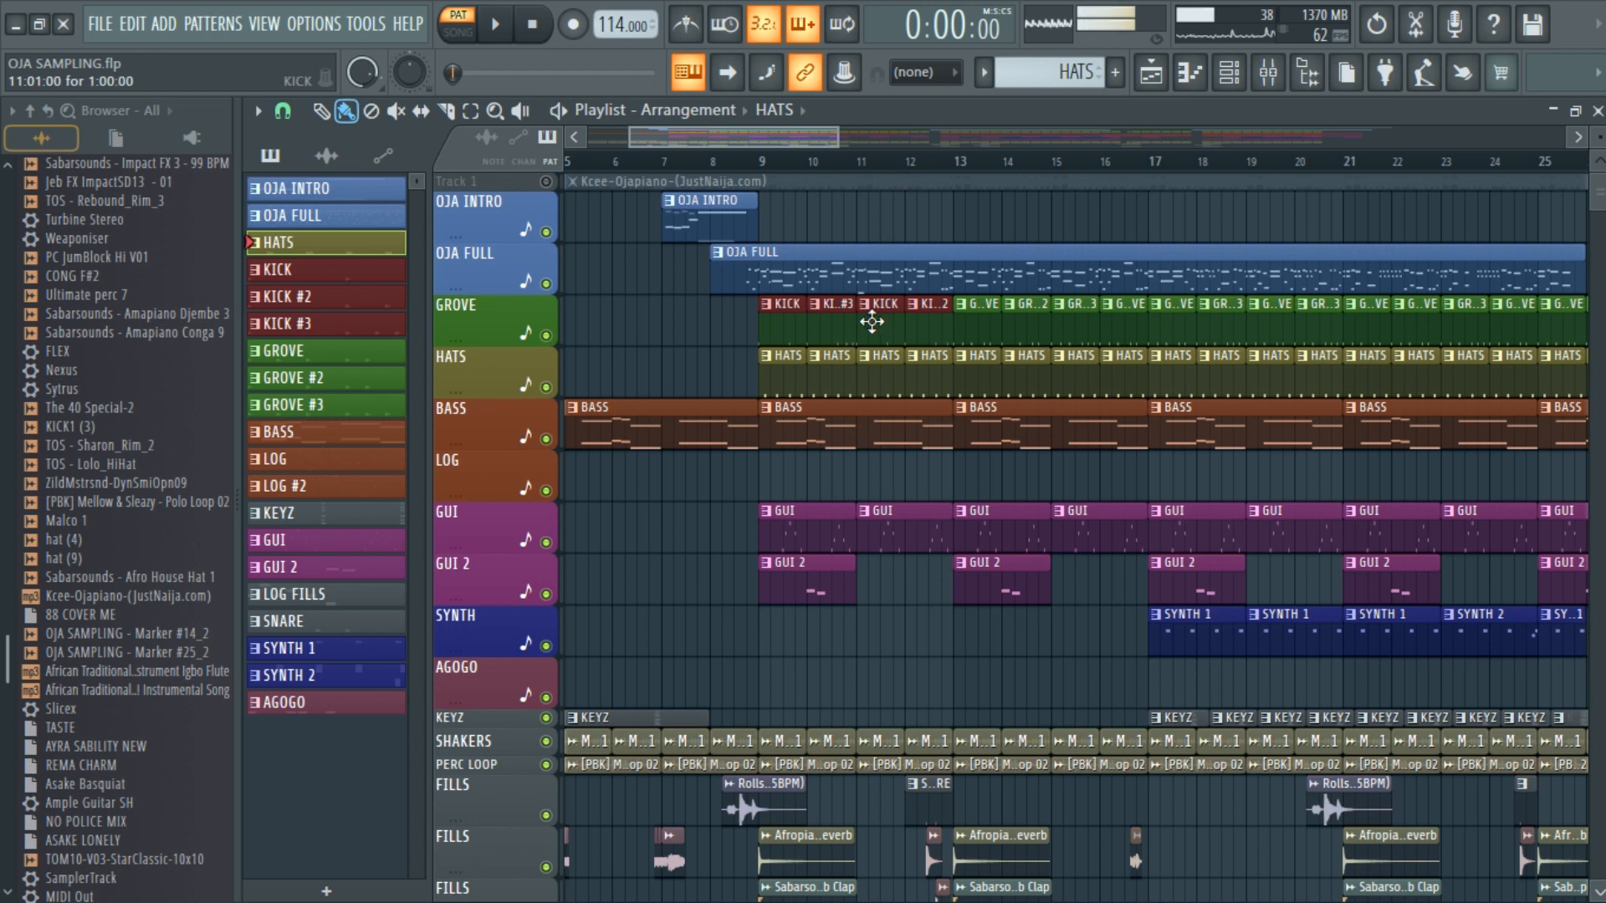
scroll(788, 545, down, 1)
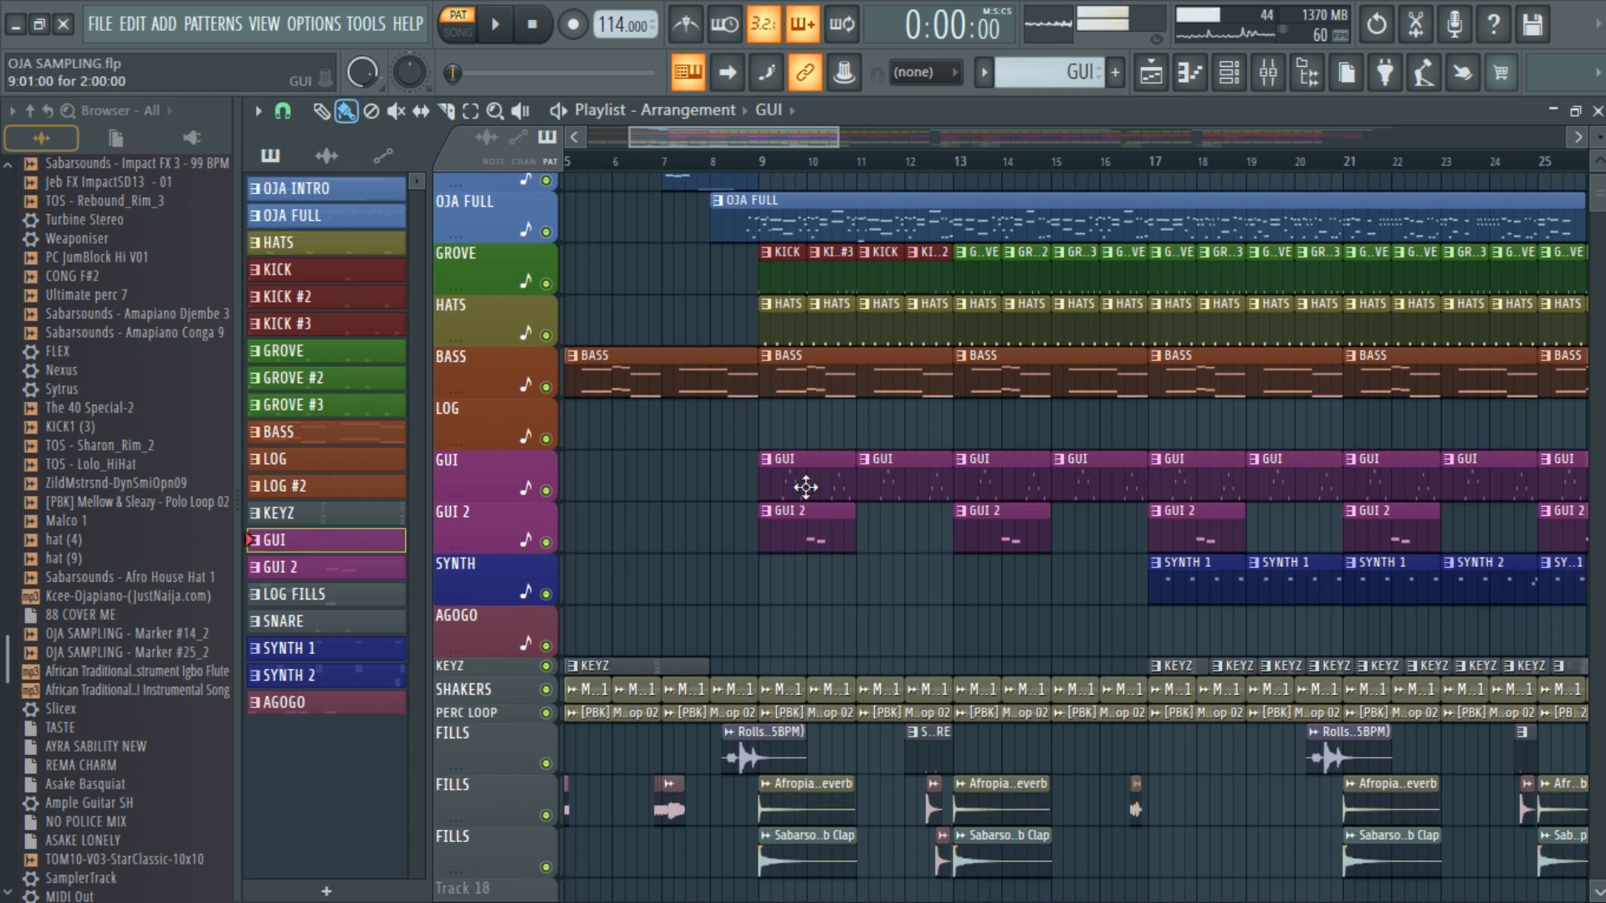
double_click(806, 487)
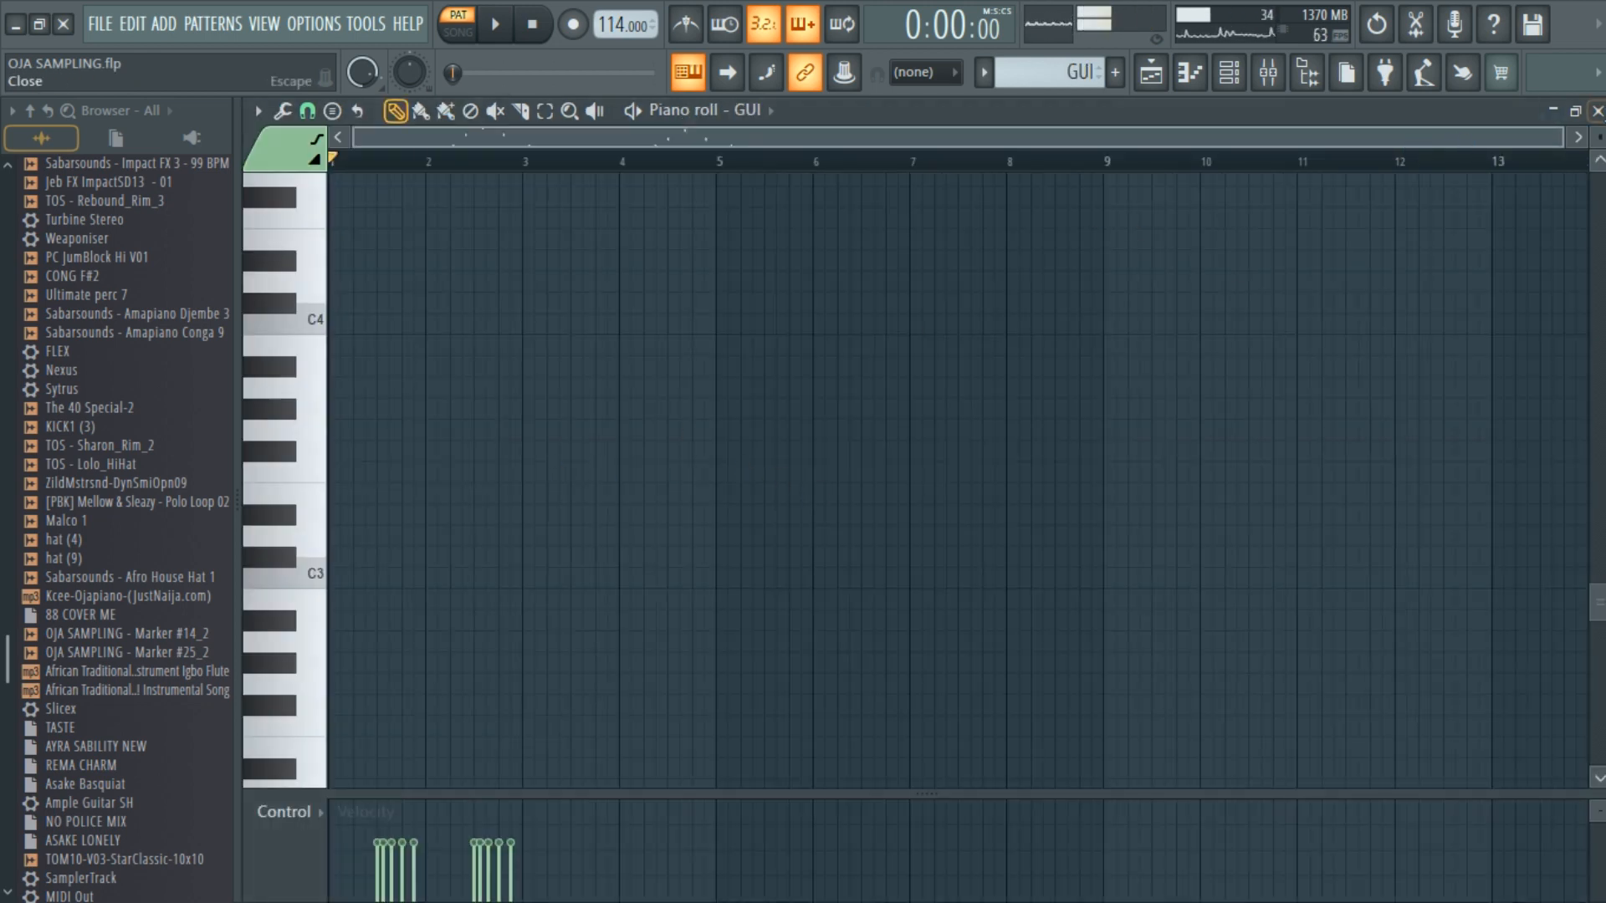
click(1599, 112)
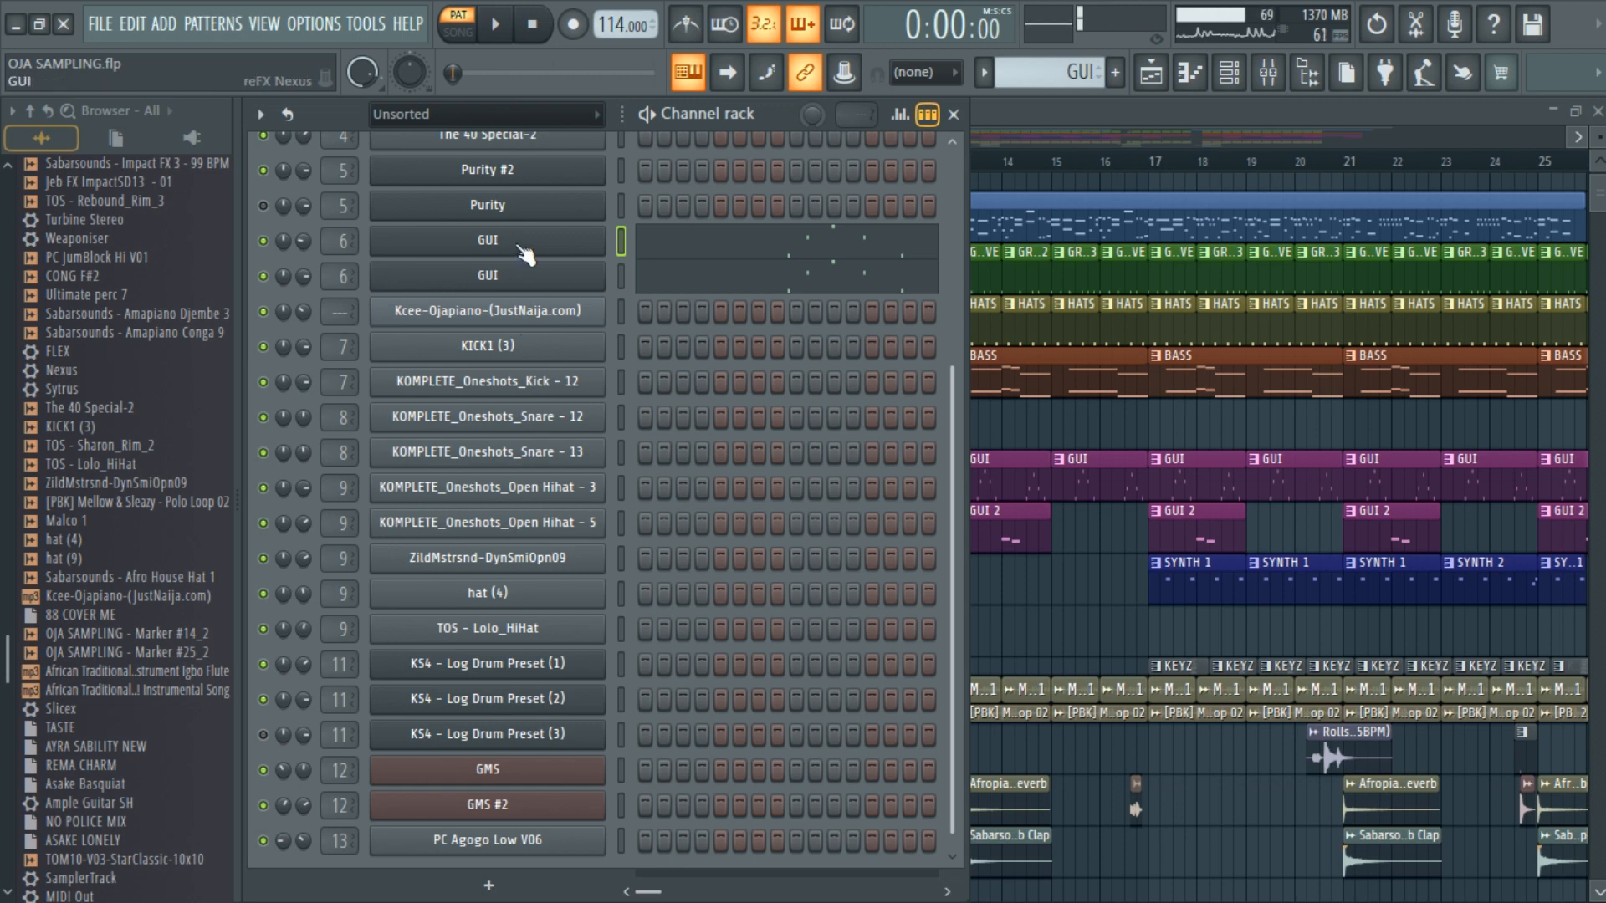
Step: Inspect the Nexus and Purity instruments on the two GUI channels, close them and audition the GUI pattern
click(525, 249)
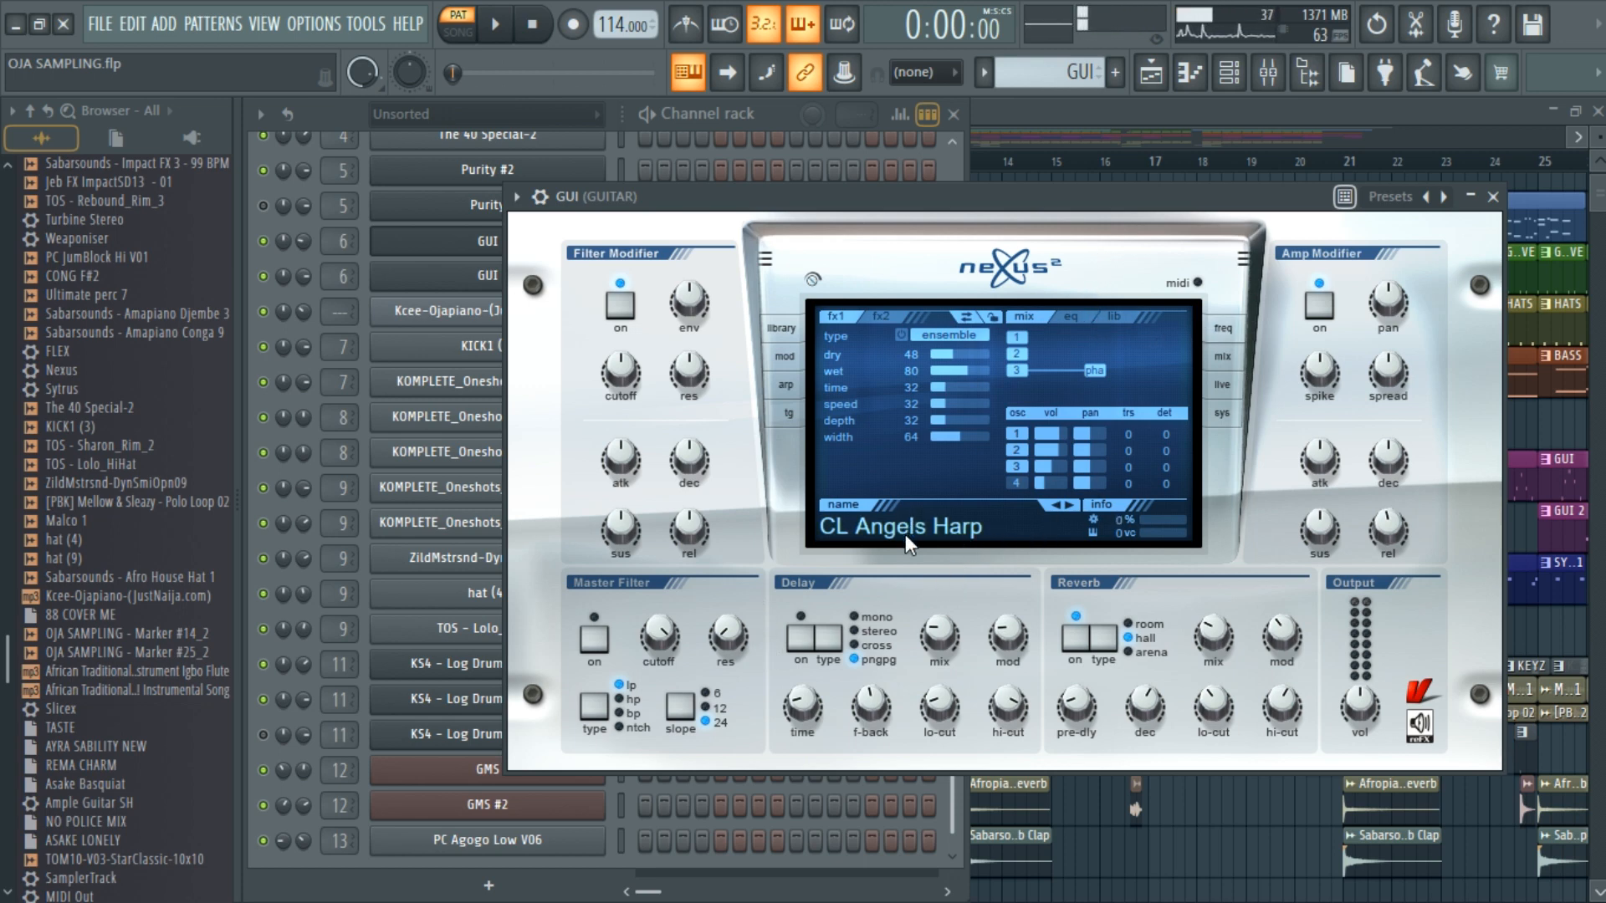
drag(728, 209, 1000, 179)
click(512, 287)
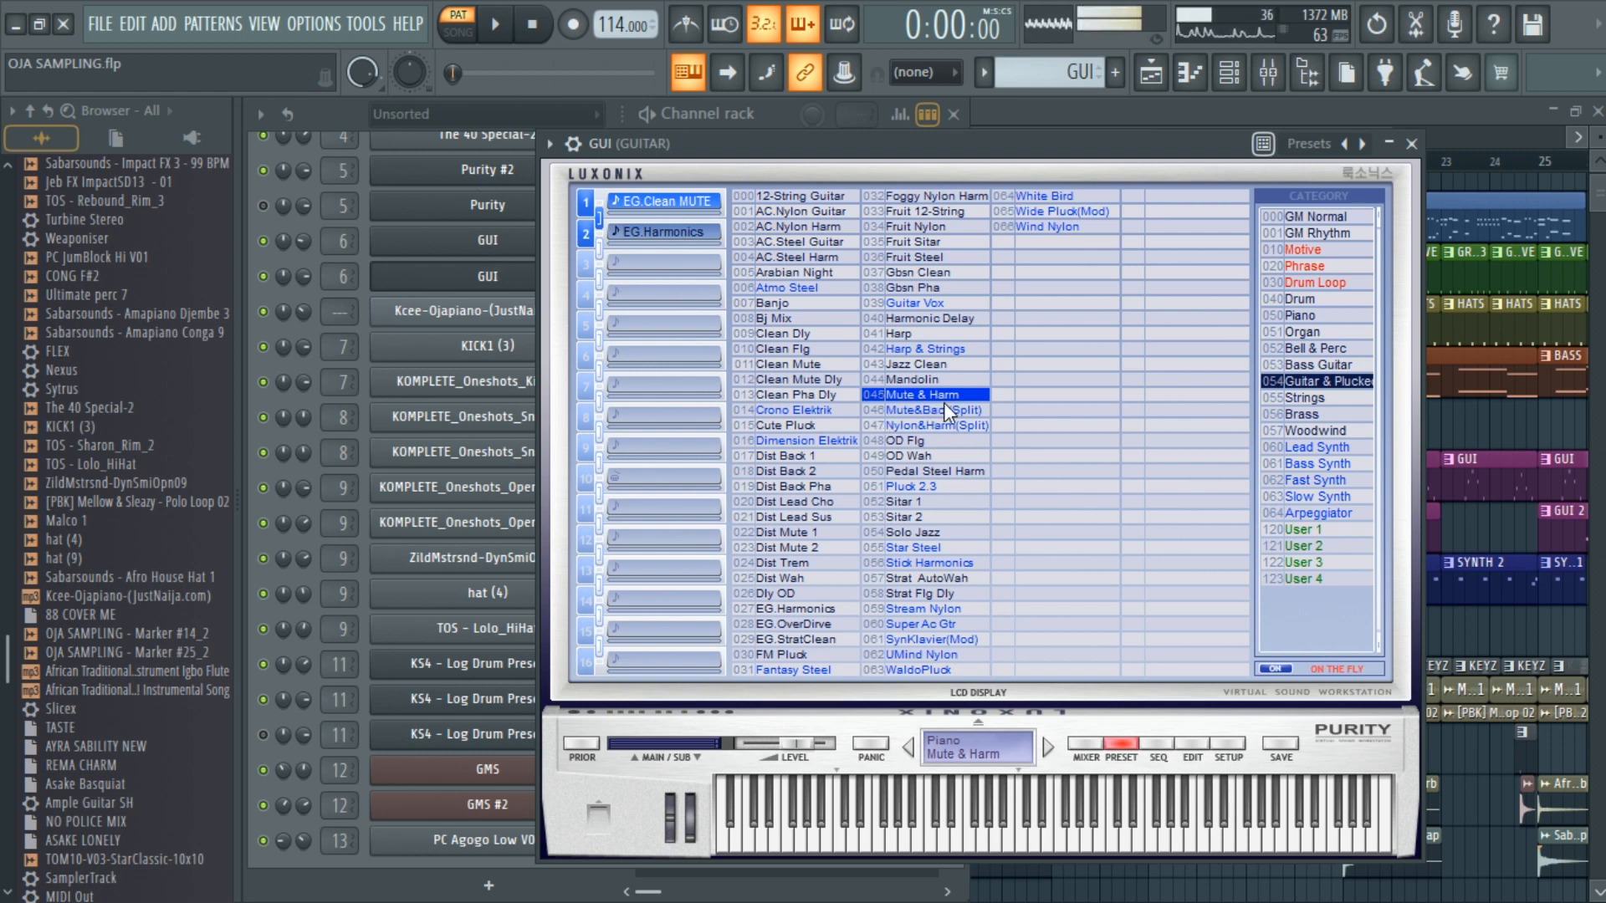
click(1412, 144)
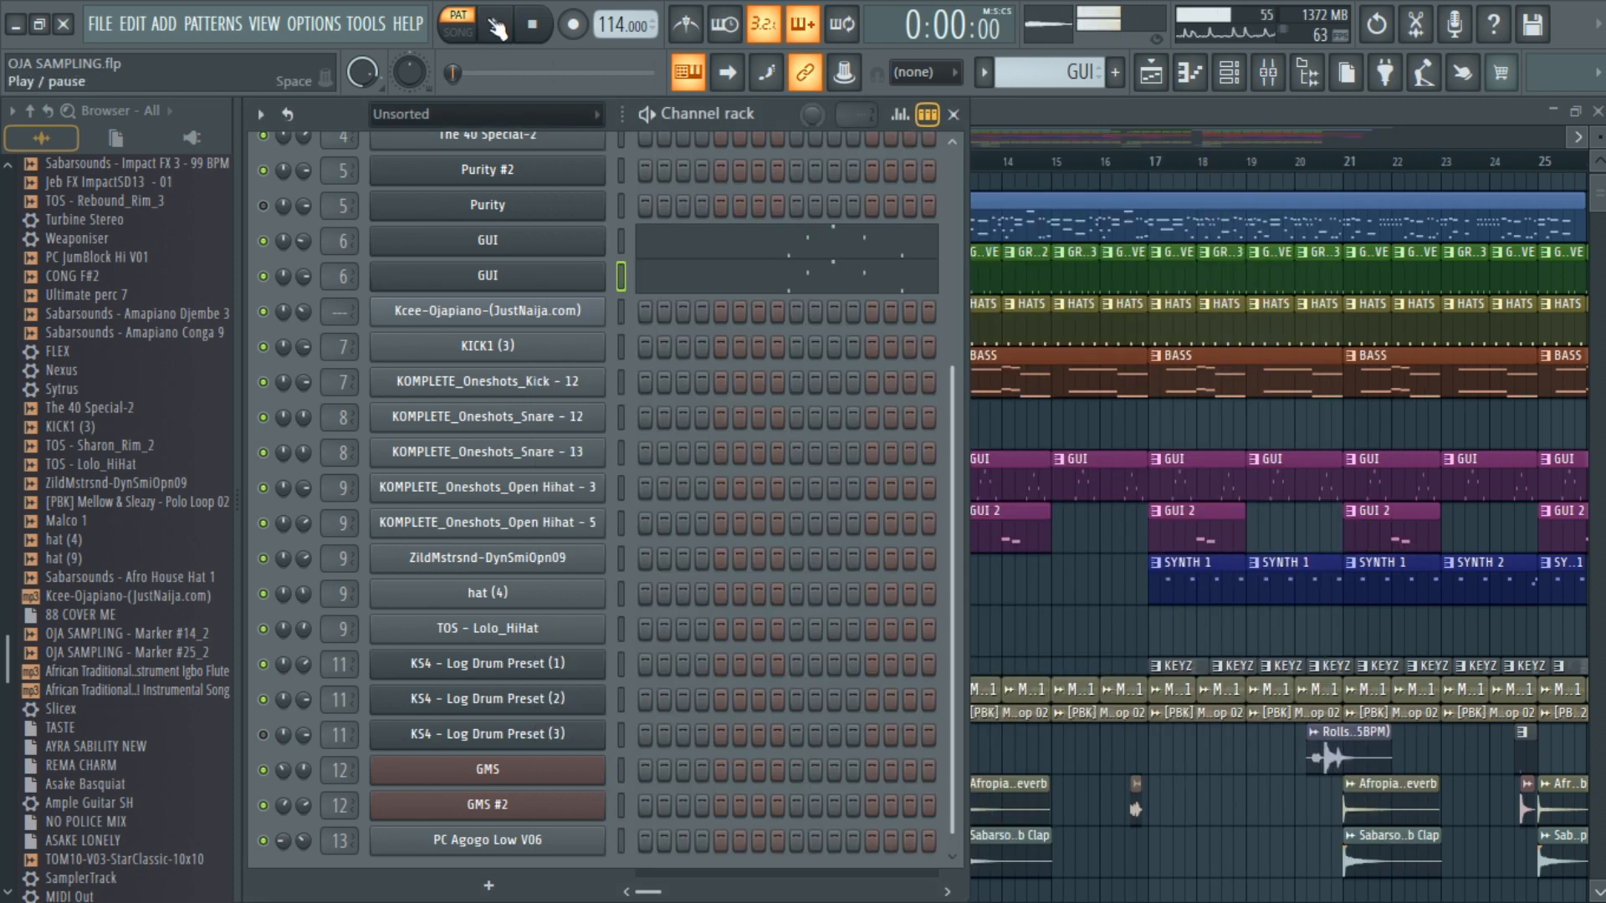
click(497, 27)
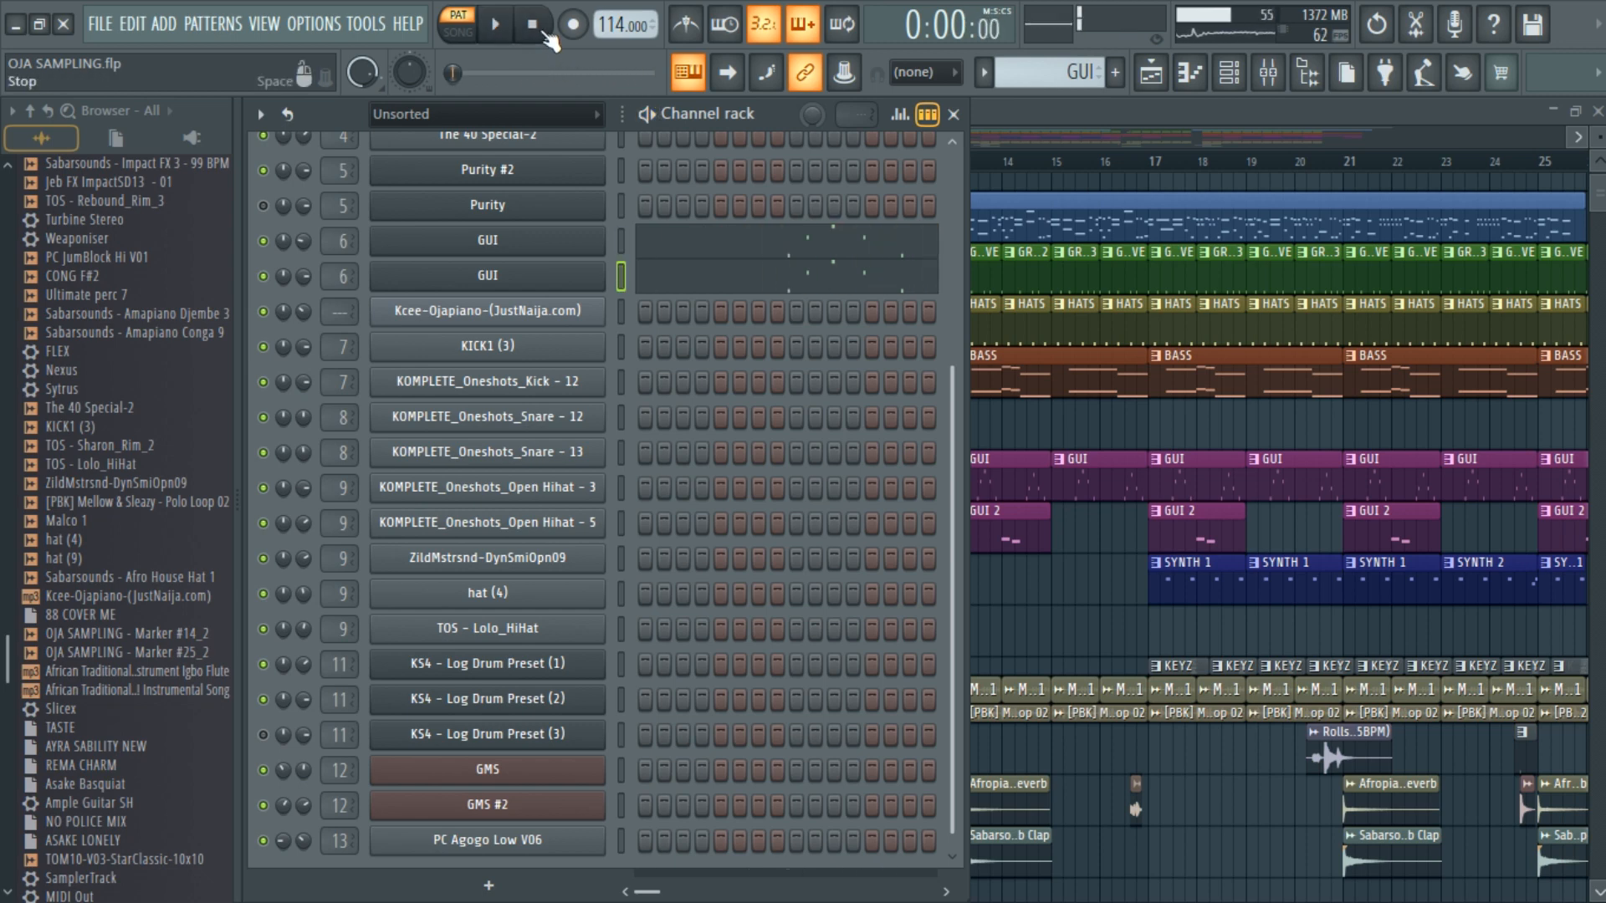
Step: Select the GUI 2 pattern at bar 9 of the playlist and reveal its channel in the channel rack
click(1138, 115)
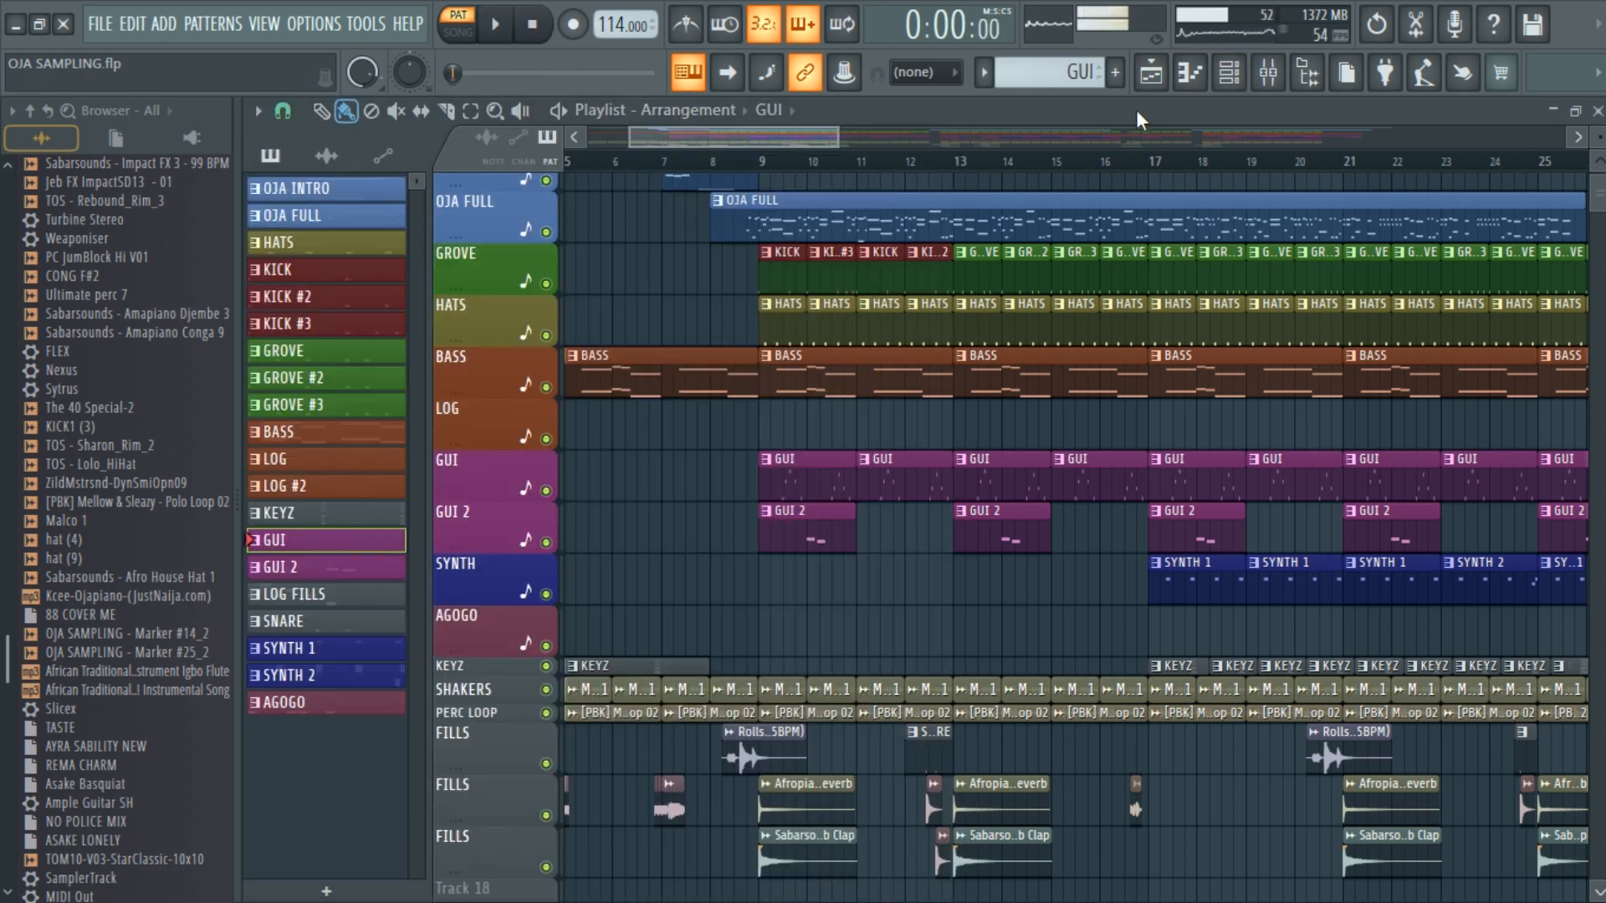
click(816, 550)
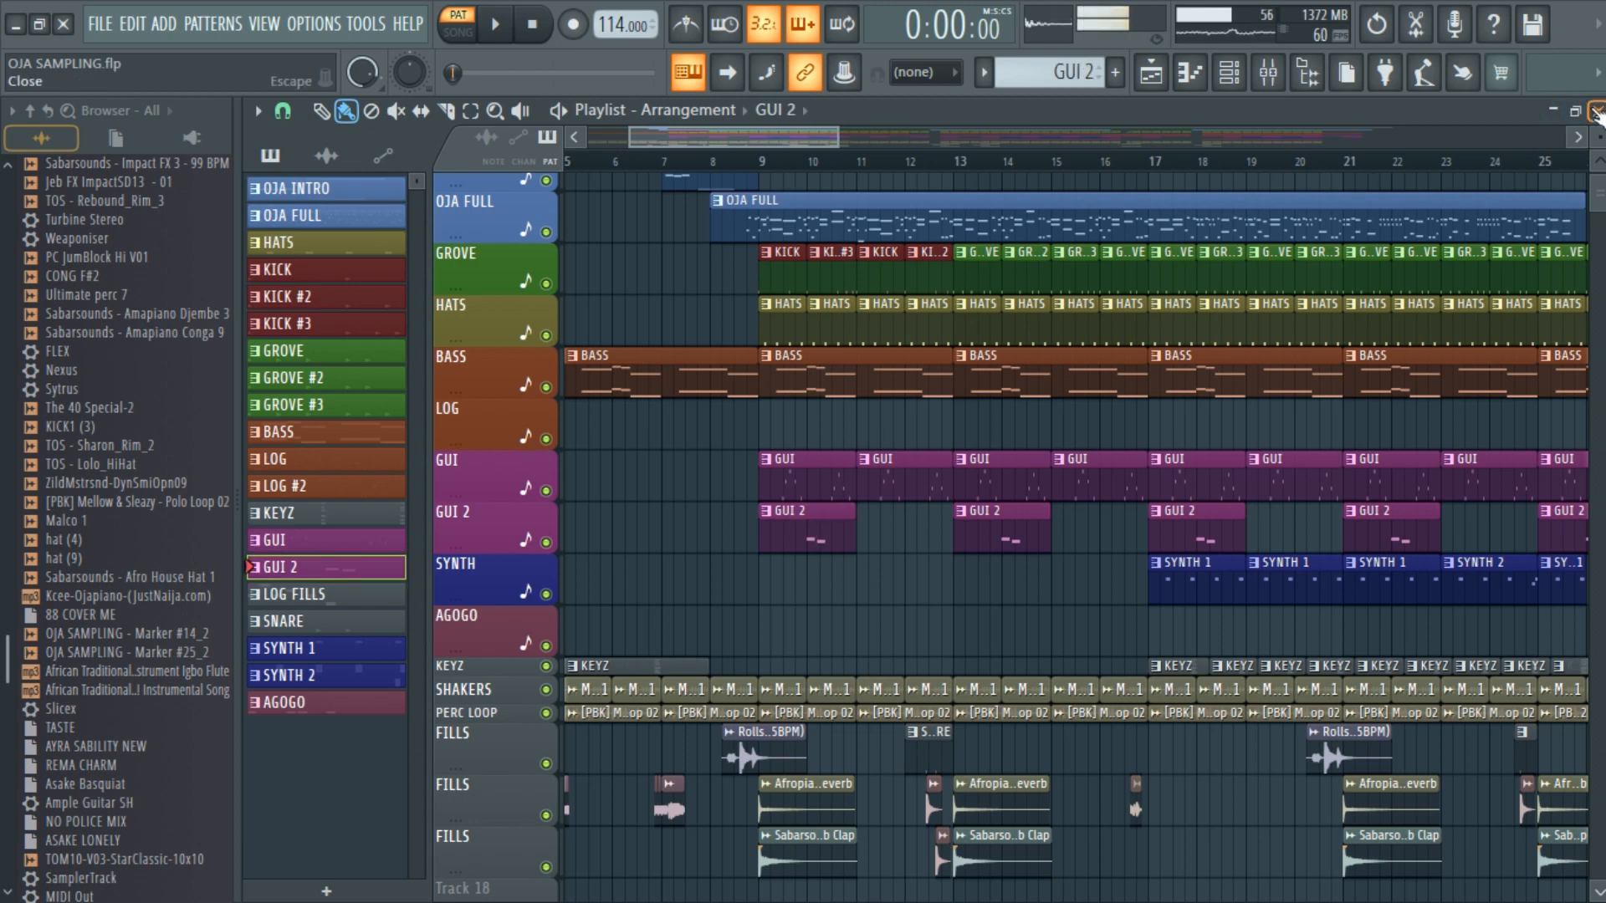
key(F6)
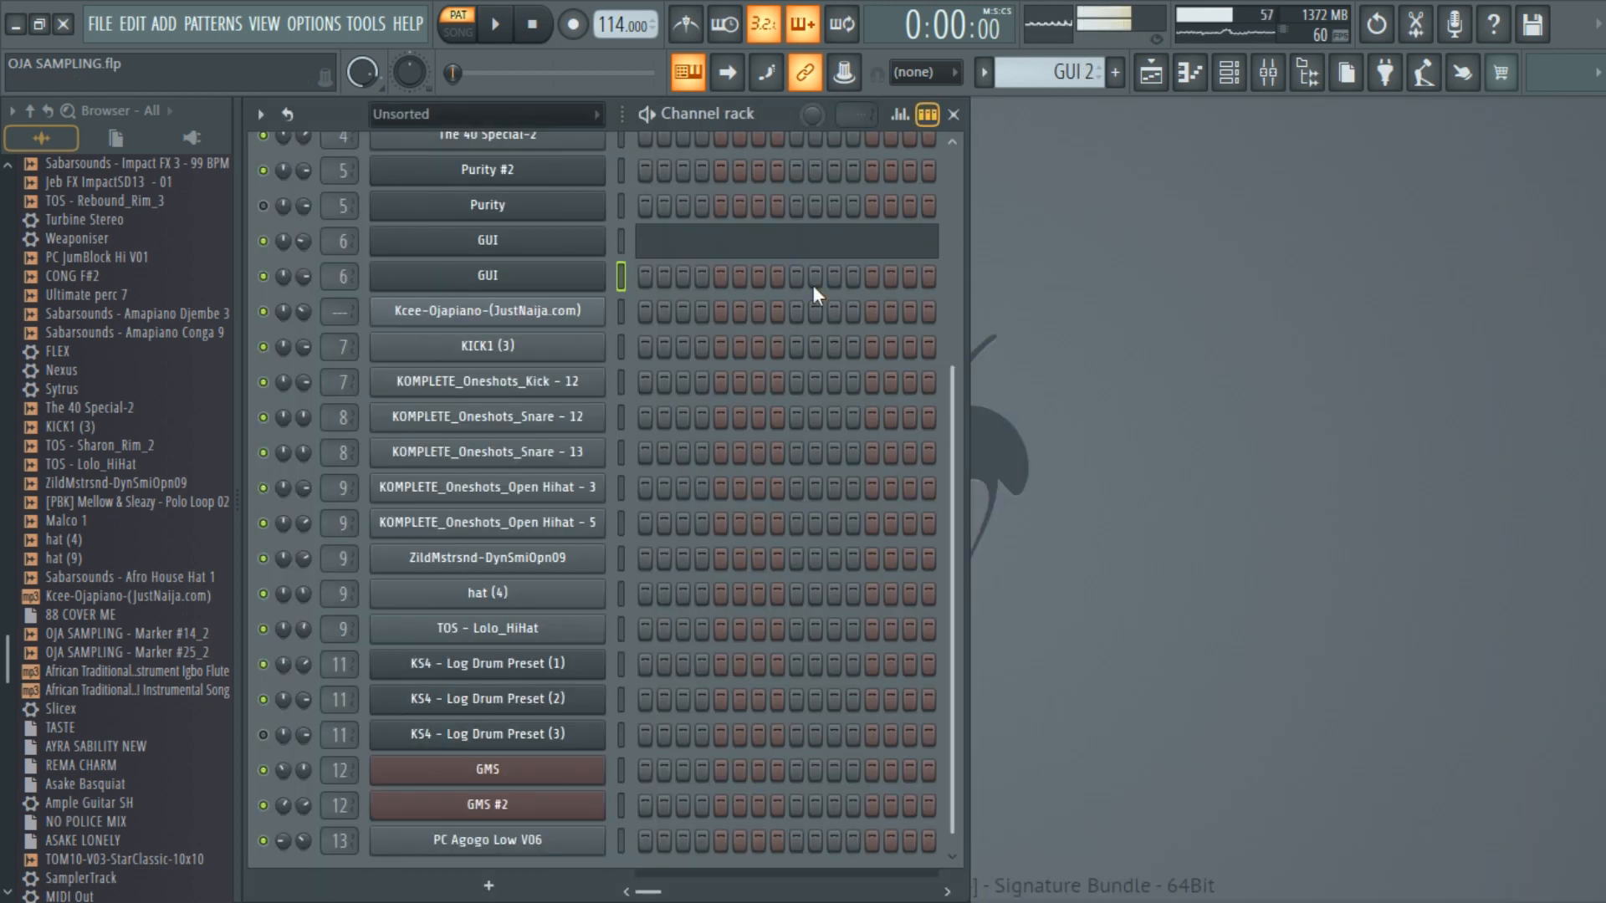
Step: Inspect the Nexus instrument on the upper GUI channel, close it and audition the GUI 2 pattern
click(558, 243)
drag(1255, 163, 1106, 197)
drag(1262, 197, 1166, 186)
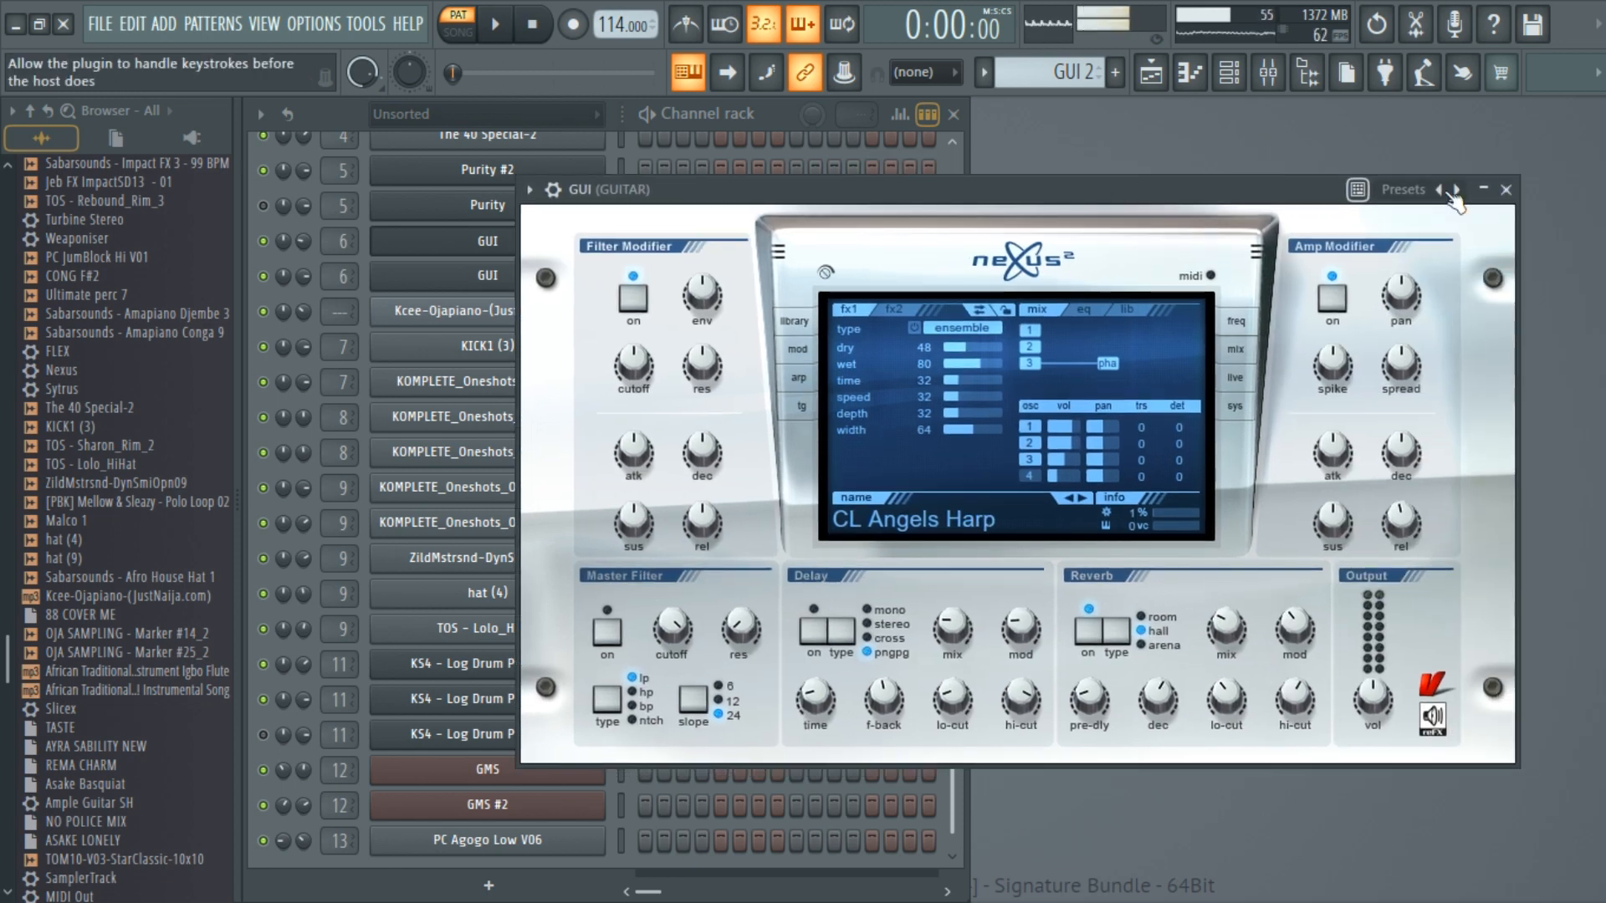
click(1510, 198)
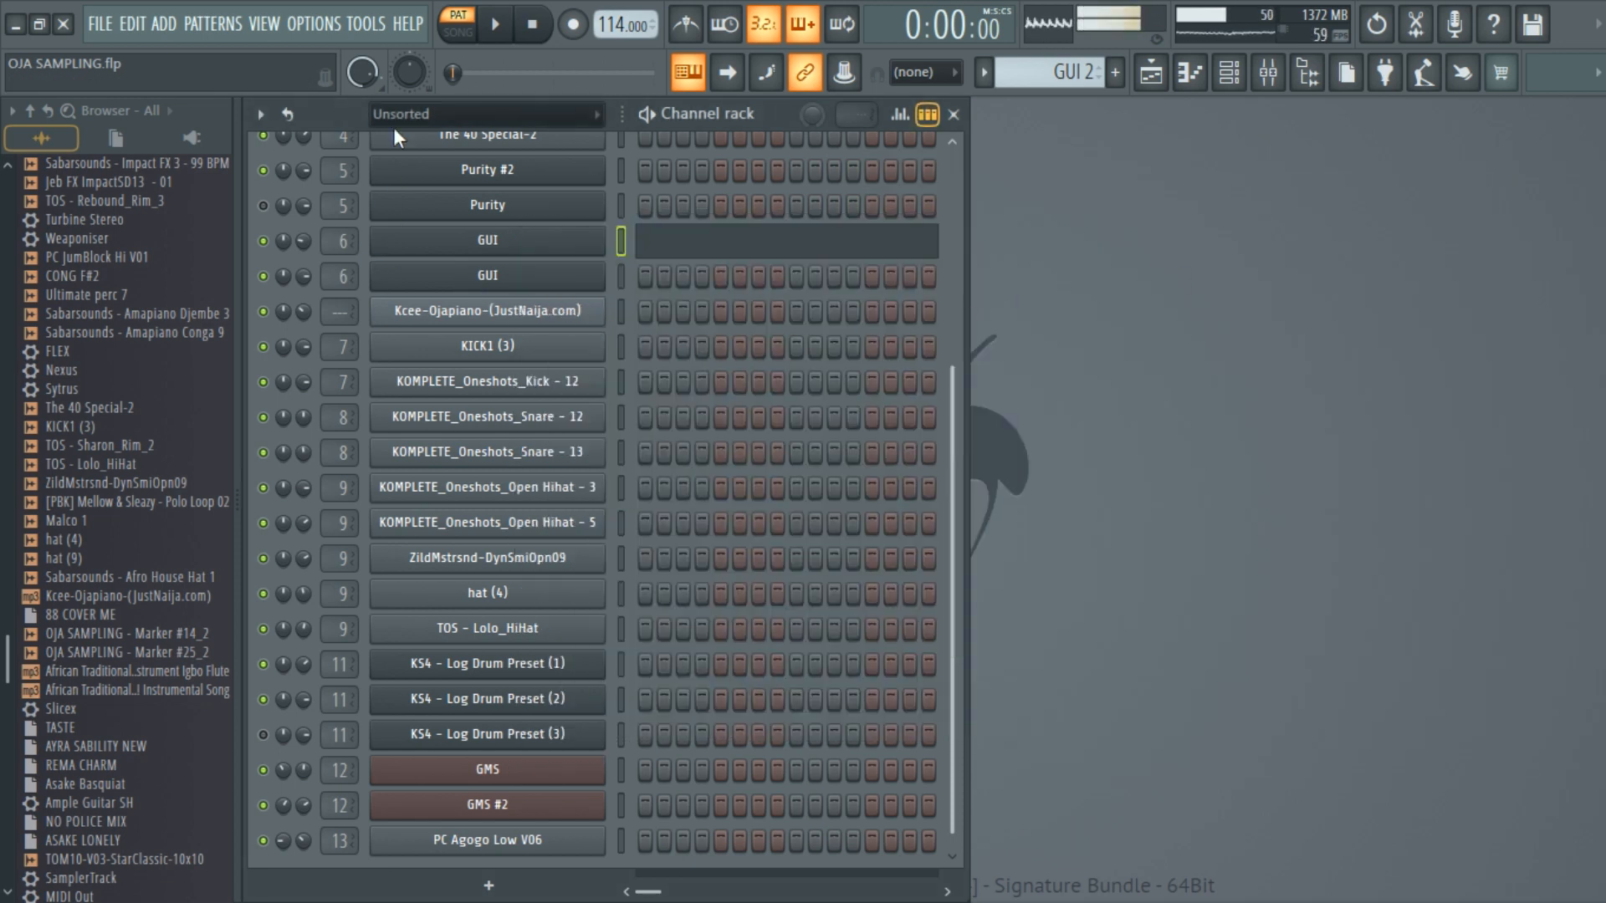
click(495, 24)
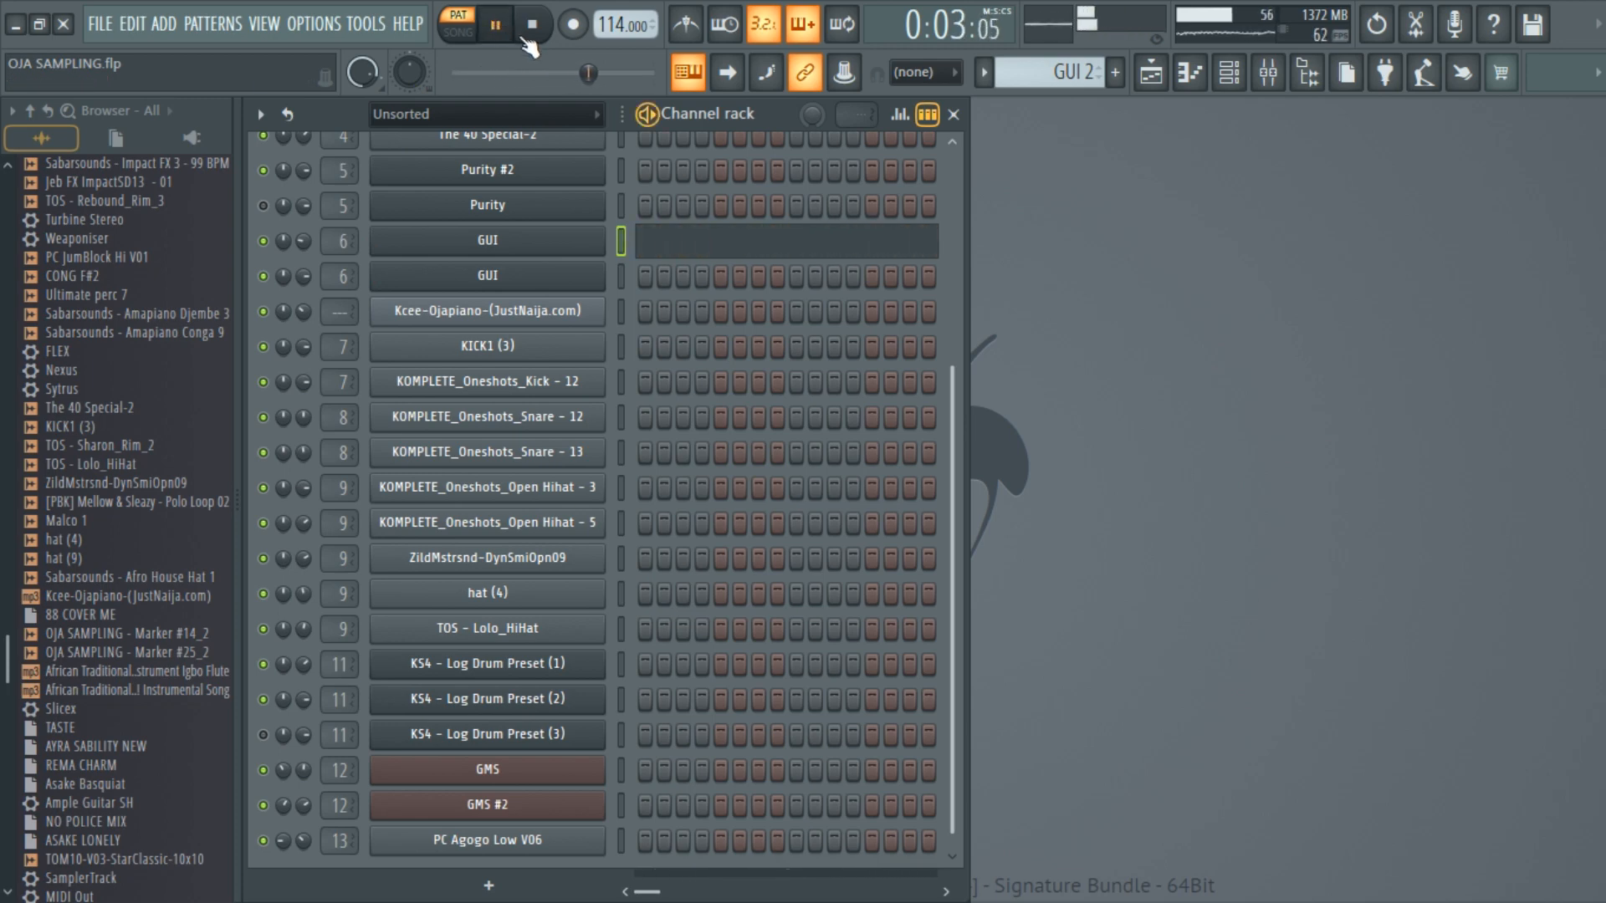
click(532, 25)
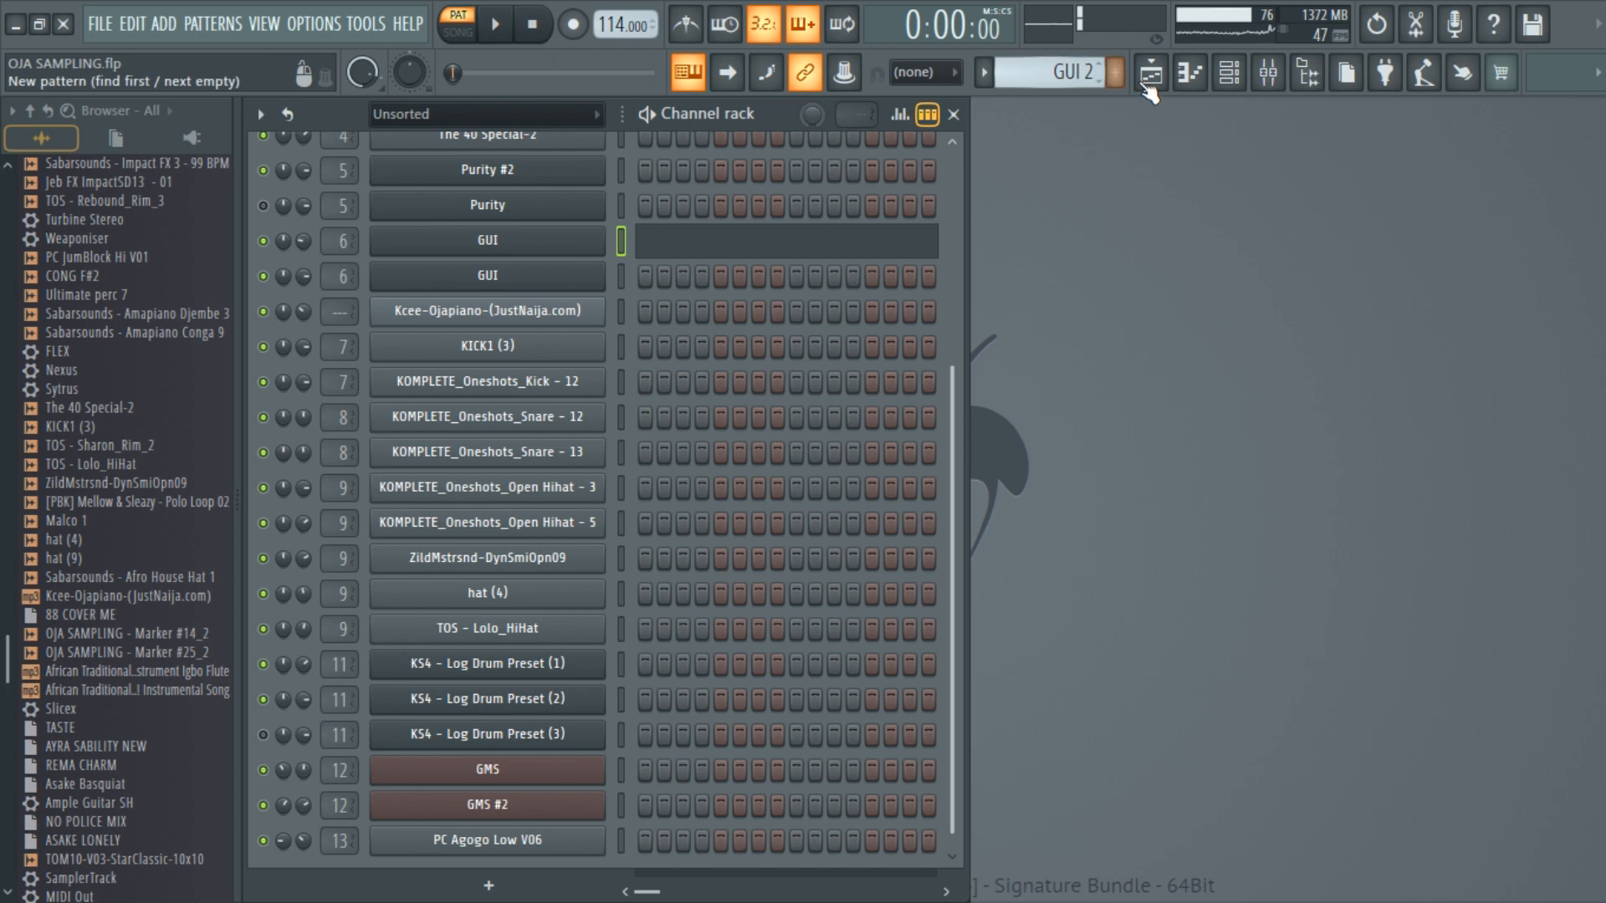
Step: Return to the playlist, open the SYNTH 1 pattern at bar 17 and close its piano roll to reveal its channels
click(1152, 73)
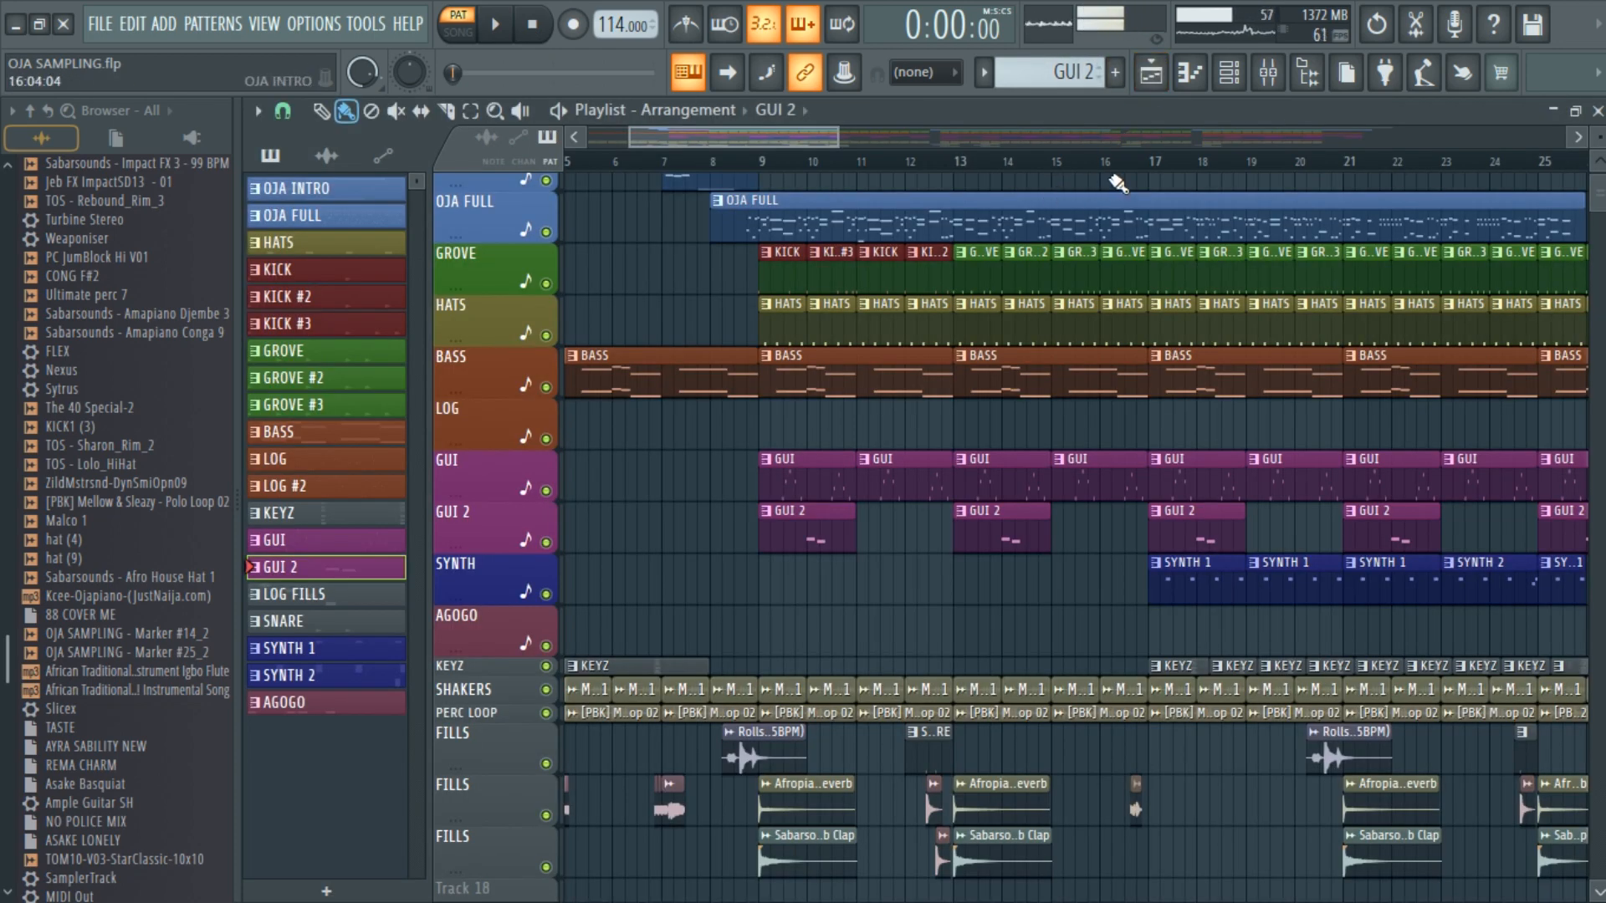
scroll(1073, 172, down, 2)
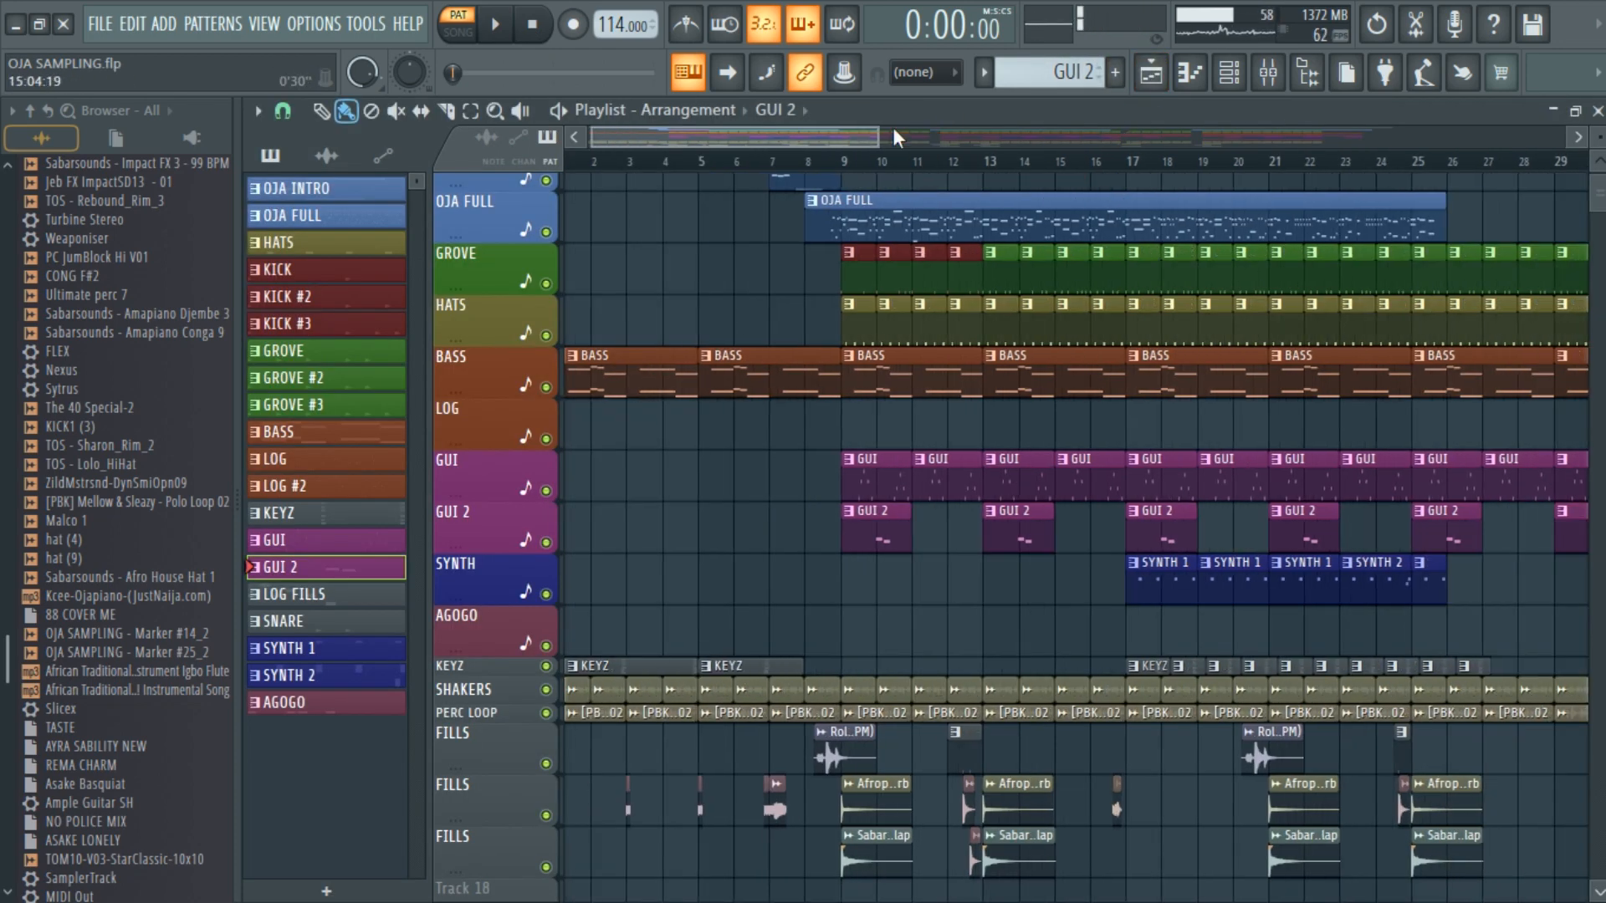
double_click(1171, 578)
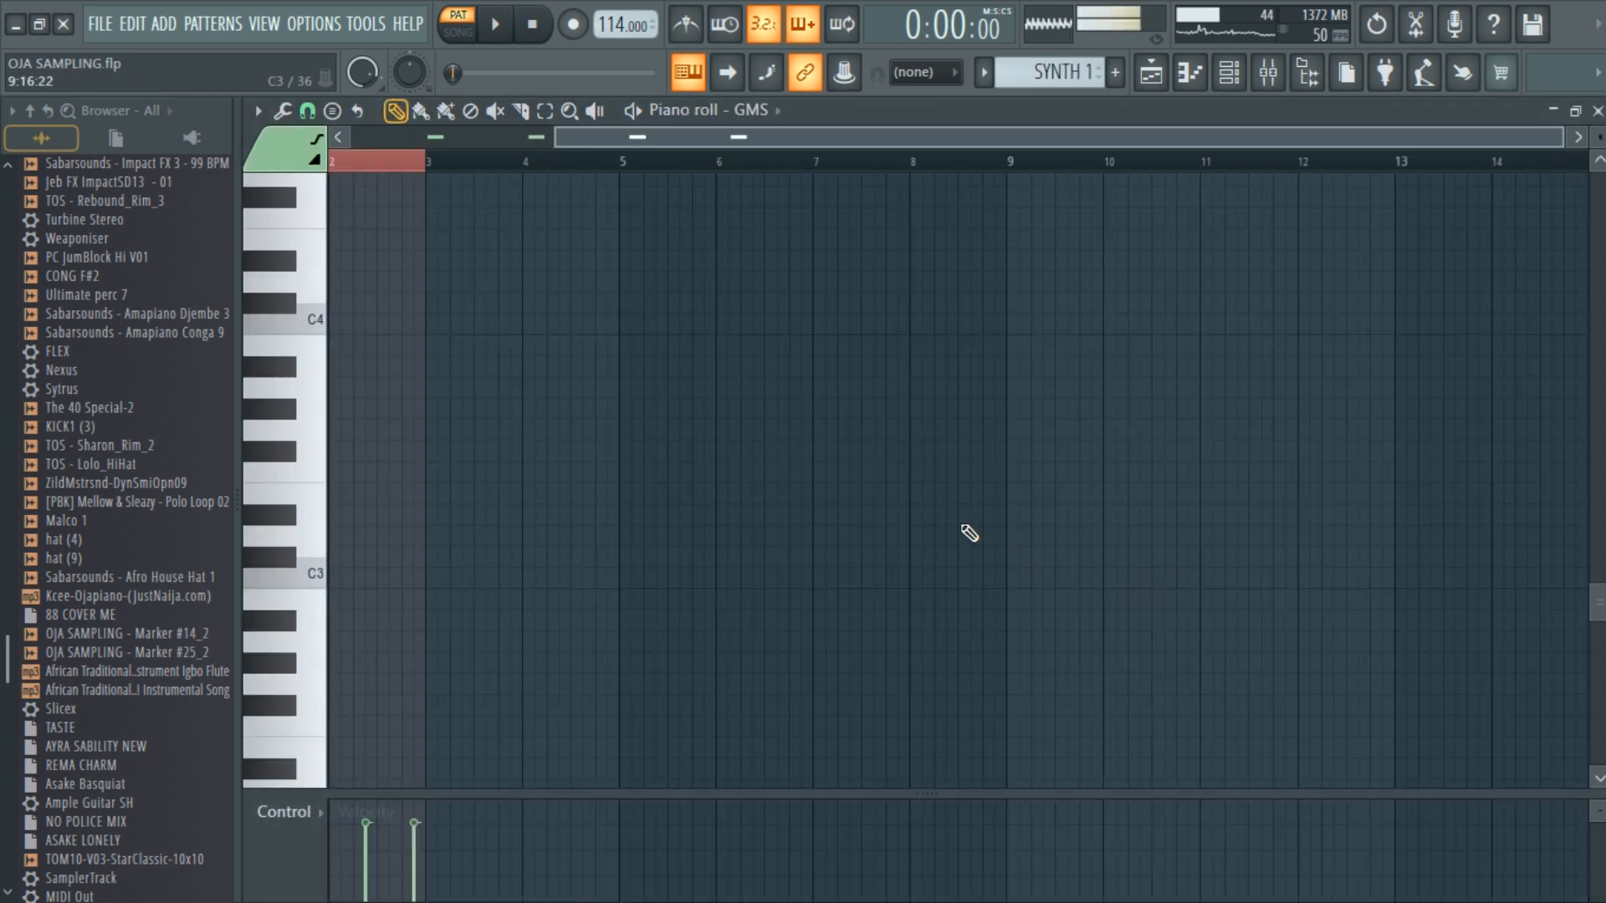
click(1597, 110)
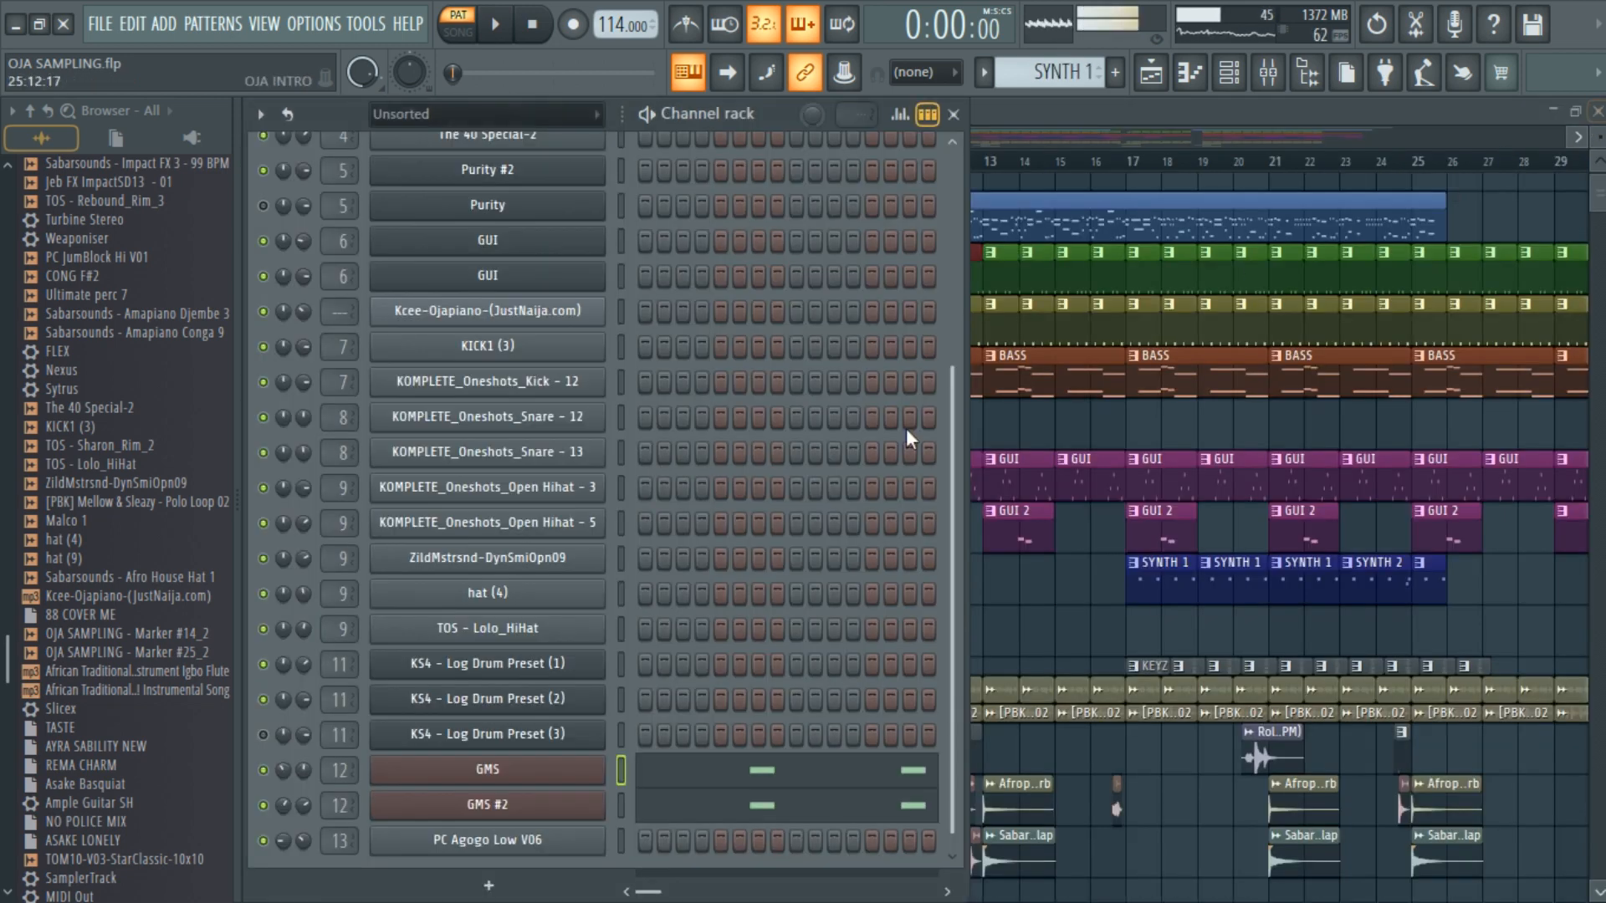
Step: Inspect the GMS and GMS #2 synths, close them and audition the SYNTH 1 pattern
click(527, 801)
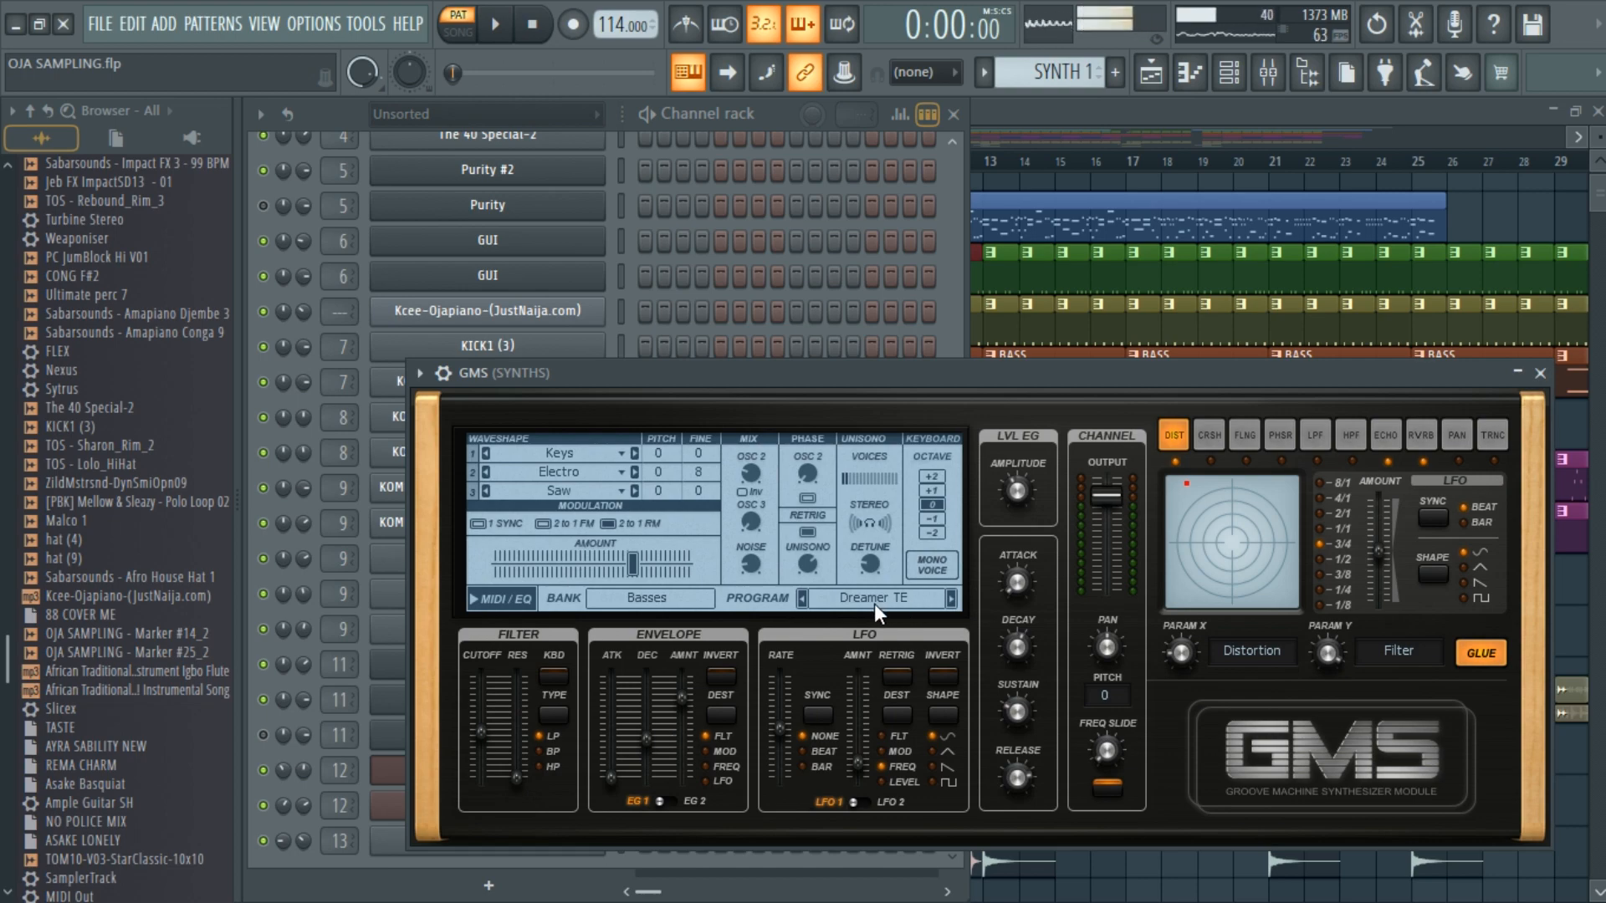
click(1540, 374)
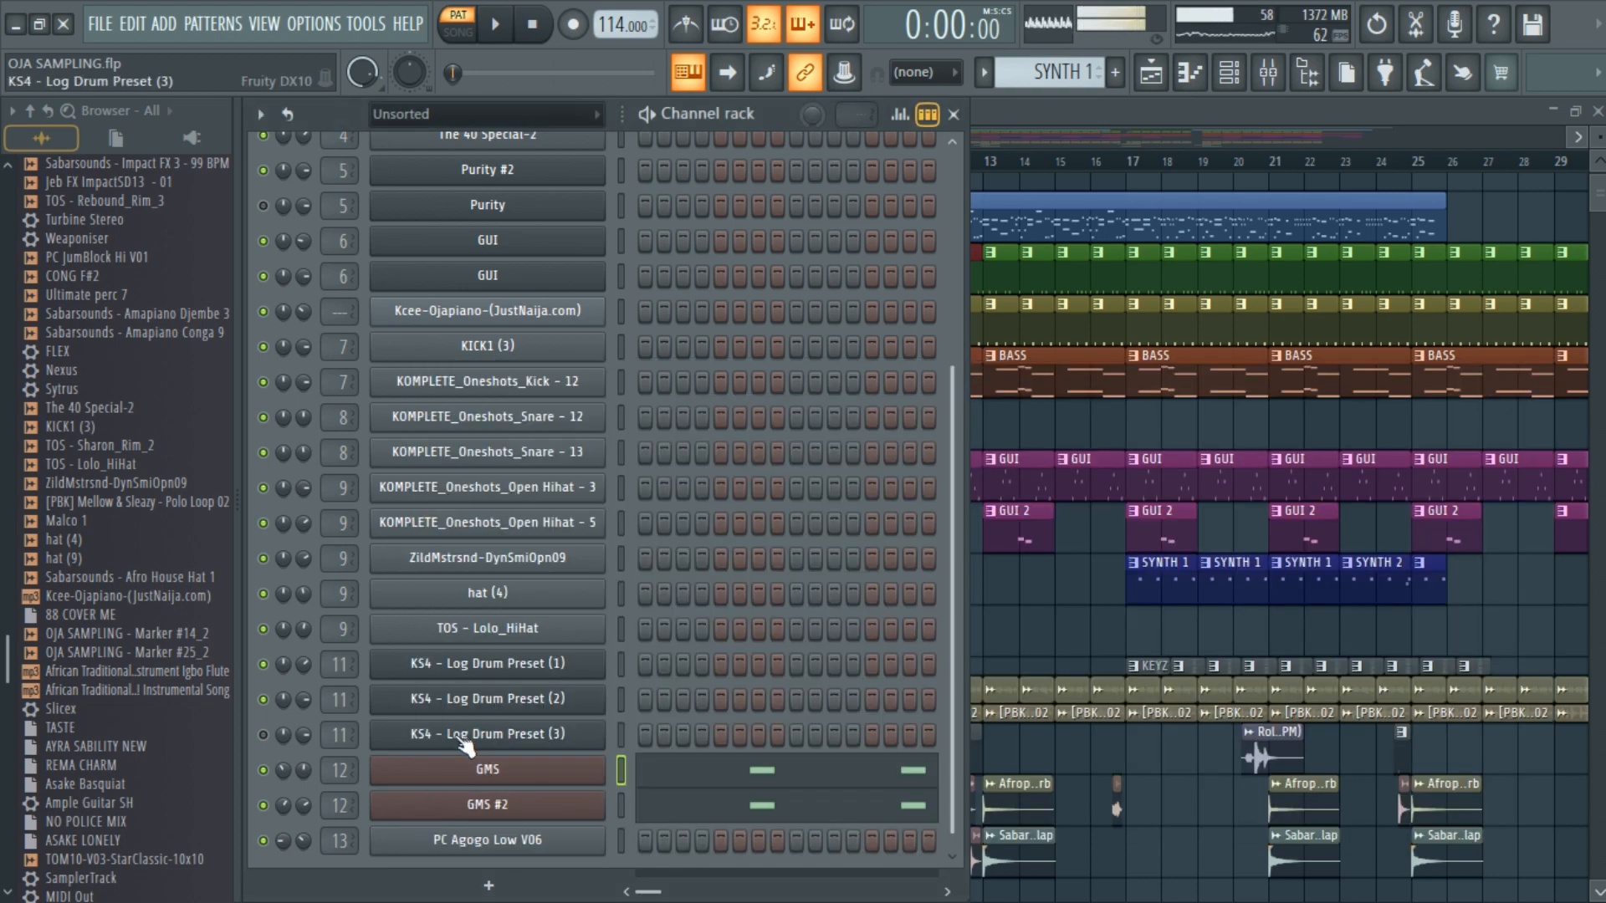
click(516, 807)
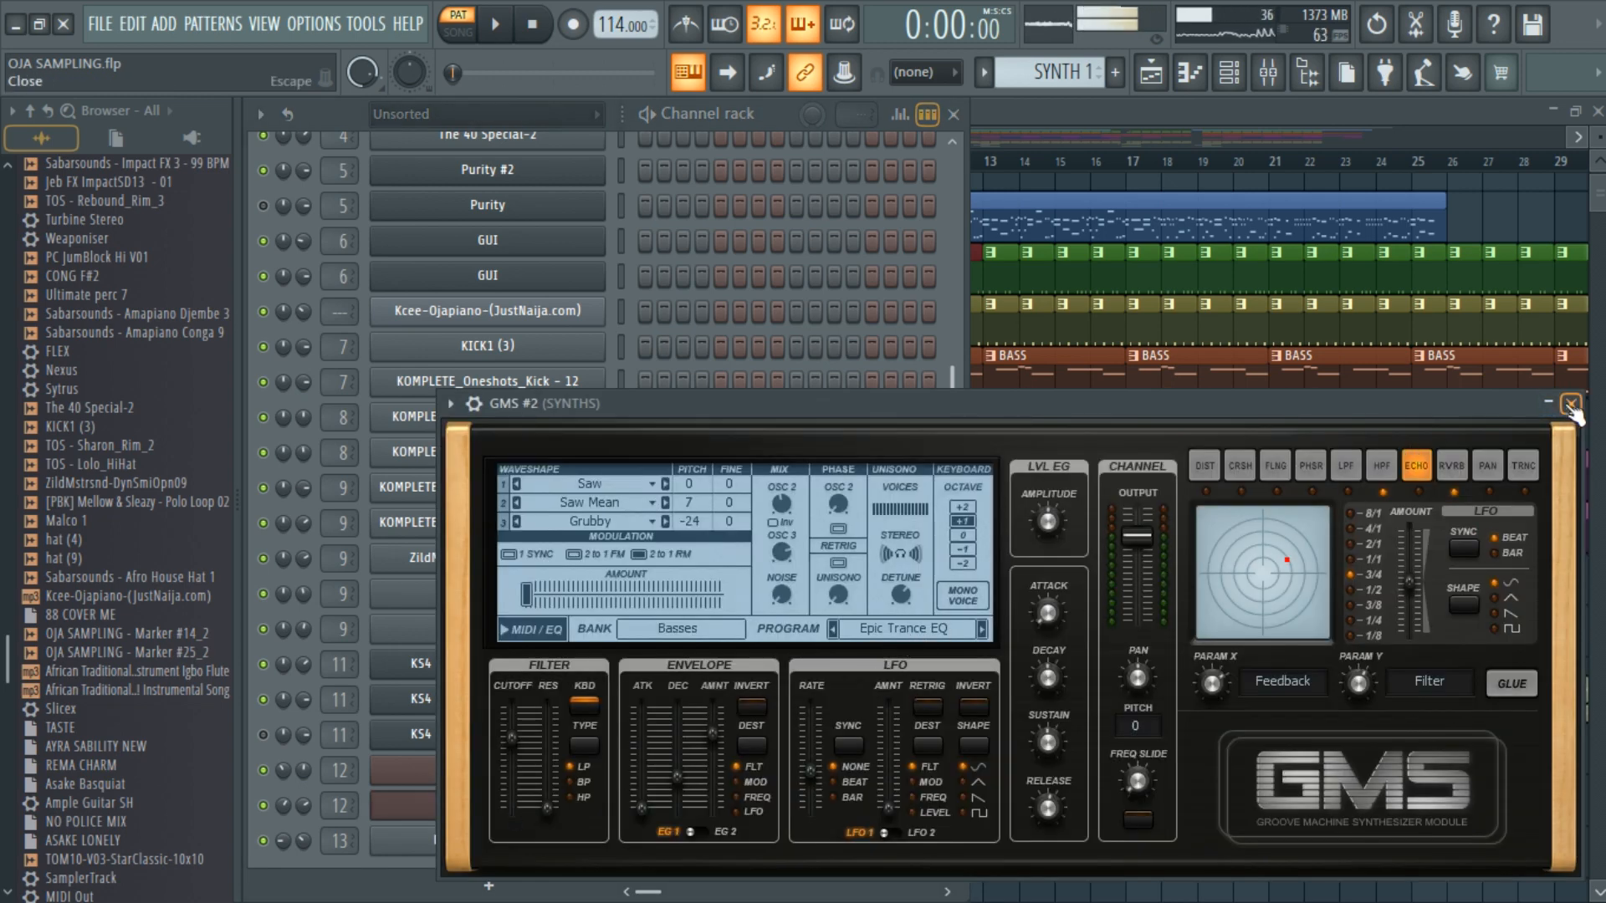
click(1570, 404)
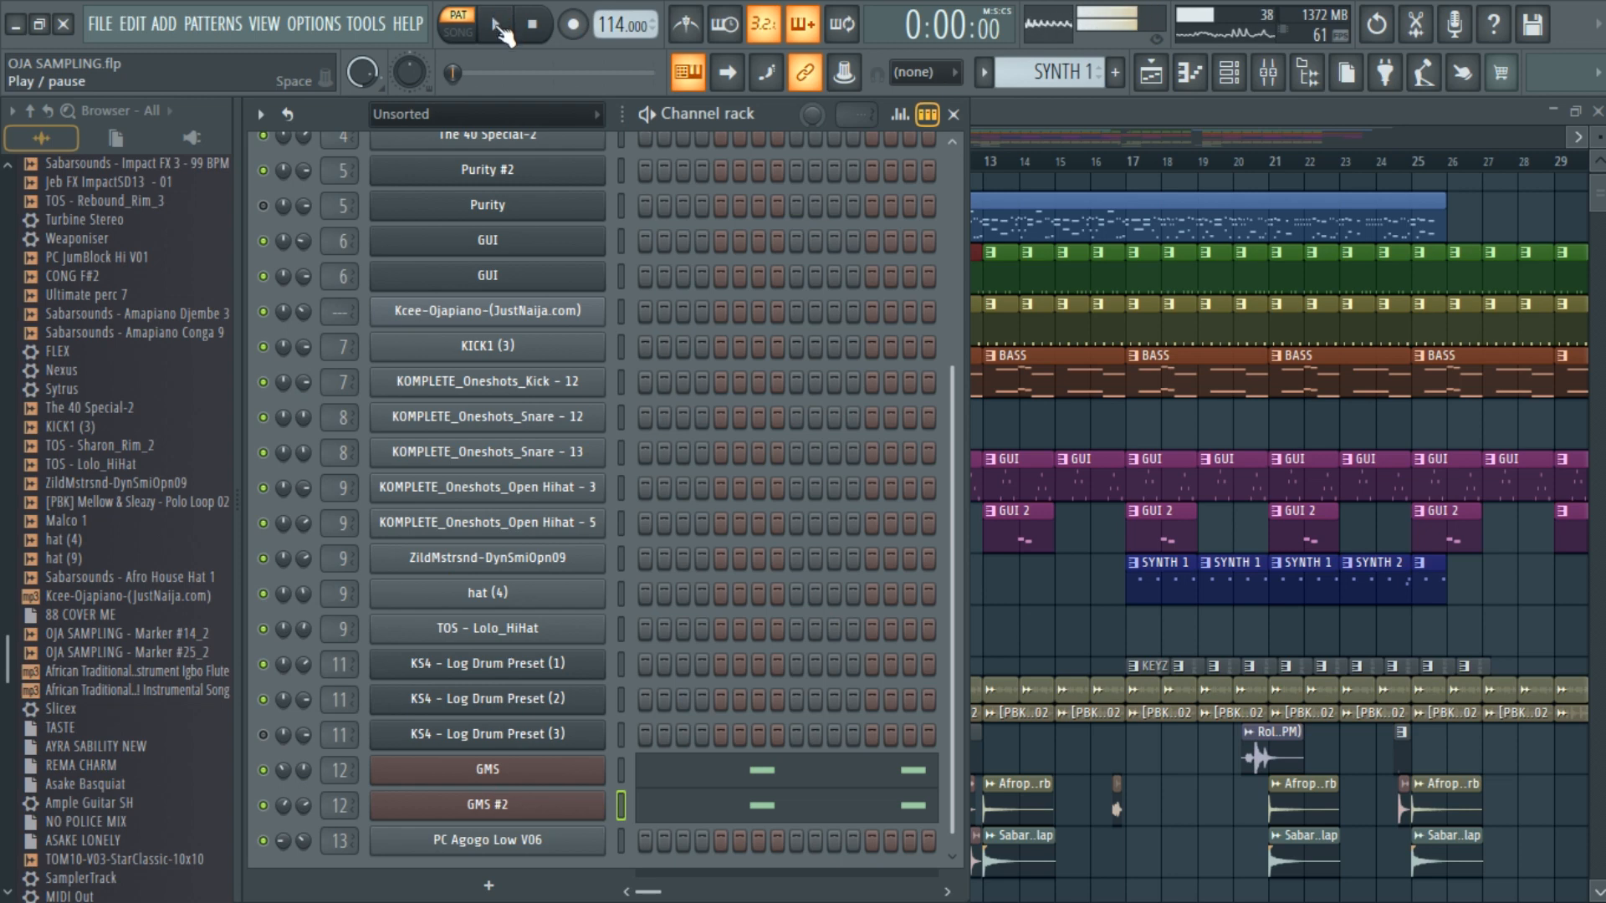
click(497, 27)
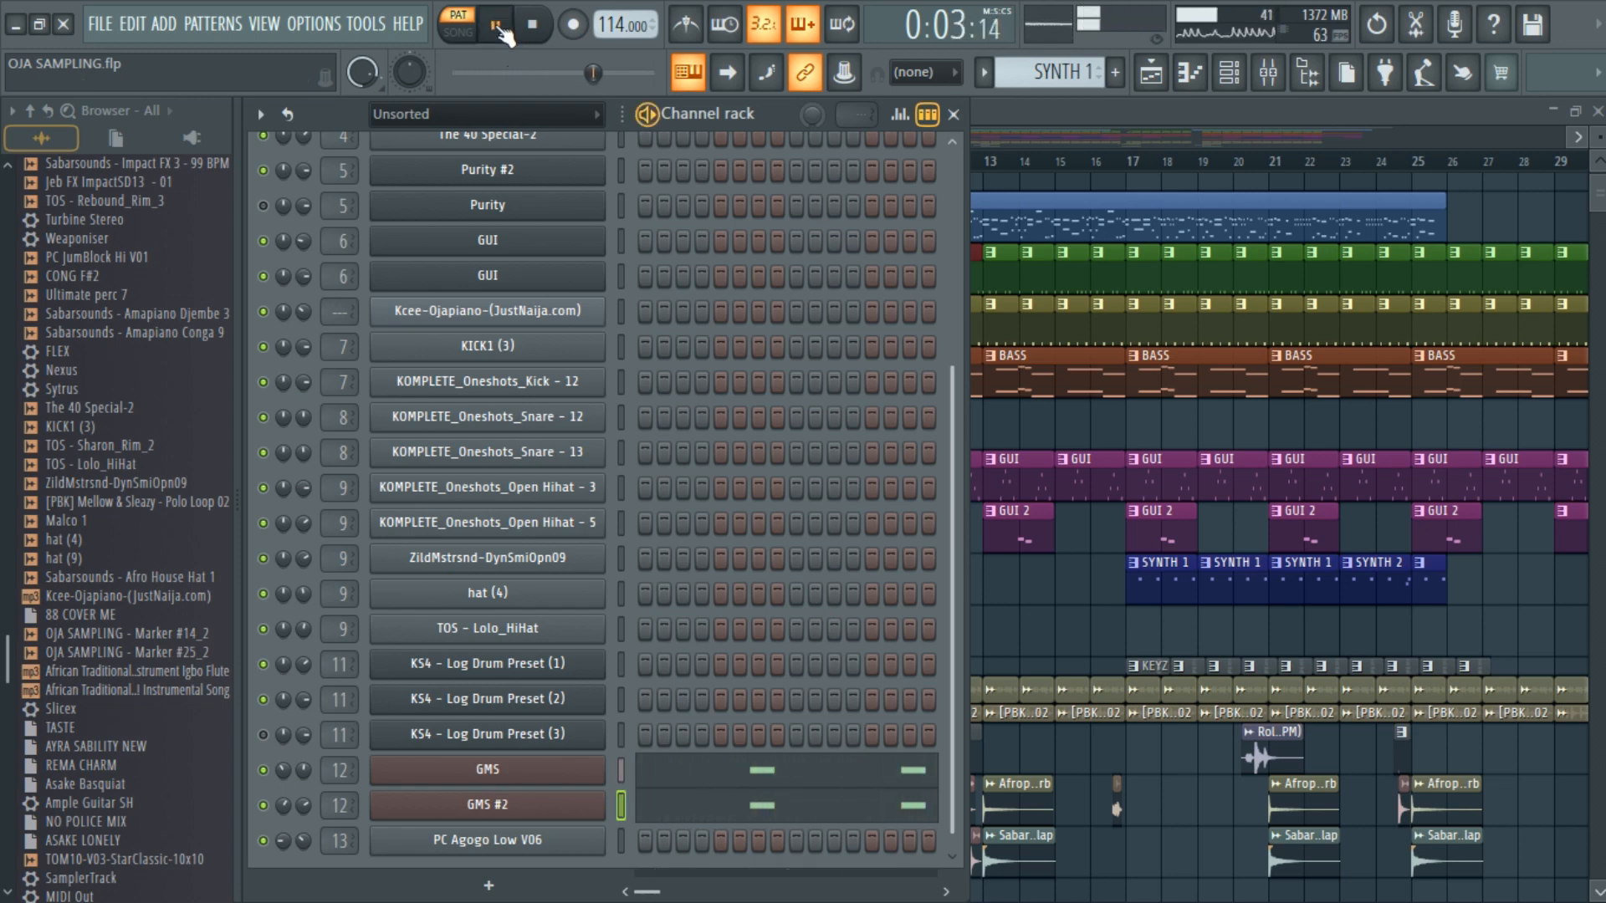
click(540, 30)
Step: Return to the playlist and examine the arrangement after the first section, up to where the AGOGO clips start at bar 36
click(1061, 114)
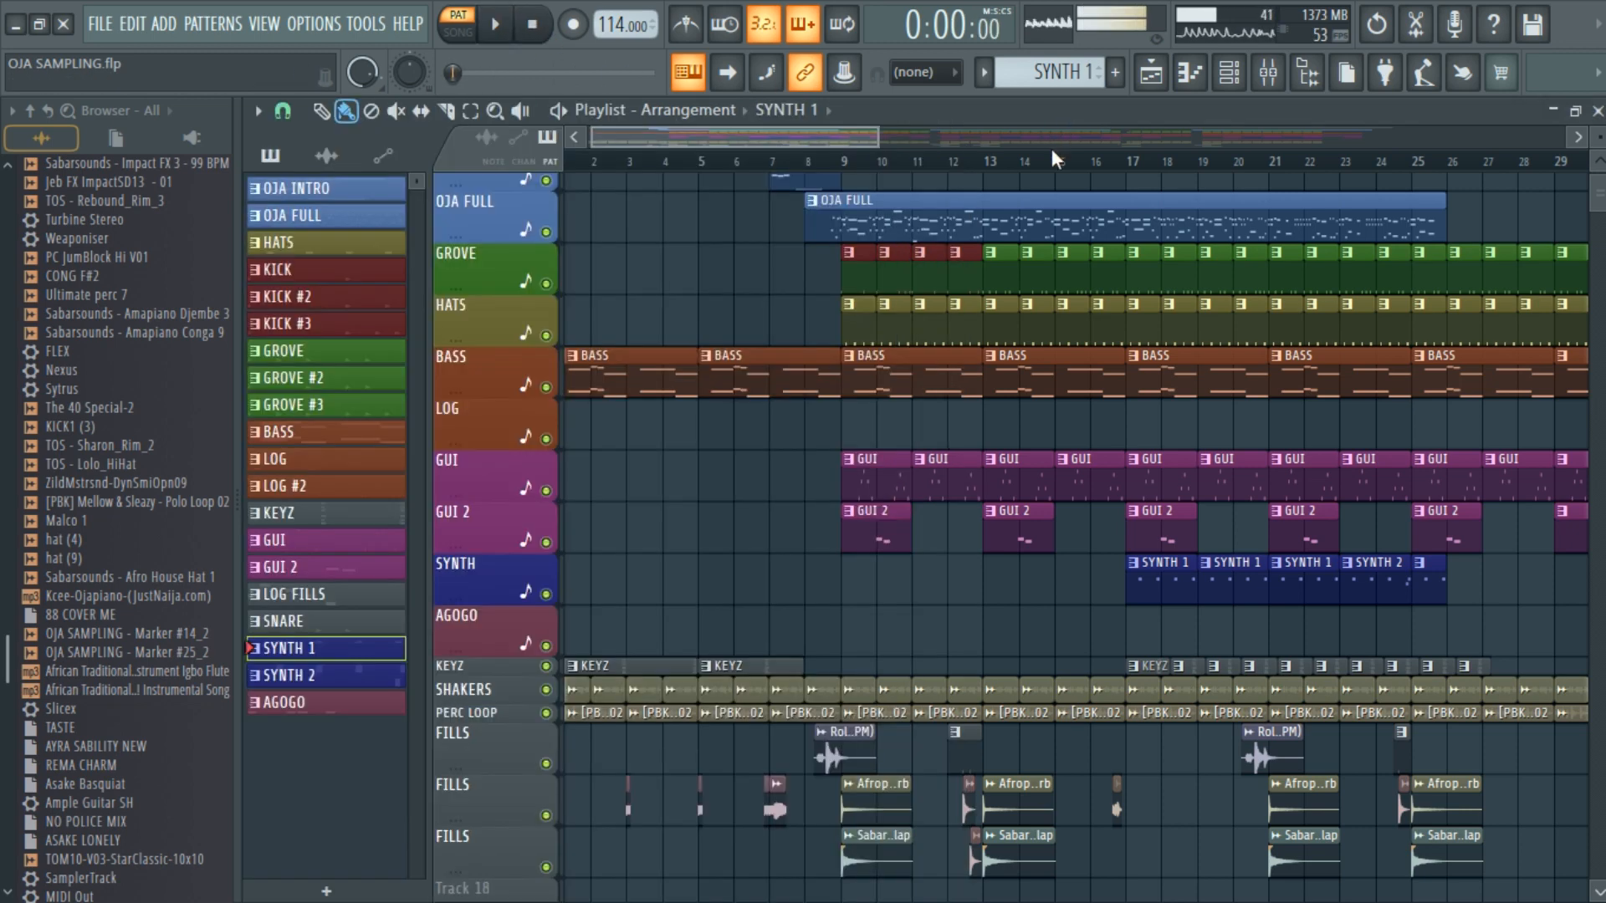
scroll(910, 172, down, 3)
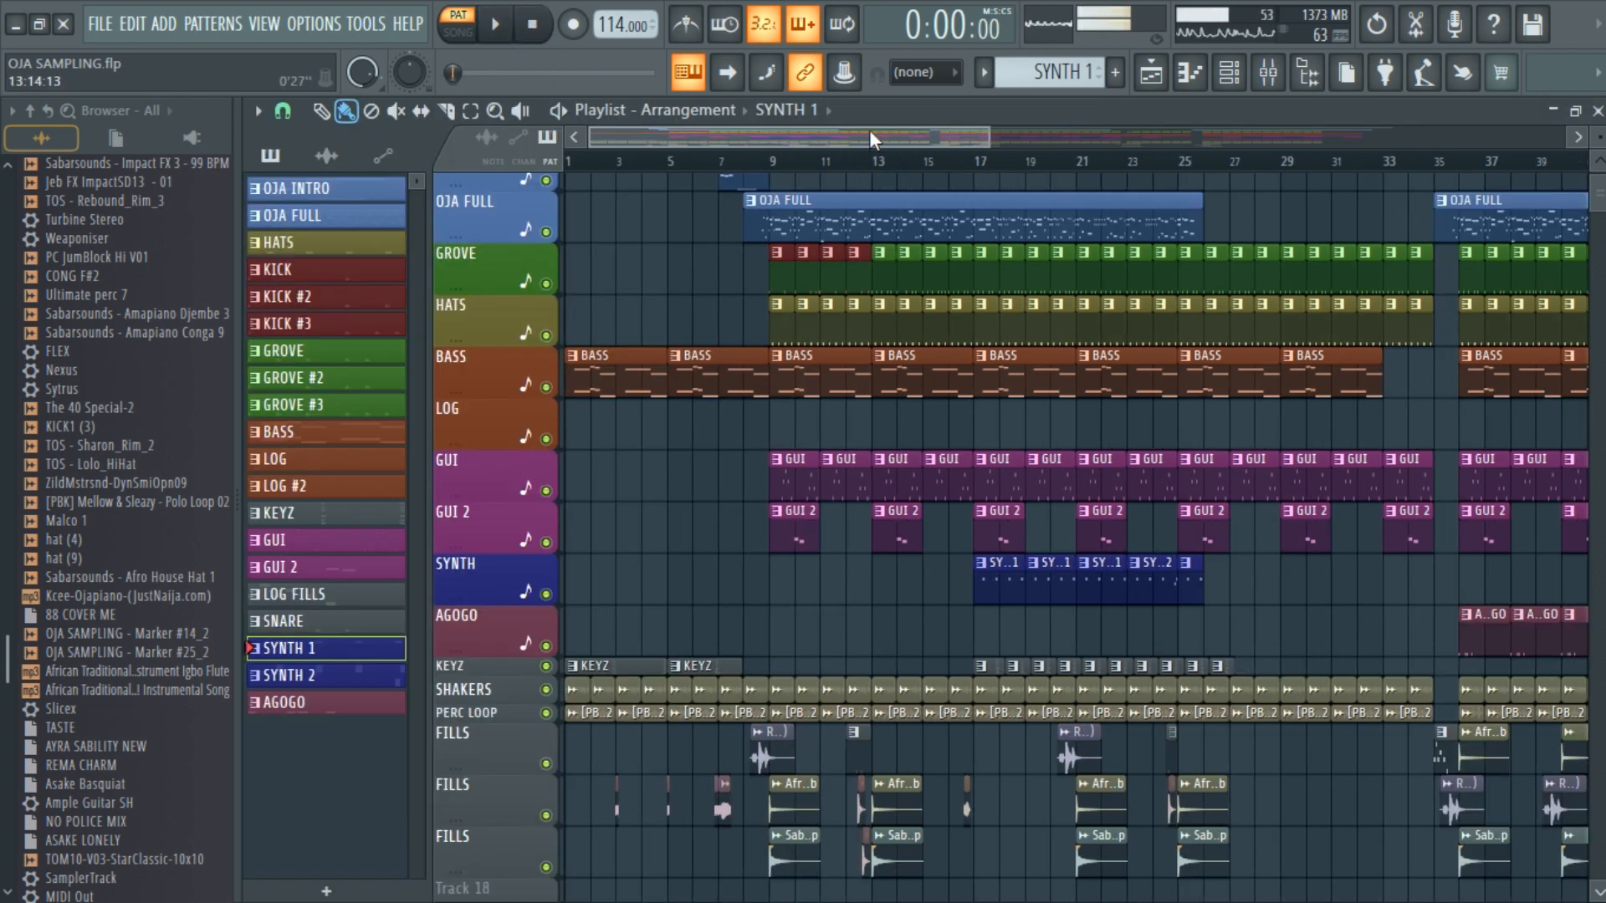
drag(870, 137, 977, 140)
scroll(911, 170, up, 6)
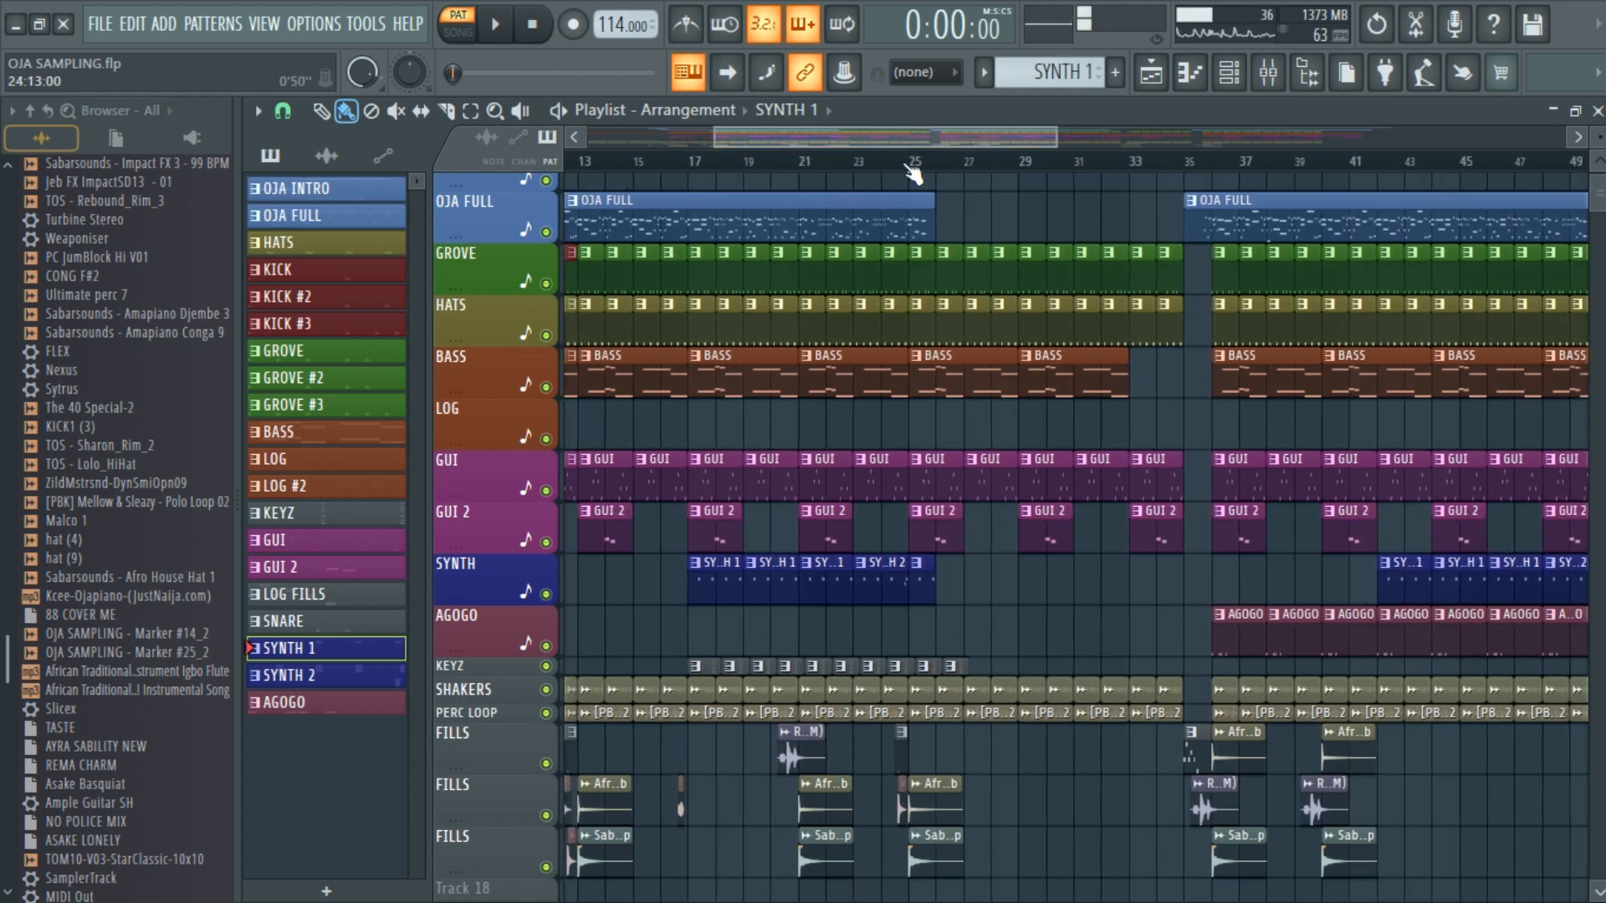
scroll(911, 172, down, 3)
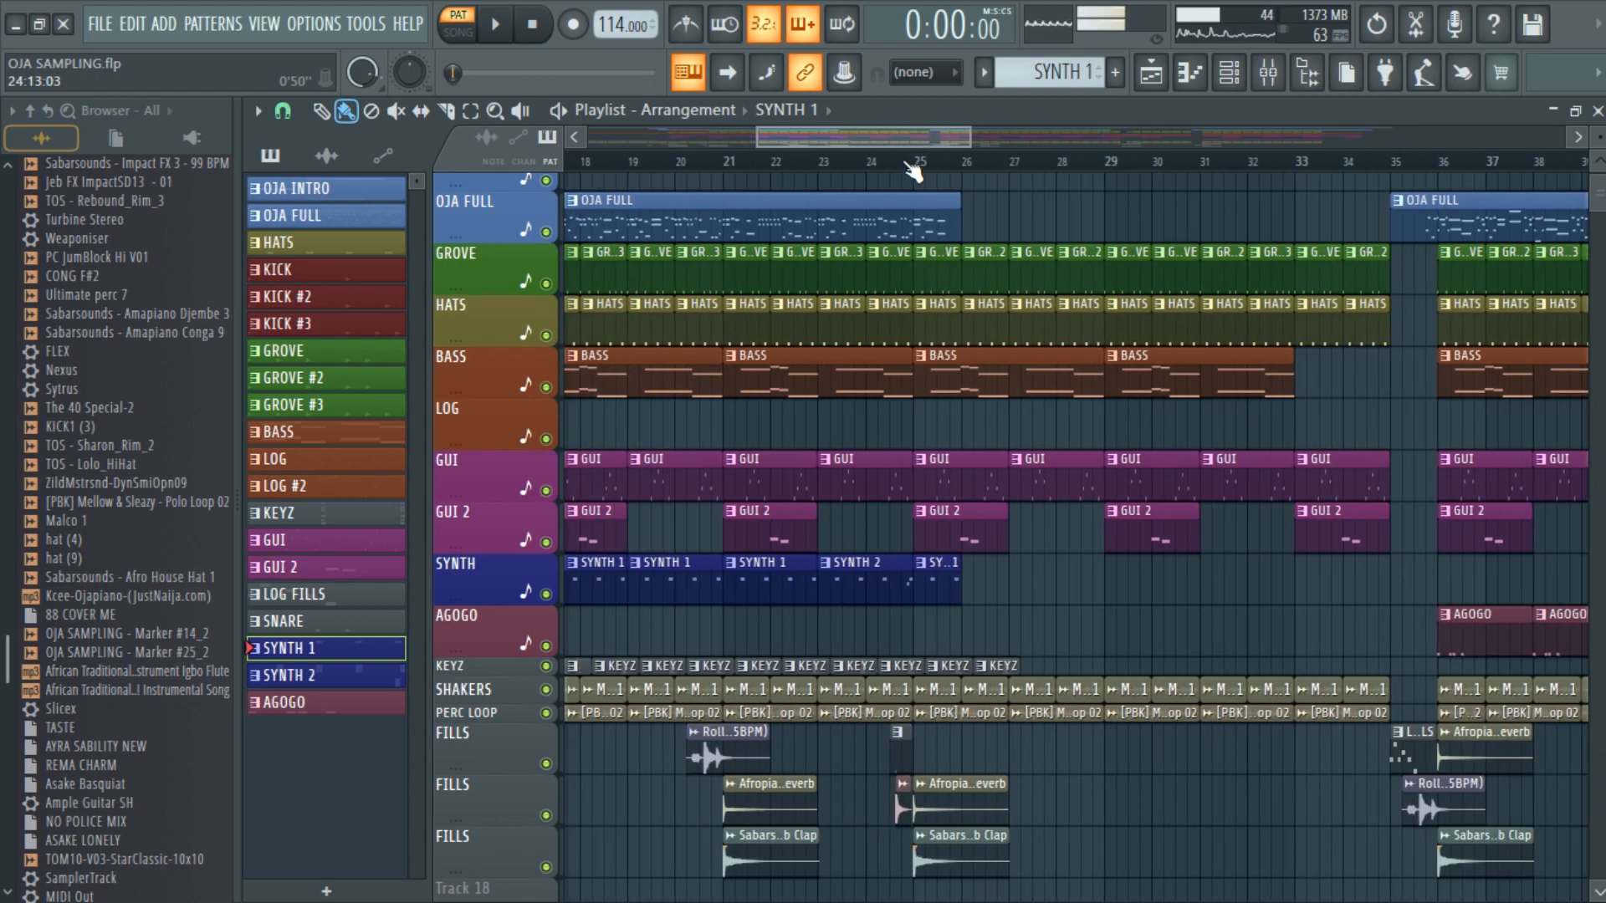
drag(923, 143, 1030, 322)
scroll(1029, 322, up, 1)
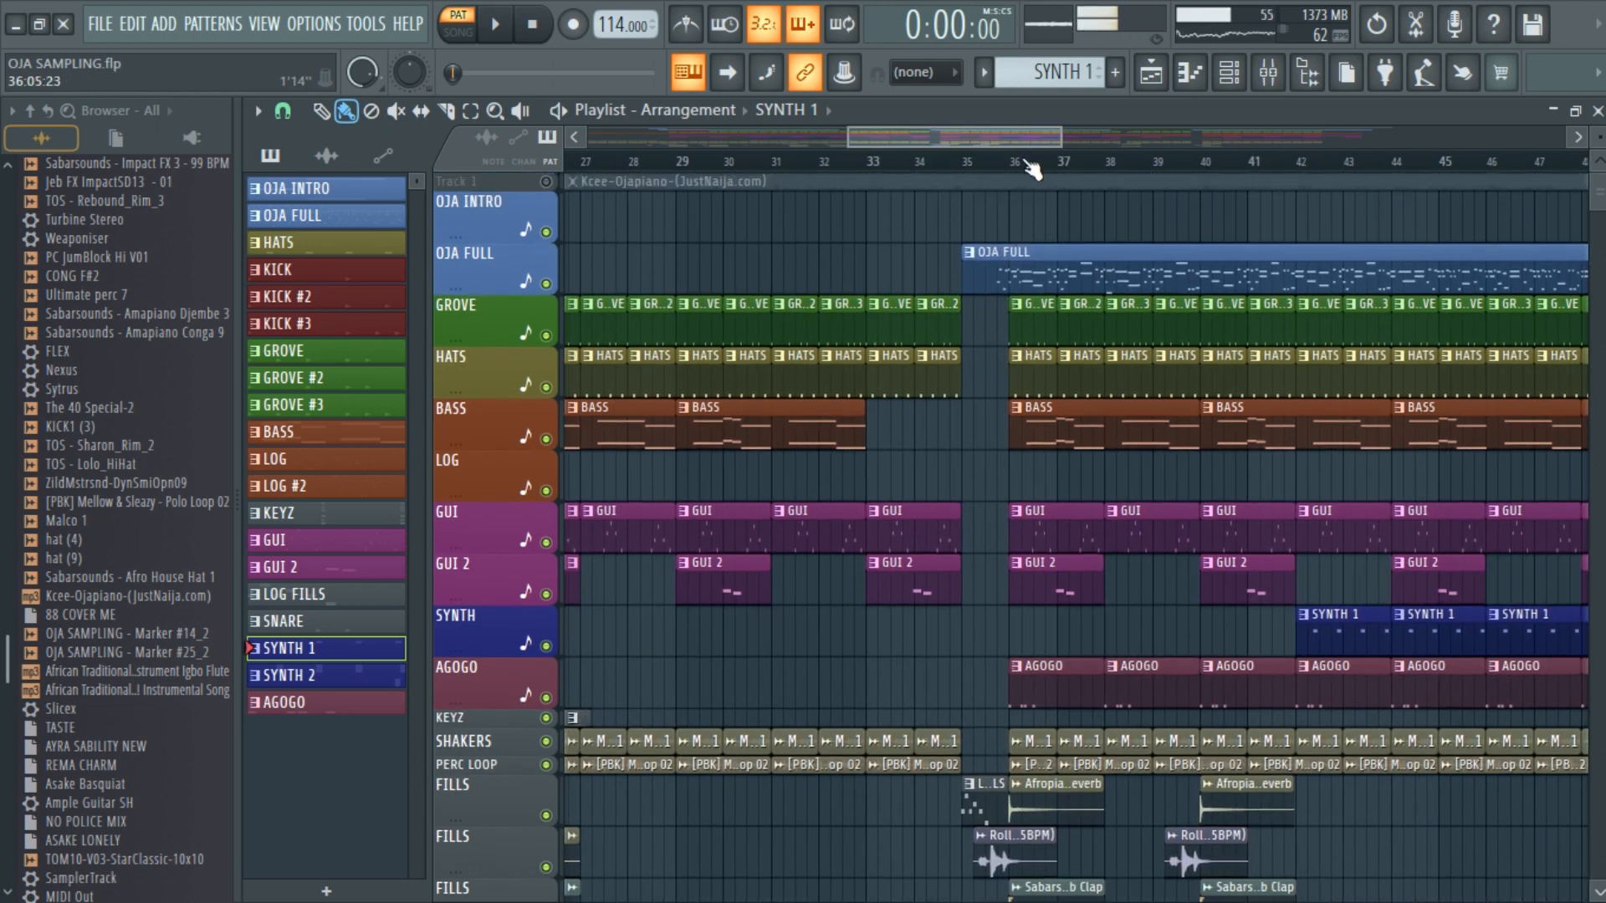
scroll(1036, 167, up, 1)
scroll(878, 171, up, 1)
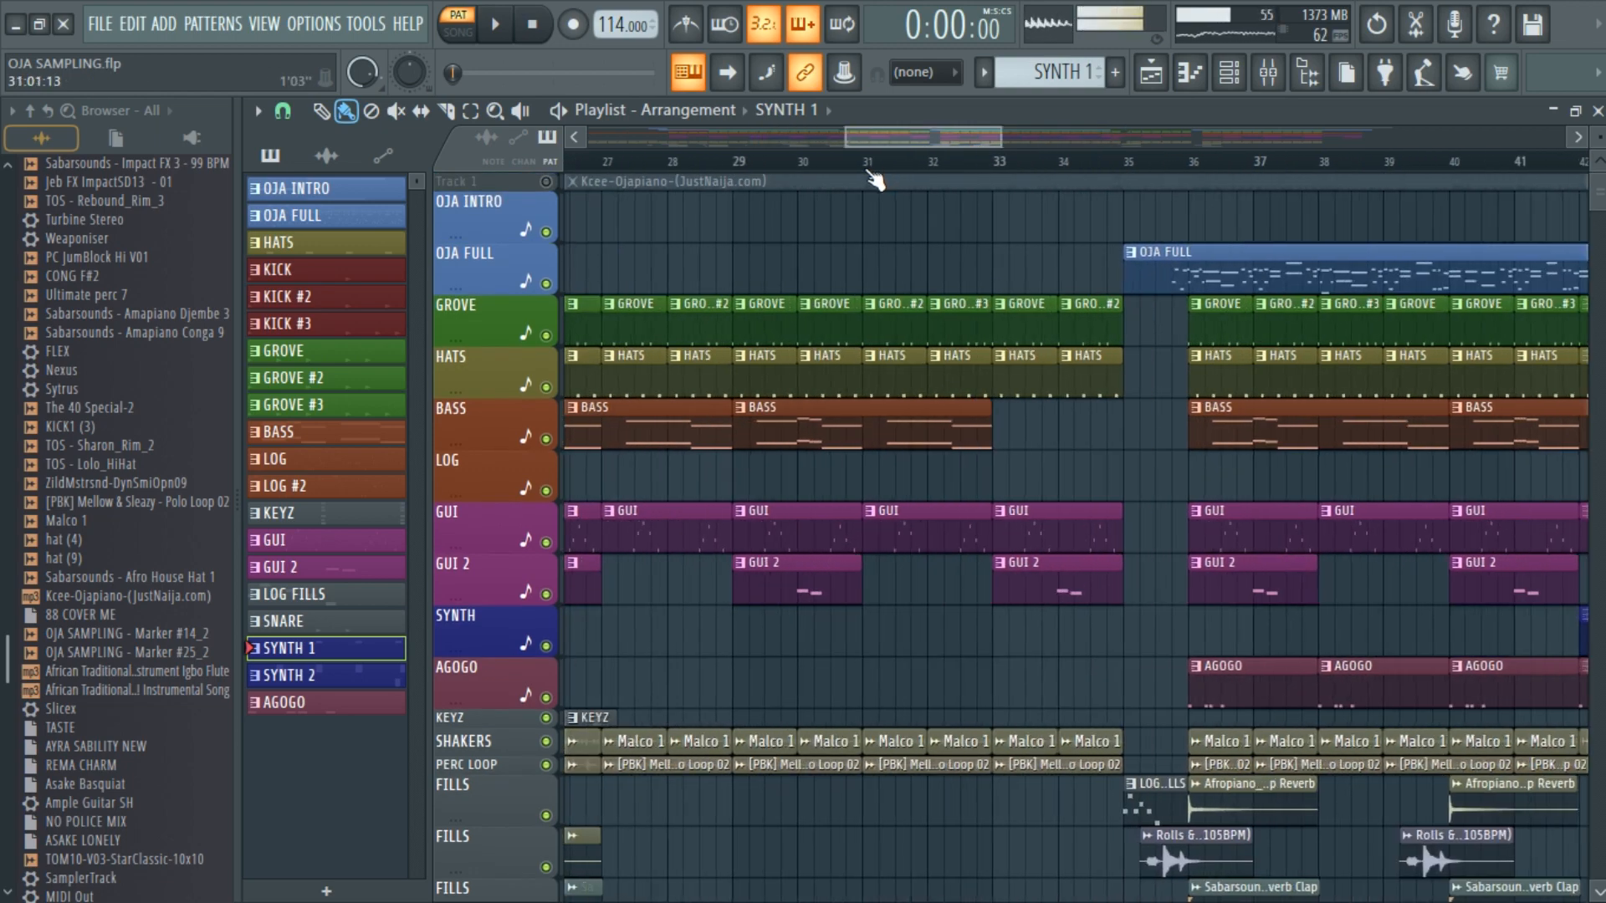
drag(955, 137, 1038, 140)
scroll(753, 369, down, 2)
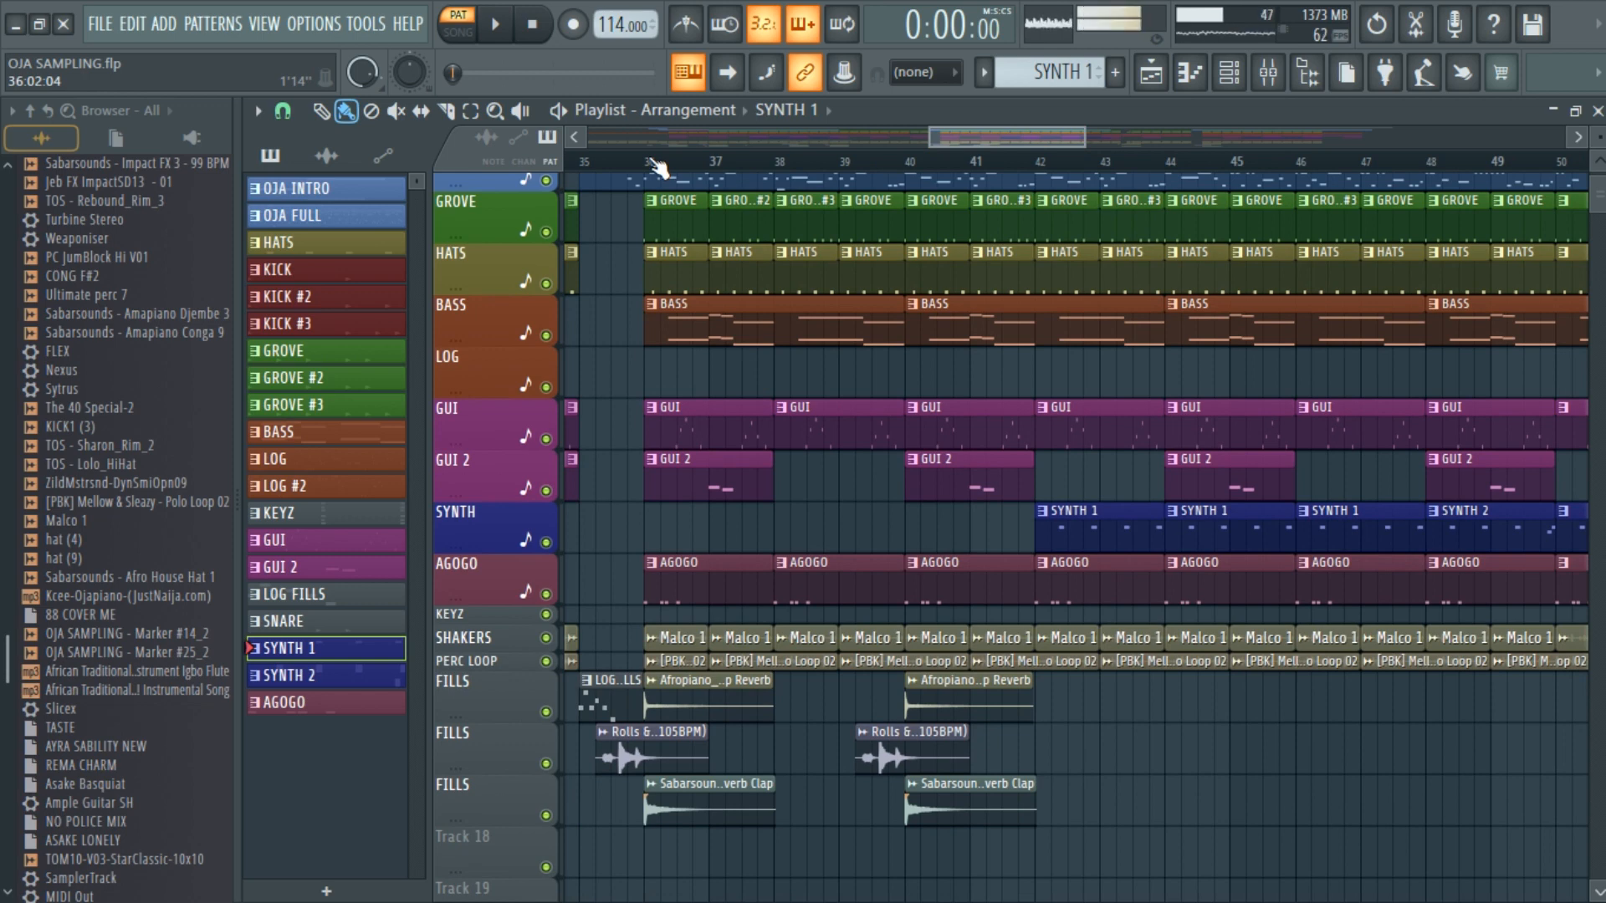
Step: Place the song position marker at the start of the AGOGO clips at bar 36
click(657, 167)
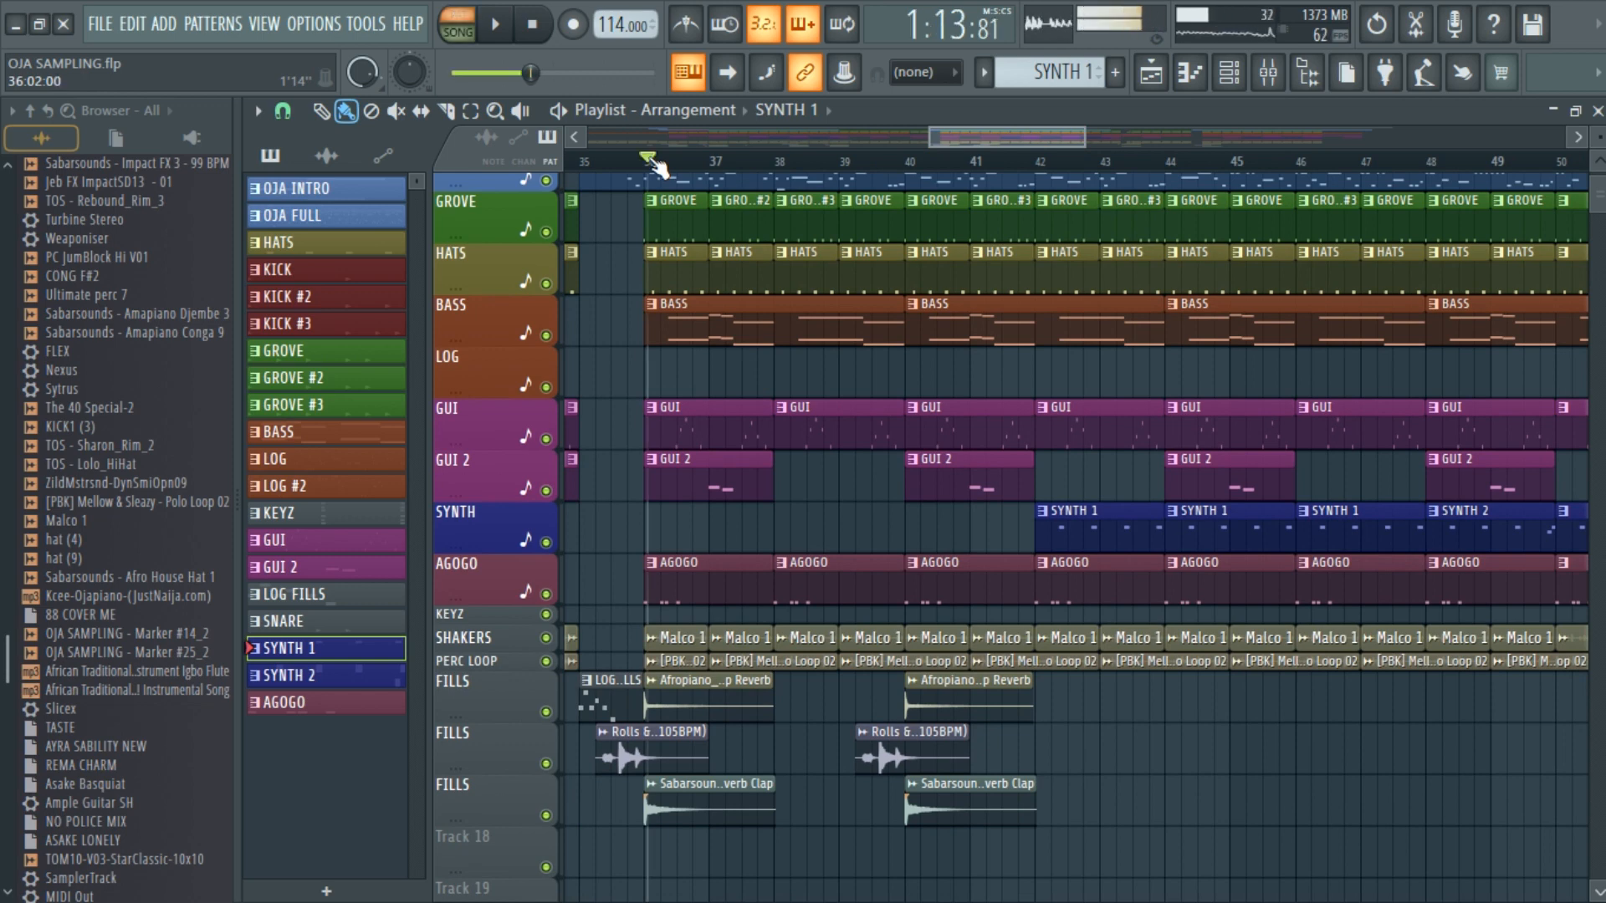
scroll(645, 168, up, 2)
click(635, 164)
click(648, 169)
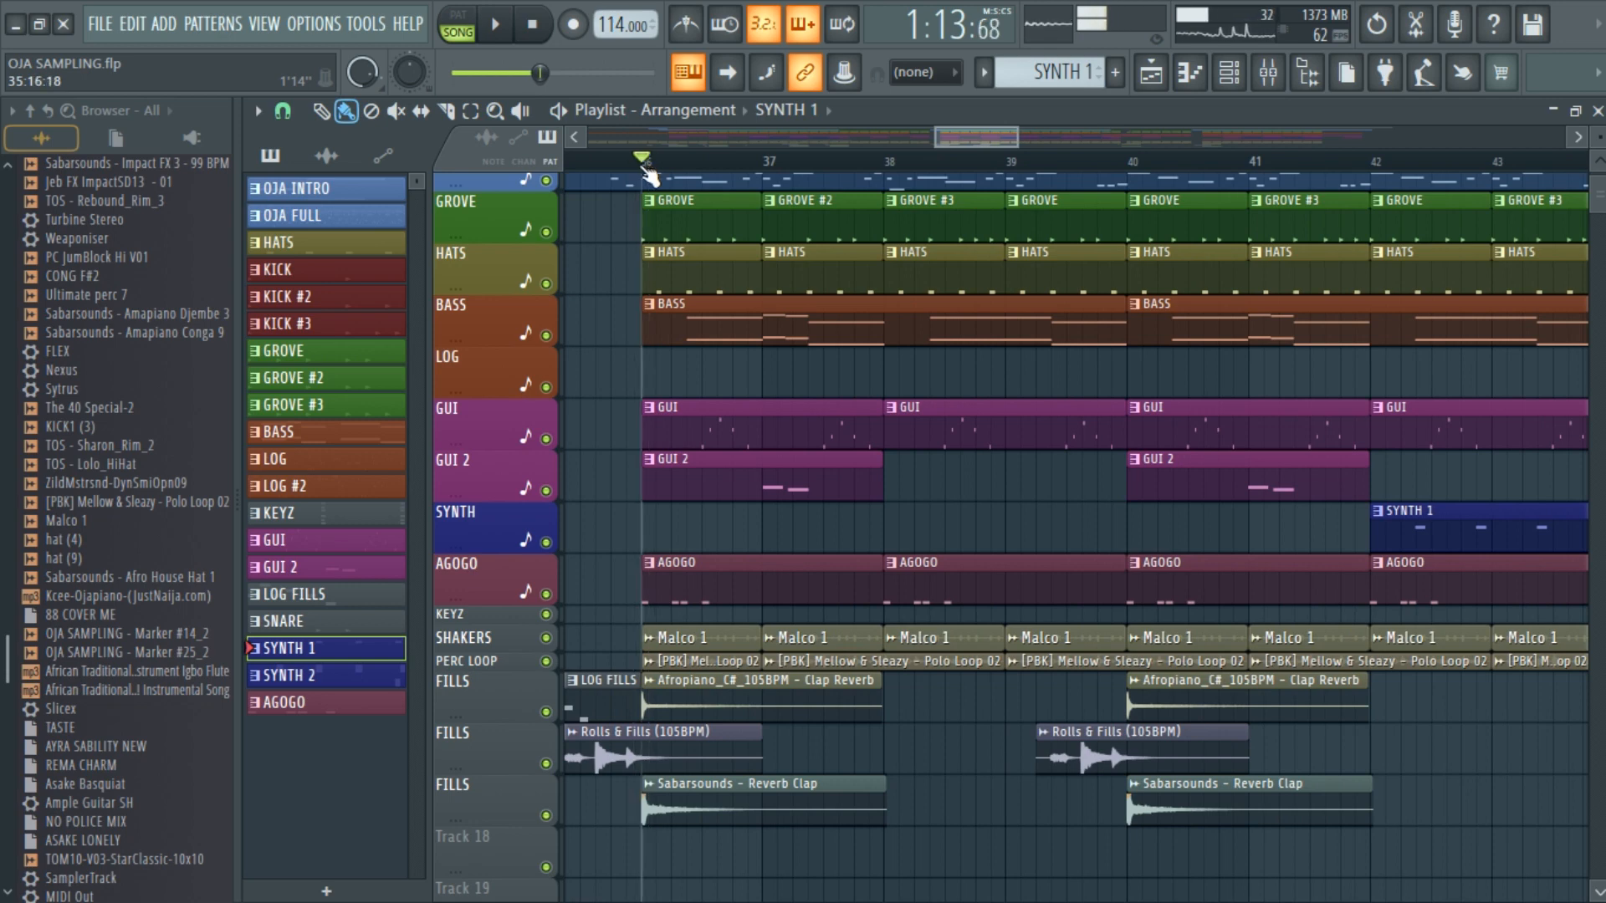
Step: Open the AGOGO pattern at bar 36, close its piano roll and audition it in pattern mode
double_click(745, 579)
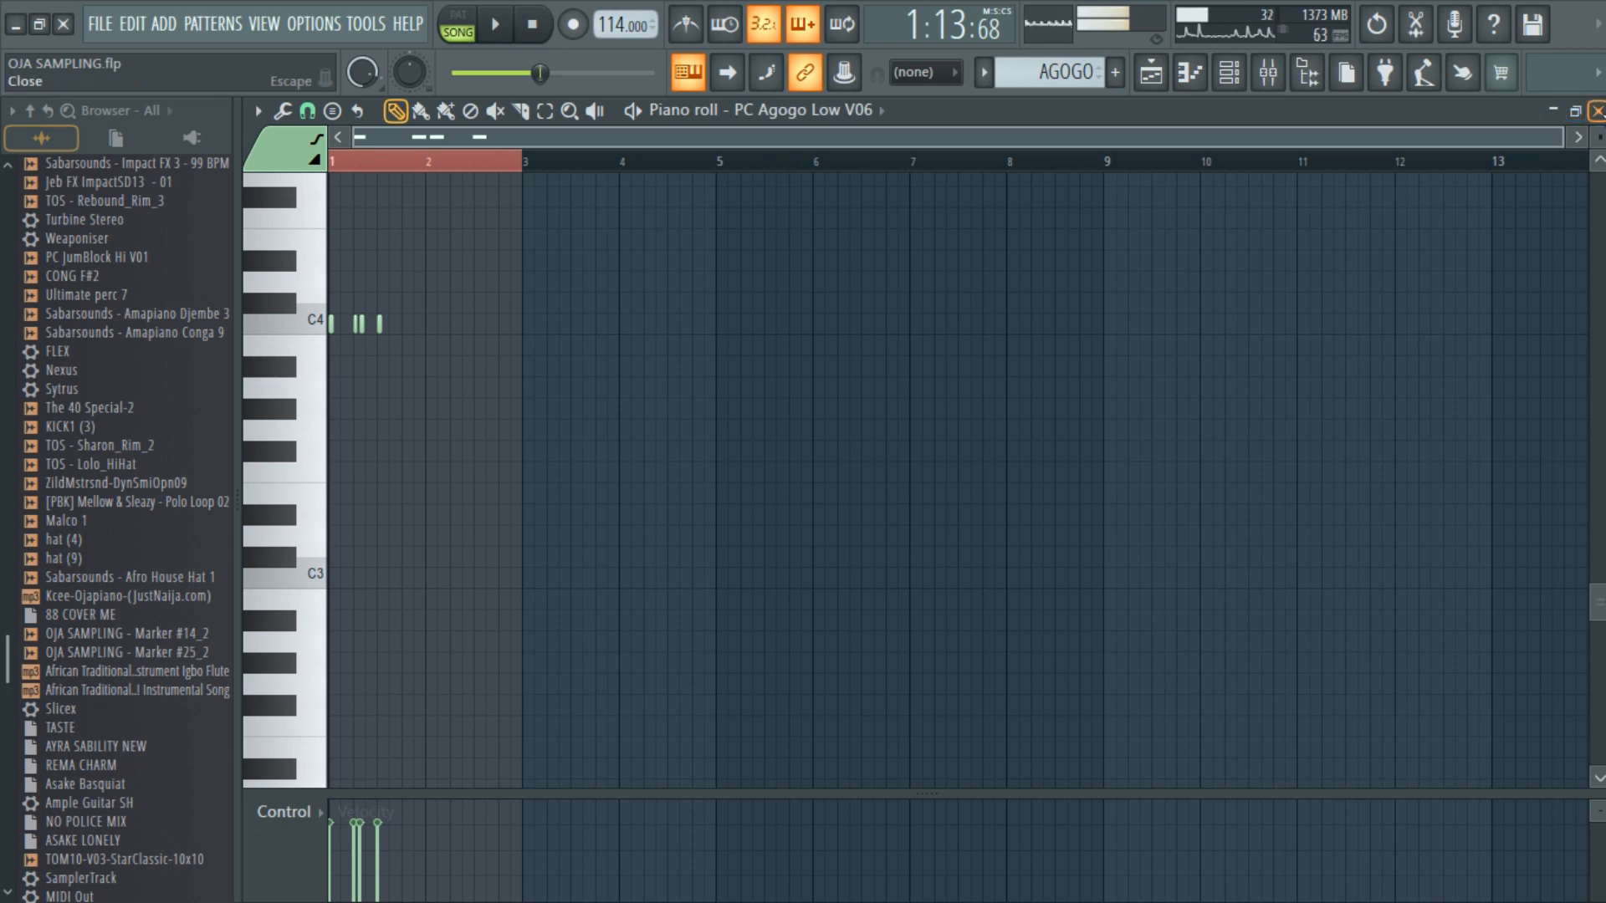
click(1598, 110)
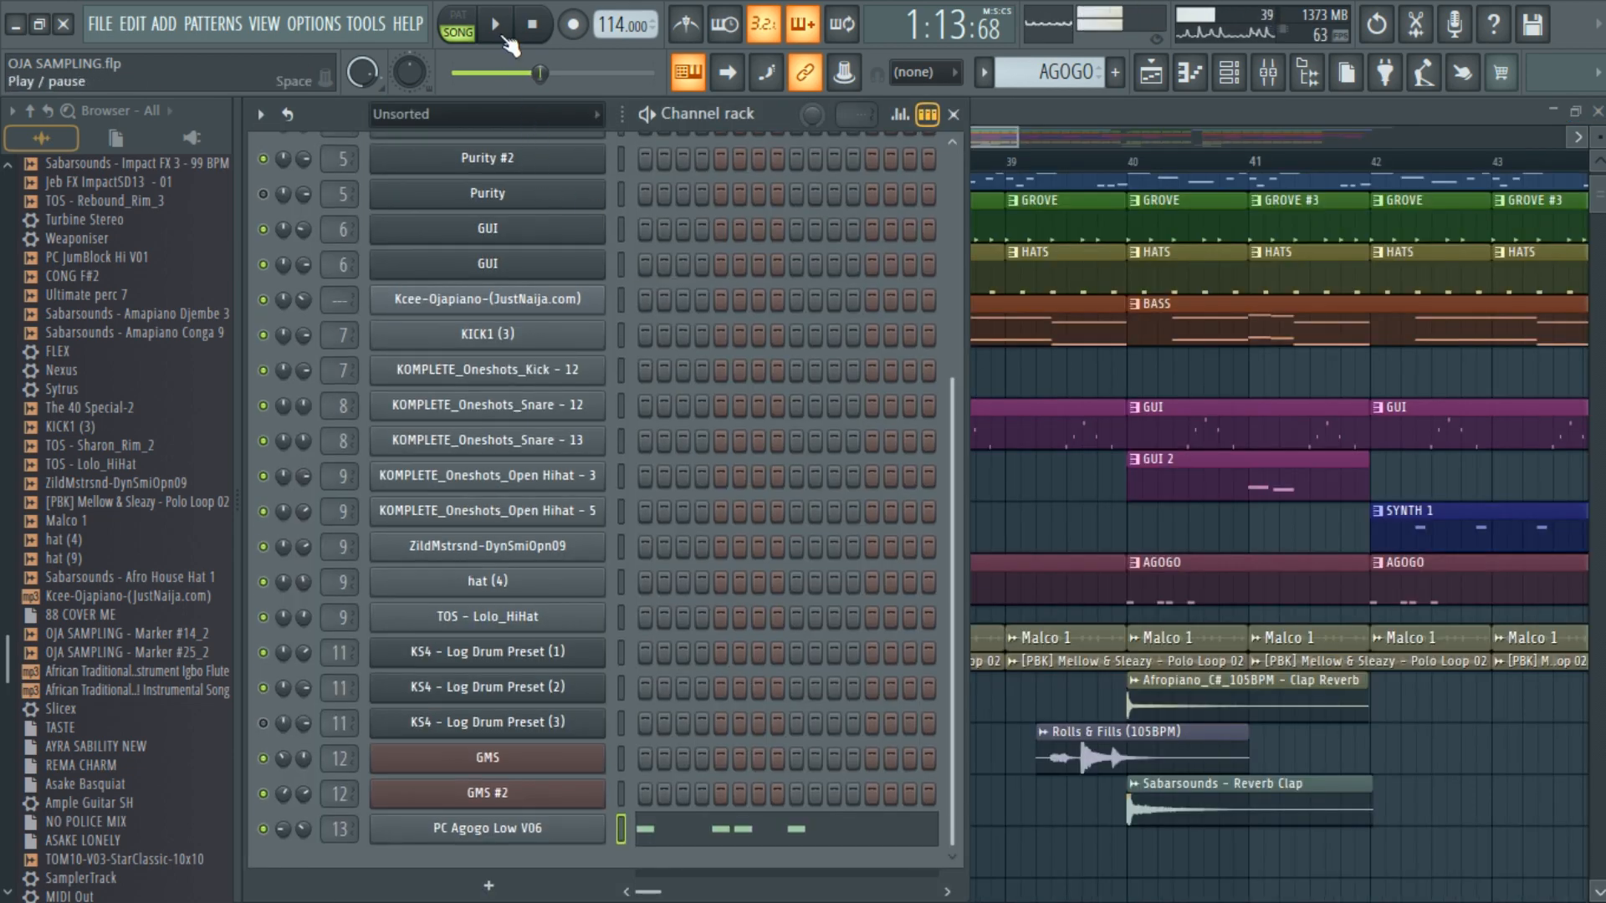
click(458, 24)
click(498, 27)
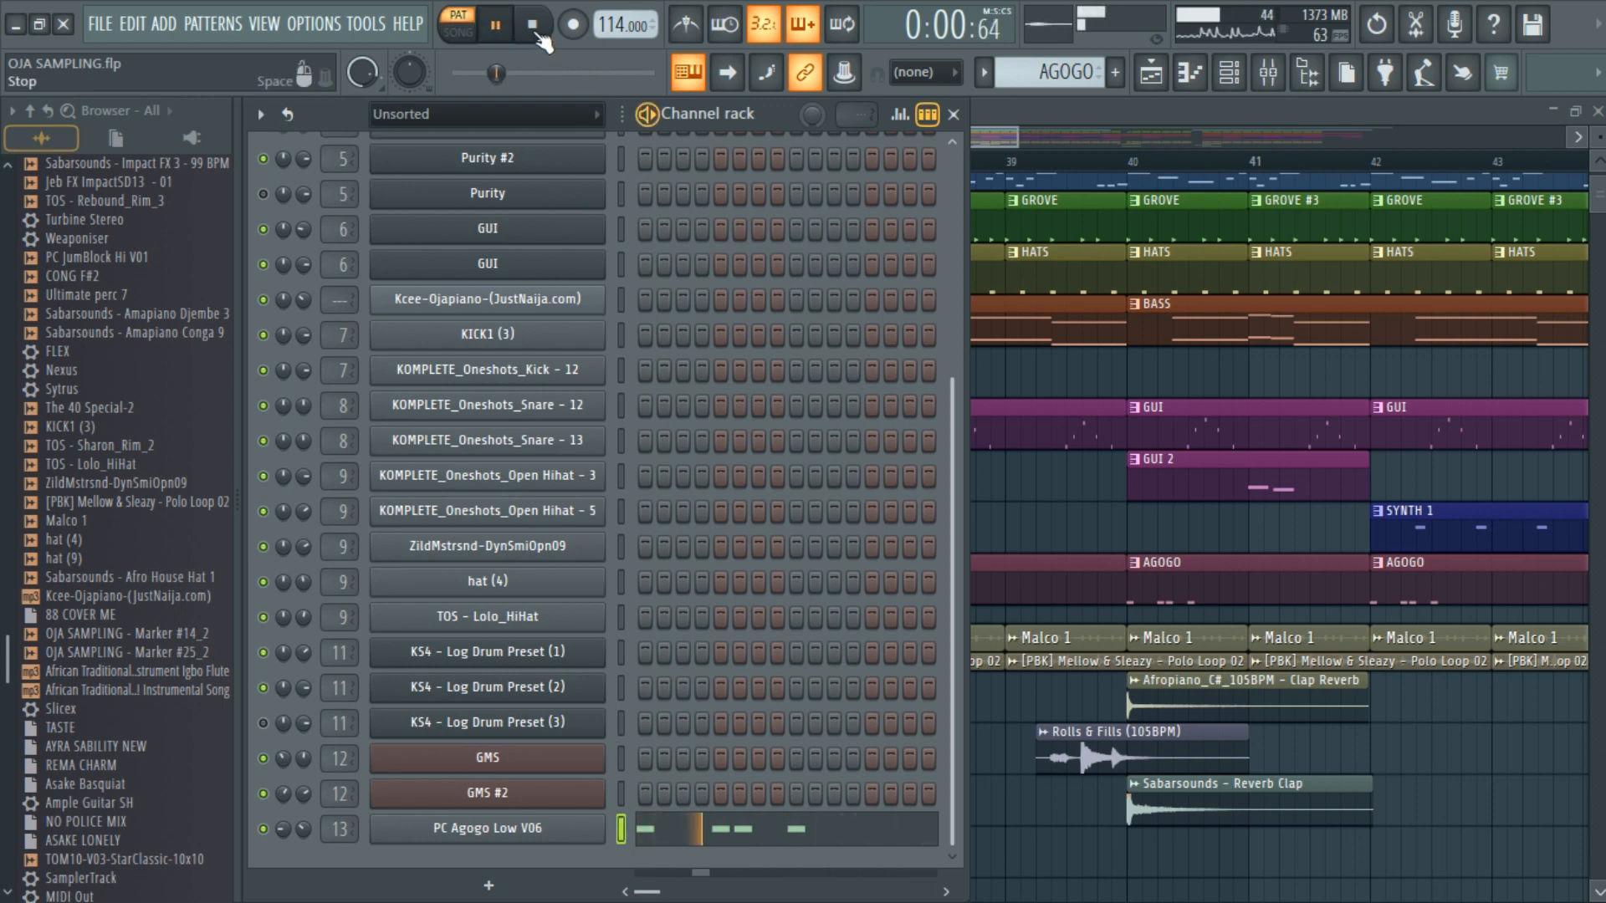
click(534, 29)
Step: Return to the playlist, select the LOG and LOG #2 patterns around bar 52 and reveal the LOG #2 channel in the channel rack
click(1049, 107)
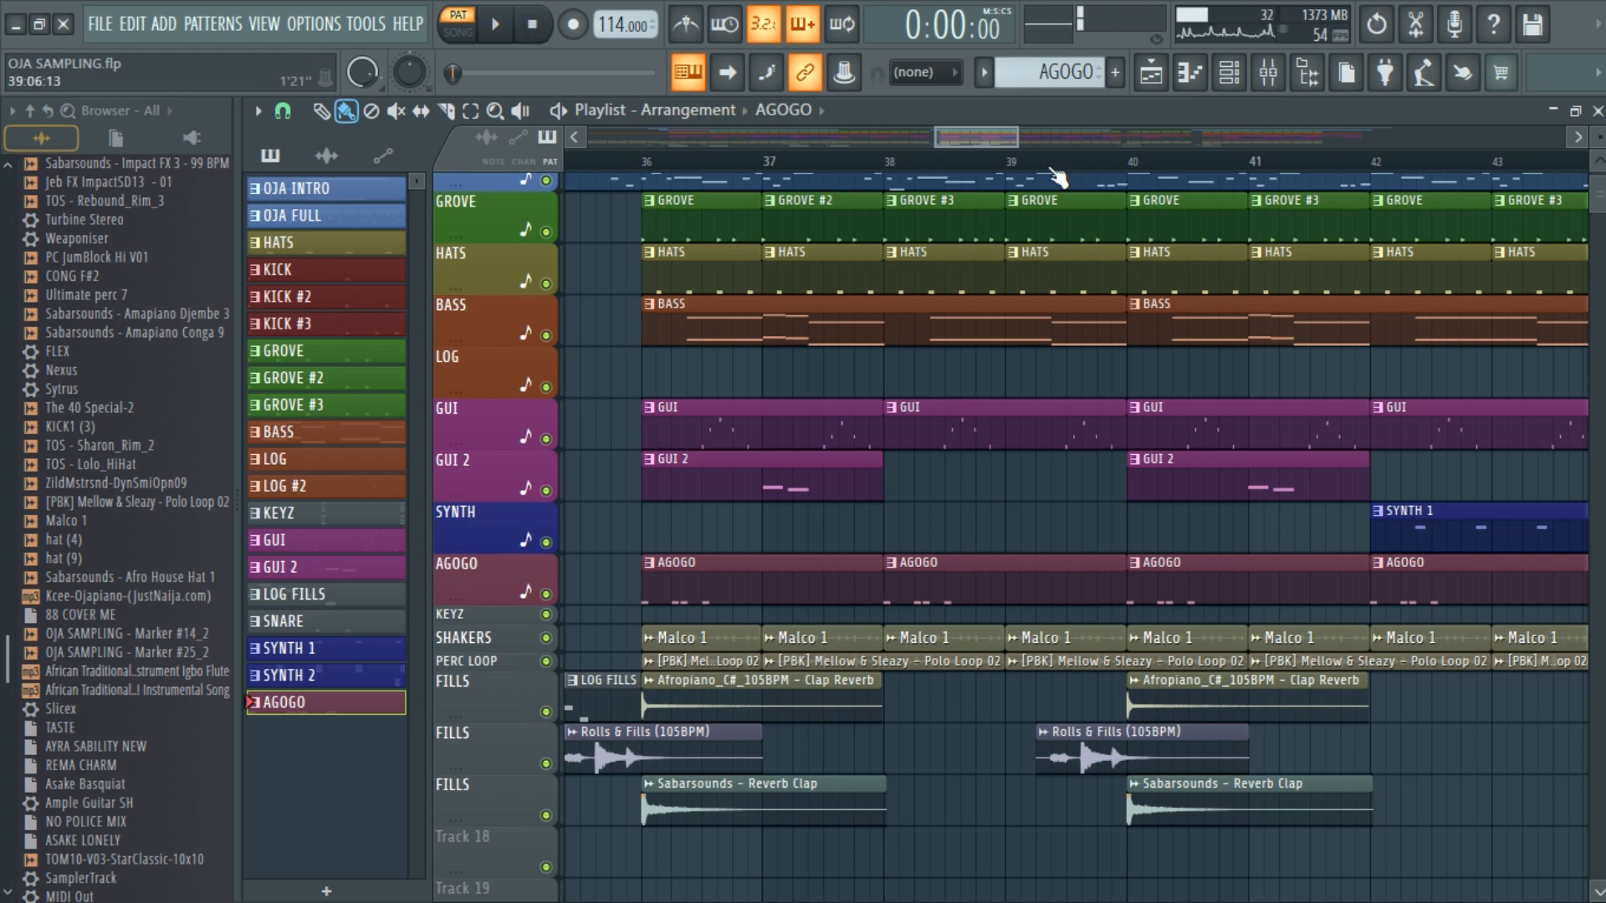
scroll(1025, 168, down, 3)
drag(1026, 136, 1171, 129)
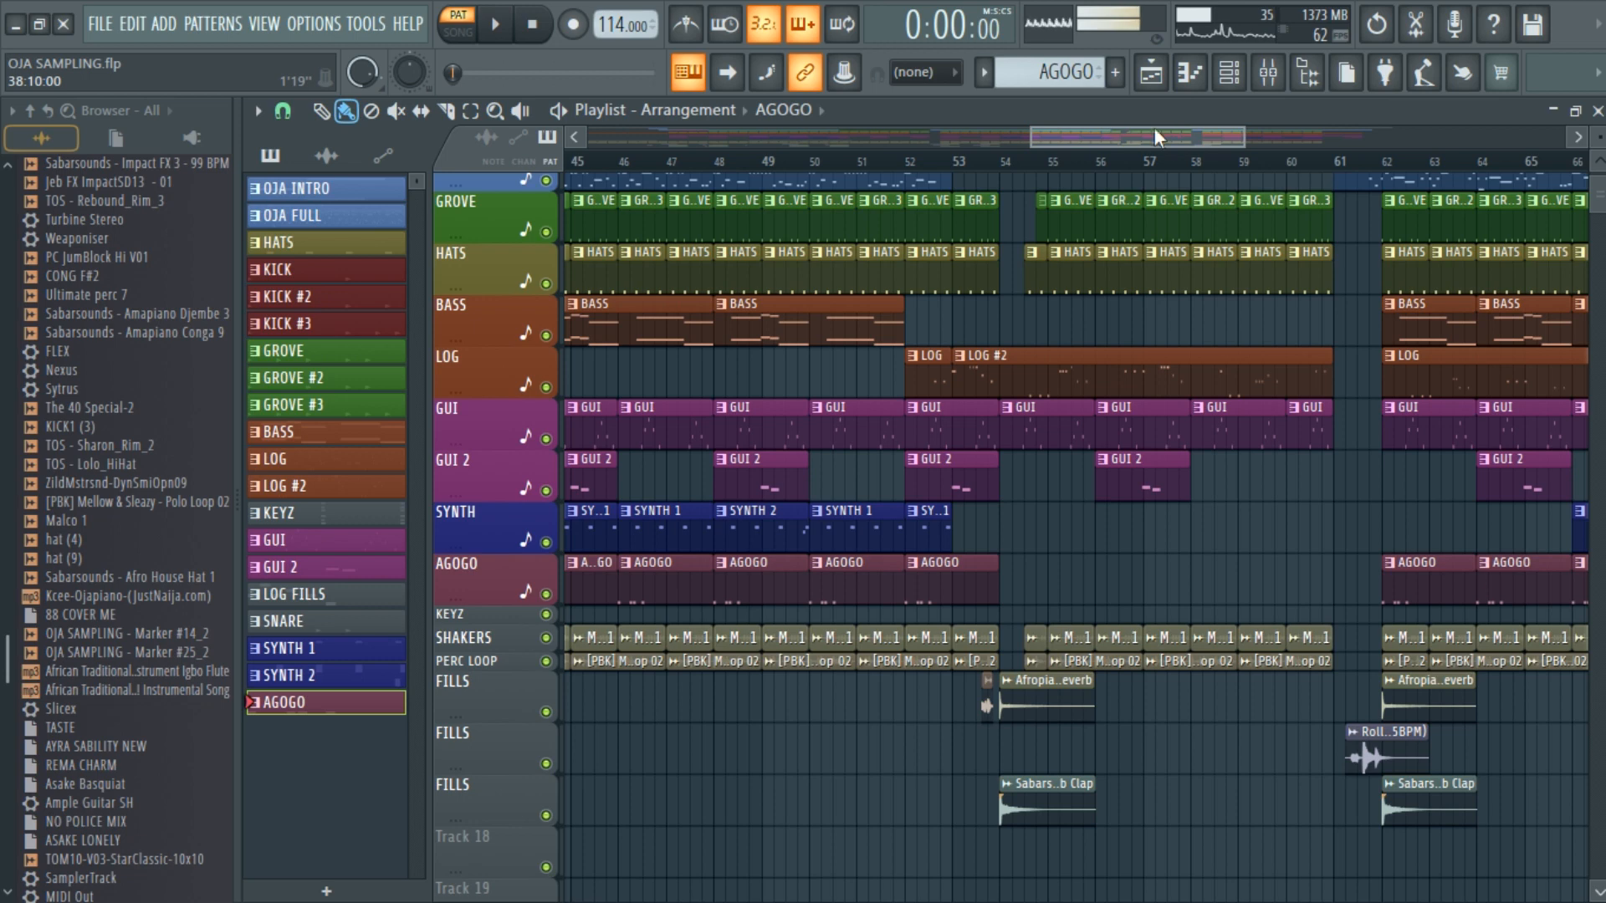
click(928, 383)
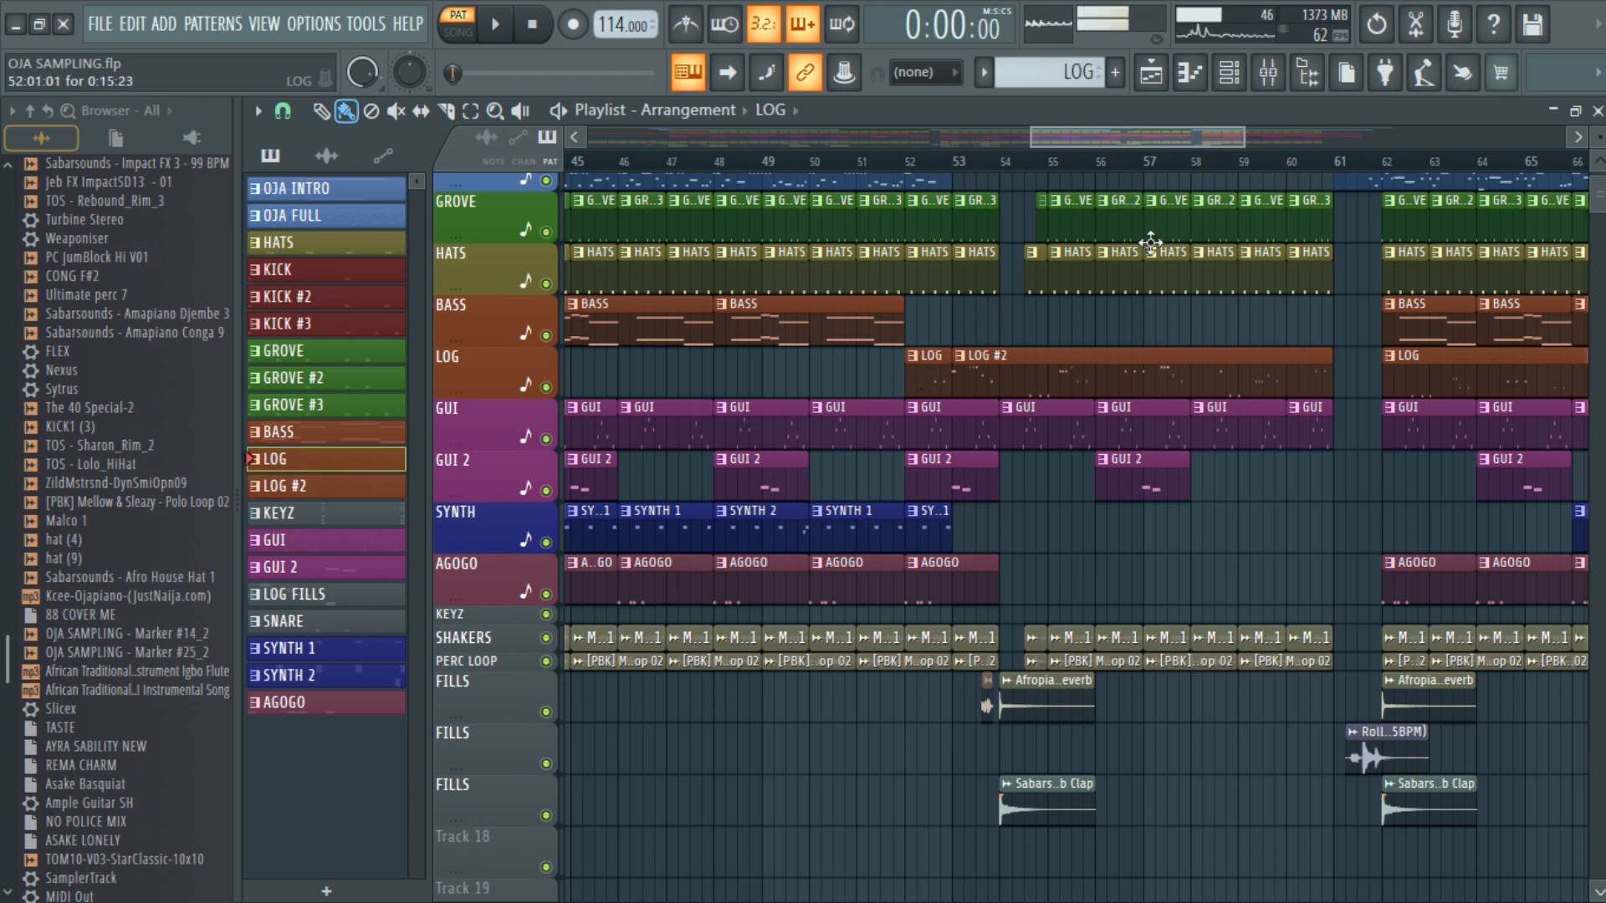
click(1018, 394)
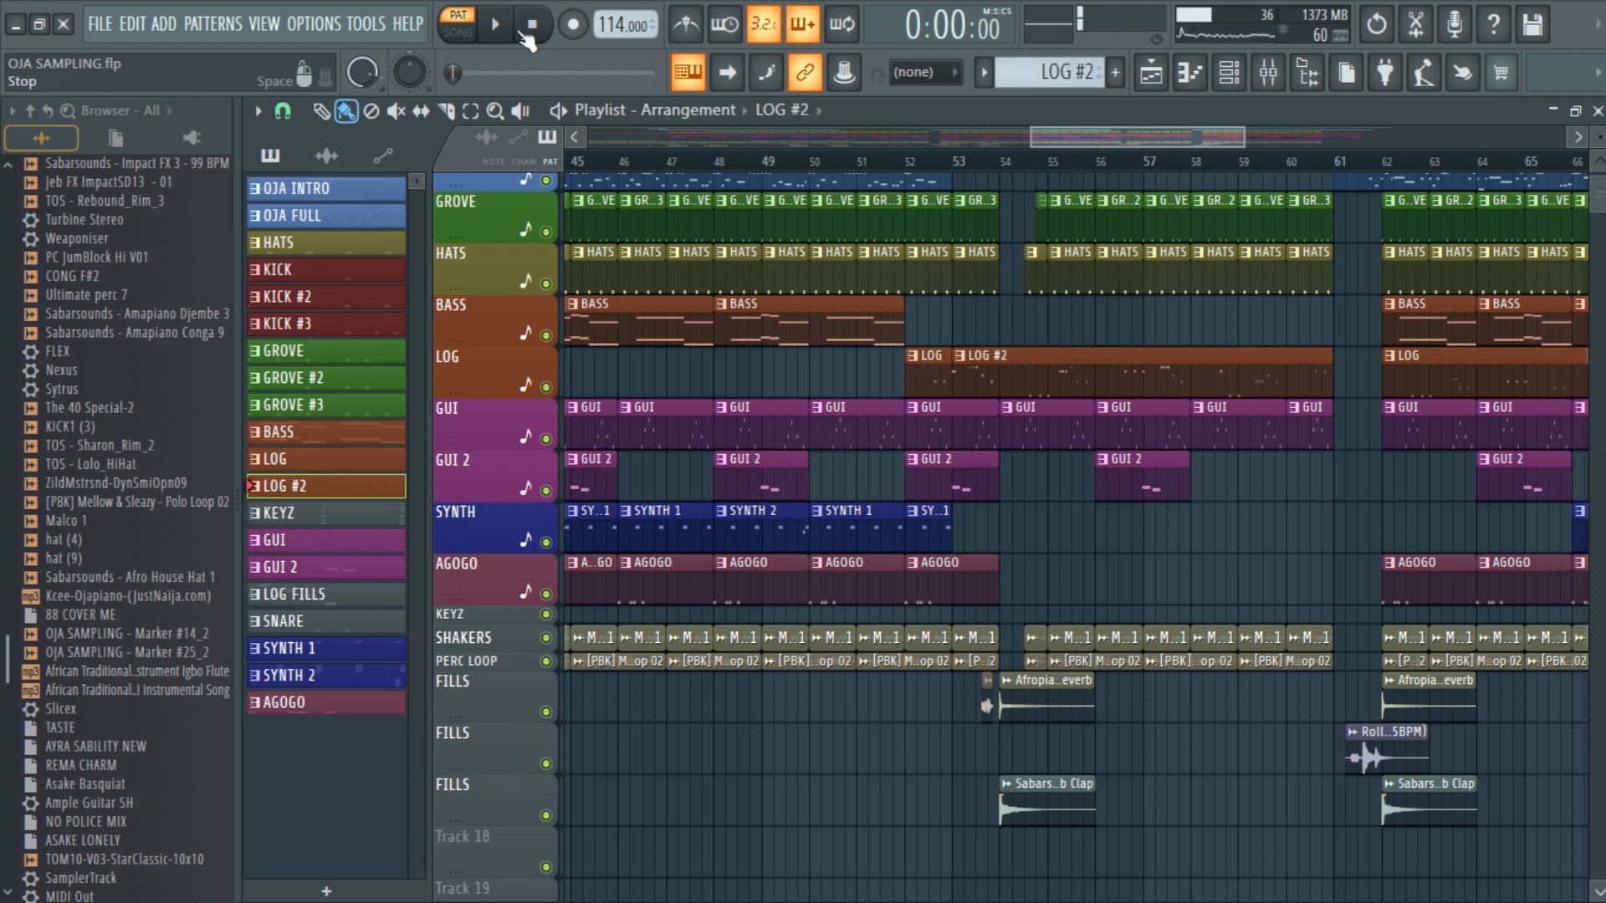
click(1598, 112)
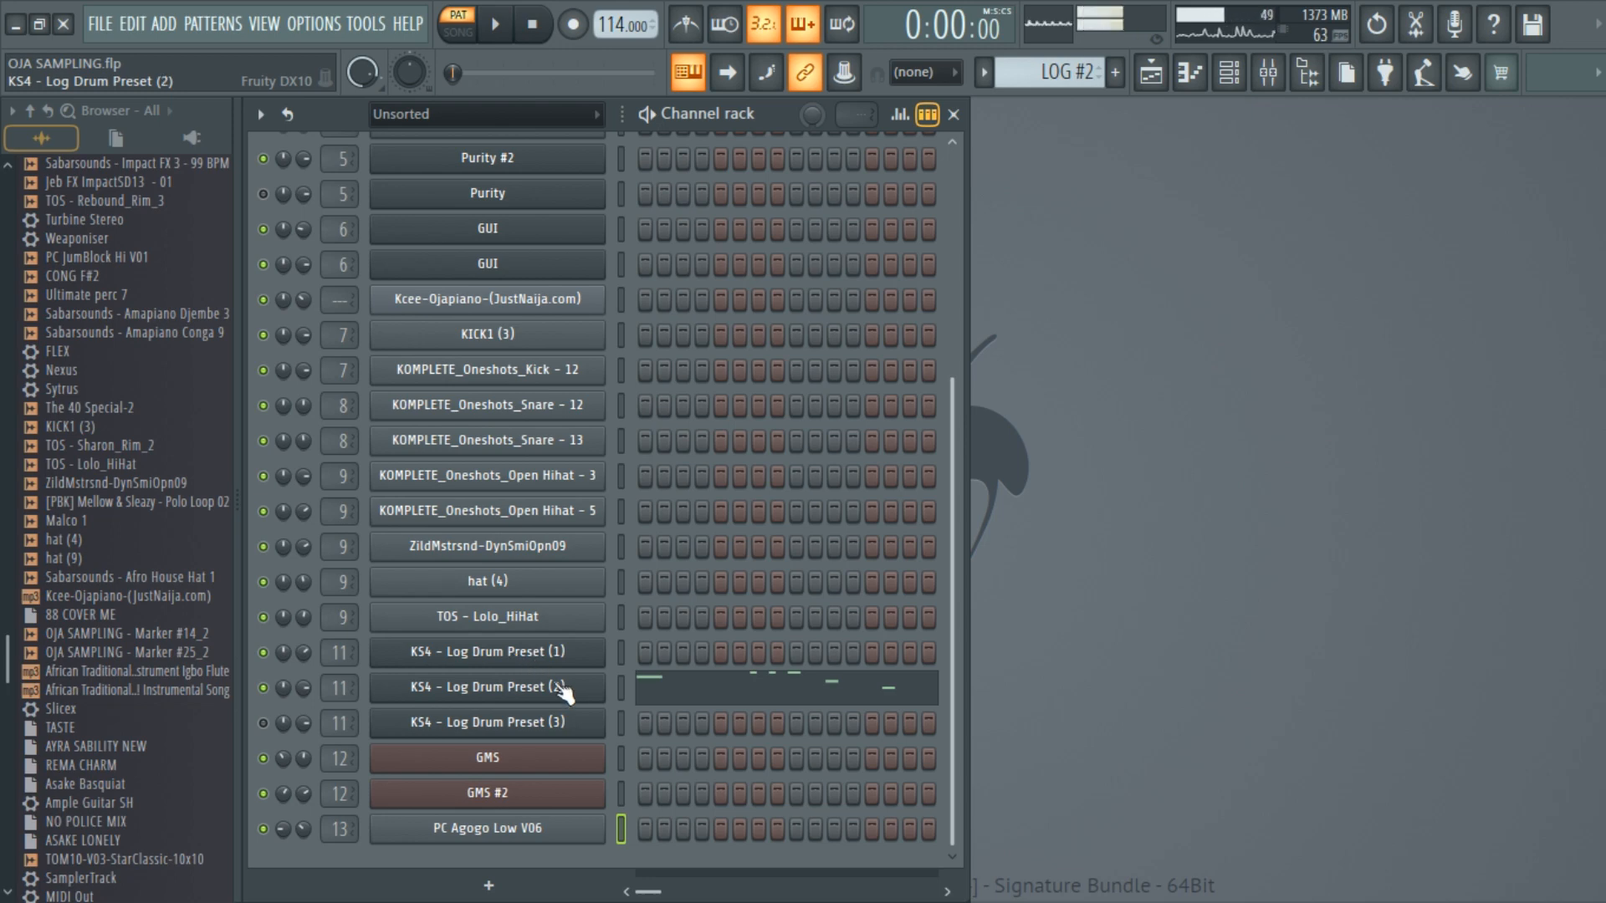
Step: Audition the LOG #2 pattern while viewing the notes of KS4 - Log Drum Preset (2), then stop playback and close the piano roll
click(497, 27)
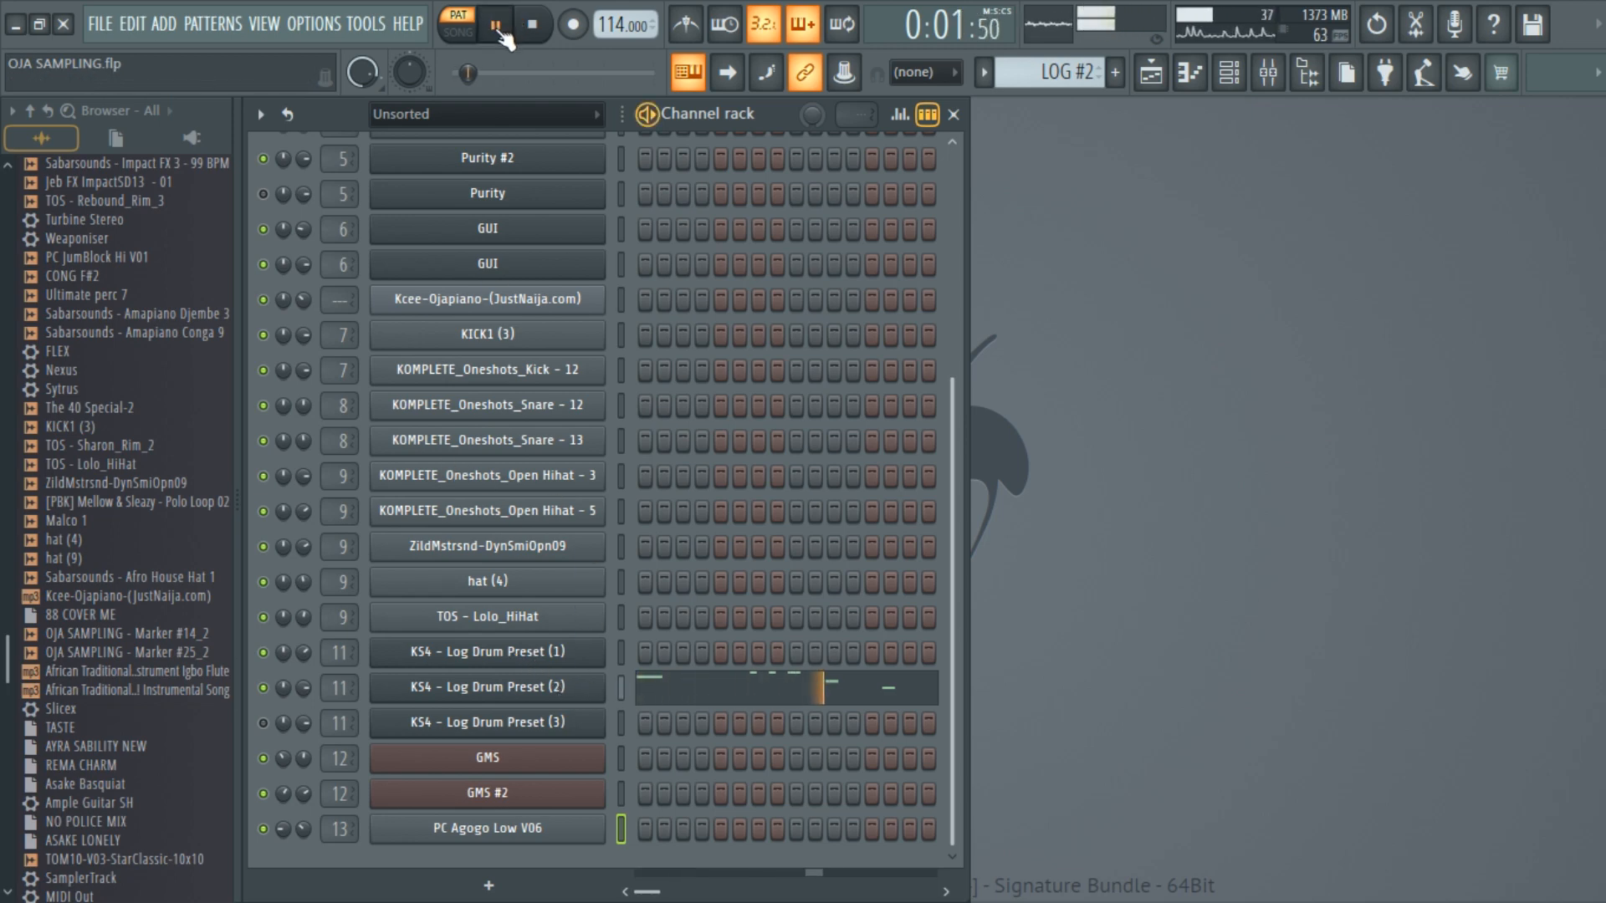
click(744, 694)
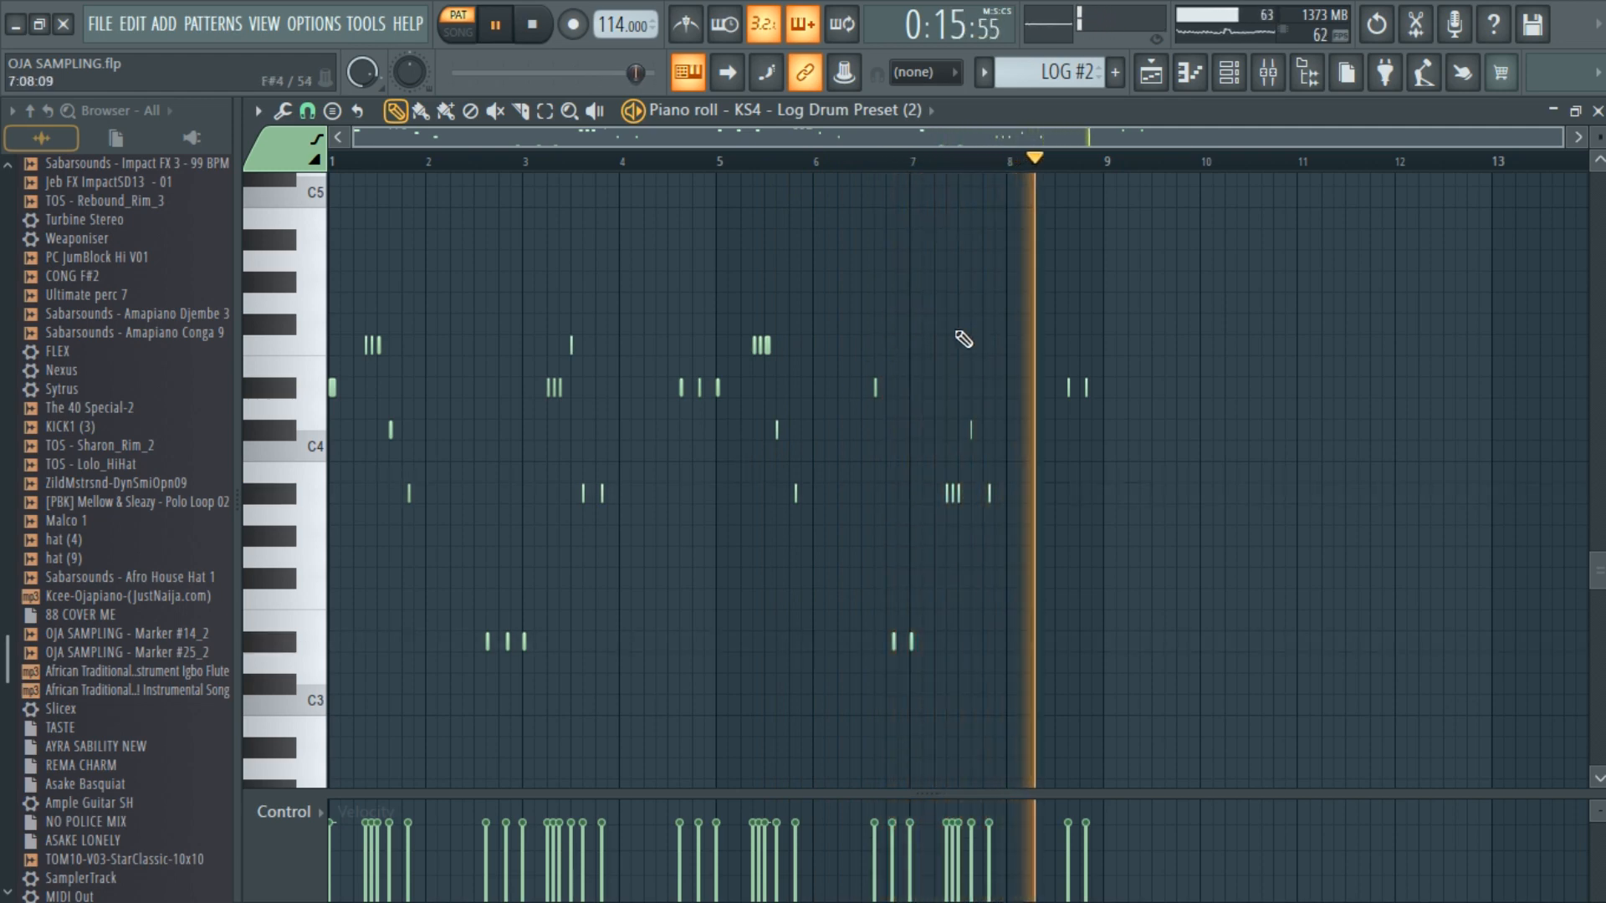
click(537, 28)
click(537, 29)
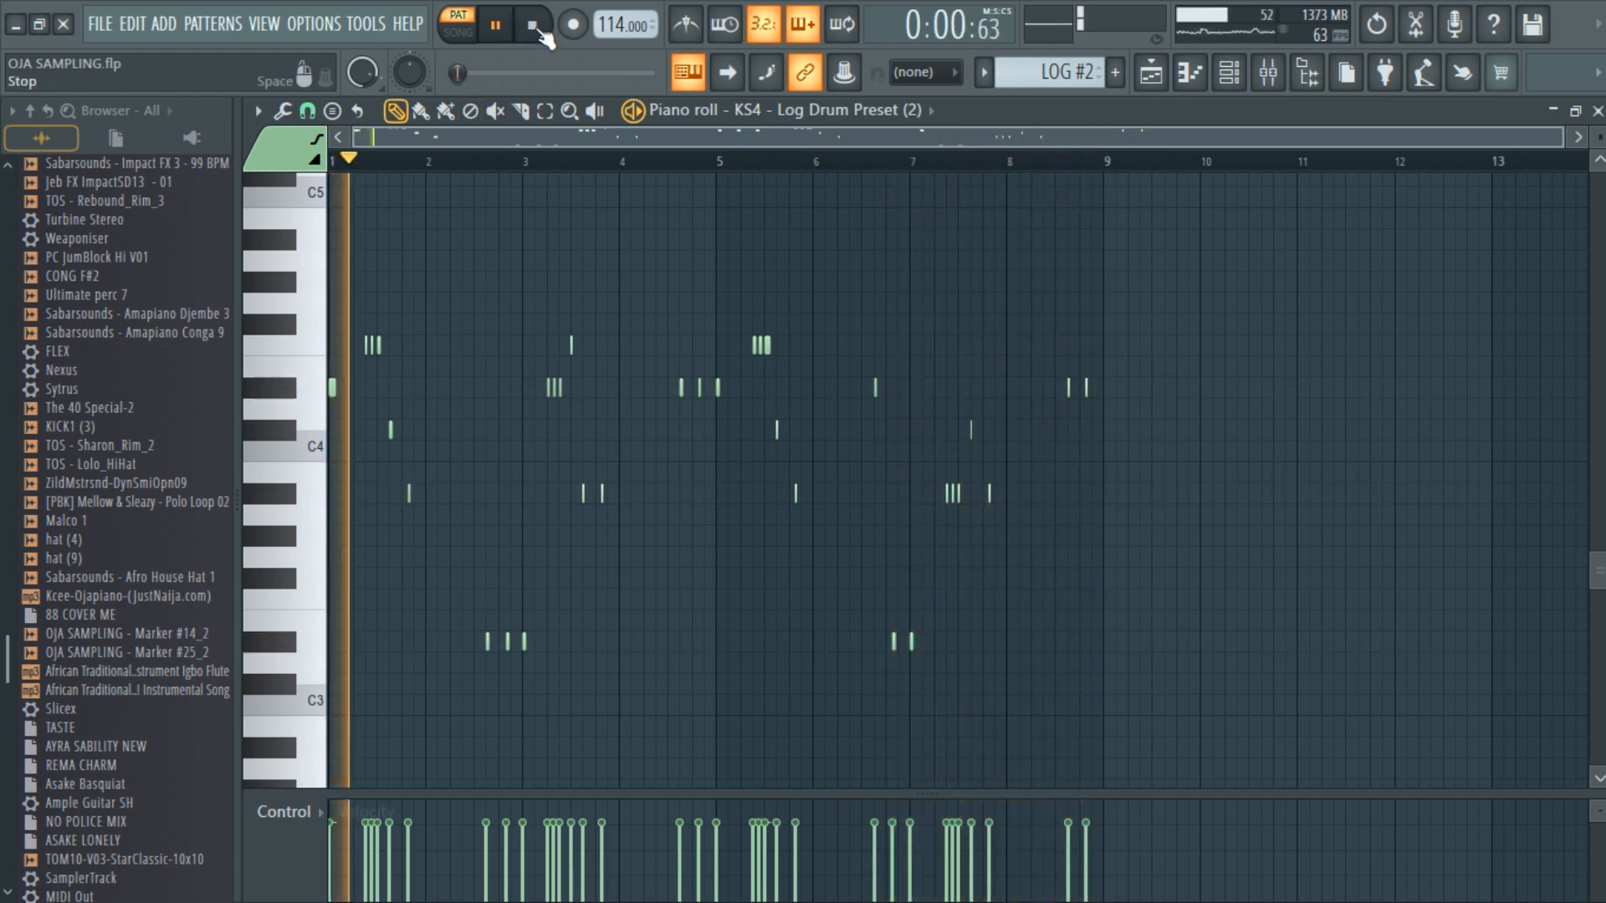
click(1597, 111)
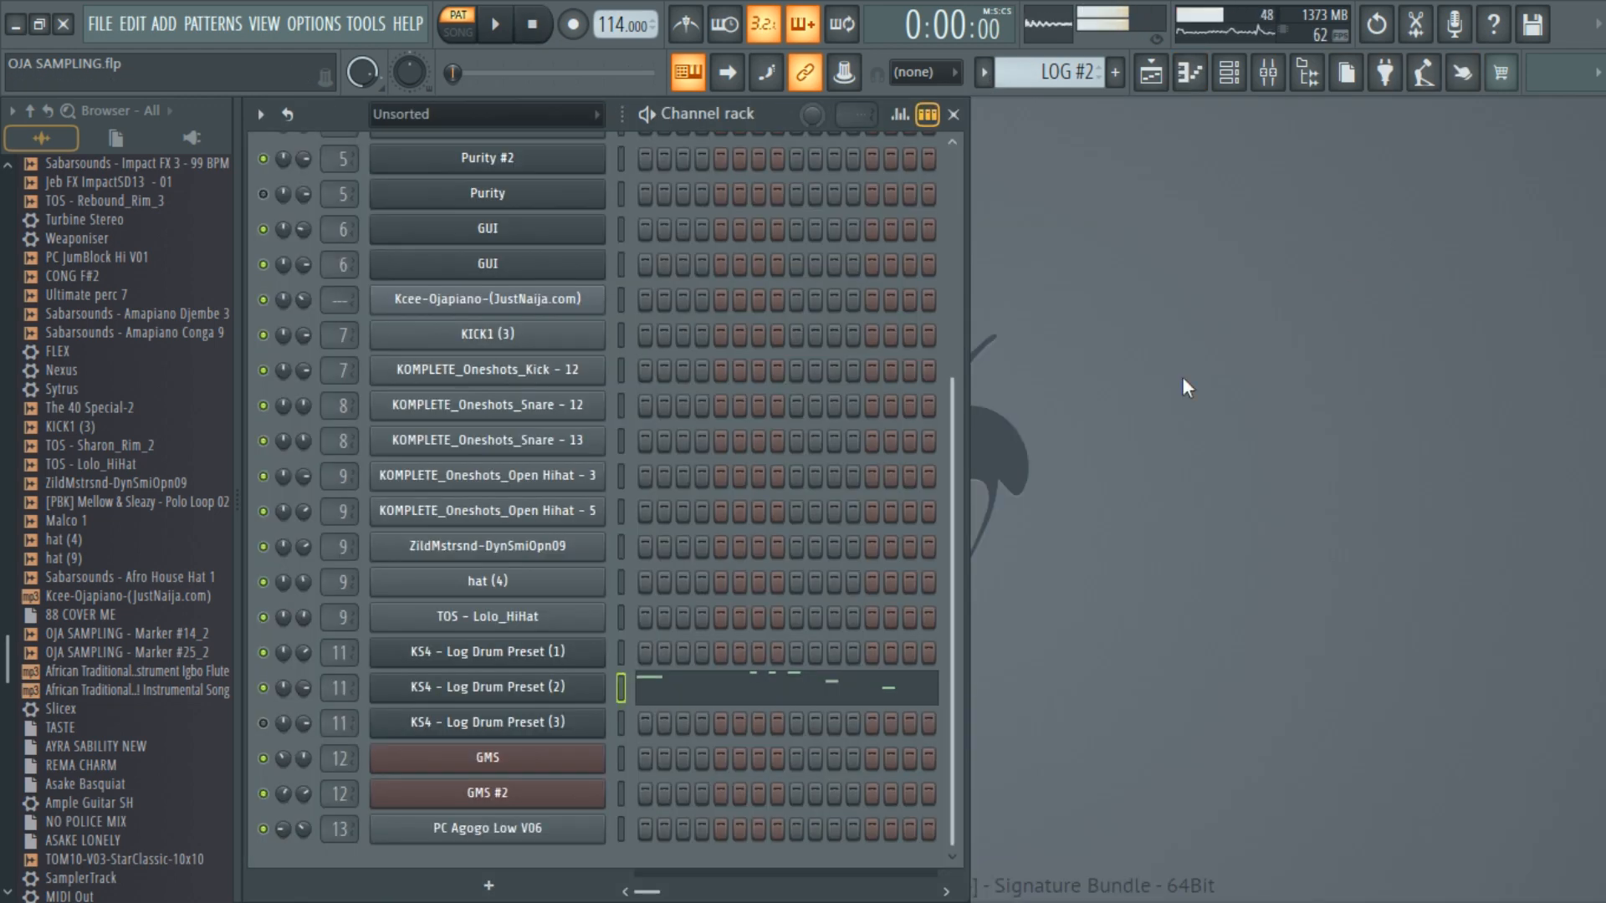
Step: Return to the playlist and look over the last section of the arrangement before going back to its beginning
click(1149, 76)
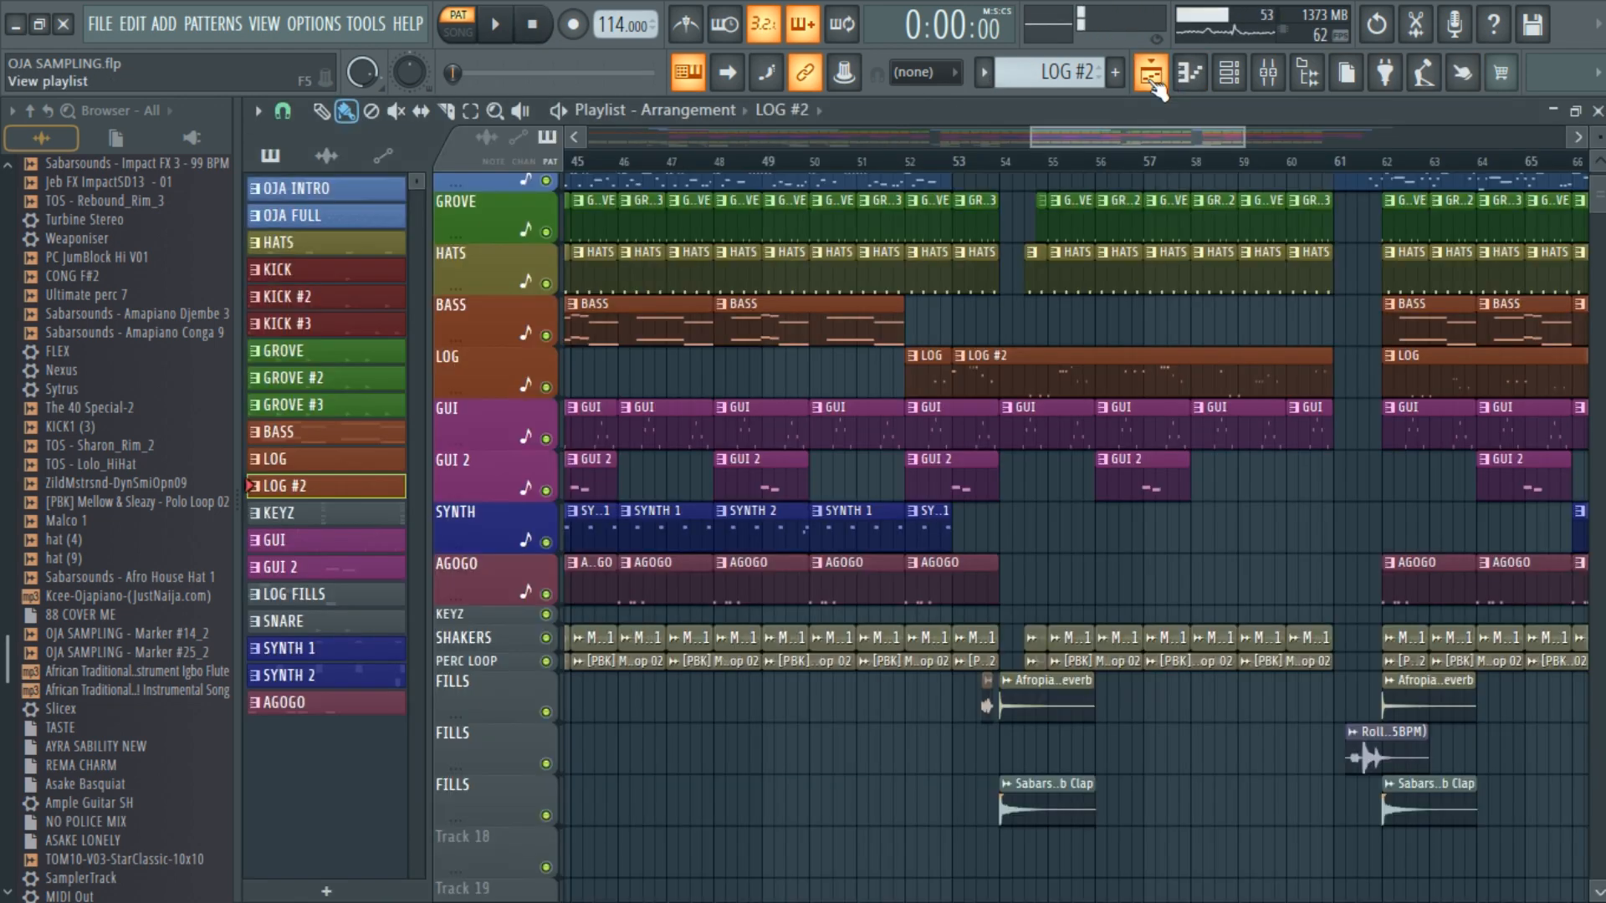
drag(1121, 148, 1362, 144)
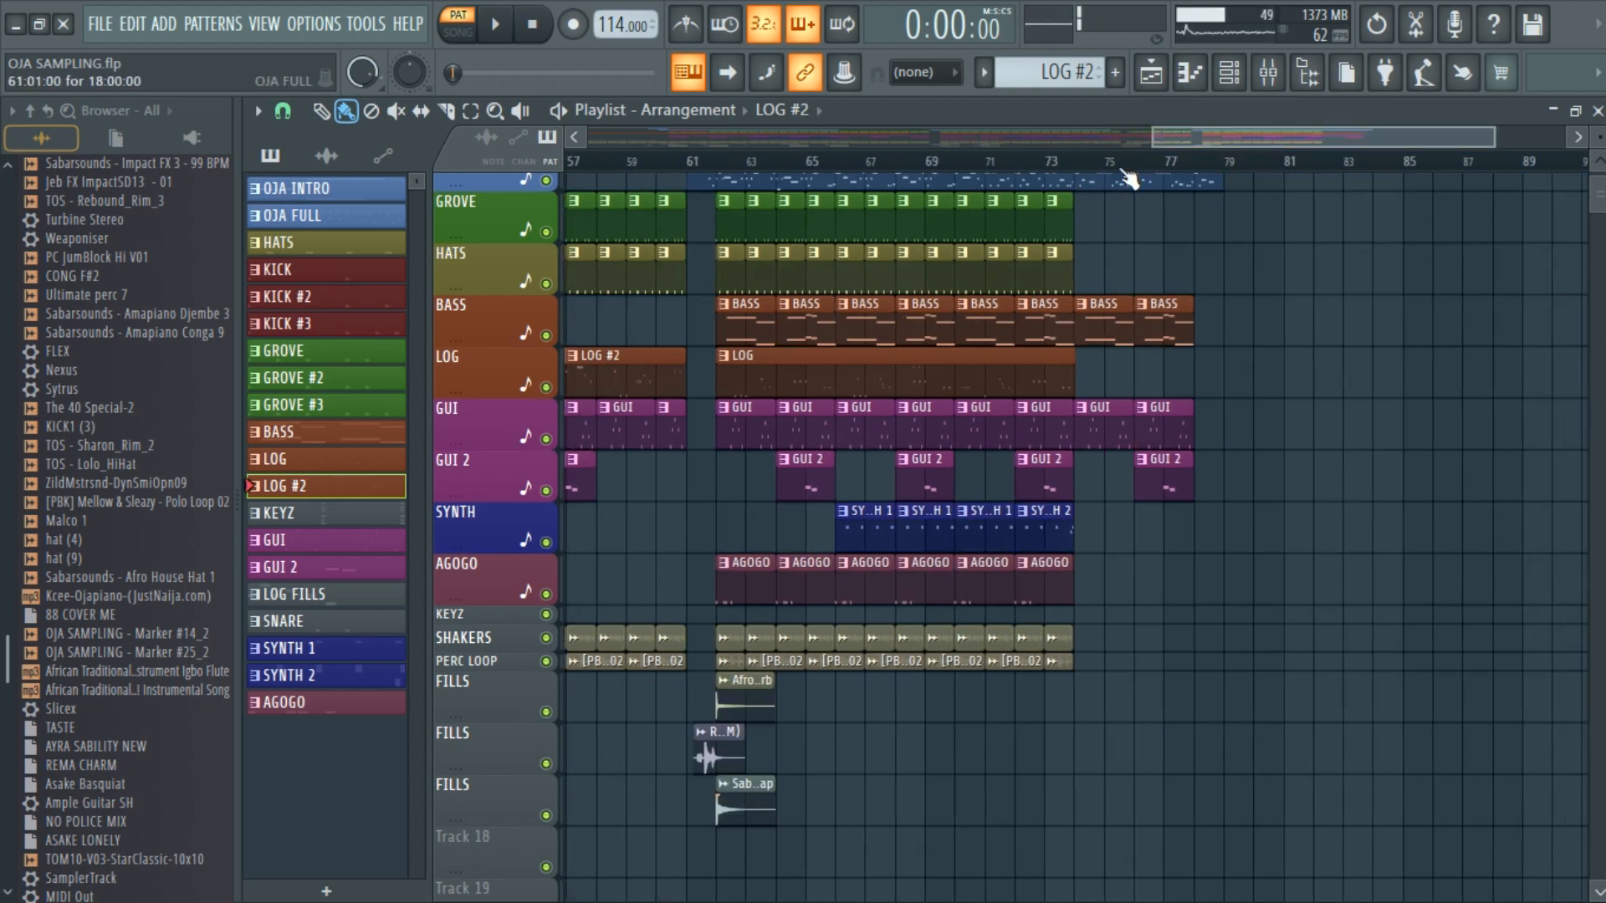
scroll(1096, 317, up, 2)
drag(1299, 138, 634, 148)
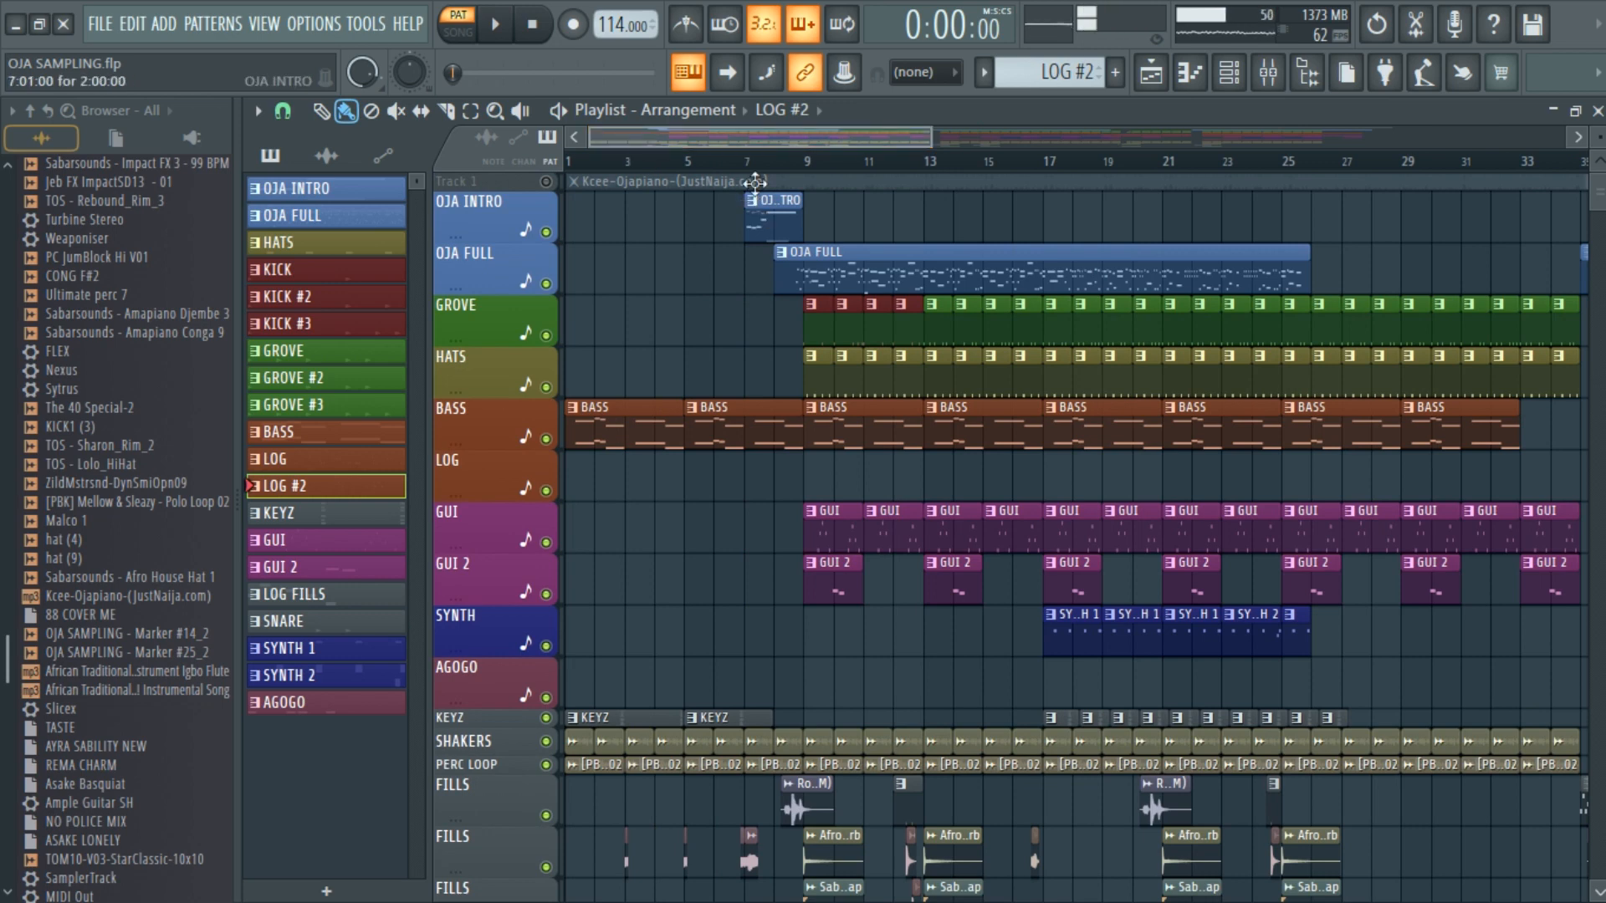
Step: Open the OJA INTRO pattern at bar 7, close its piano roll and view its Oja and Purity #2 channels
double_click(762, 219)
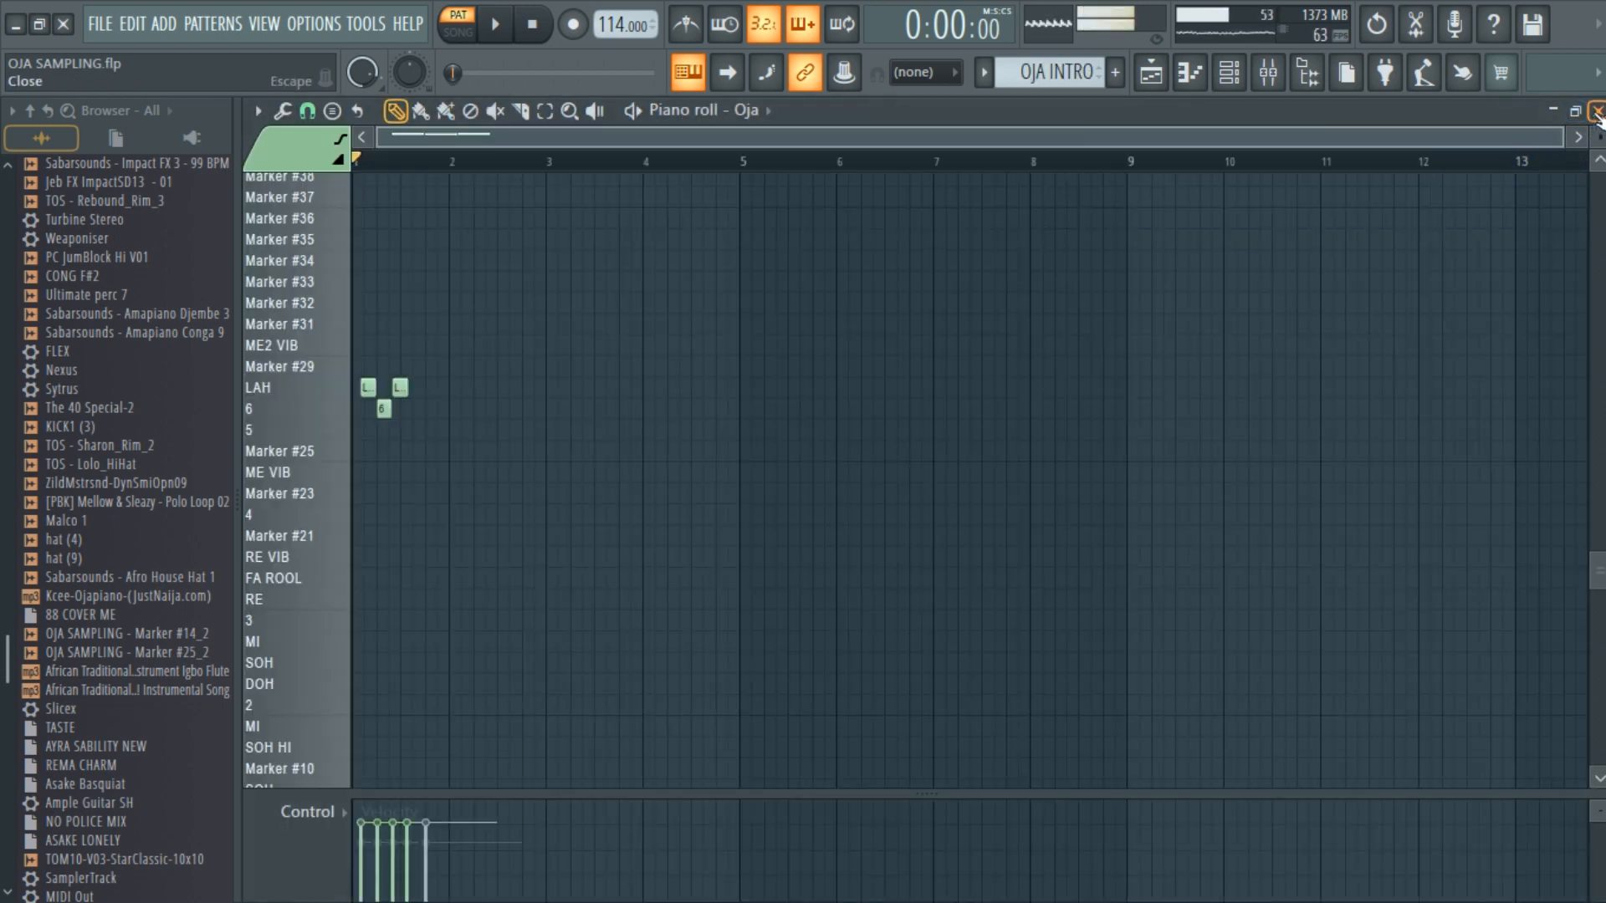
click(1596, 111)
scroll(836, 372, up, 3)
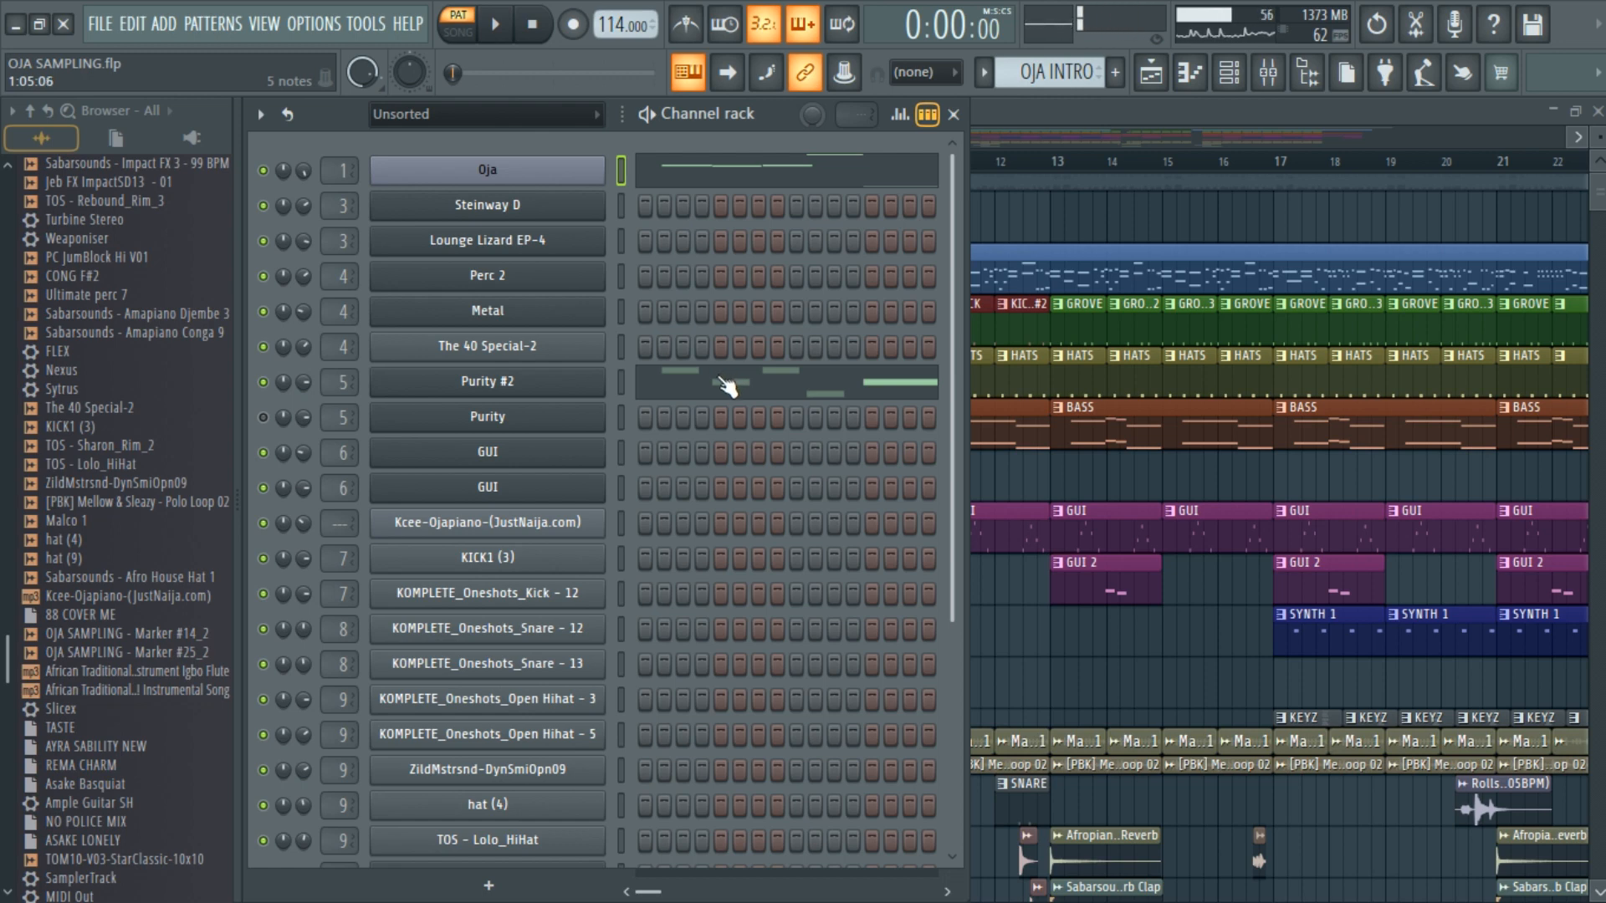
Step: Open the Oja channel's Slicex and audition slices of the flute sample, including Marker #23, ME VIB and RE VIB
click(540, 180)
drag(1135, 183, 926, 127)
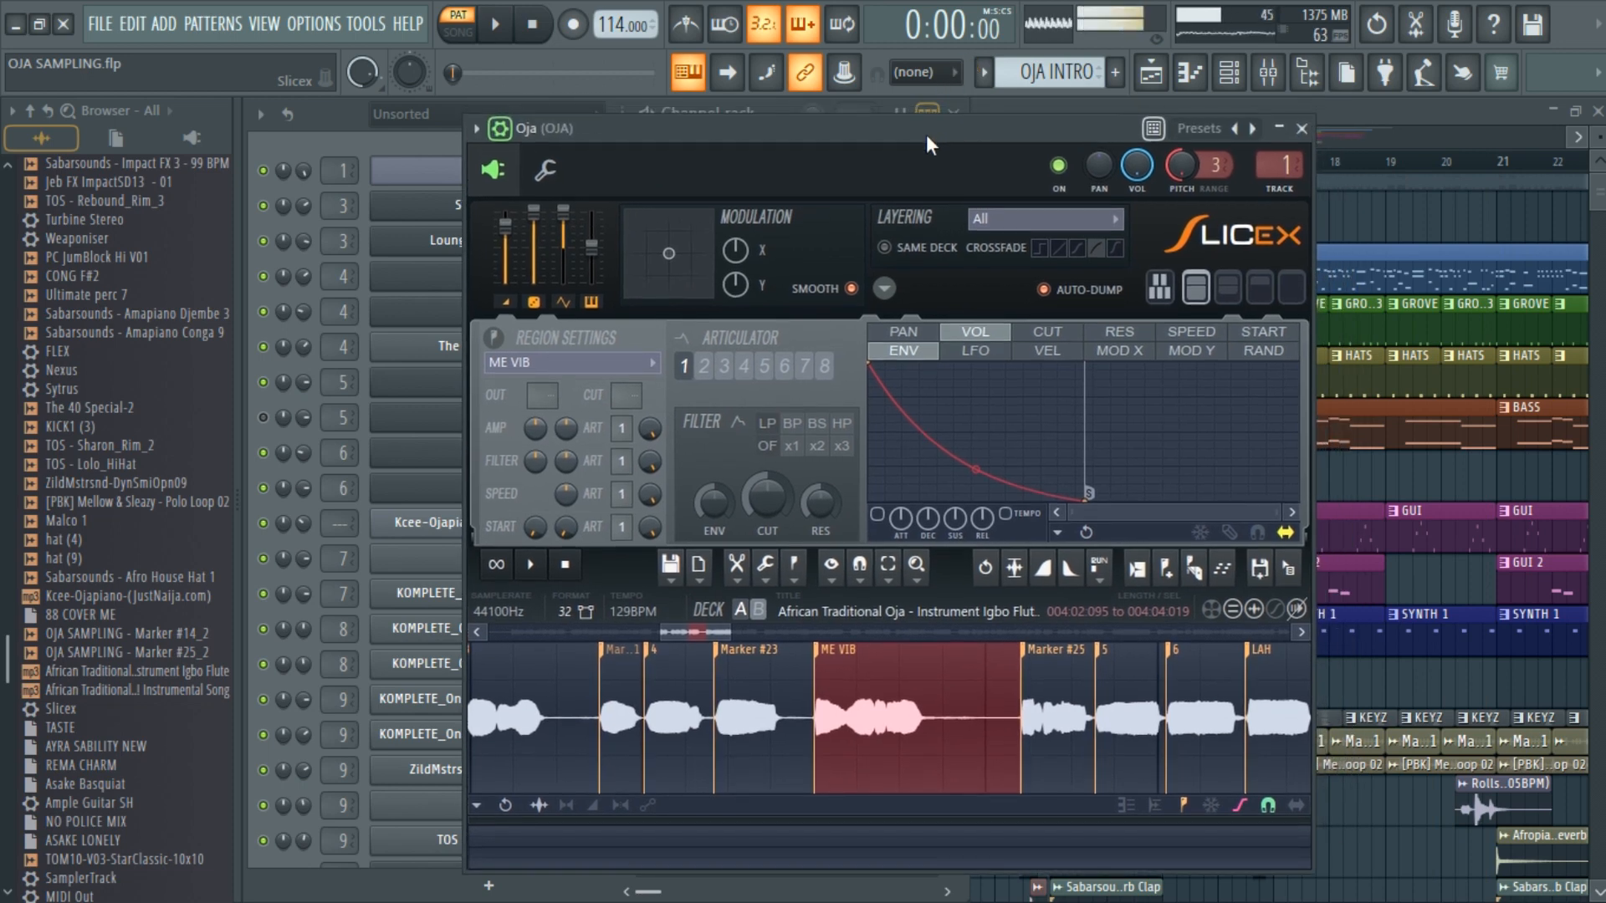
click(890, 729)
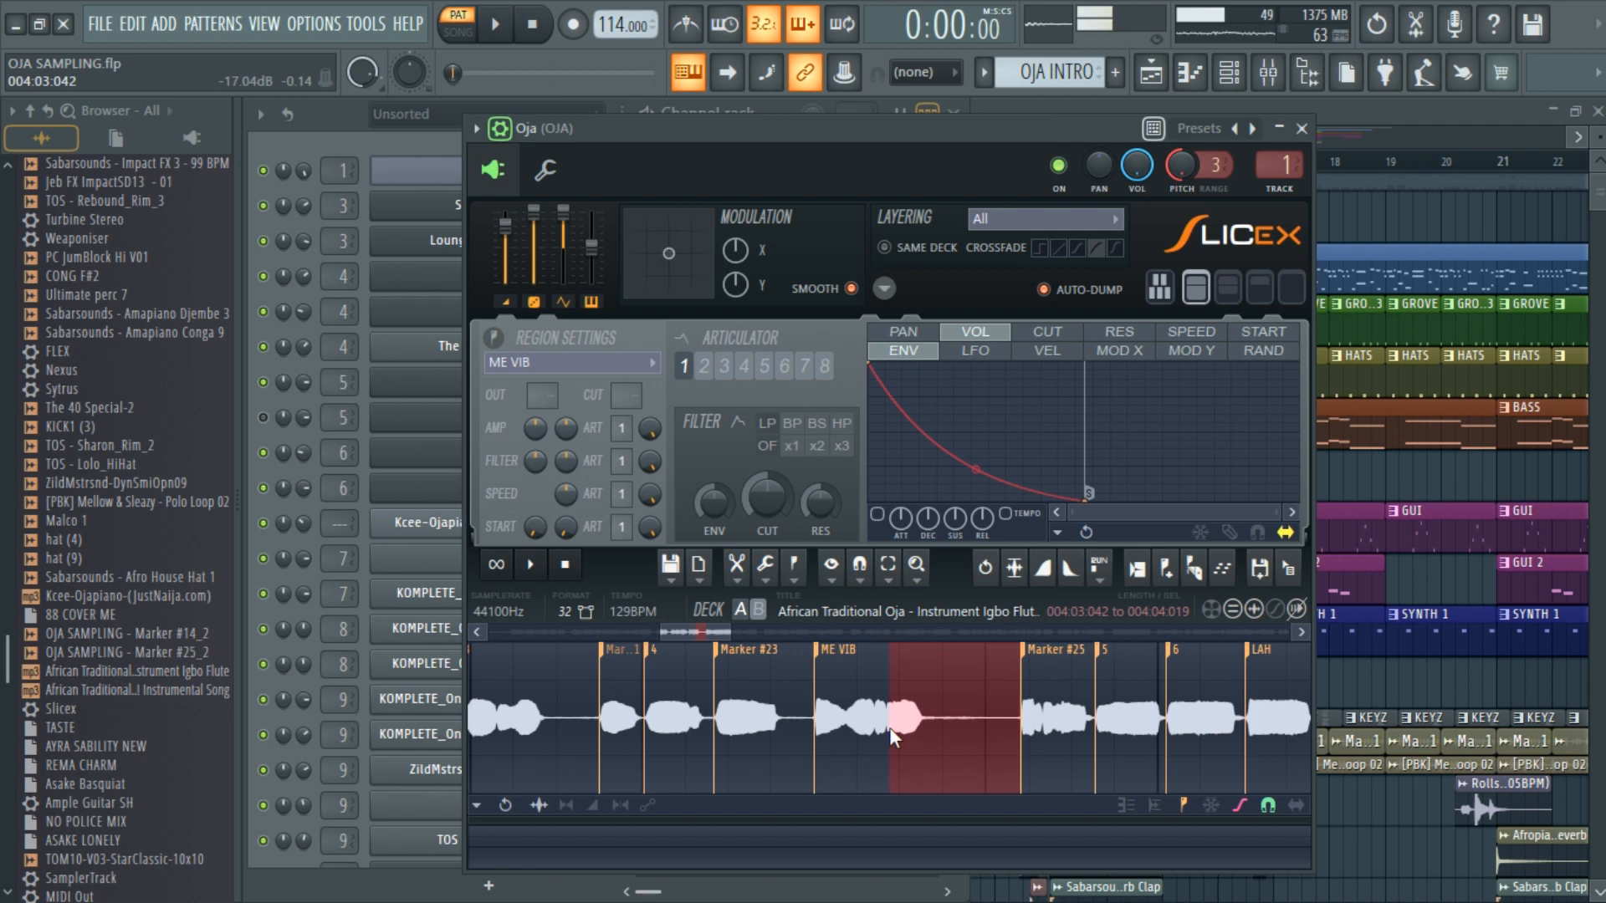
click(752, 707)
click(855, 713)
click(1121, 730)
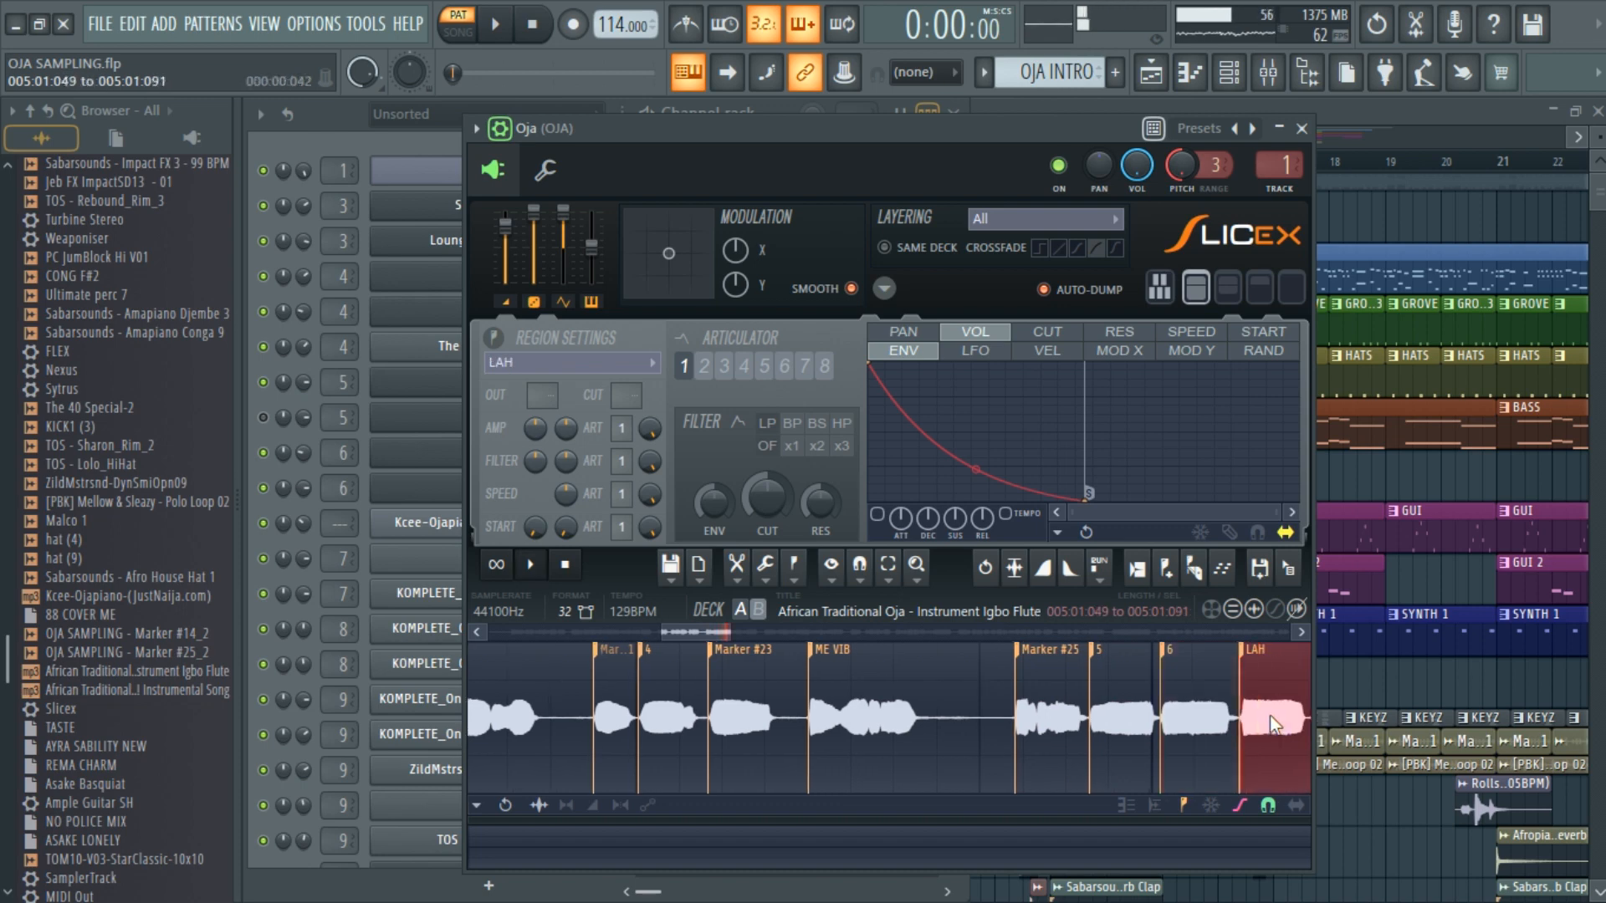
click(722, 713)
click(523, 728)
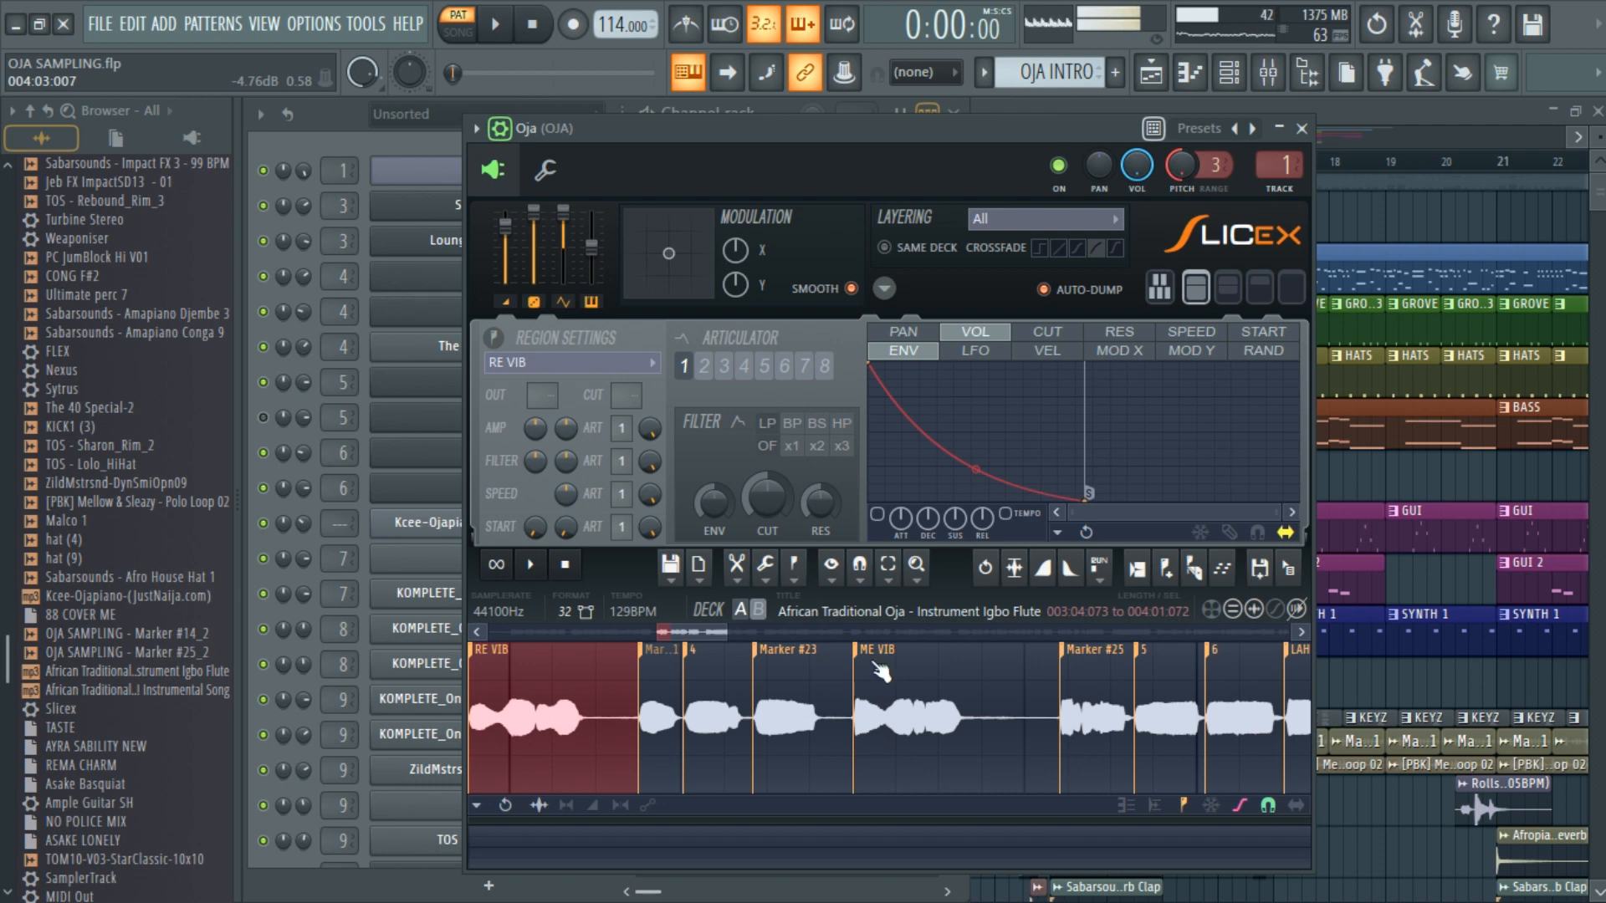
Step: Audition the ME VIB, Marker #25 and 5 slices, then close Slicex and return to the playlist
click(956, 666)
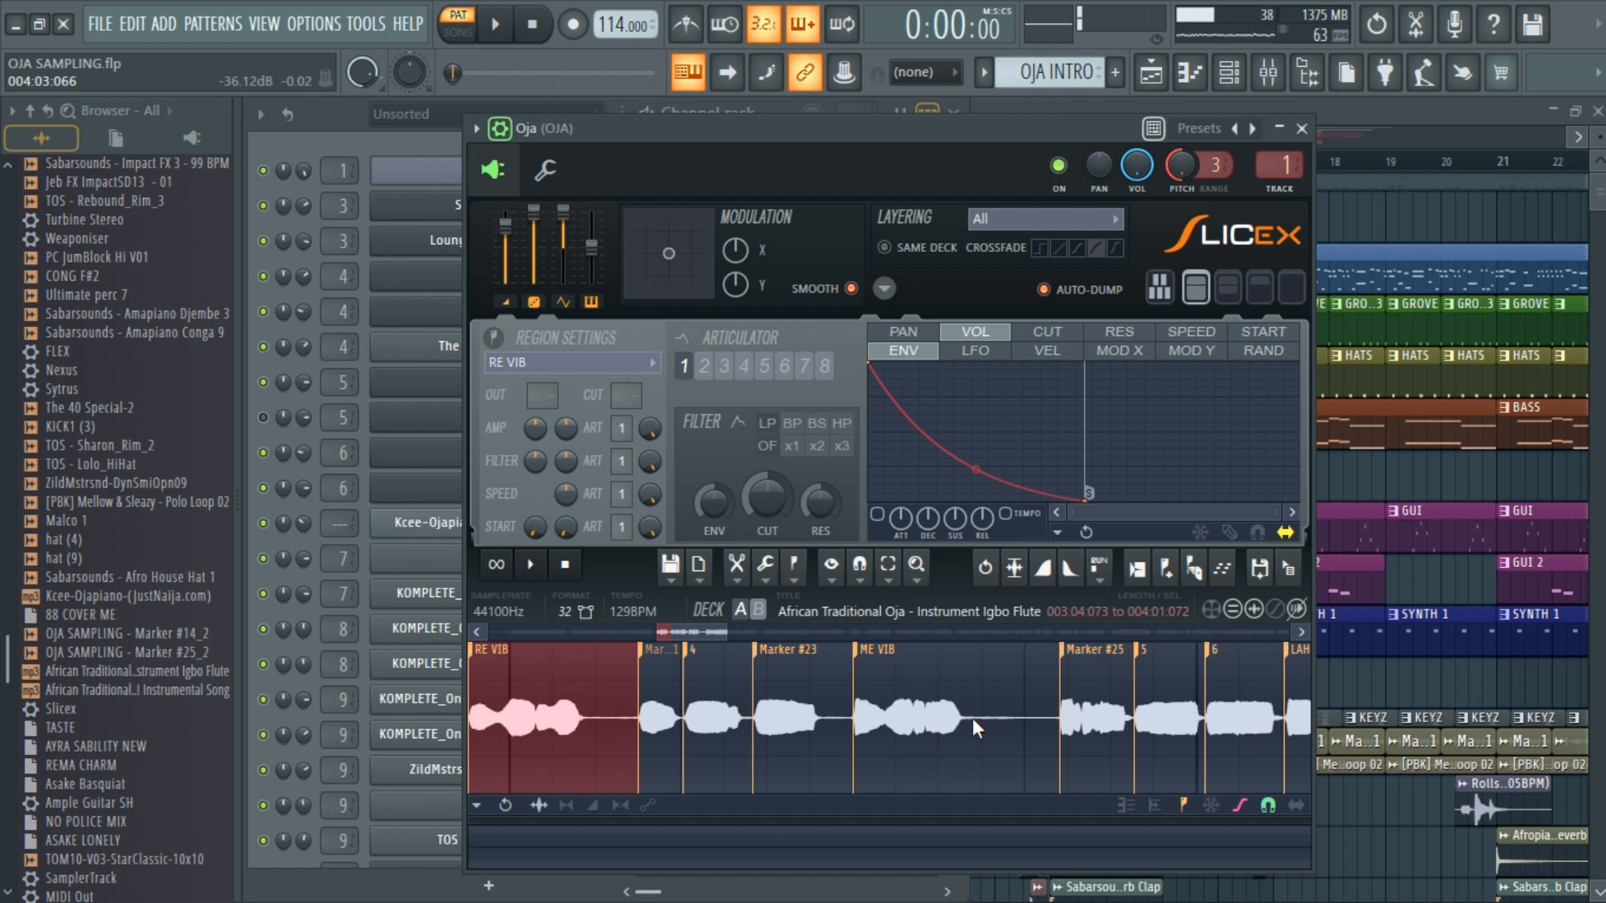
click(931, 733)
click(1096, 725)
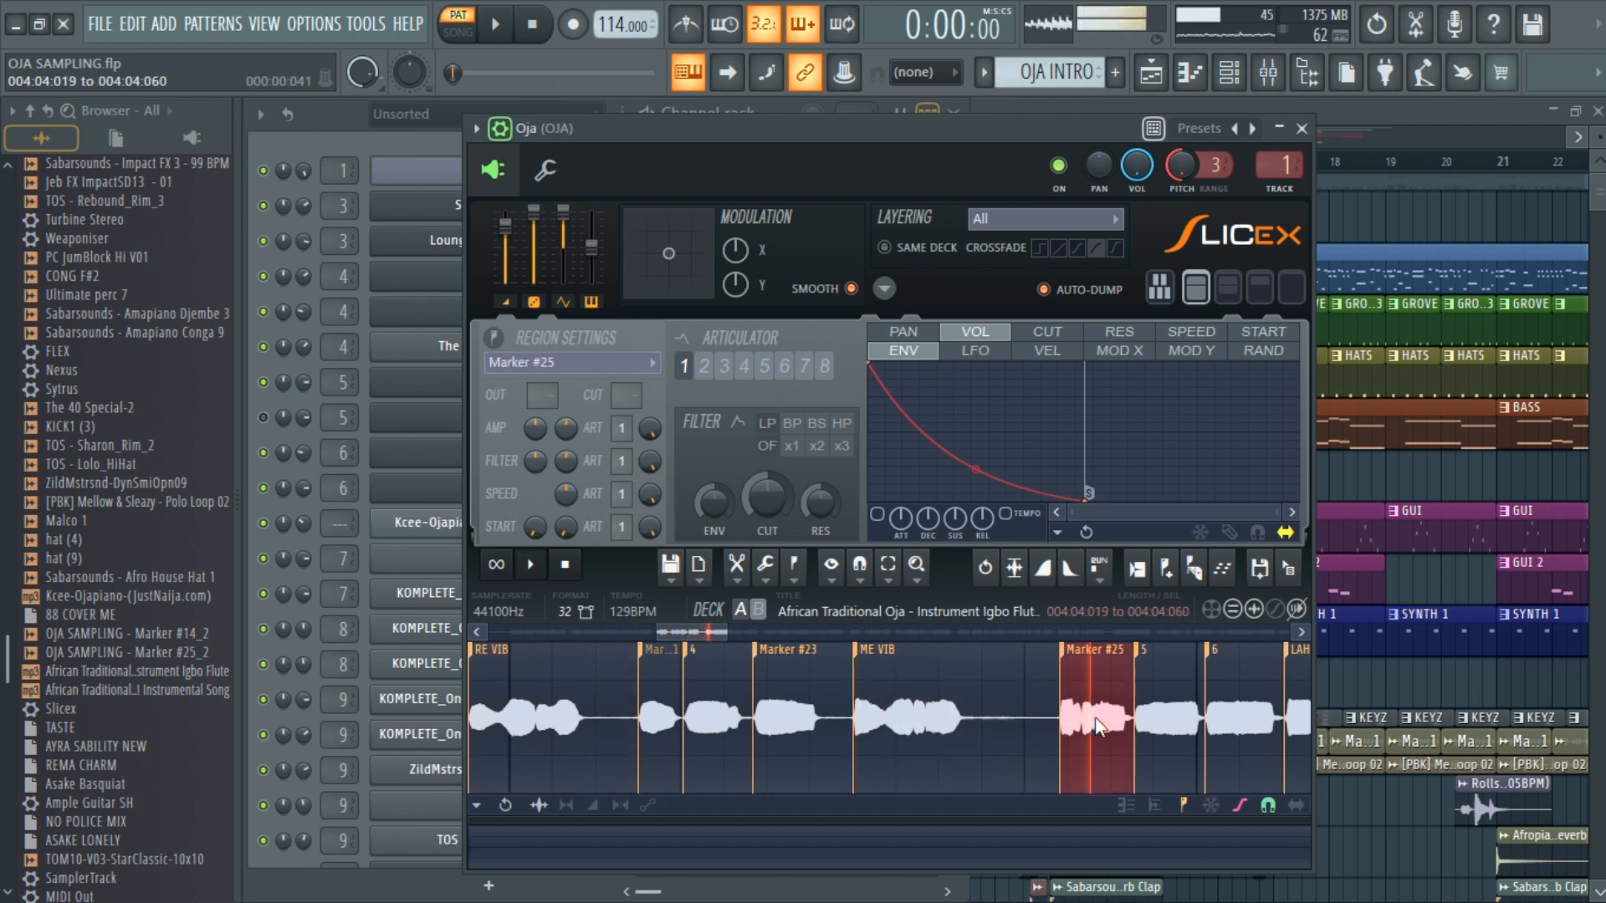
click(1163, 724)
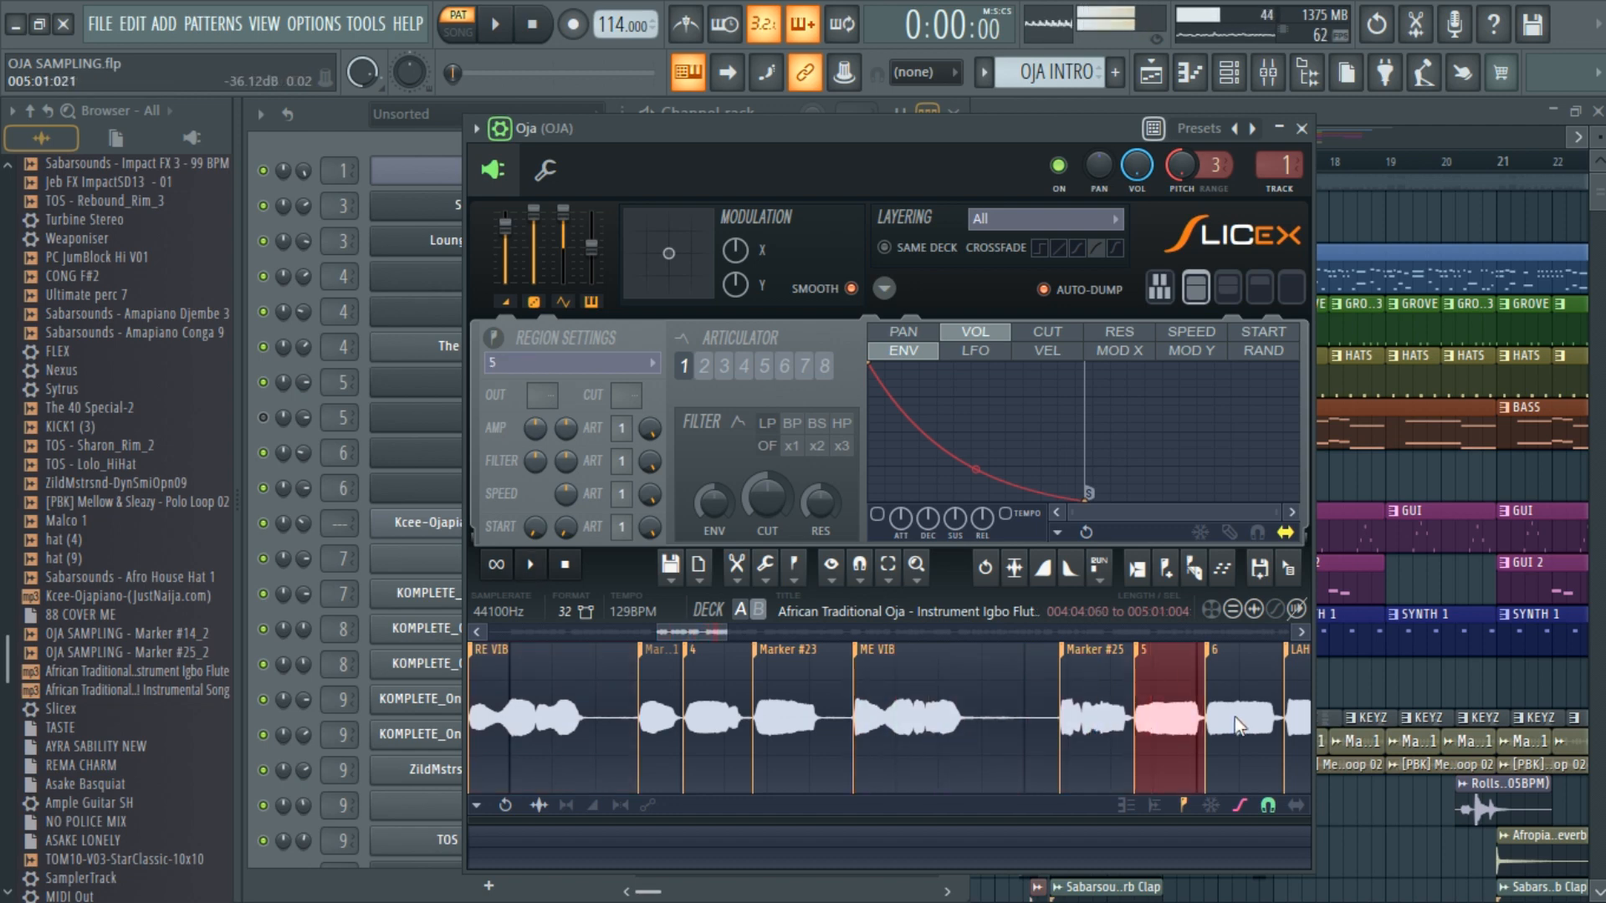
click(1302, 128)
click(1332, 108)
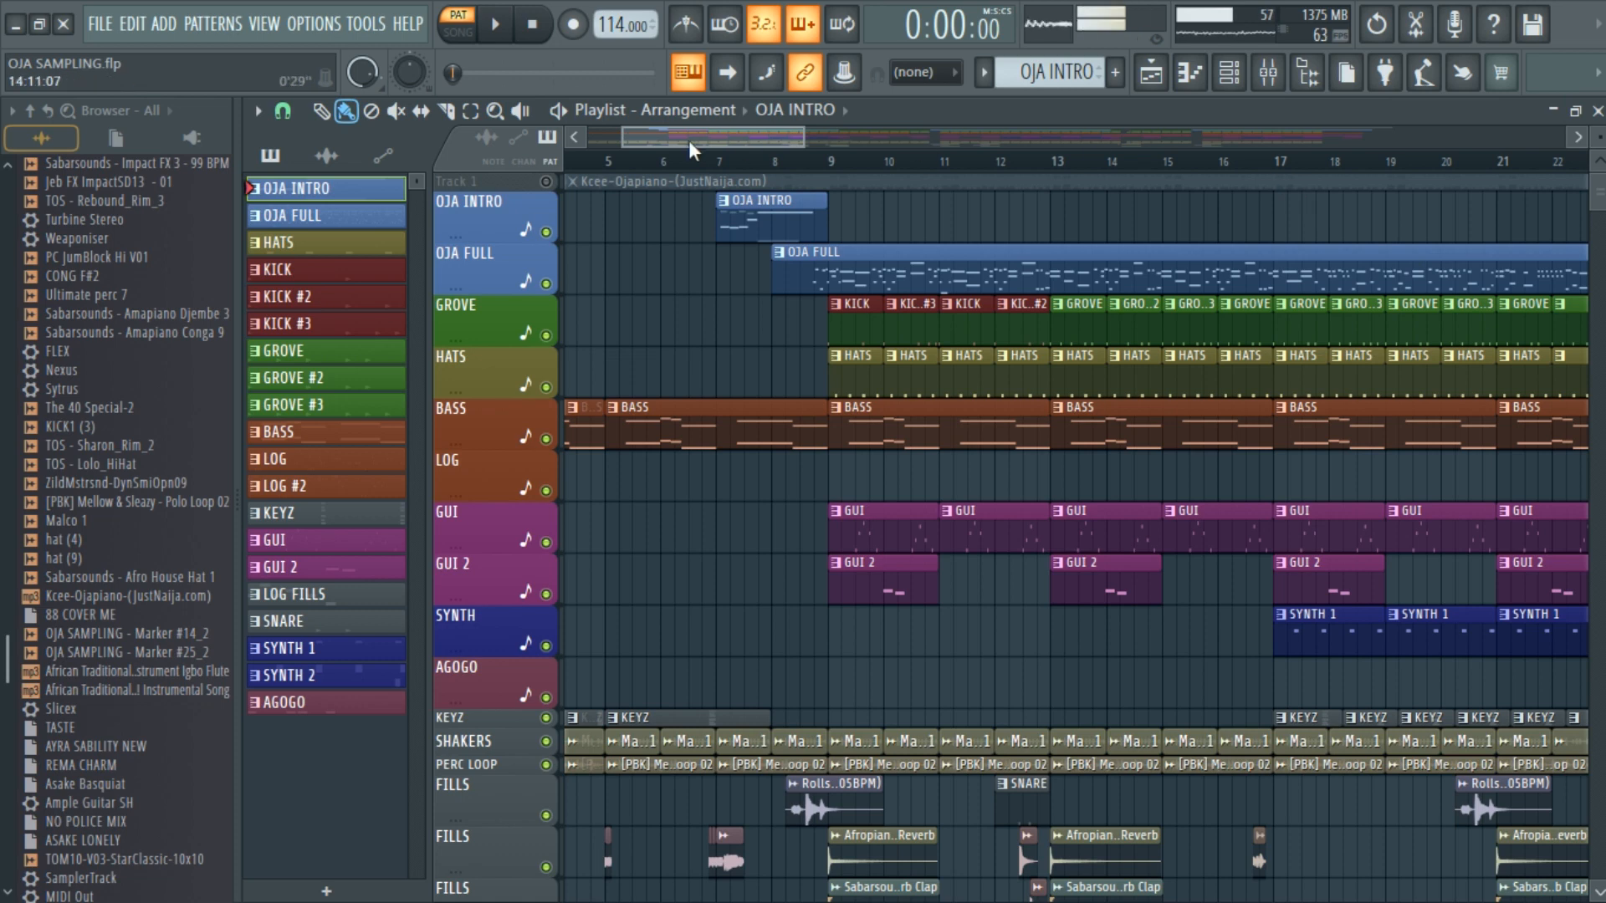
scroll(718, 173, up, 3)
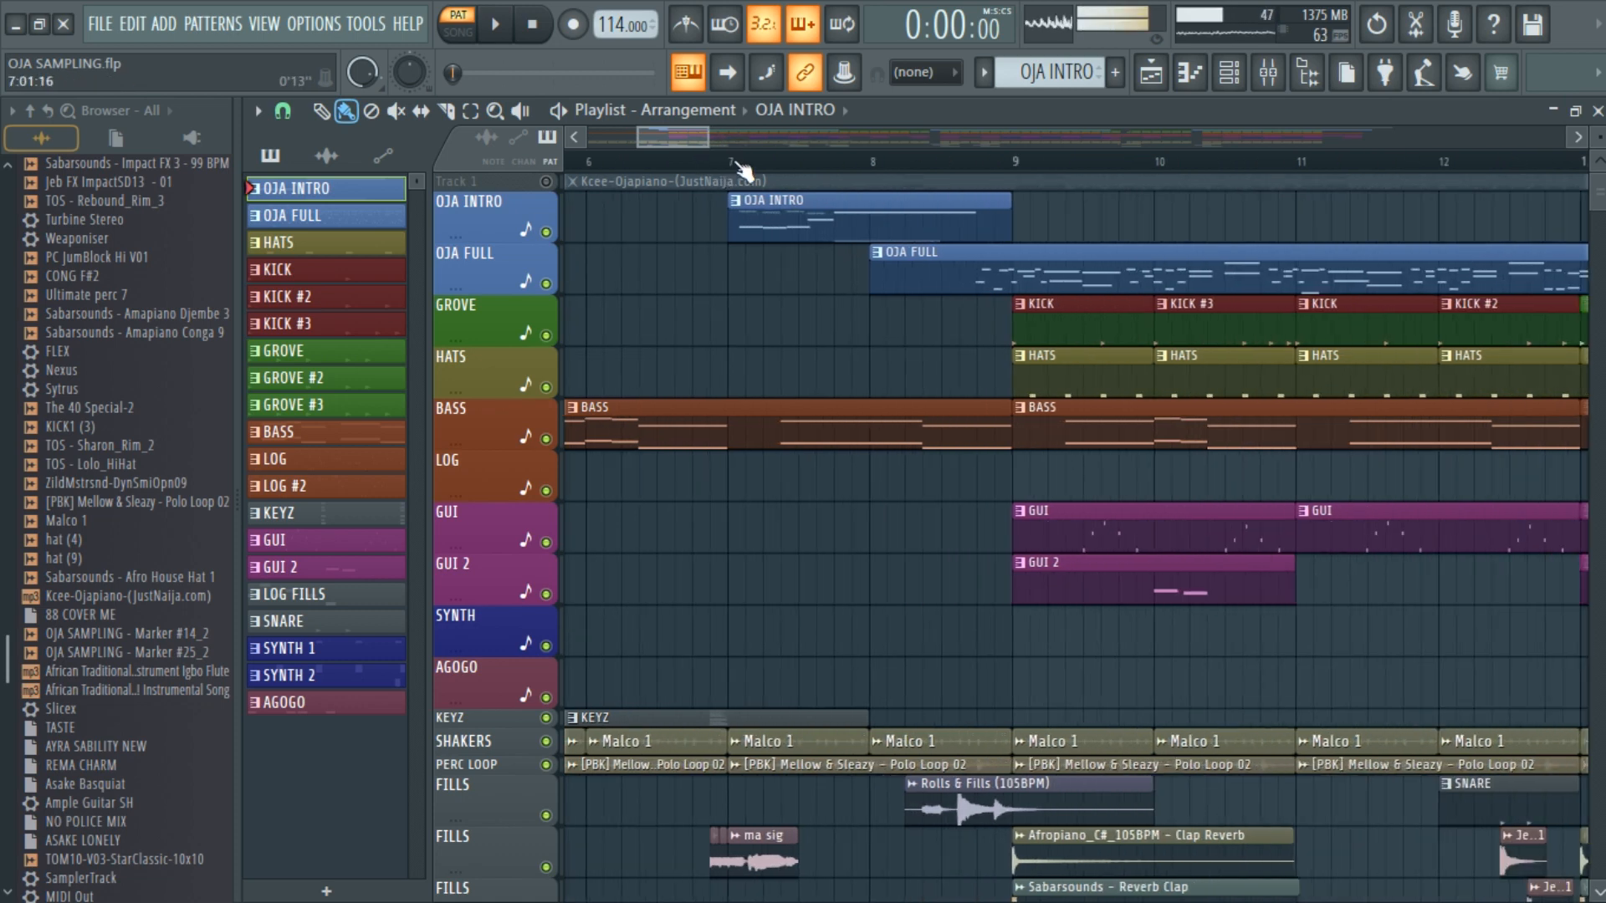
scroll(742, 171, down, 3)
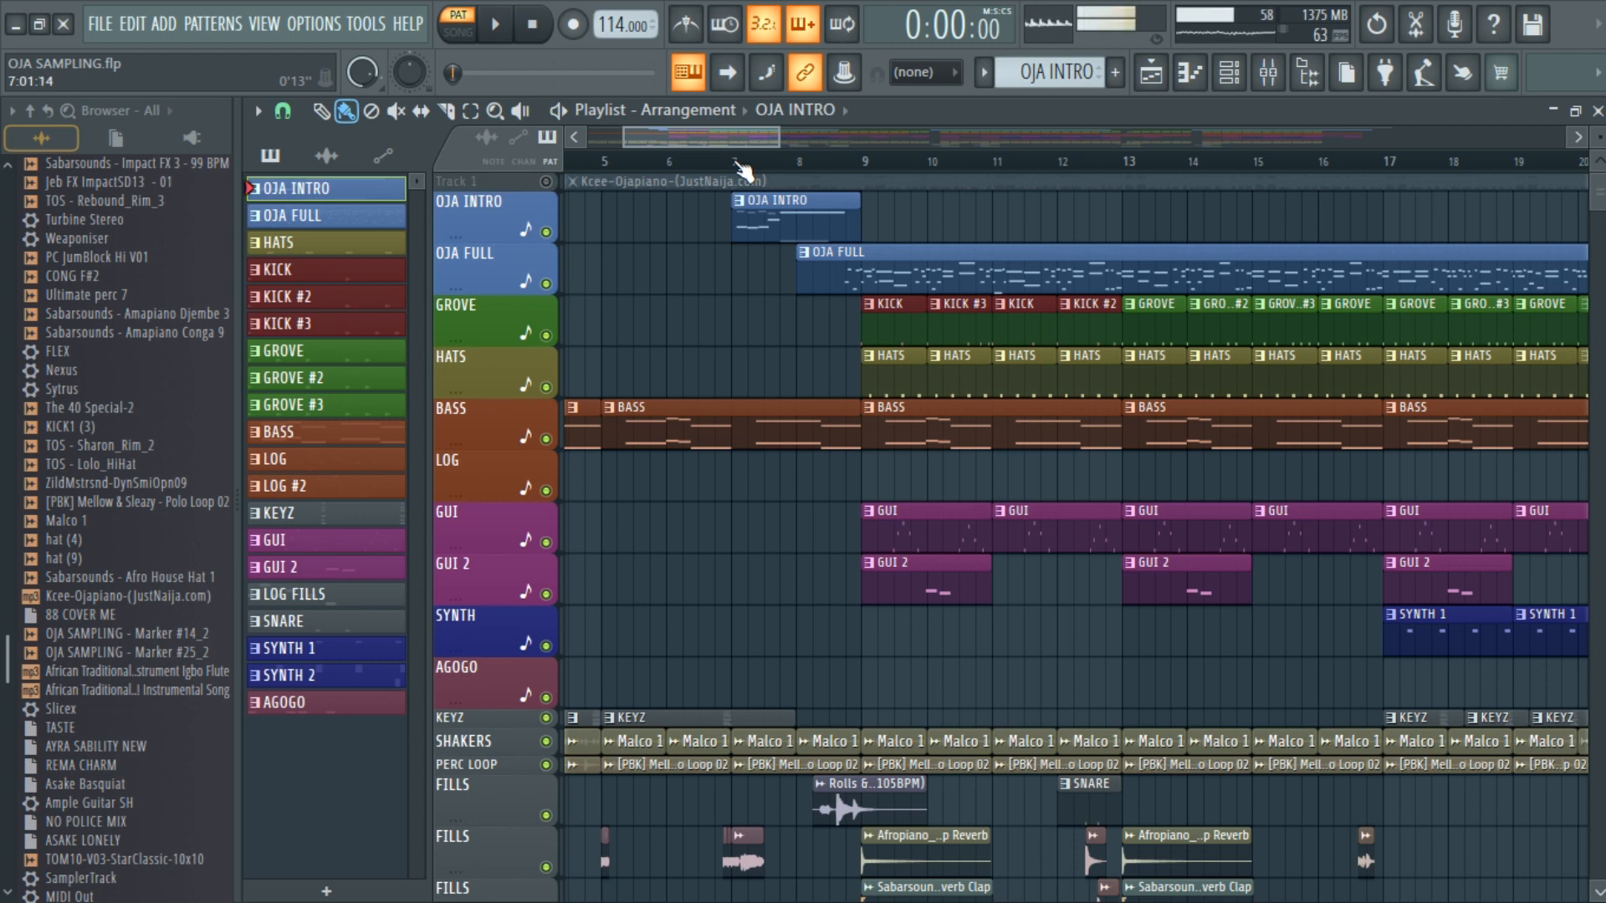
scroll(740, 171, up, 3)
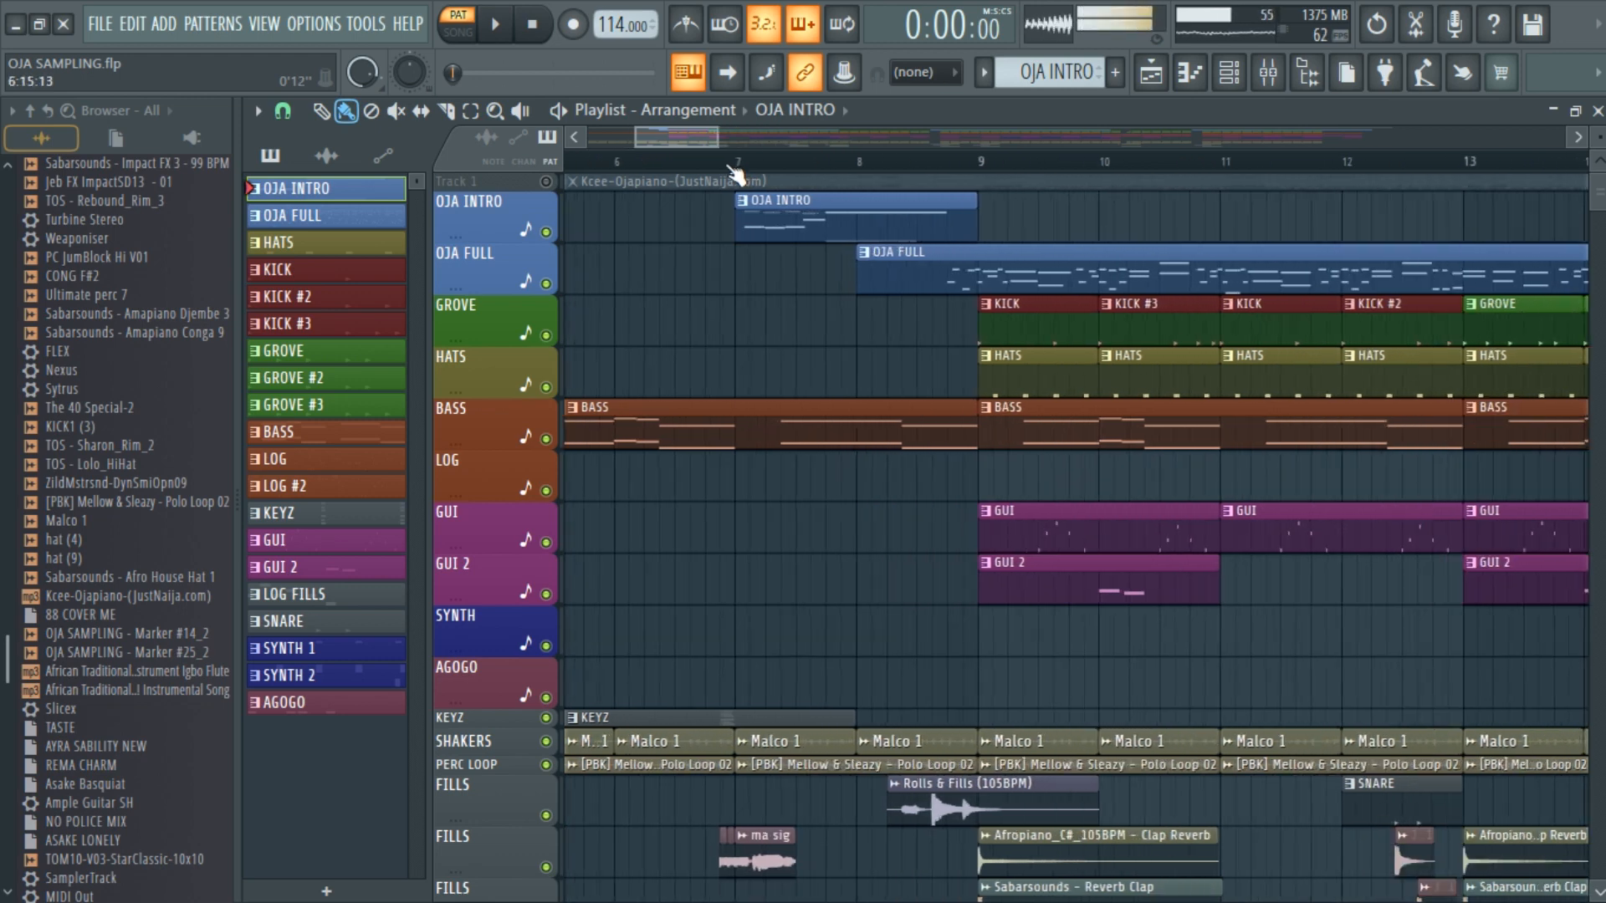
scroll(736, 173, down, 3)
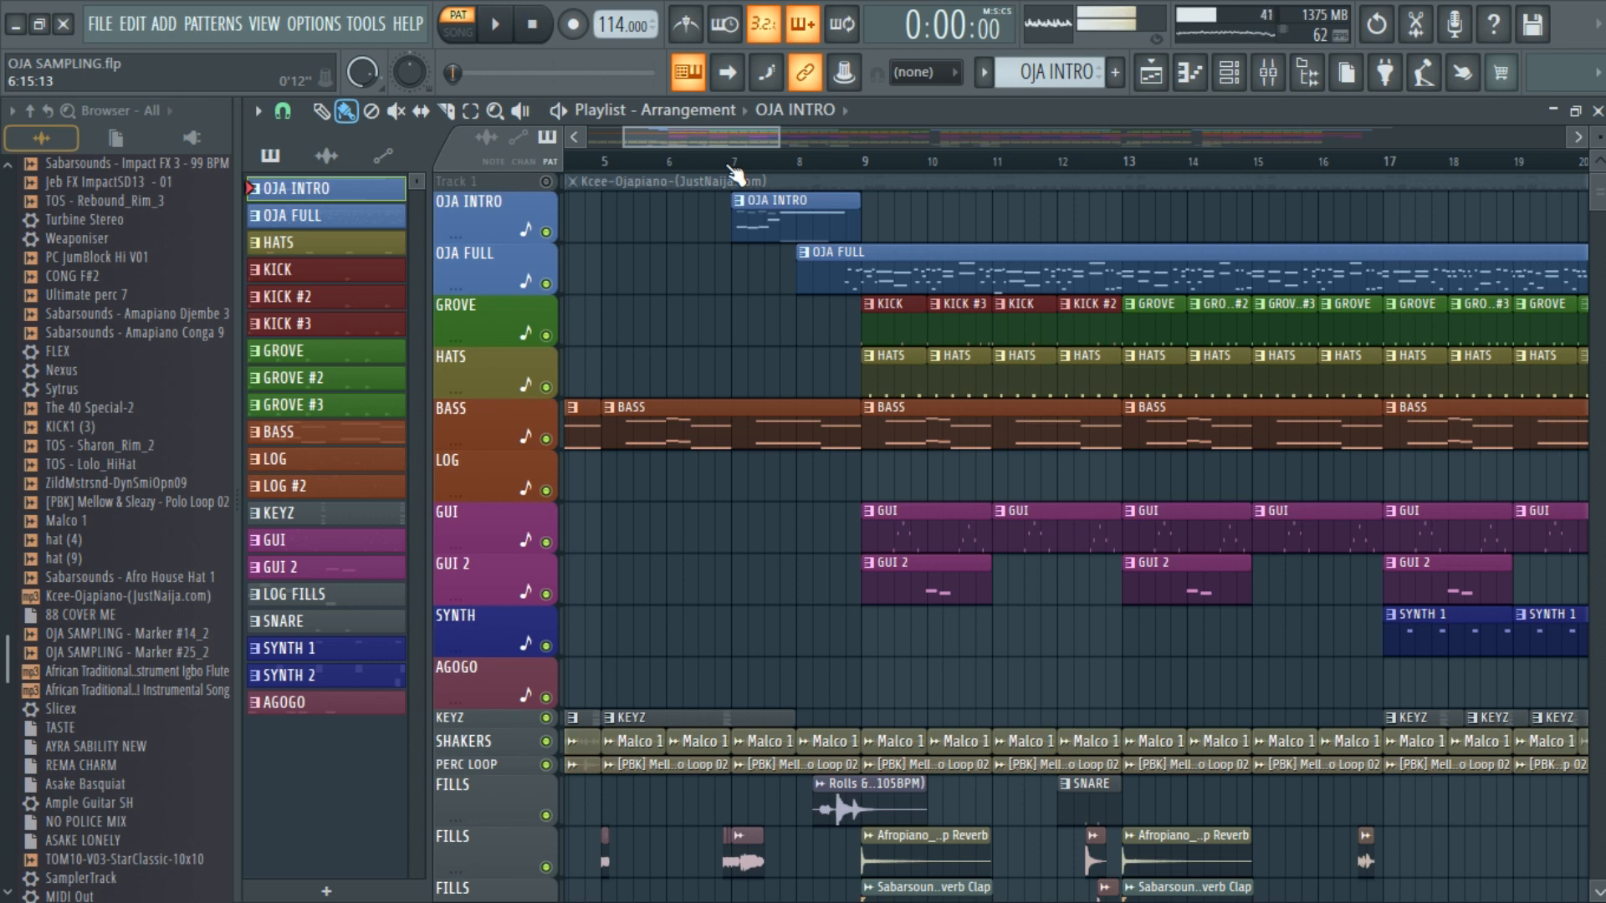
scroll(735, 174, up, 3)
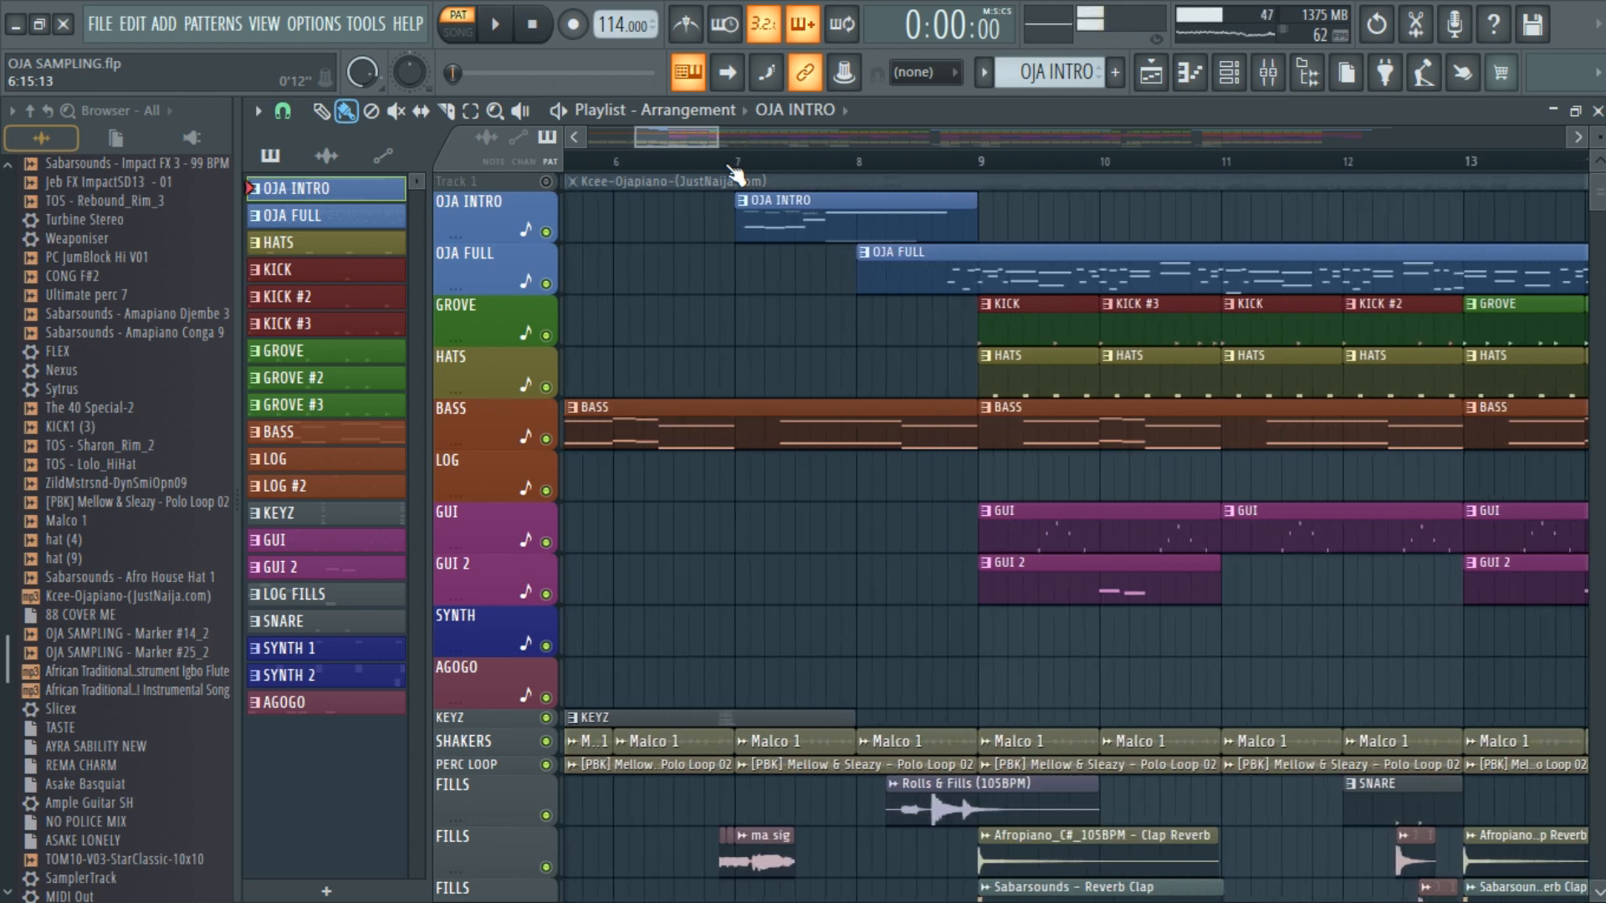
scroll(734, 174, down, 3)
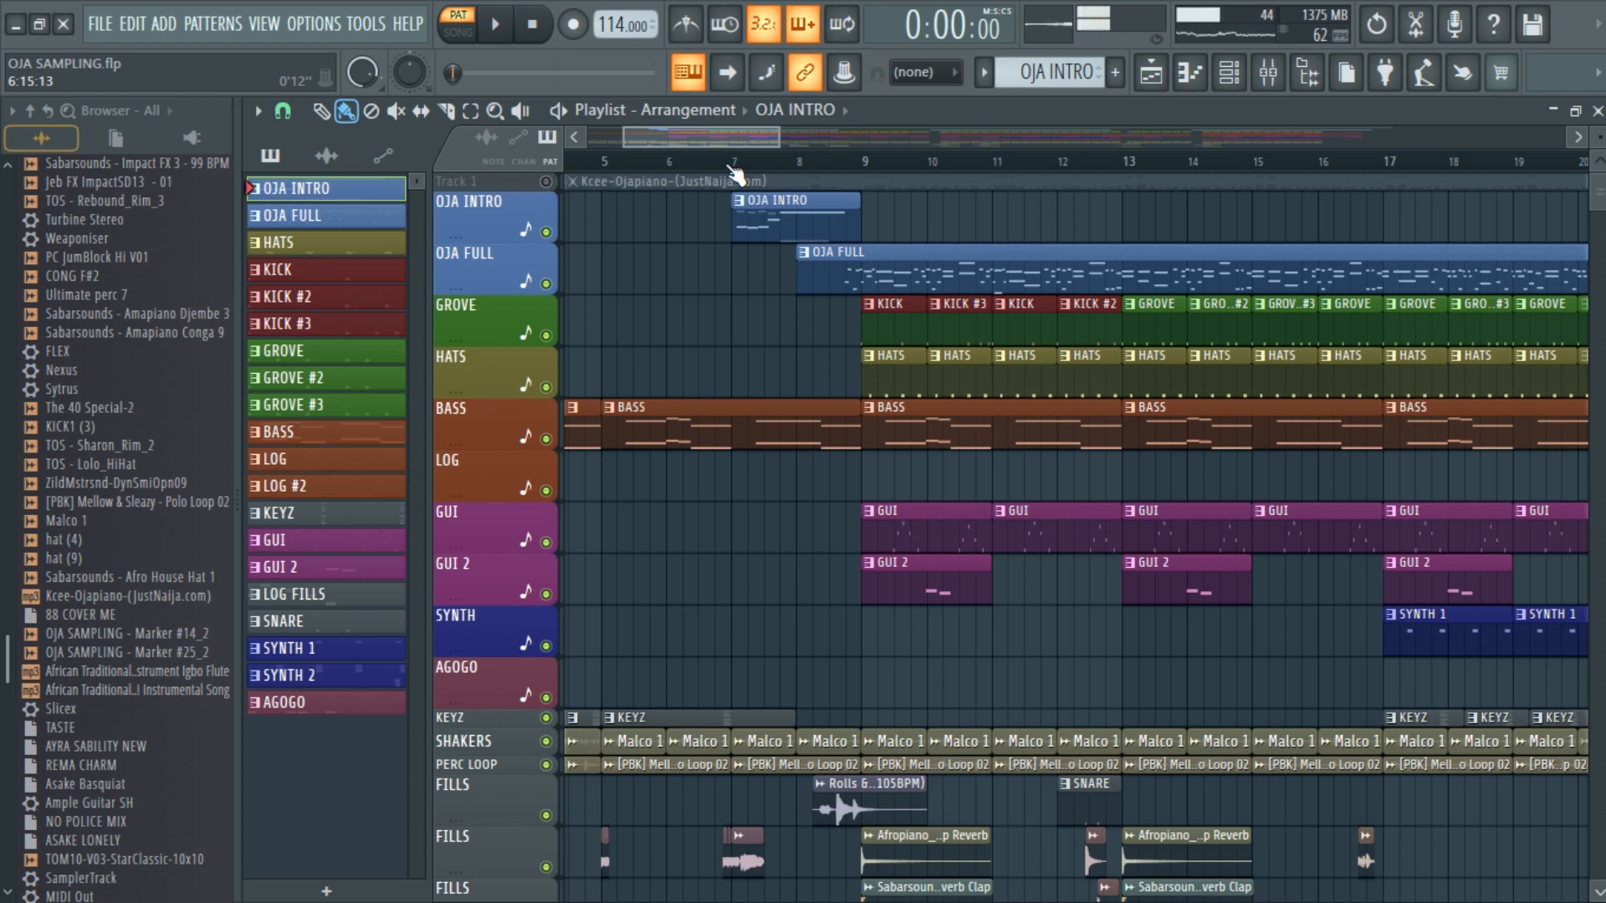
scroll(734, 174, down, 1)
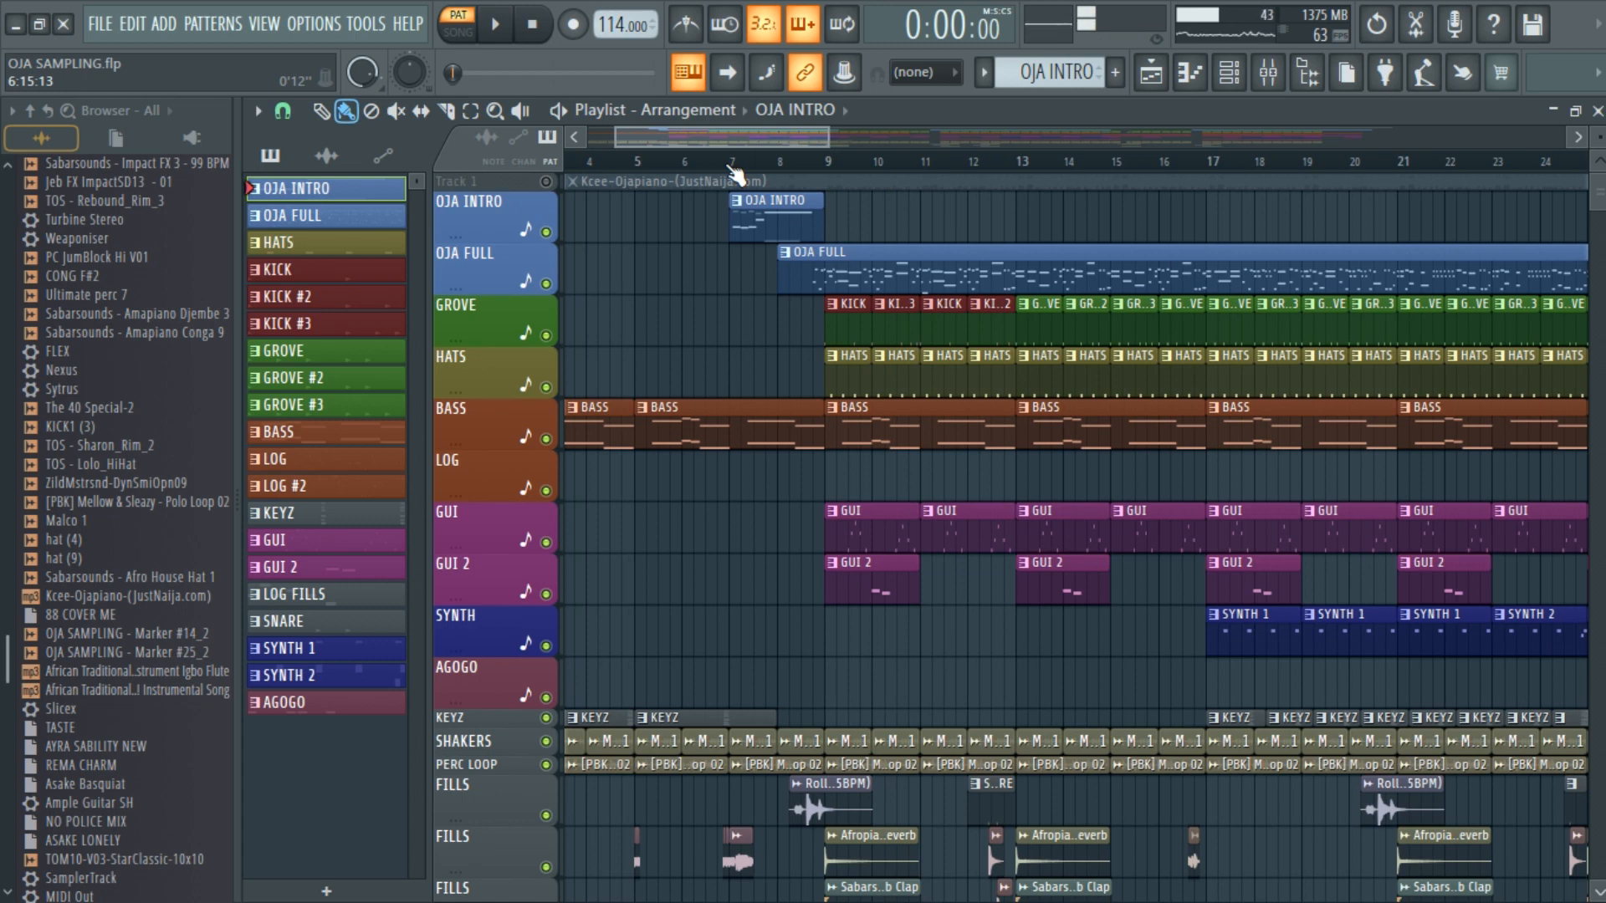
scroll(734, 174, up, 2)
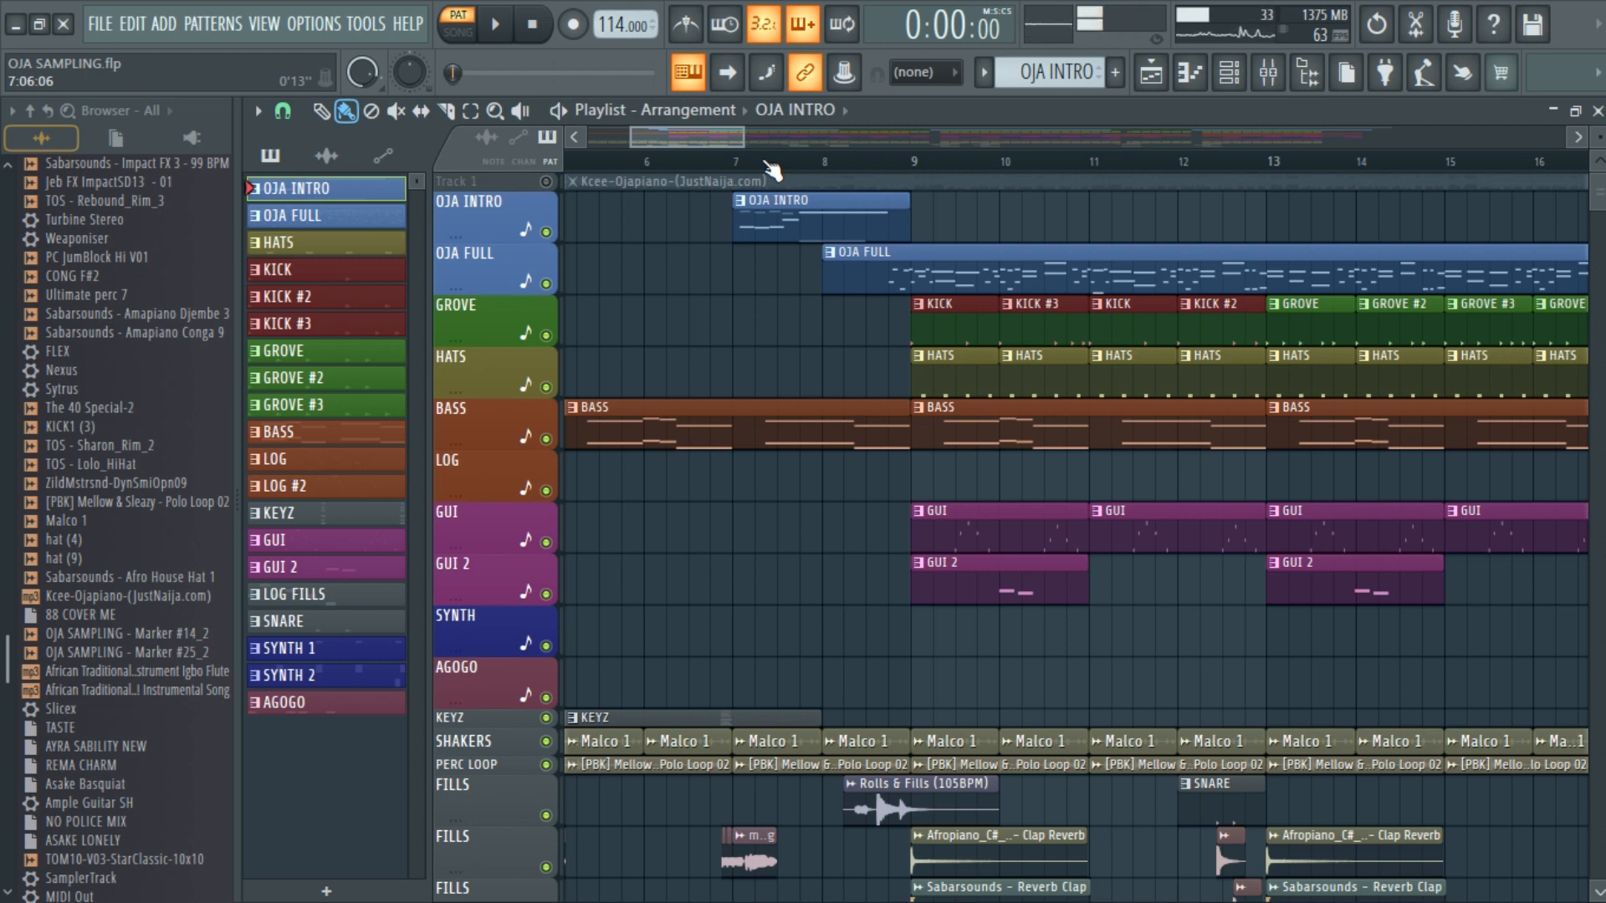
scroll(743, 172, down, 2)
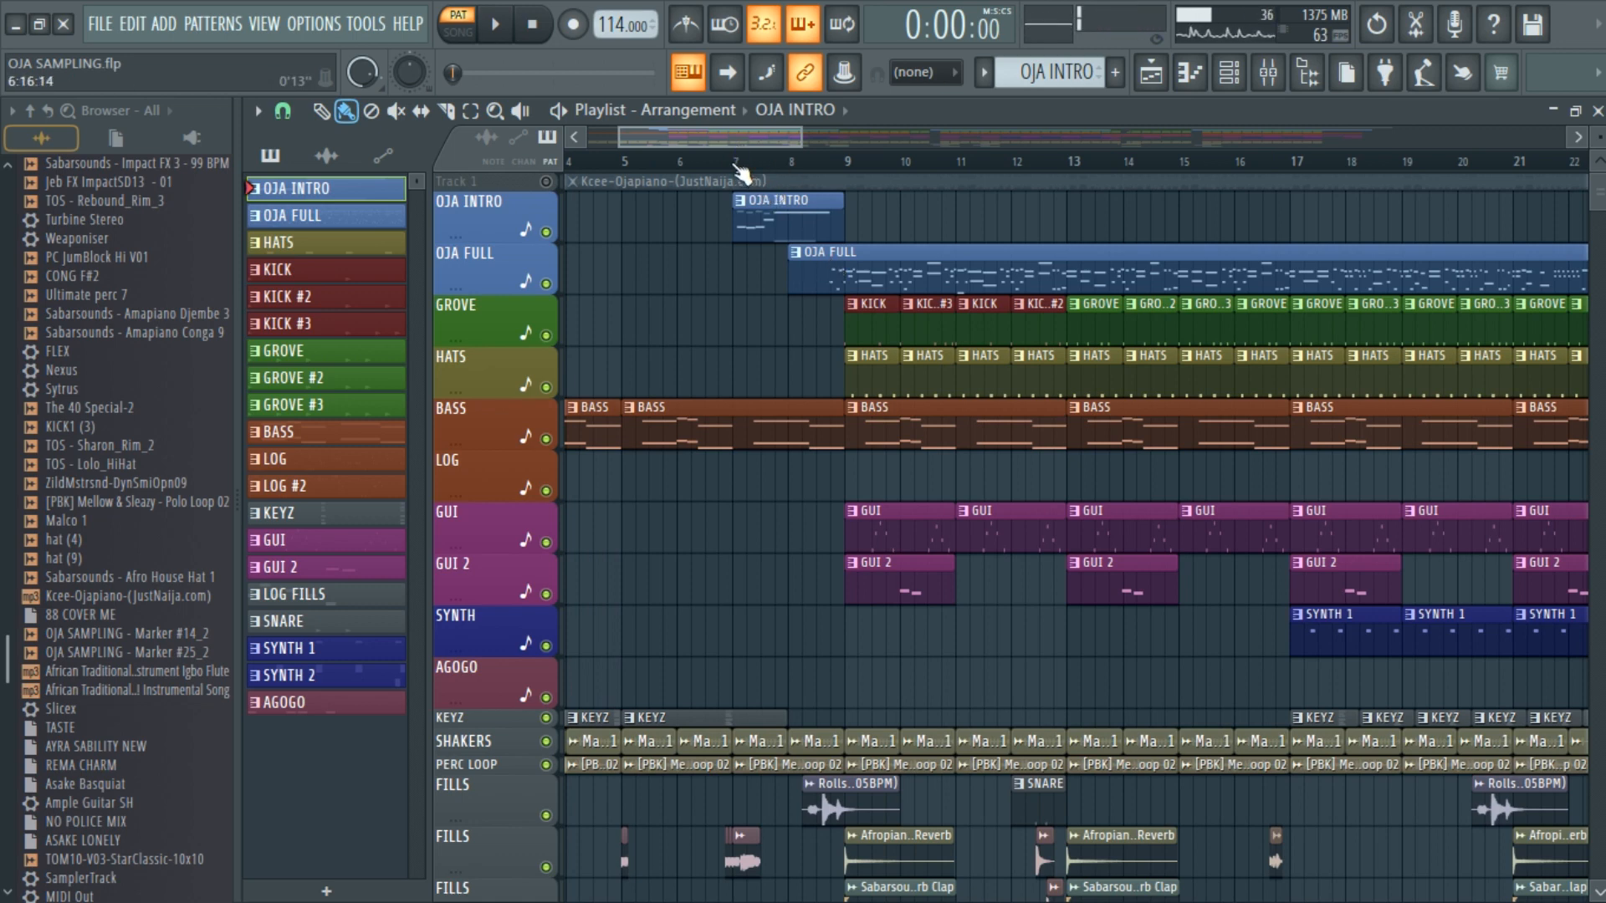
Step: Play the song from bar 7, then audition OJA INTRO alone while viewing its Oja notes in the piano roll, and close it
click(738, 169)
double_click(778, 221)
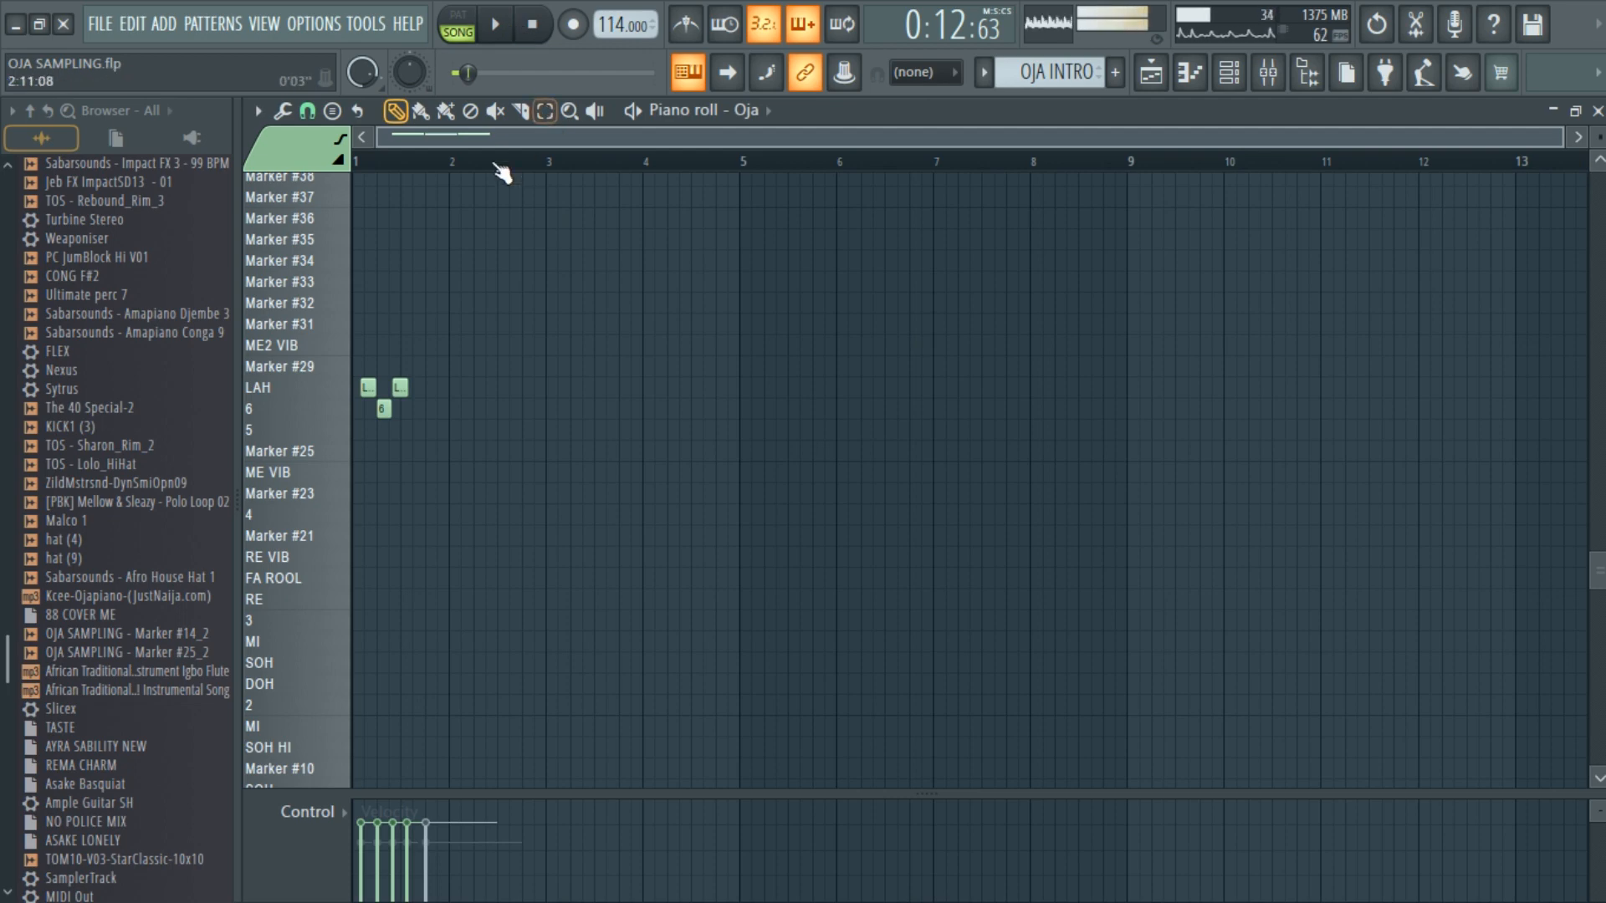
scroll(490, 140, up, 6)
click(468, 25)
key(space)
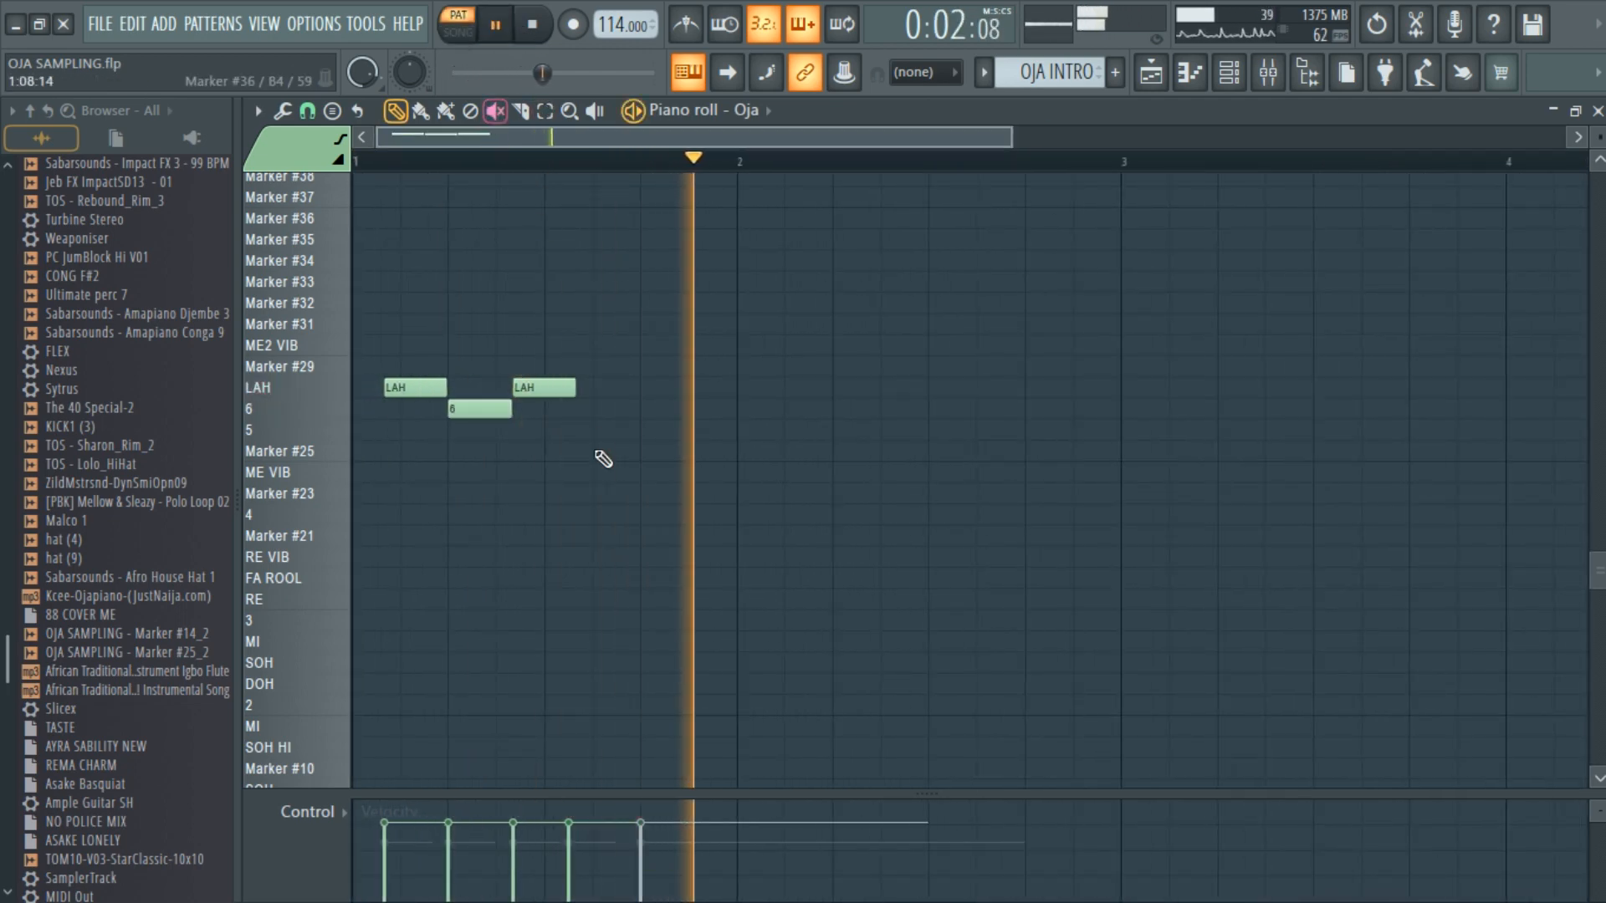
scroll(619, 438, up, 7)
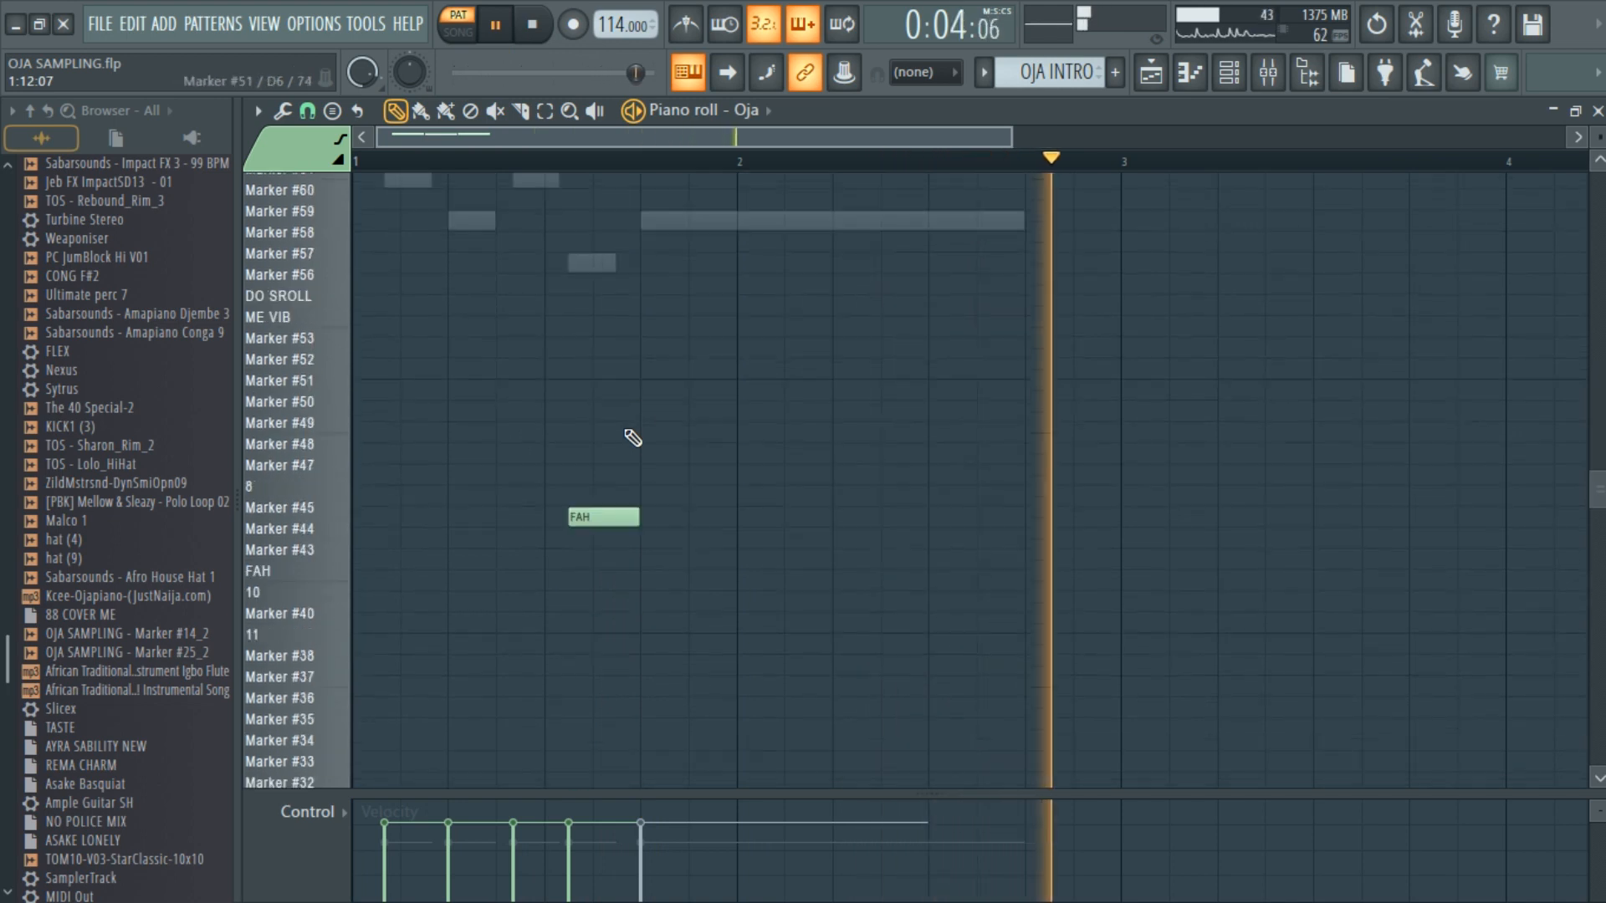
scroll(631, 437, down, 8)
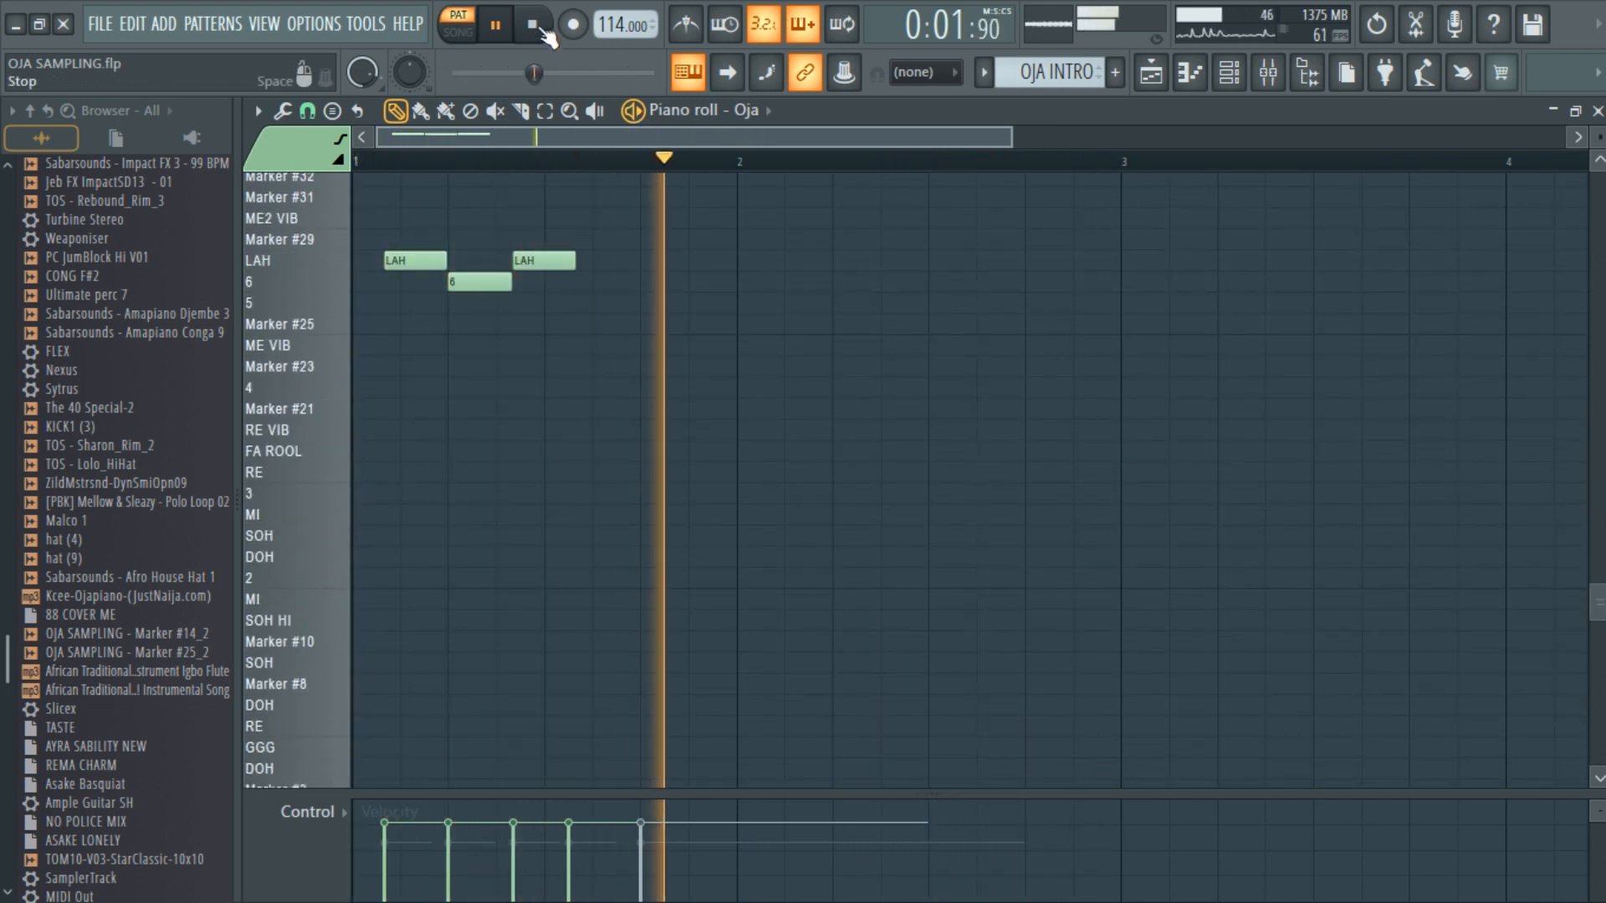
click(535, 25)
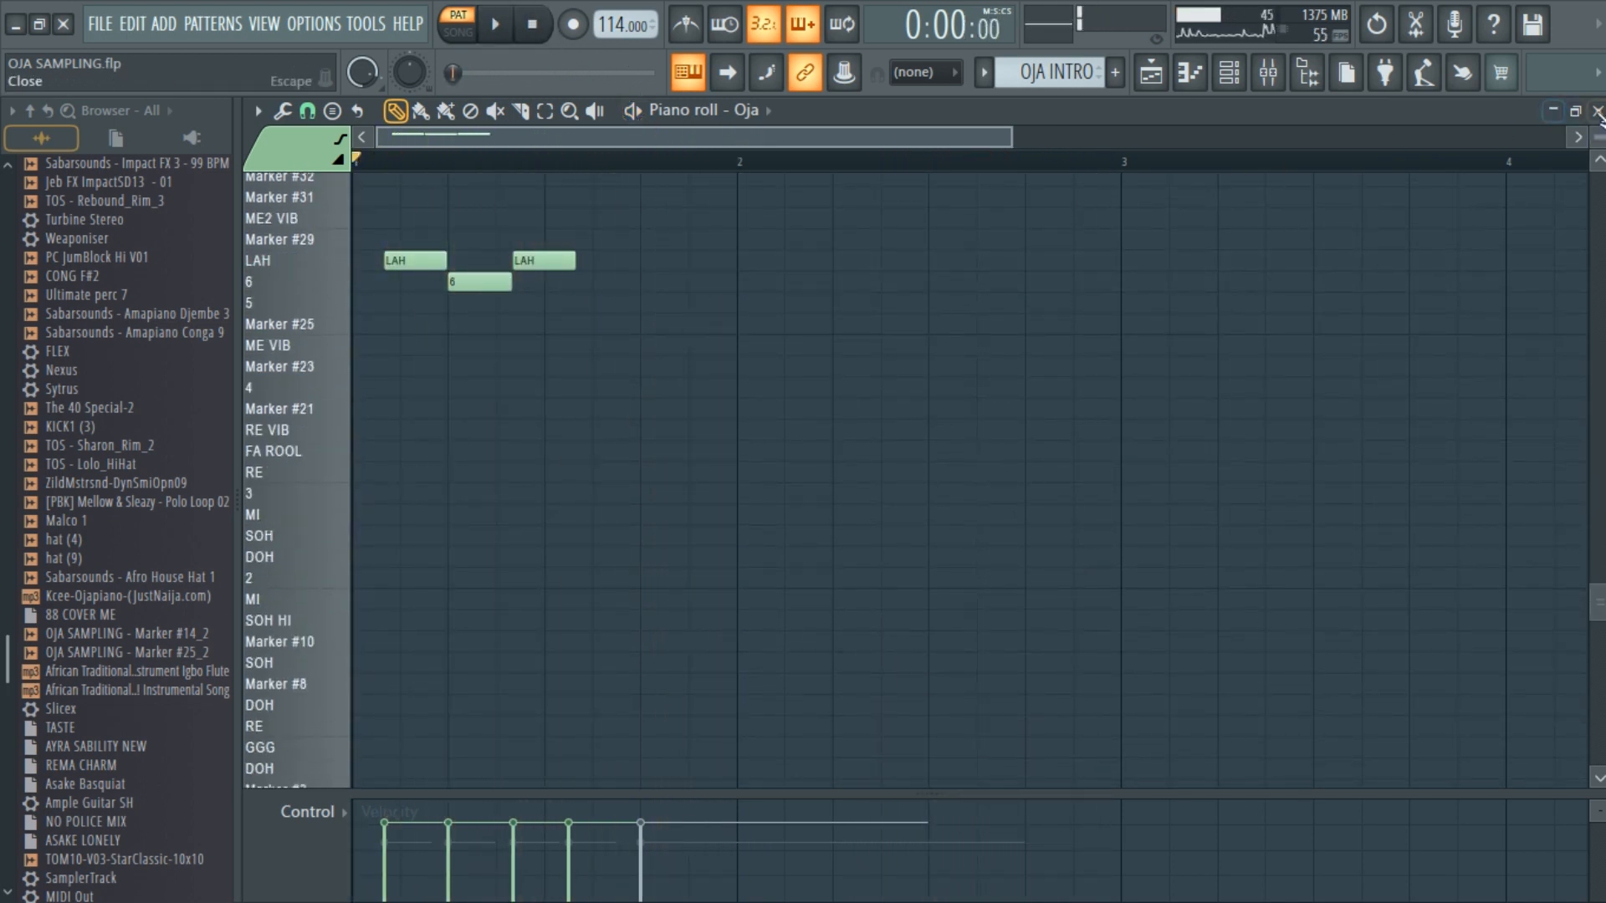
click(1598, 111)
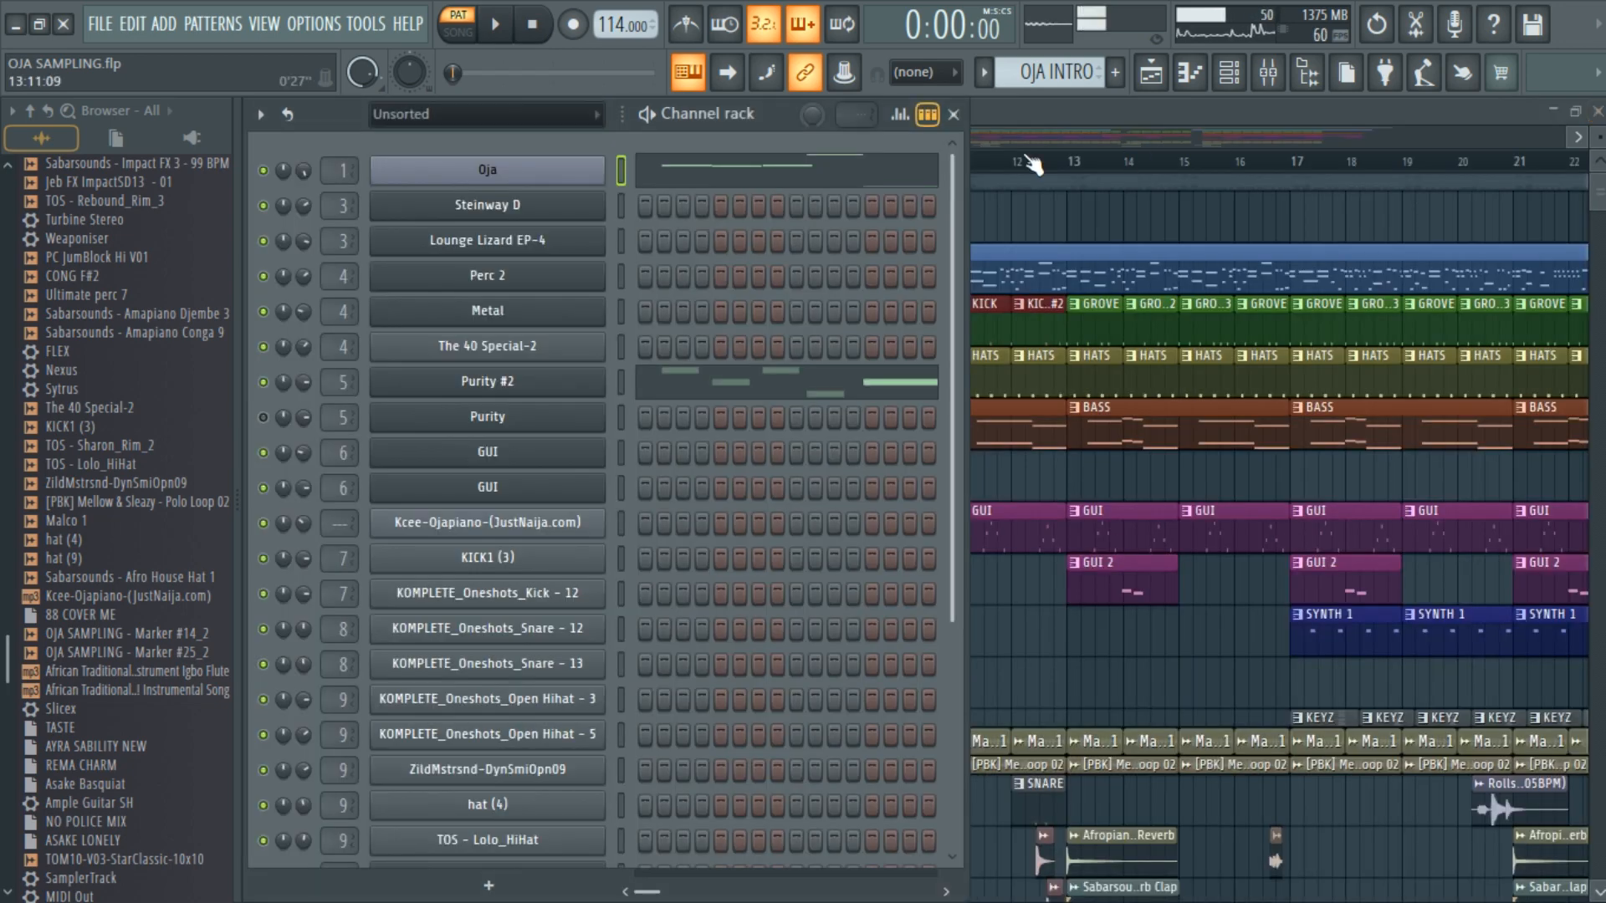
Step: Return to the playlist and look over the OJA FULL clips across the whole arrangement
click(1097, 119)
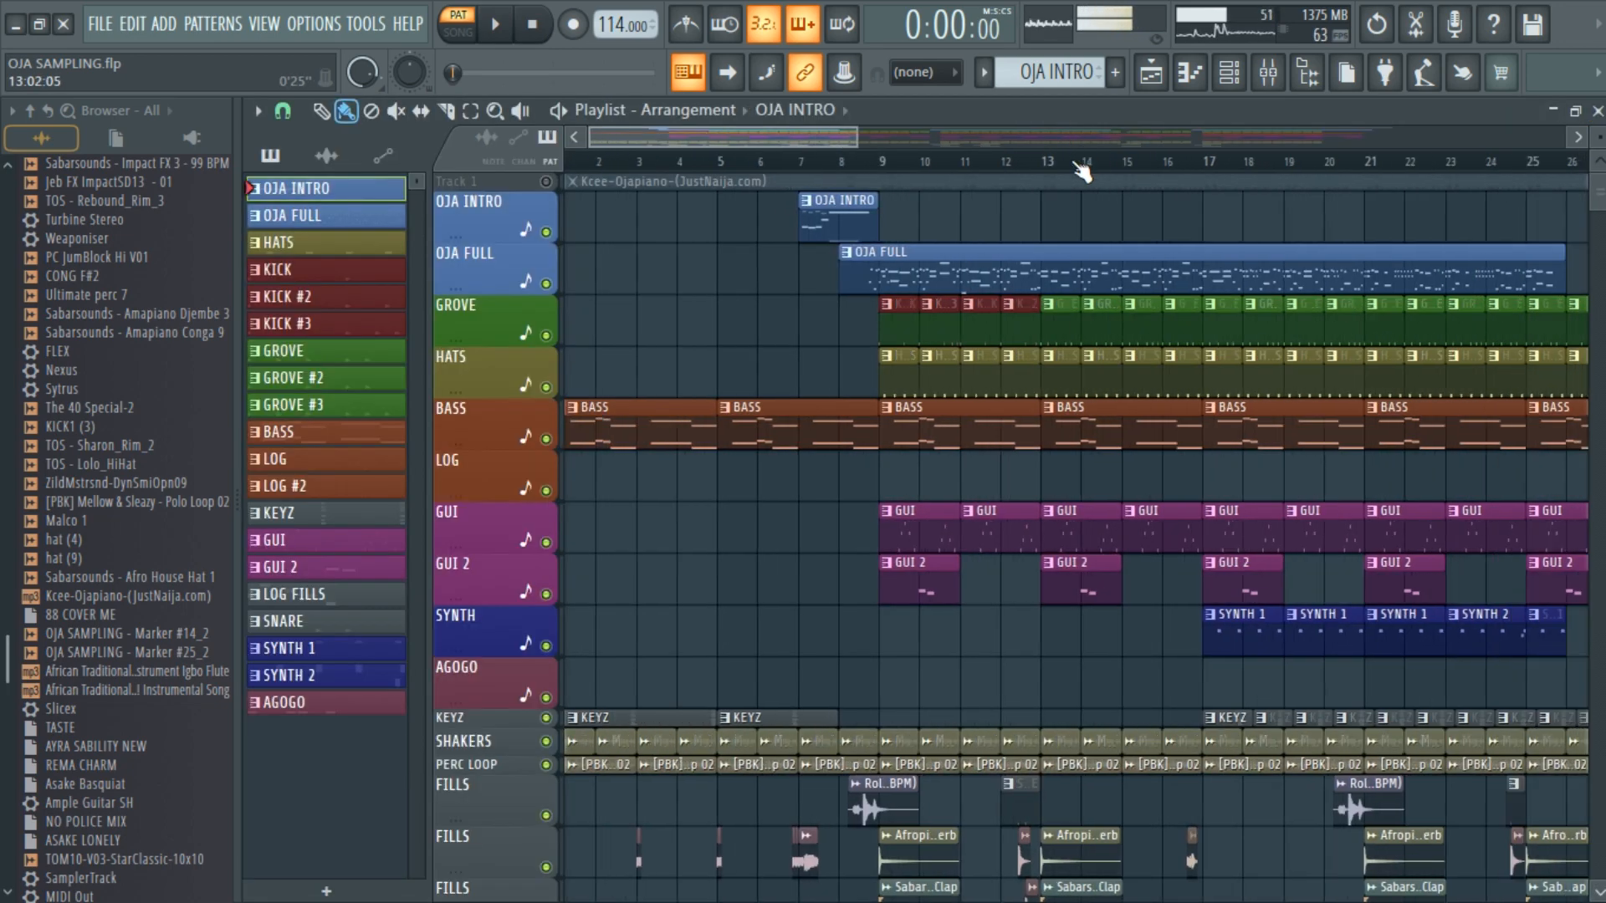
scroll(1081, 167, down, 2)
drag(858, 144, 886, 144)
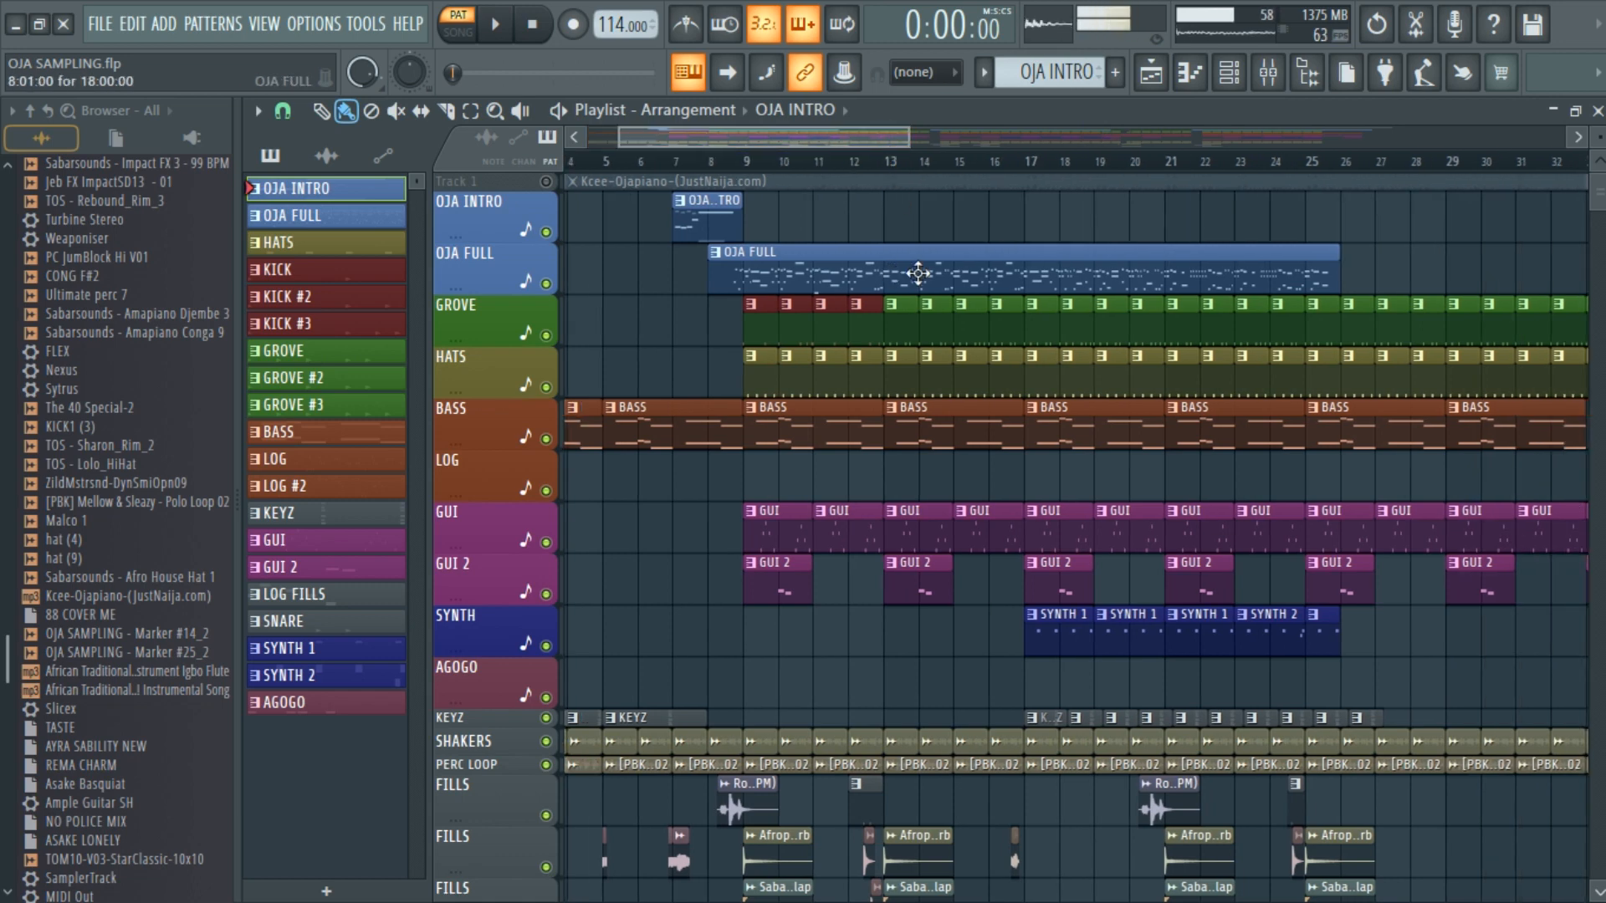
scroll(858, 167, down, 5)
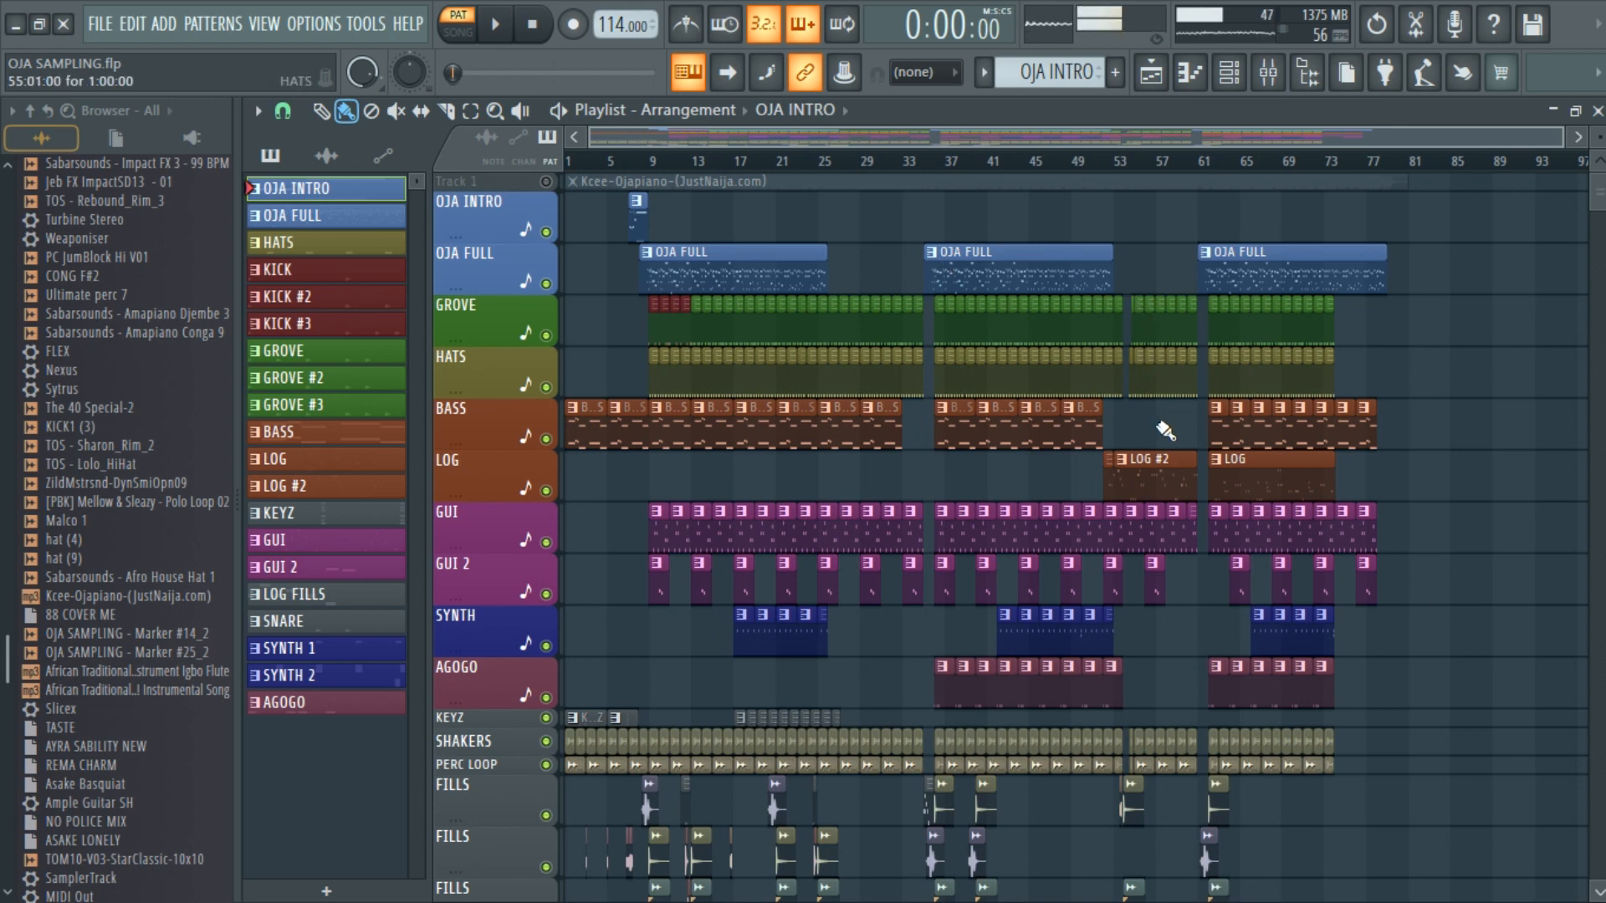
Step: Inspect the Fruity parametric EQ 2 and Fruity Limiter settings on the OJA mixer track, closing each effect after viewing
click(1267, 75)
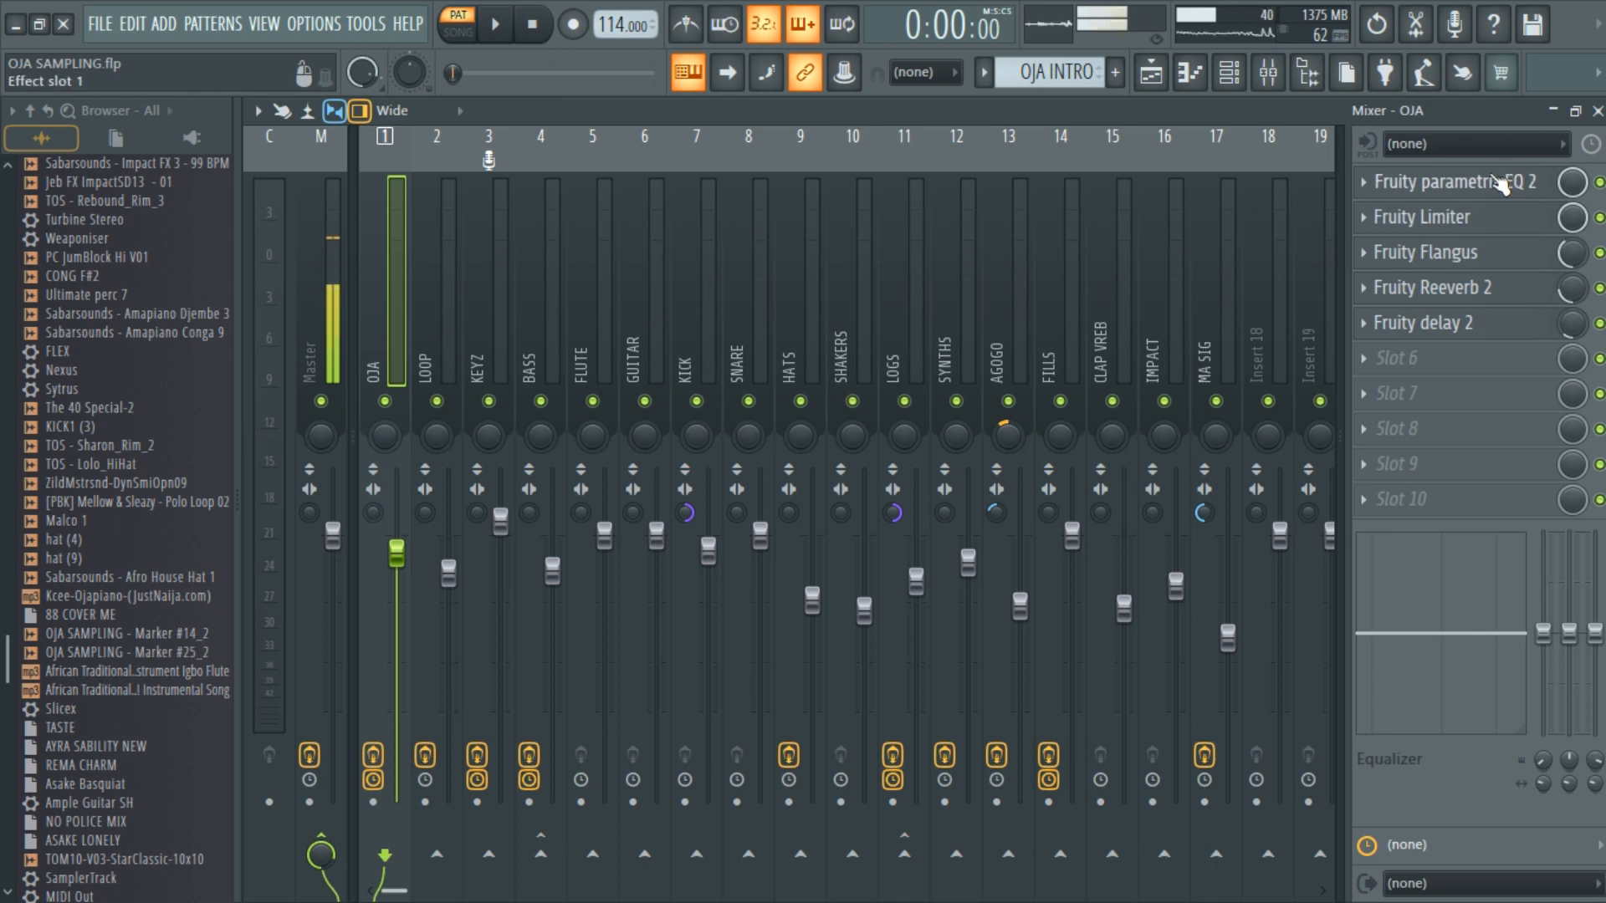
click(1419, 191)
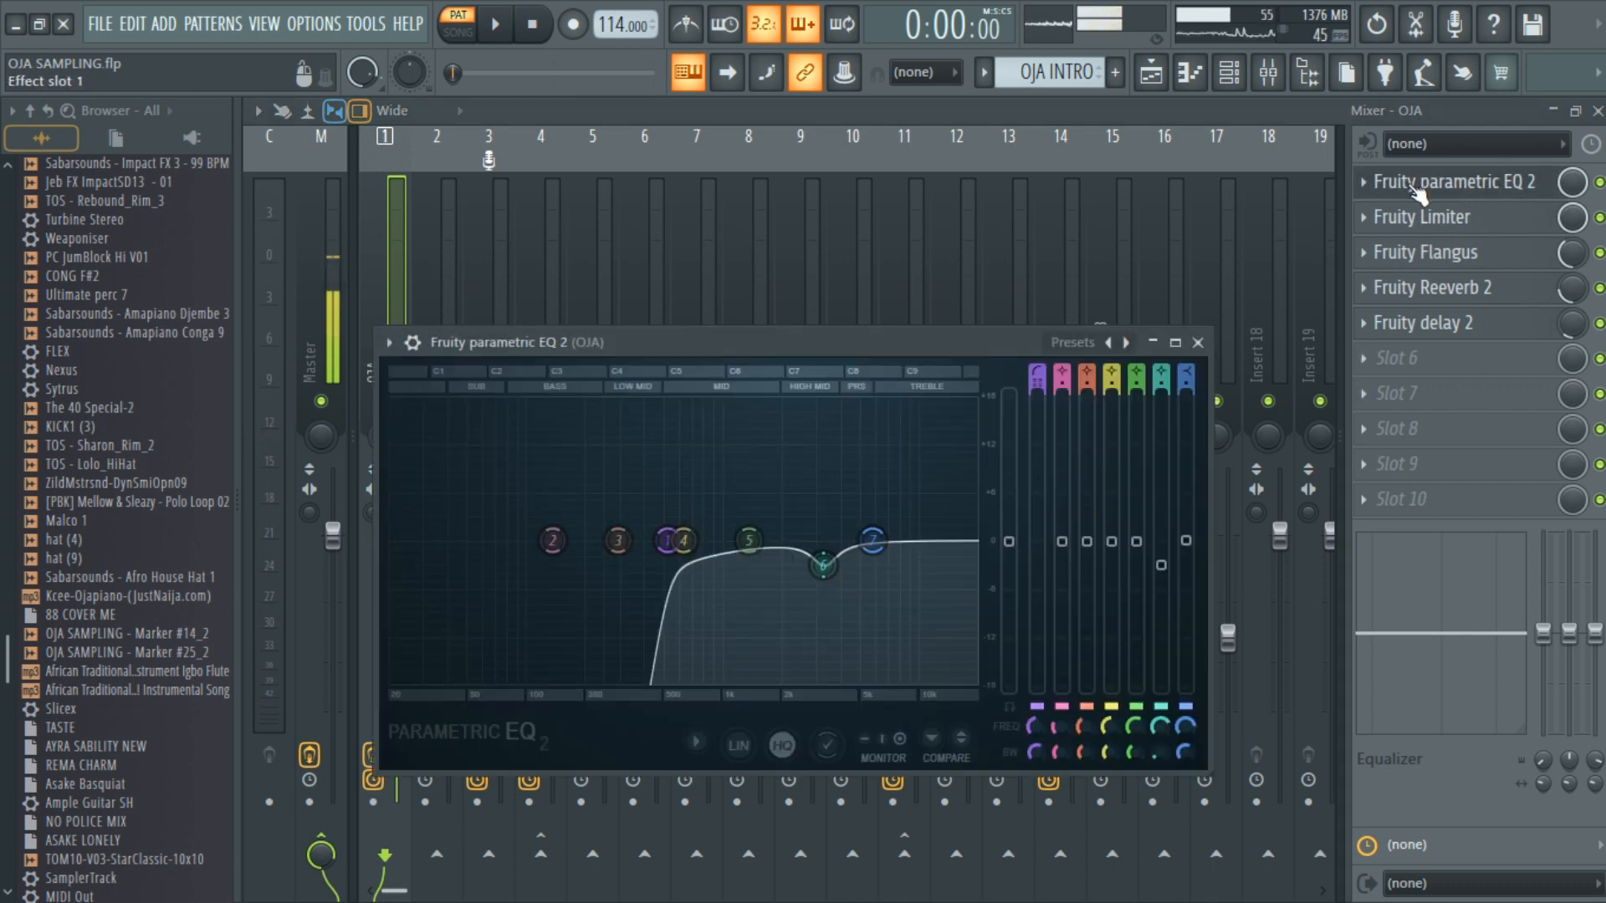
click(1197, 344)
click(1422, 218)
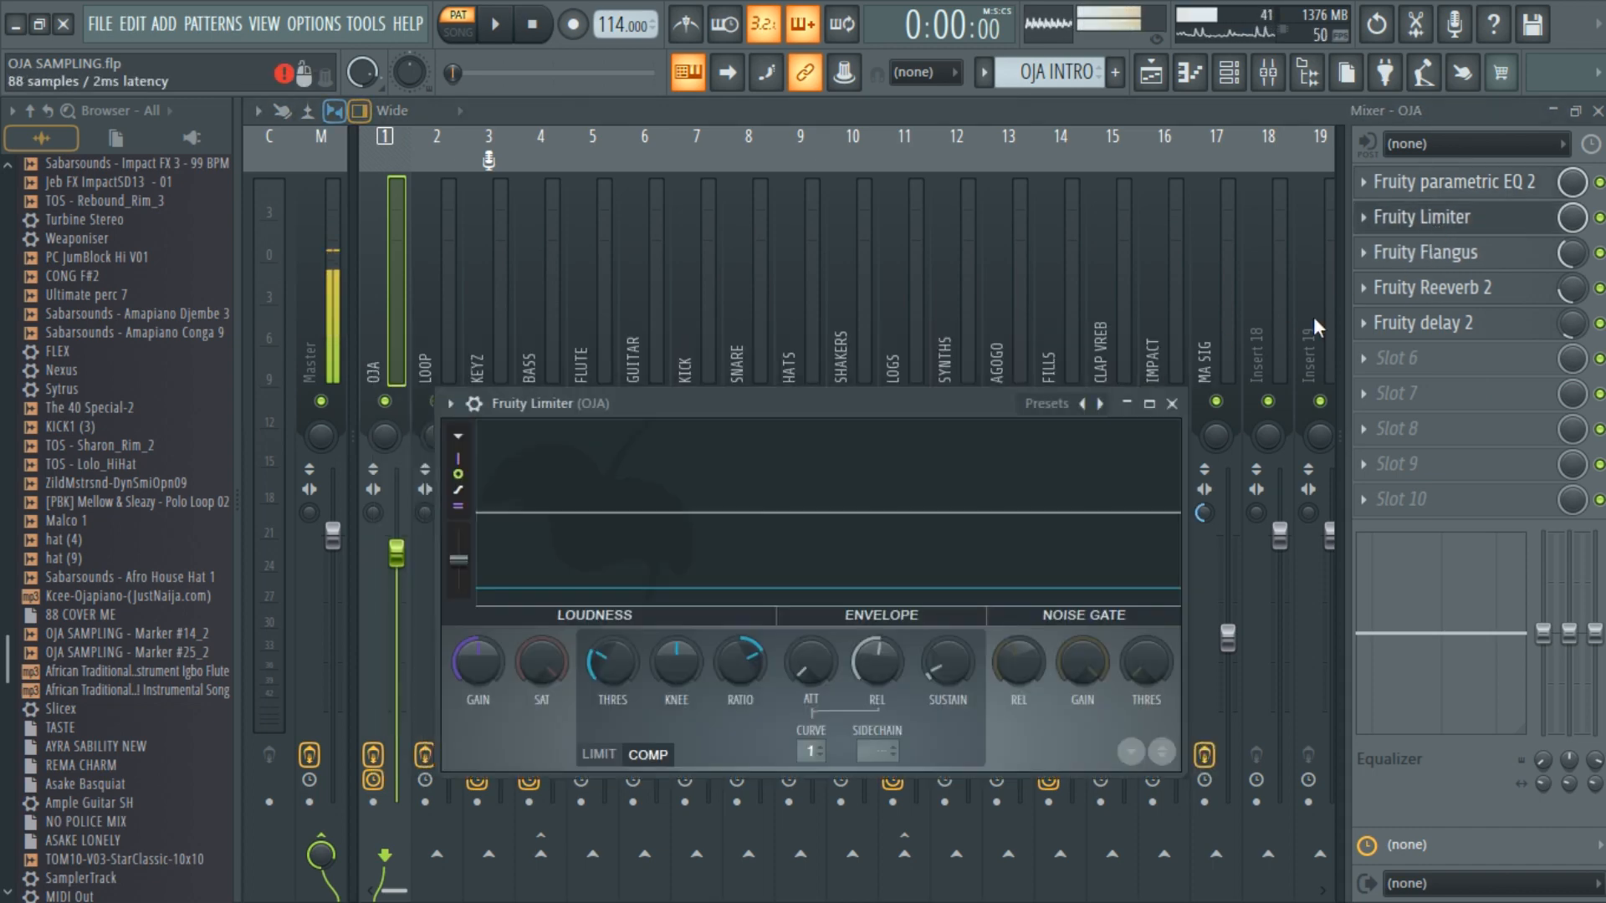
click(1422, 217)
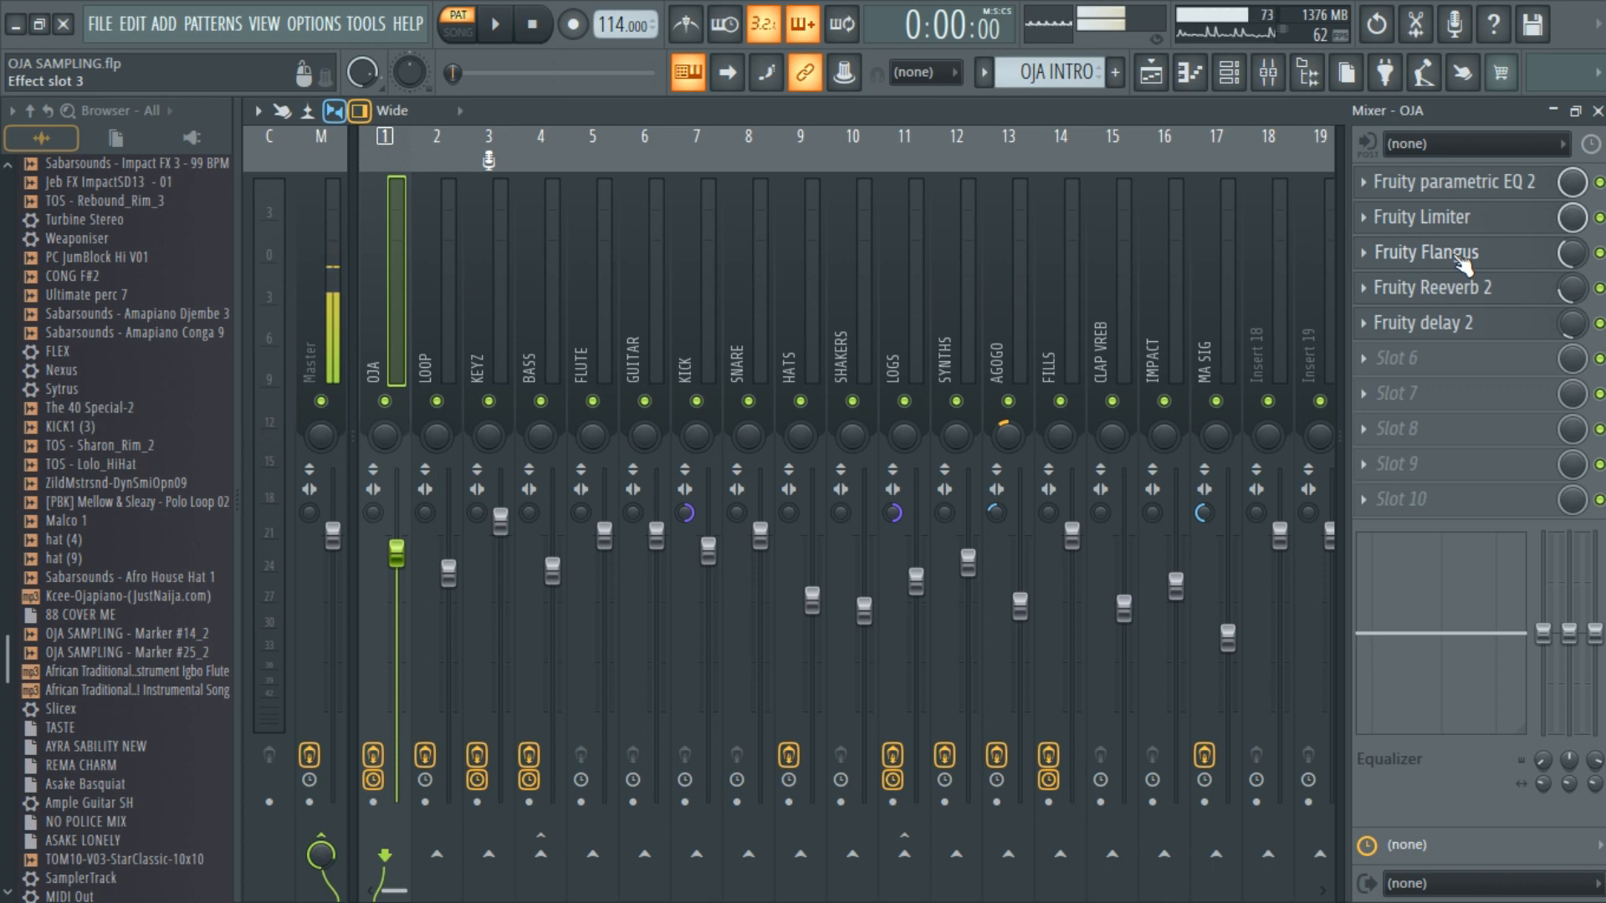
Step: Inspect the OJA track's Fruity Flangus and Fruity Reeverb 2 settings, closing each effect and keeping the OJA track selected
click(1464, 262)
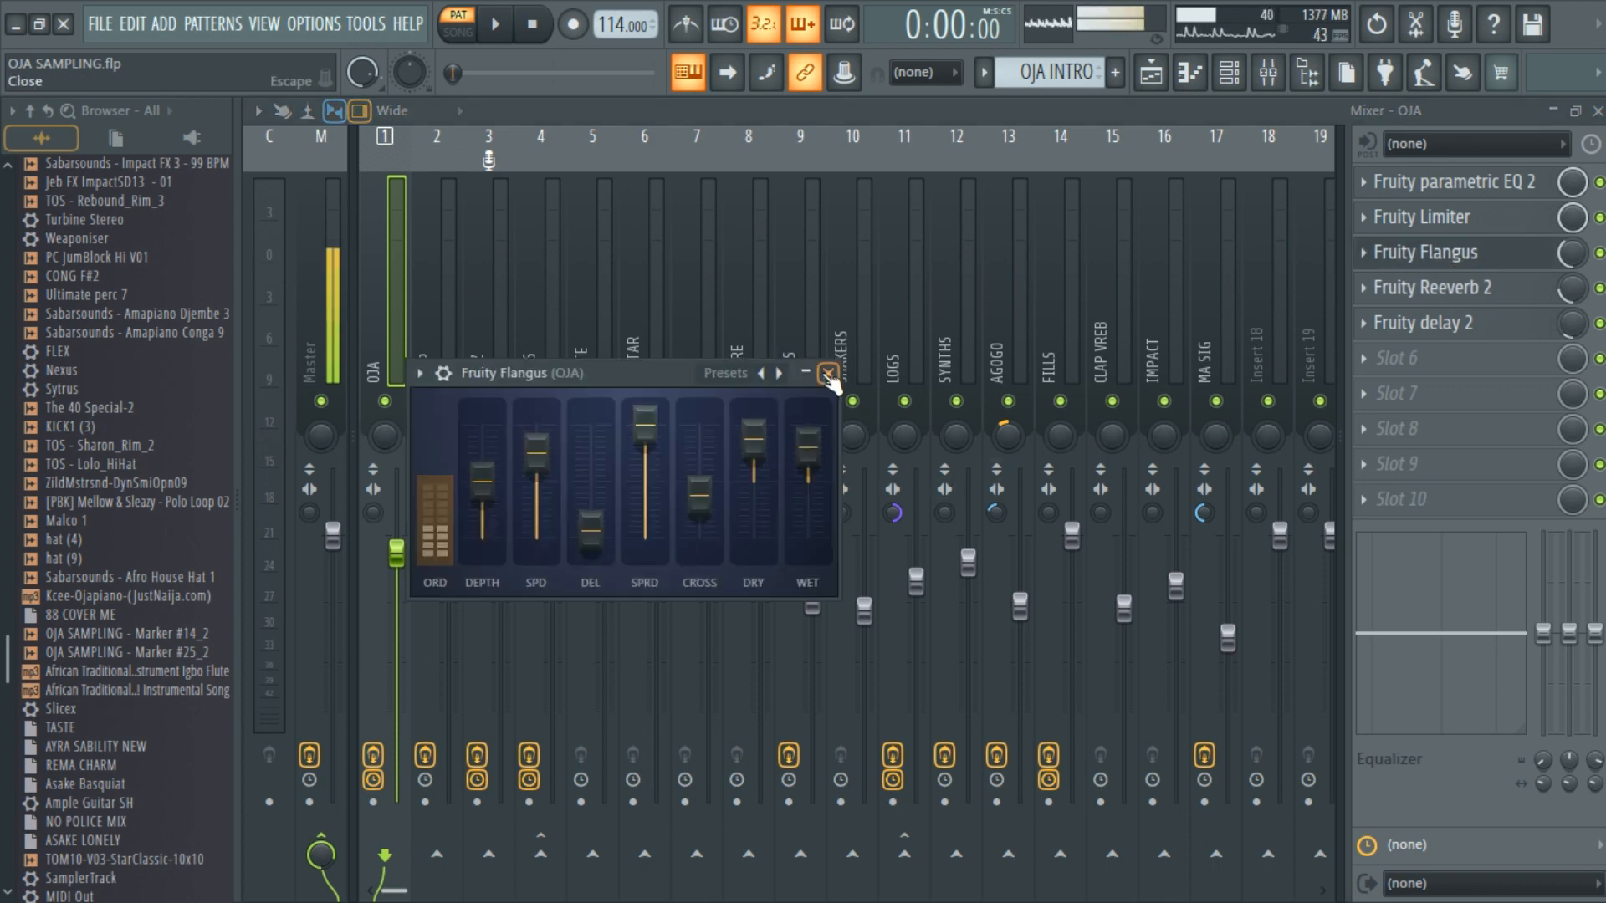
key(Escape)
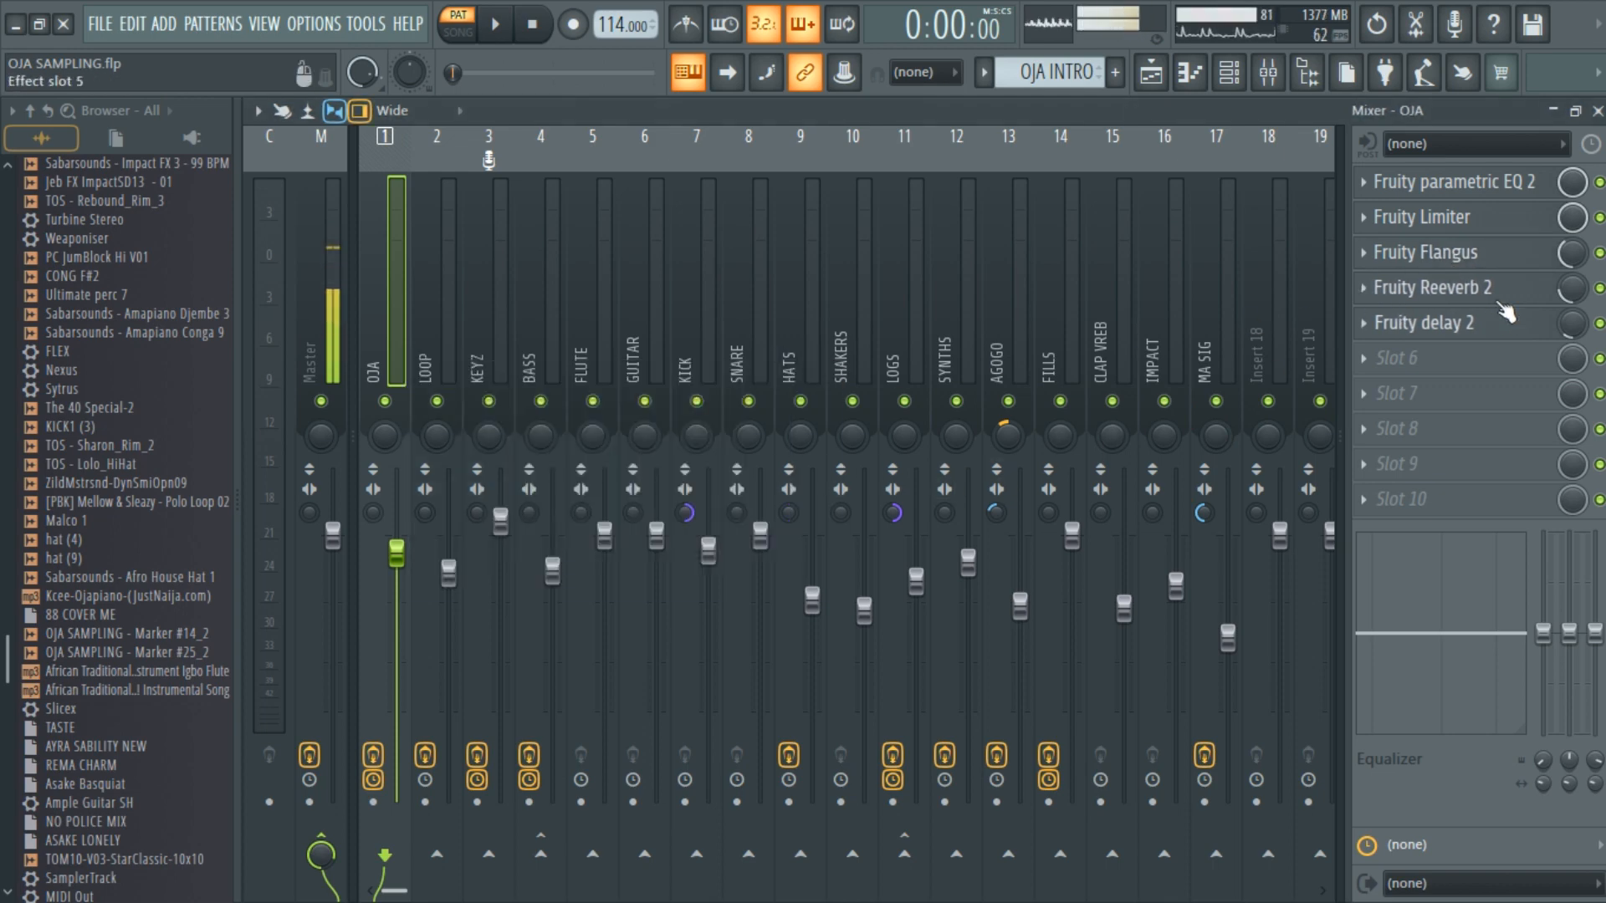
click(1447, 290)
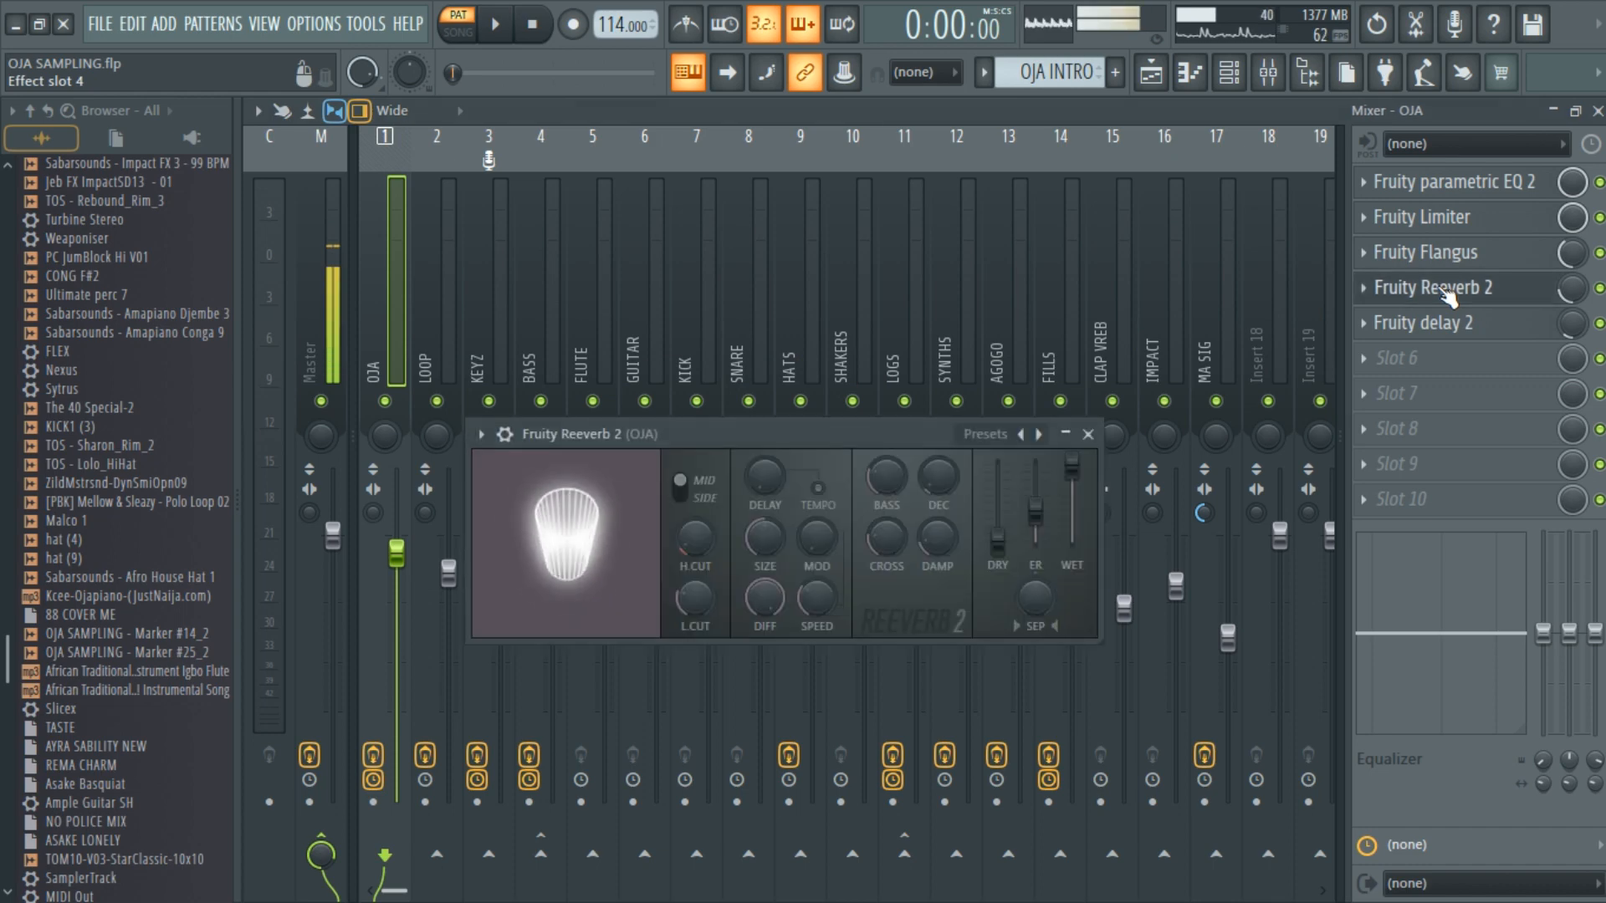
double_click(1087, 439)
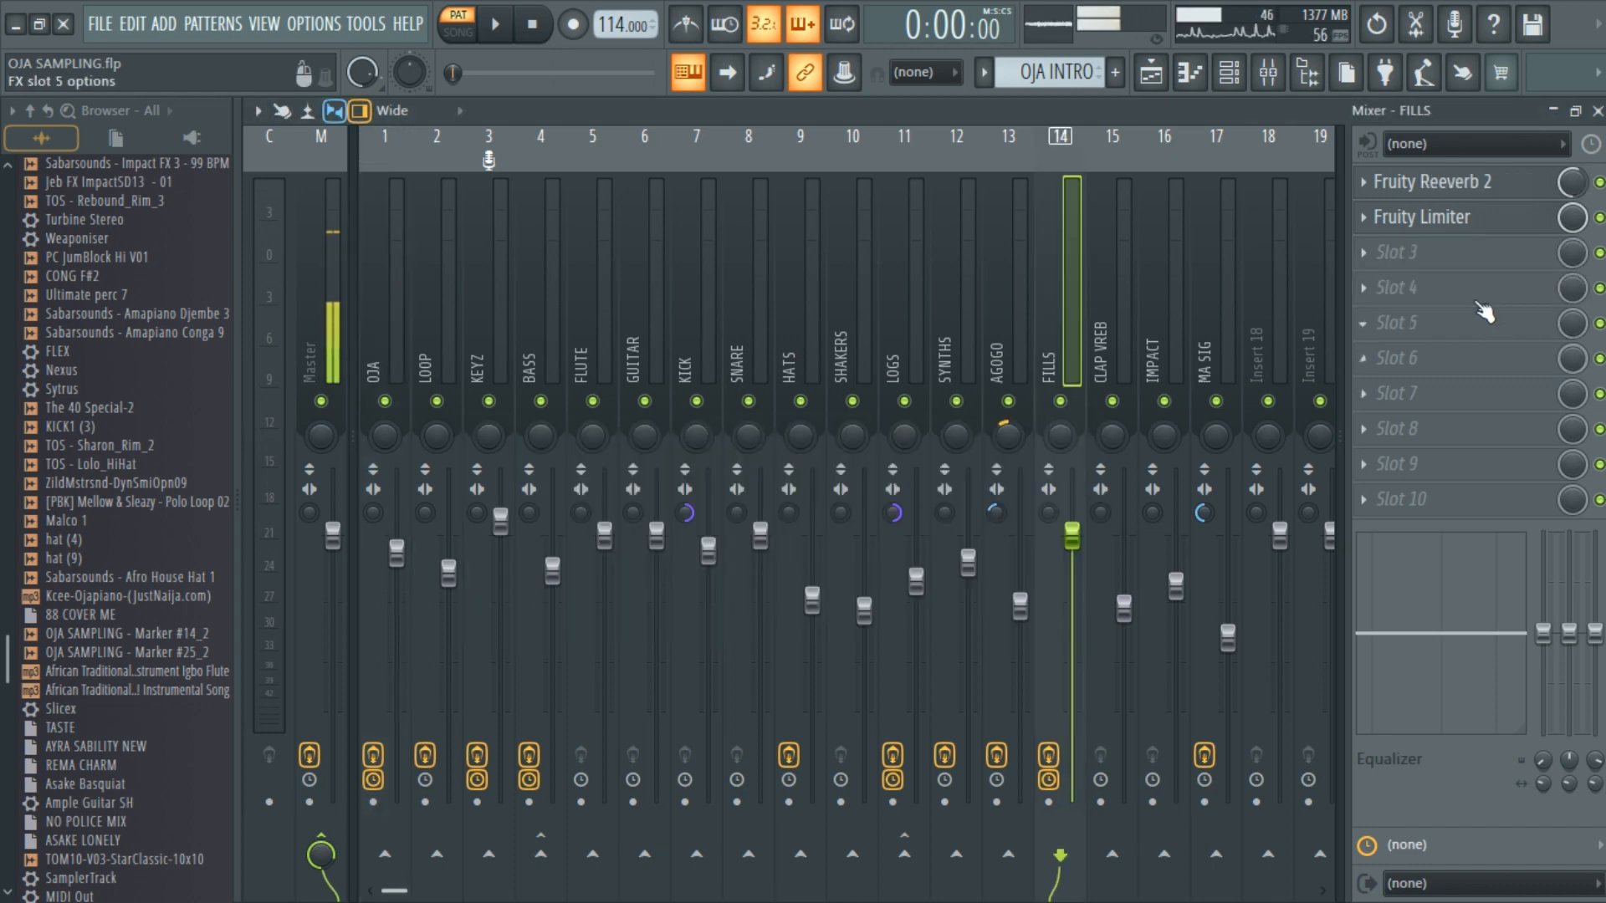
click(393, 309)
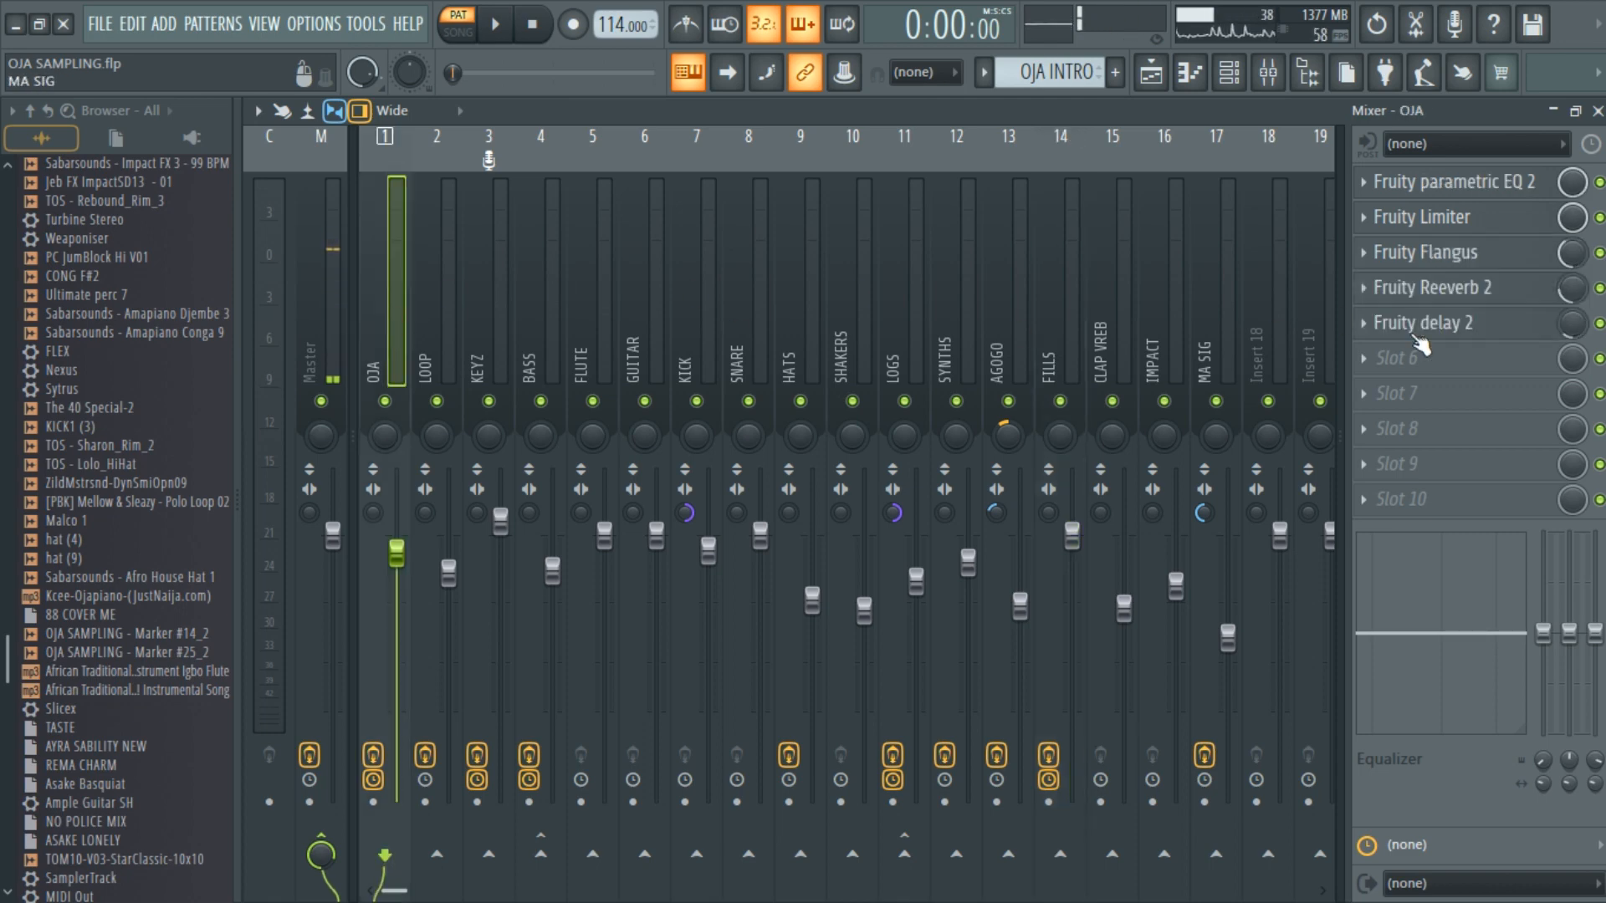
Step: Inspect Fruity delay 2 on the OJA mixer track and Fruity parametric EQ 2 on the LOOP track, closing each effect after viewing
click(1460, 327)
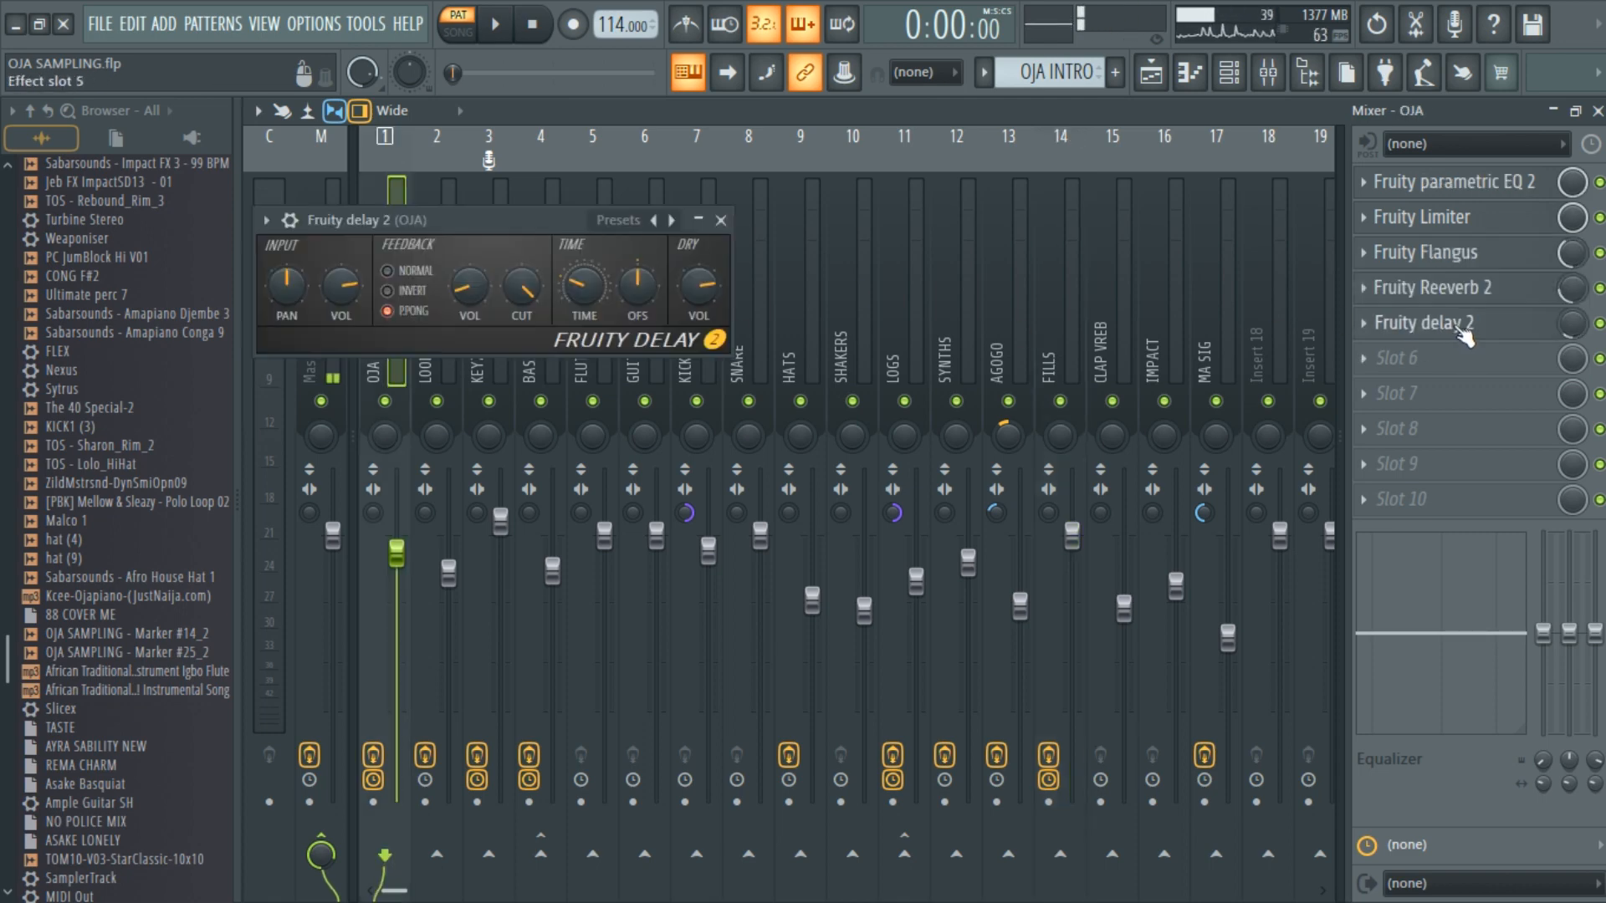
click(721, 221)
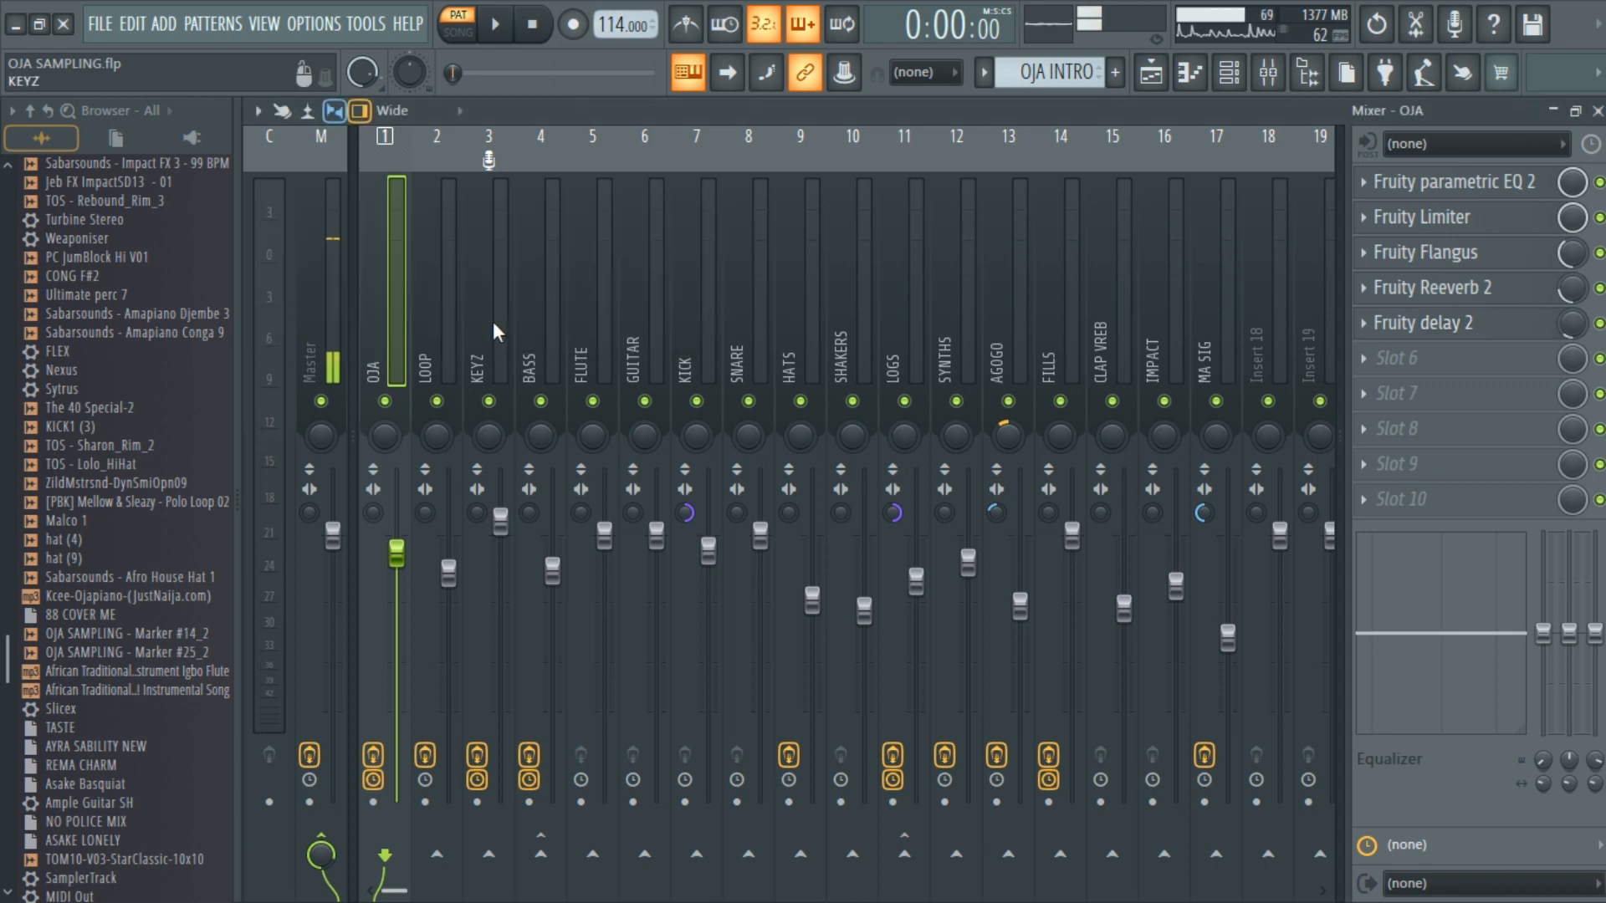
click(450, 336)
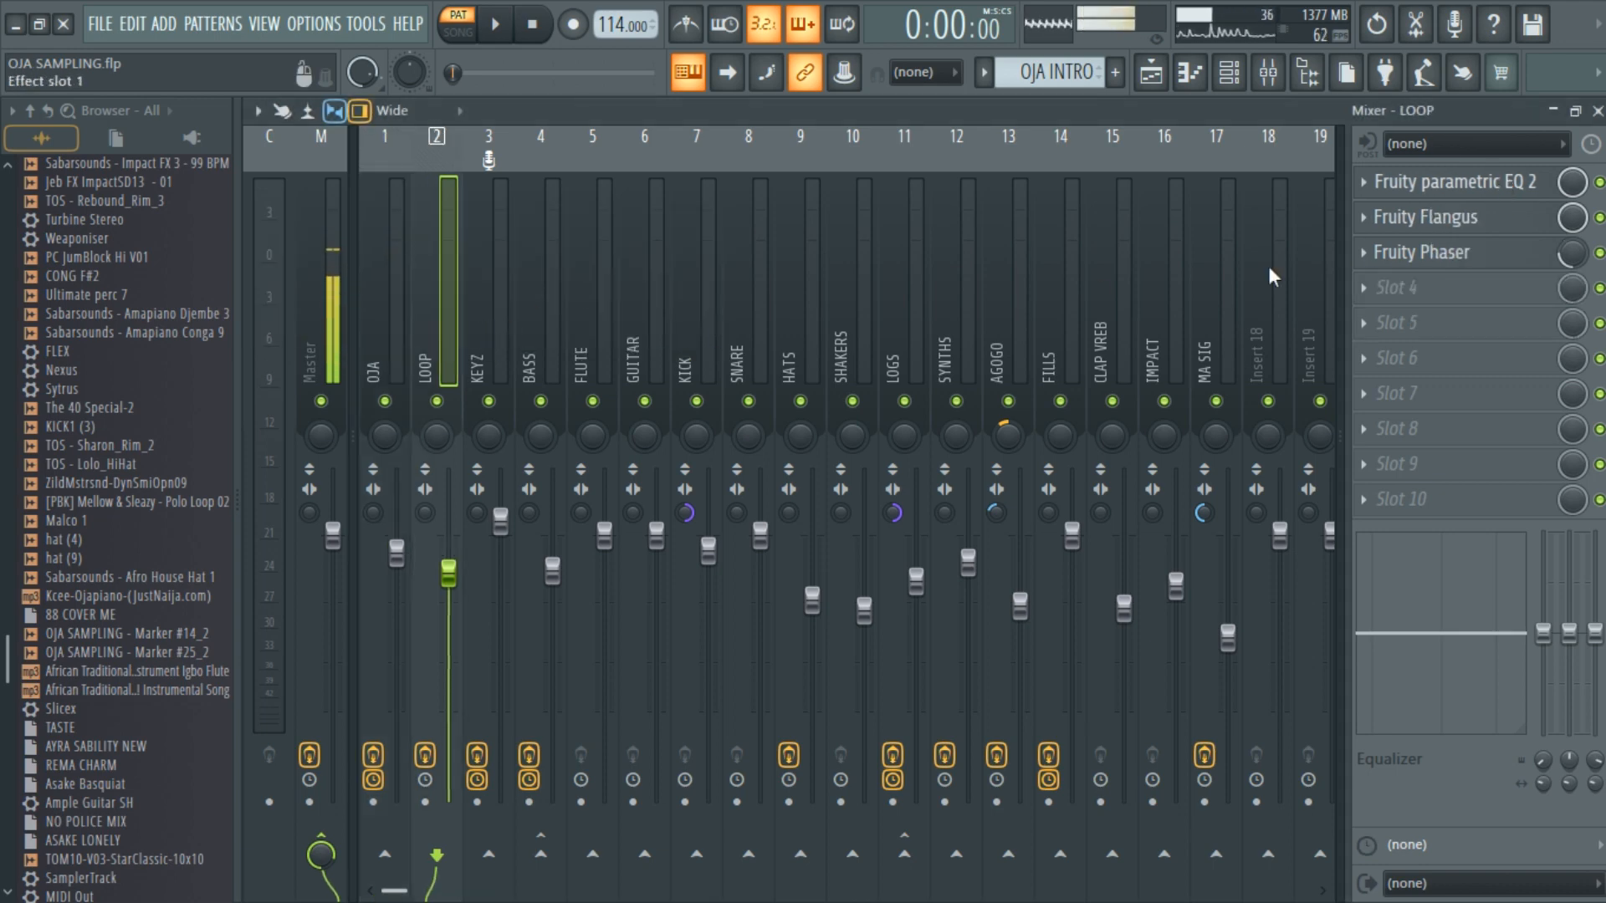
click(1500, 192)
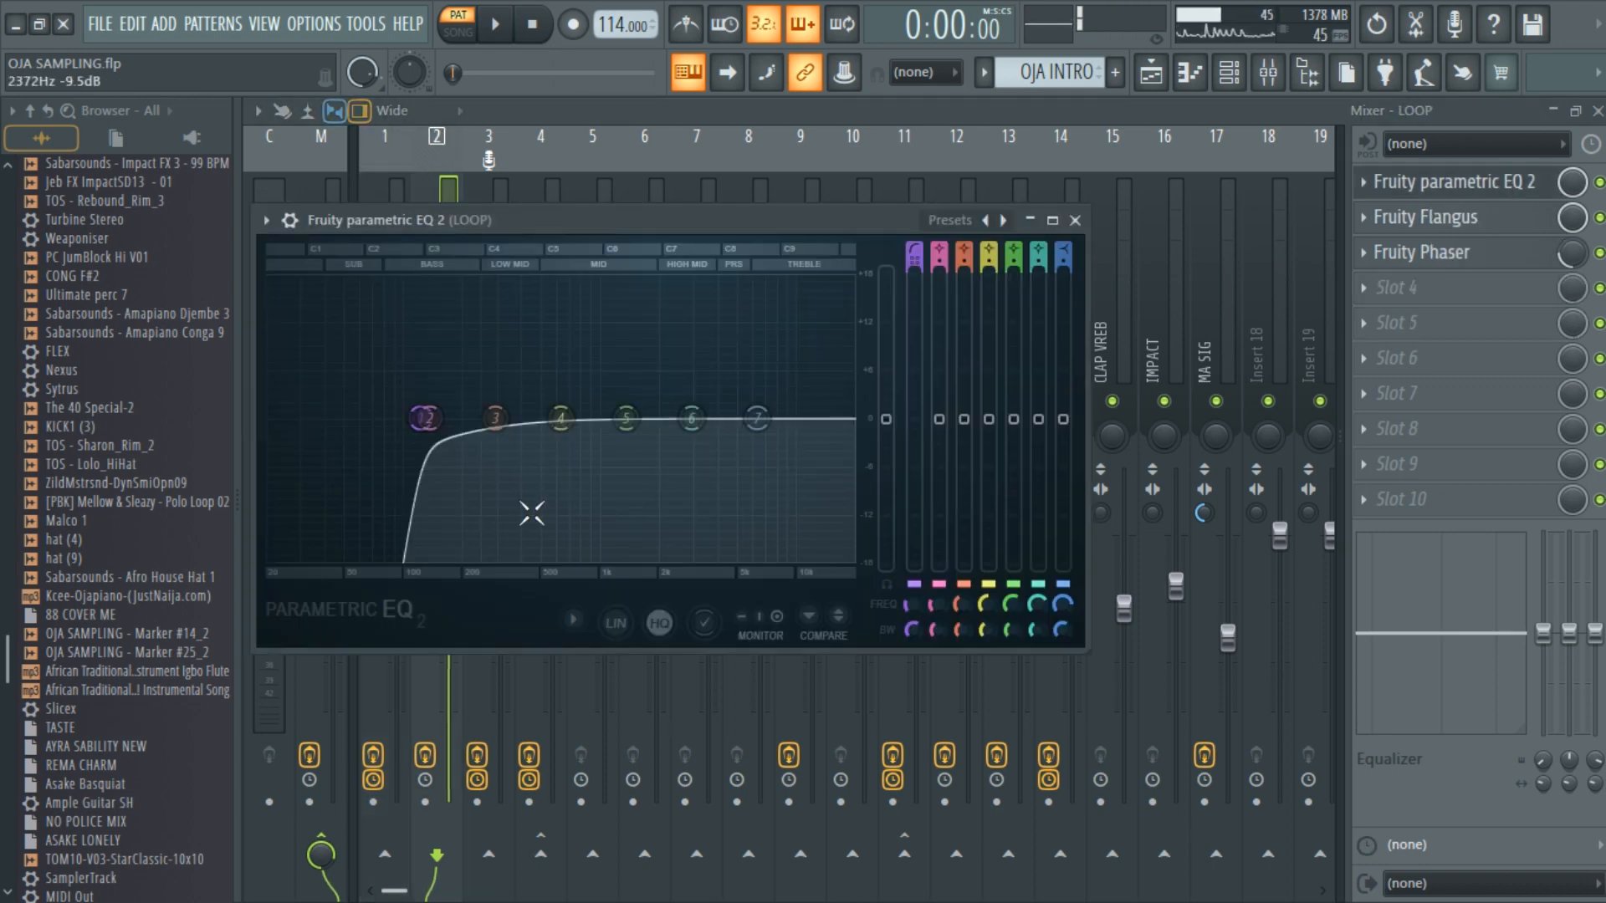
click(1076, 221)
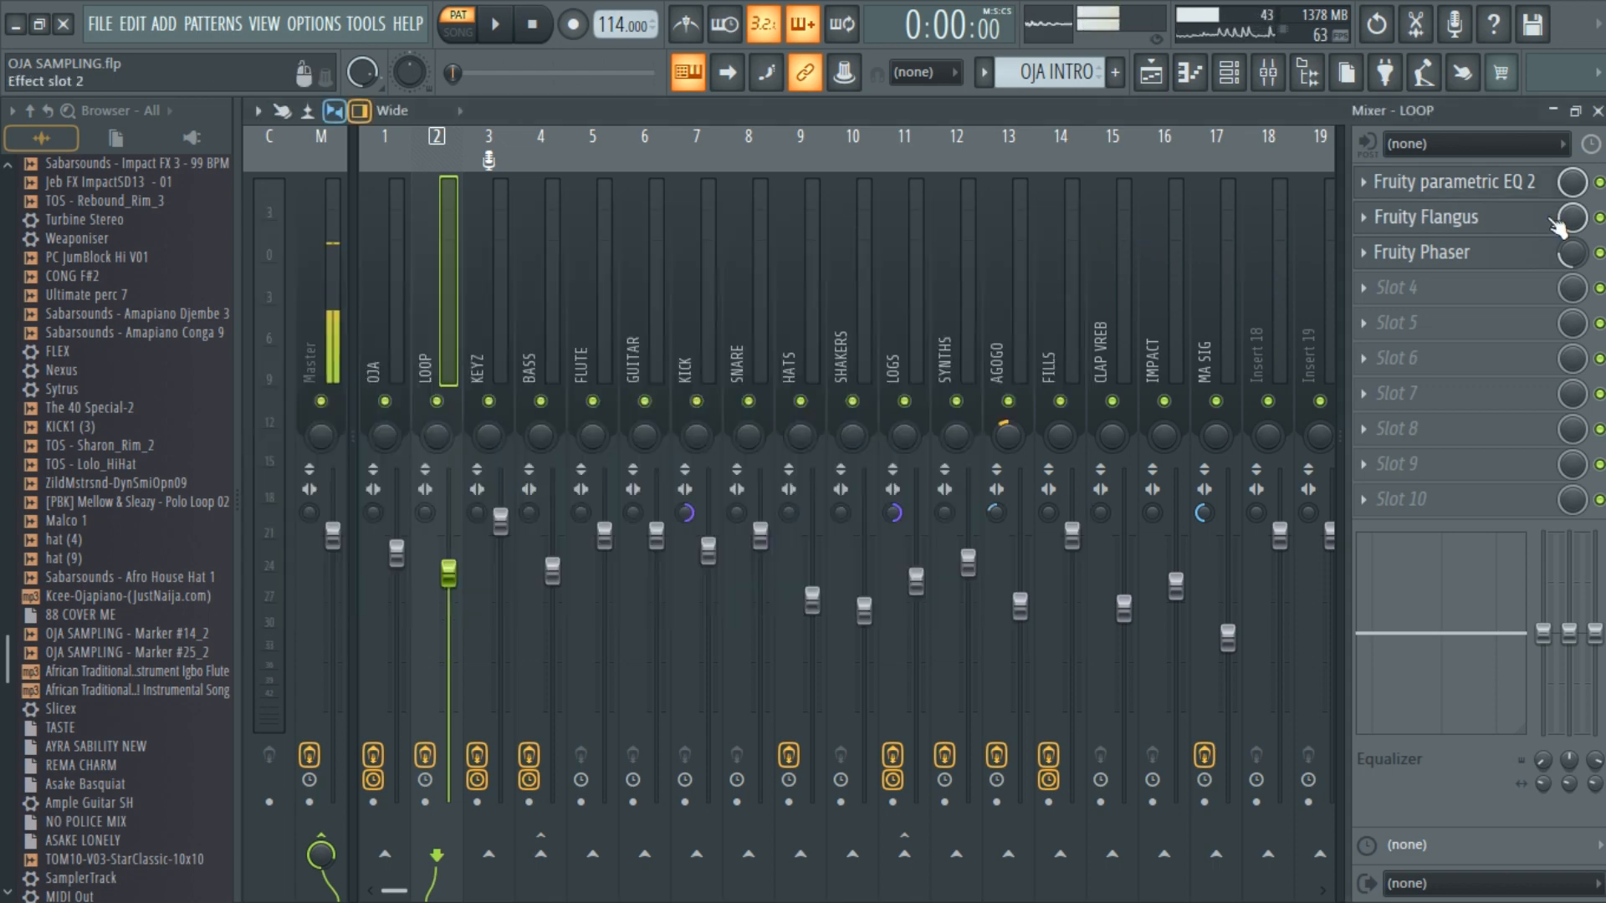
Step: Review the effect slots of the KEYZ, BASS, FLUTE, GUITAR, KICK and SNARE mixer tracks one after another
click(499, 345)
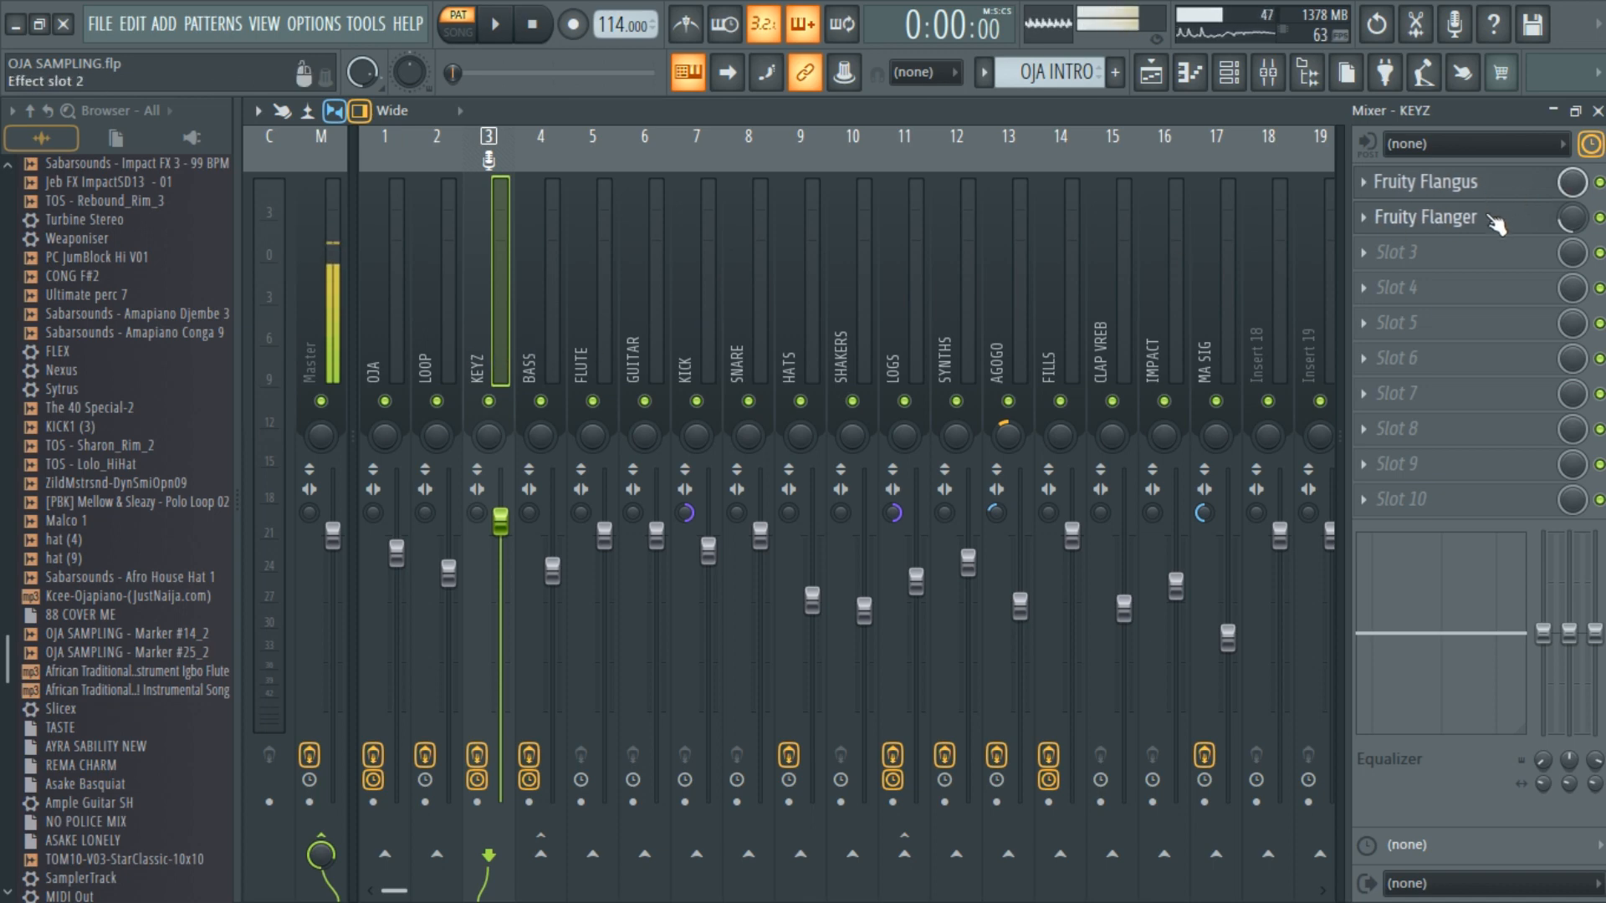
click(542, 358)
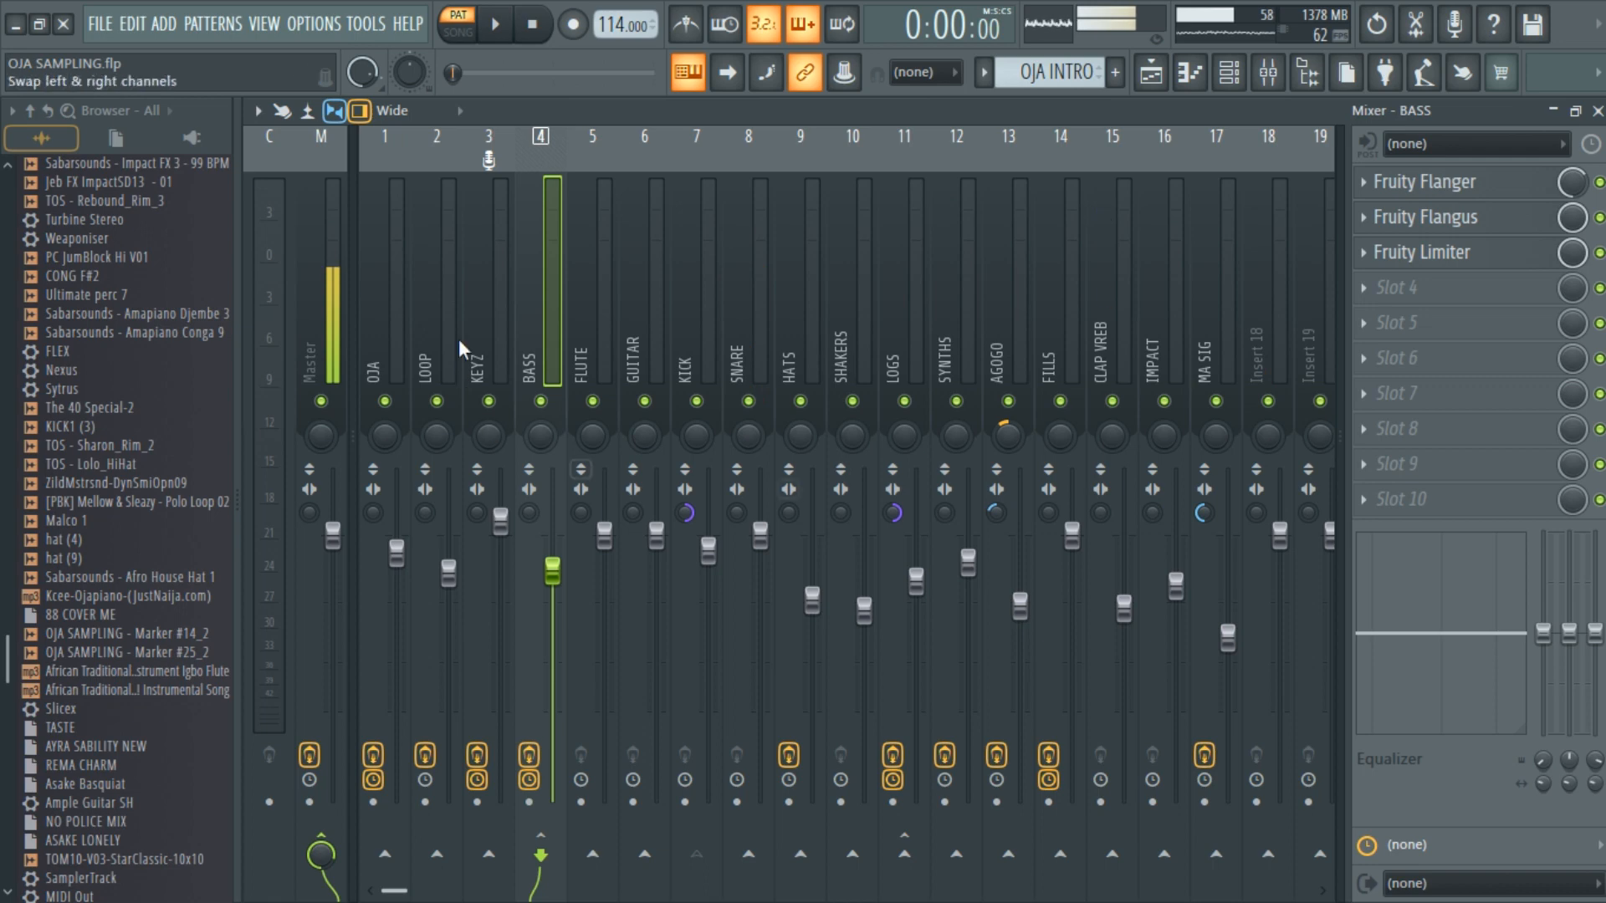
click(602, 349)
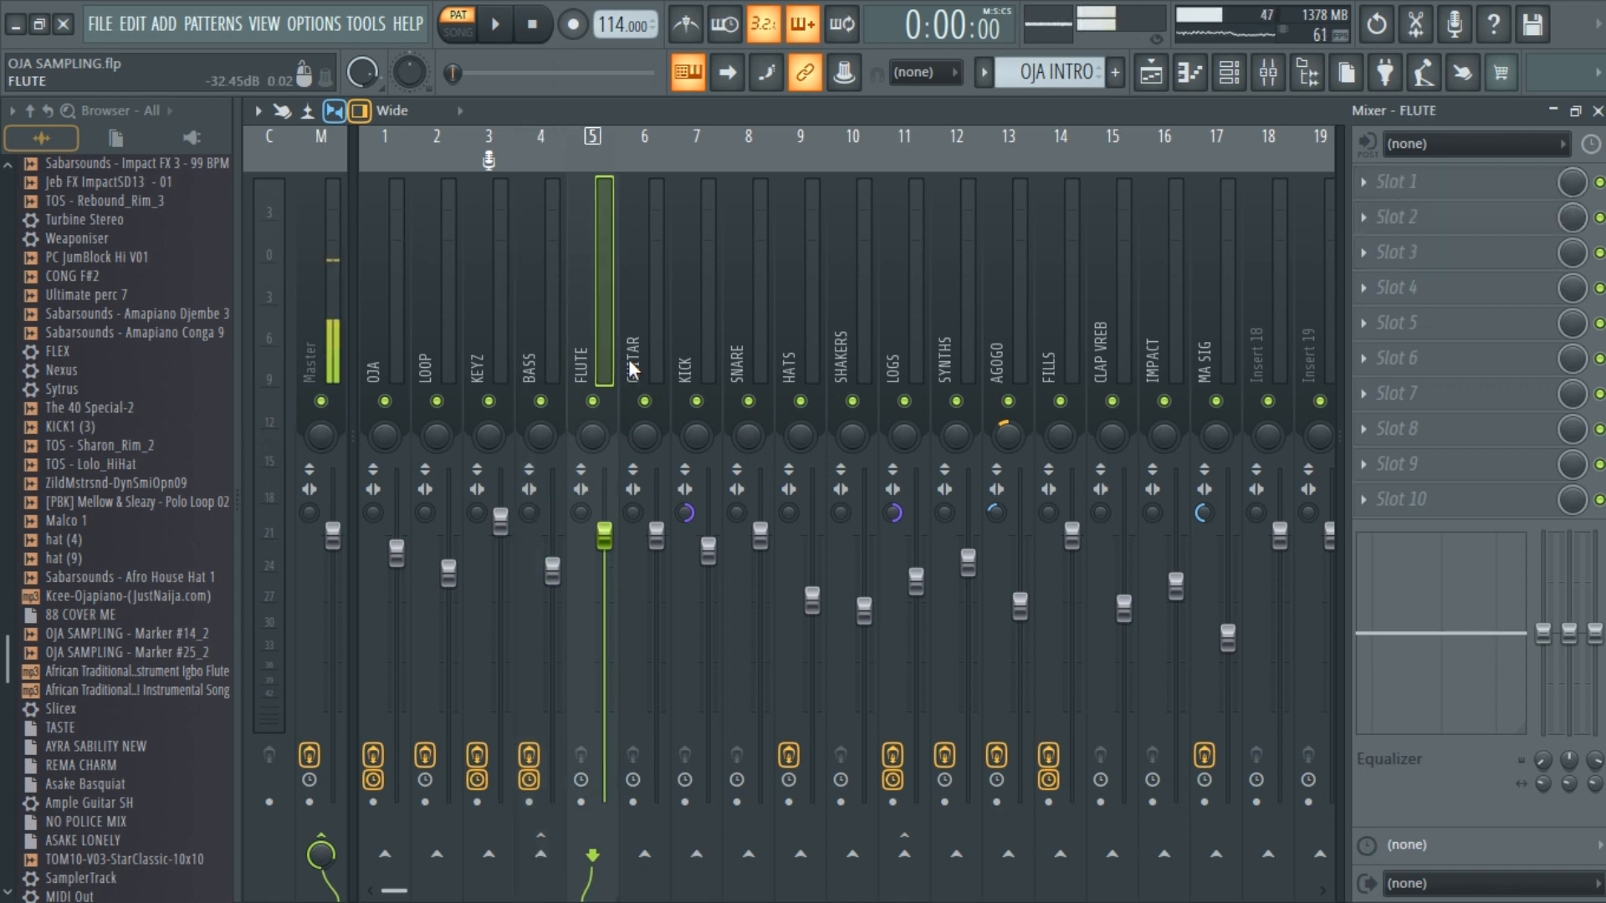
click(662, 339)
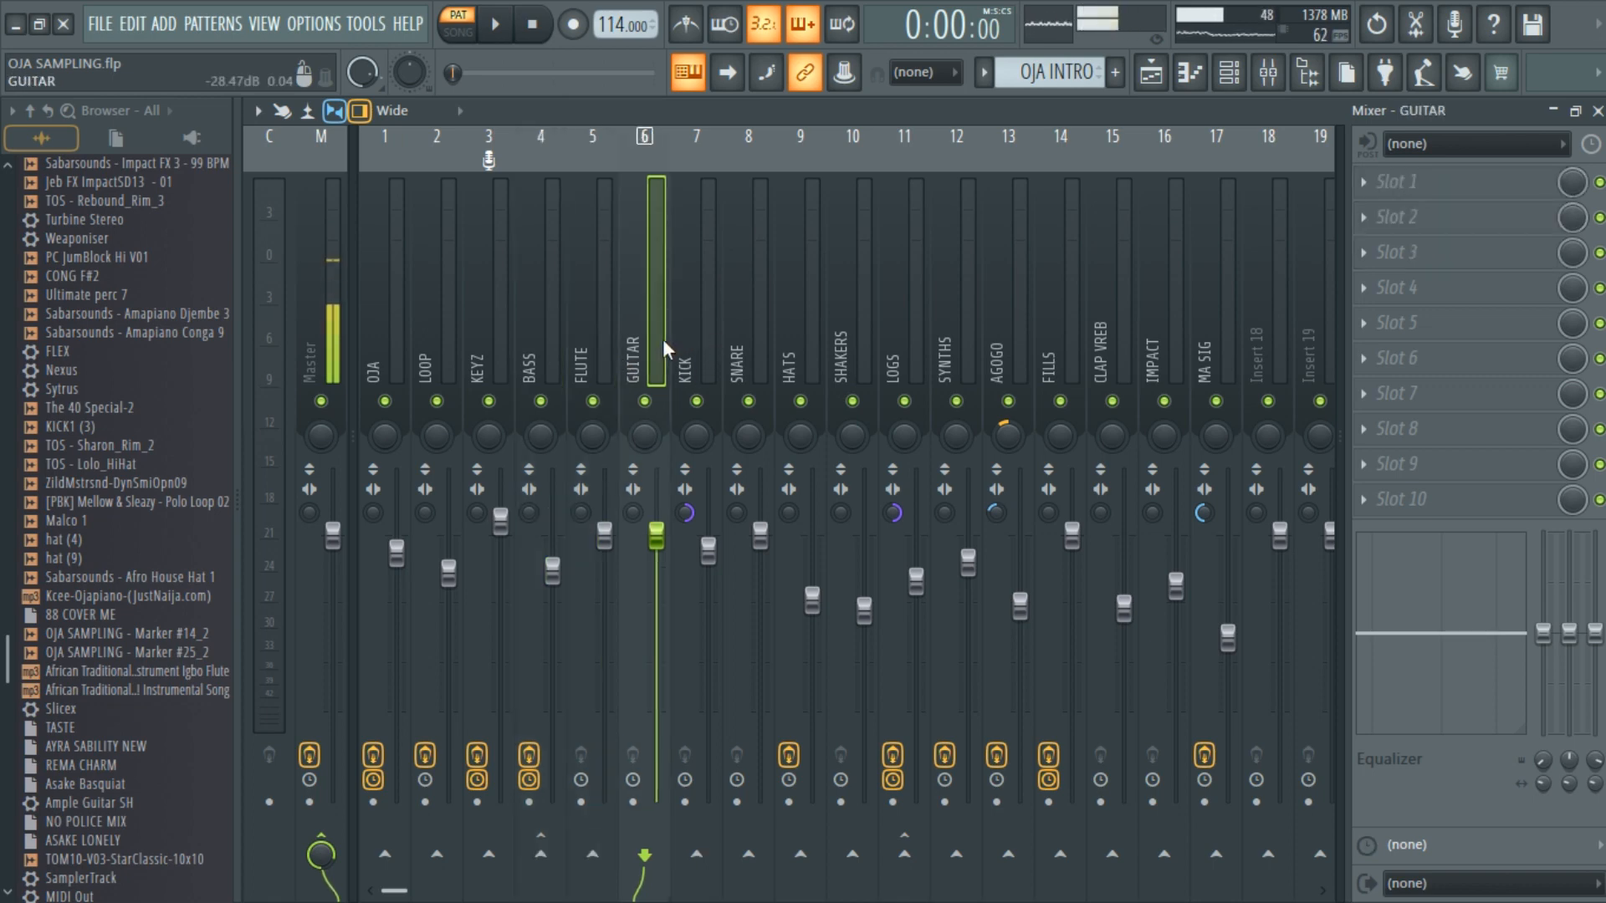
click(710, 353)
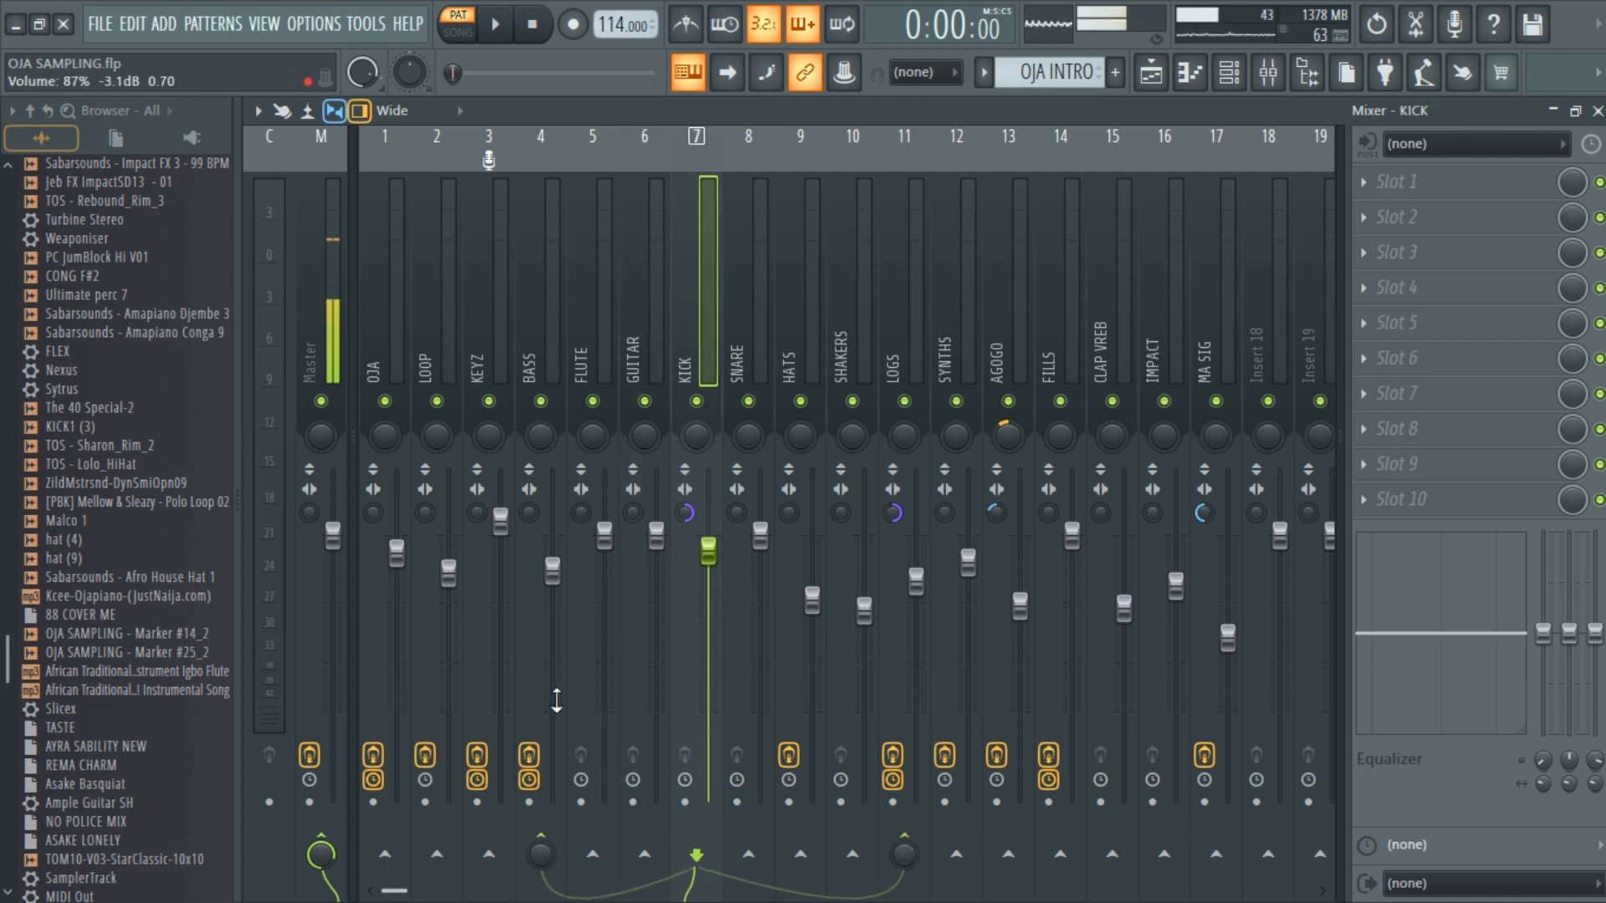
click(752, 354)
Step: Inspect the Fruity parametric EQ 2 curve on the HATS mixer track and close the effect
click(794, 352)
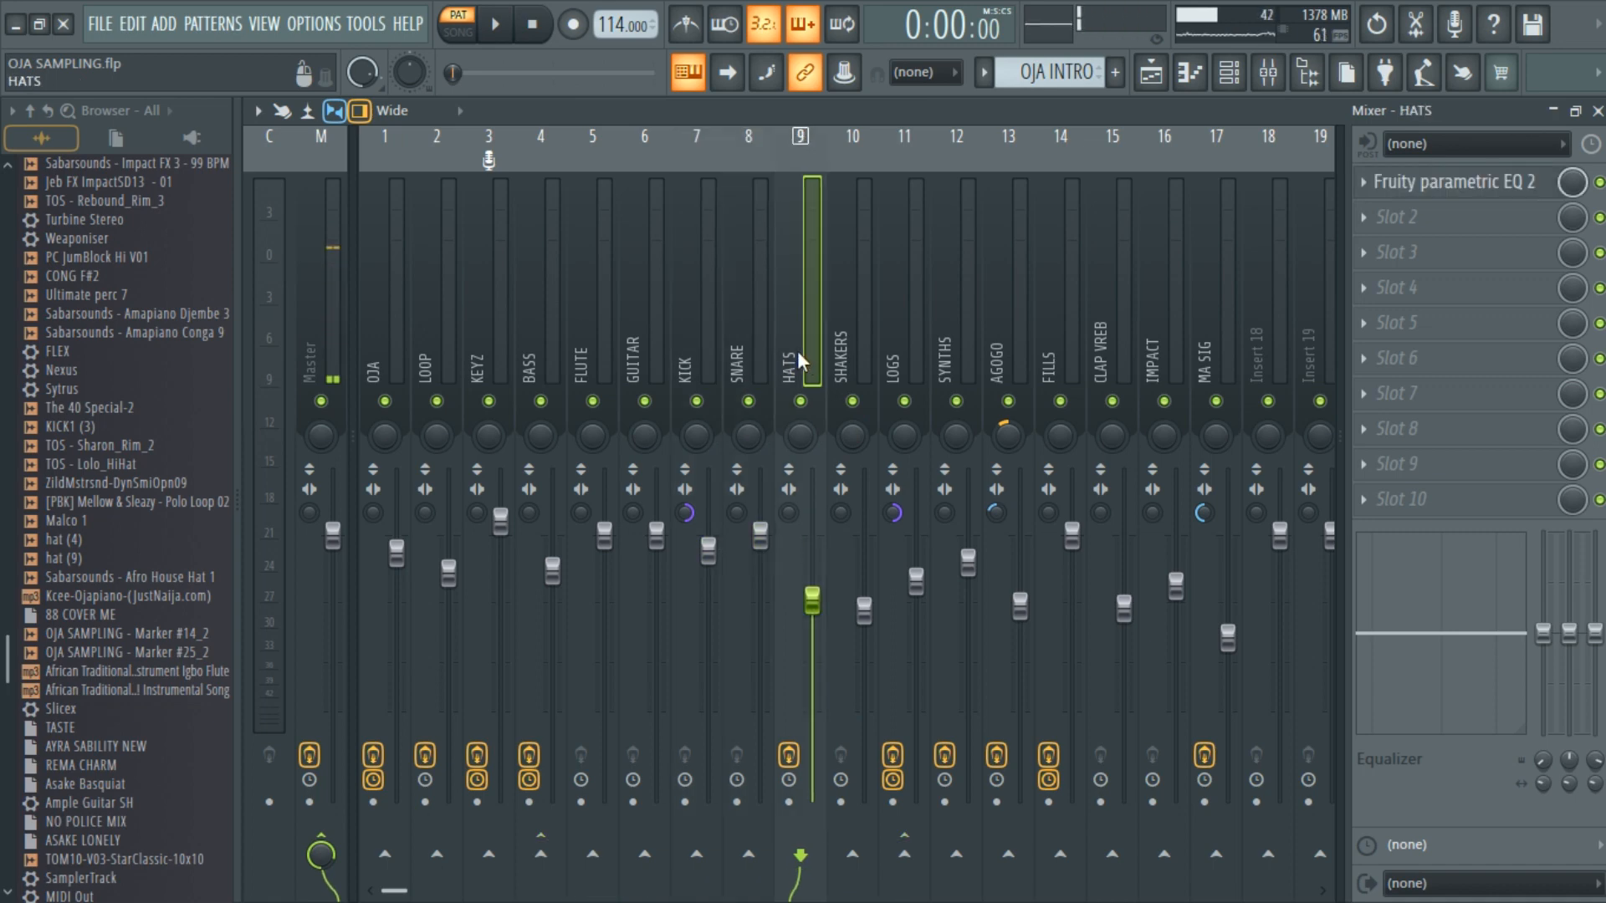
click(1420, 192)
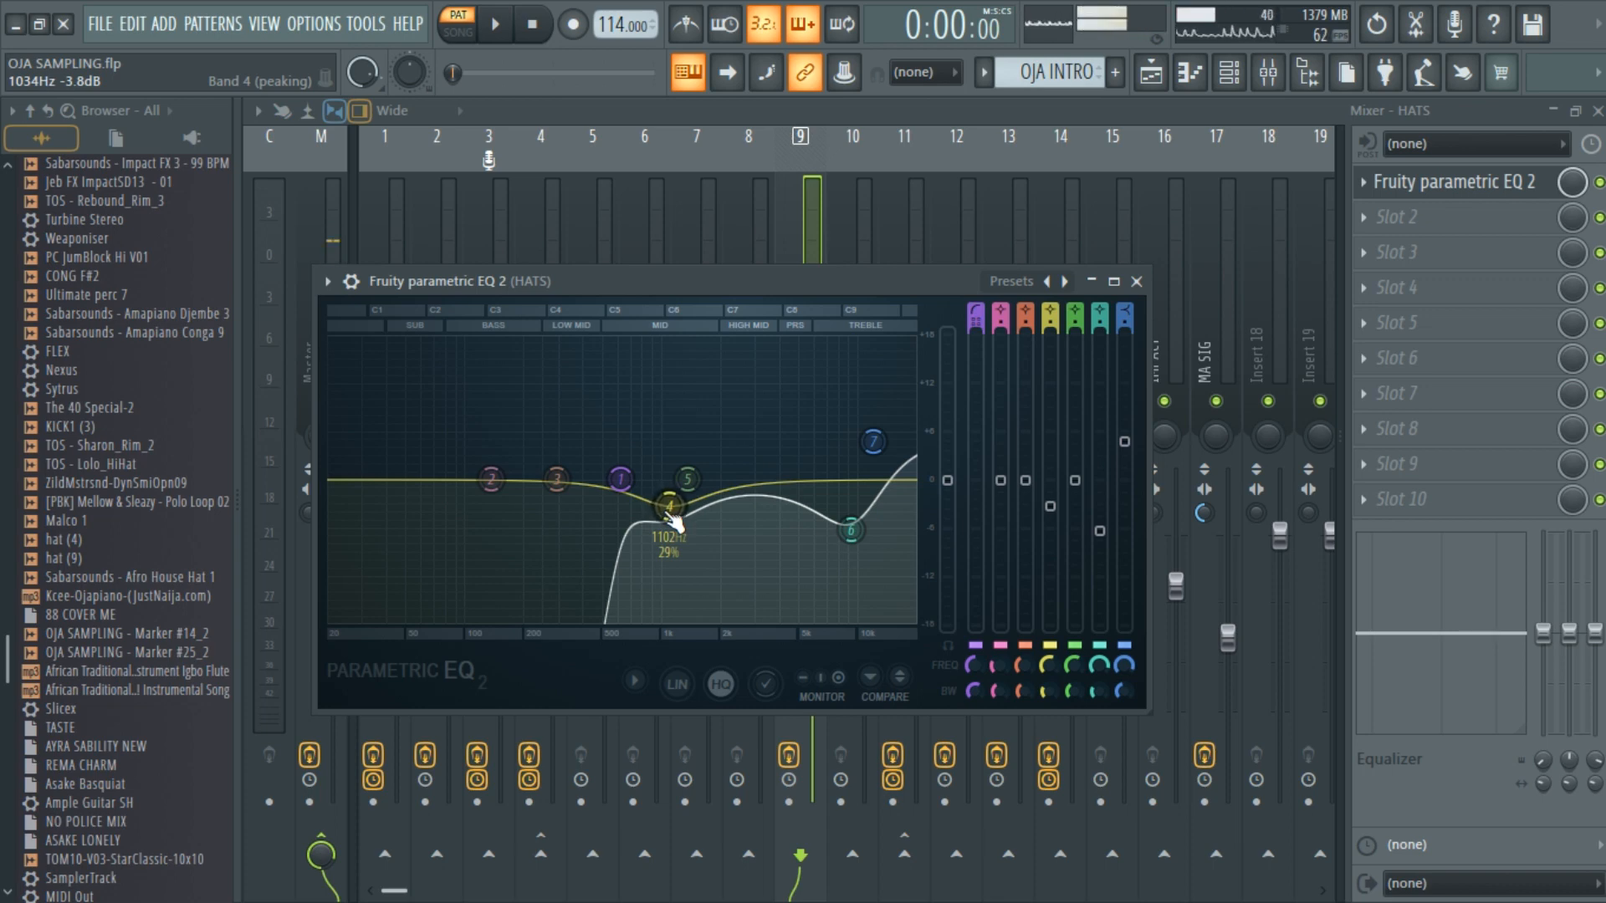
click(1149, 285)
Step: Review the SHAKERS and LOGS effect slots, and inspect the SYNTHS track's Fruity Reeverb 2 settings, closing the effect after viewing
click(860, 346)
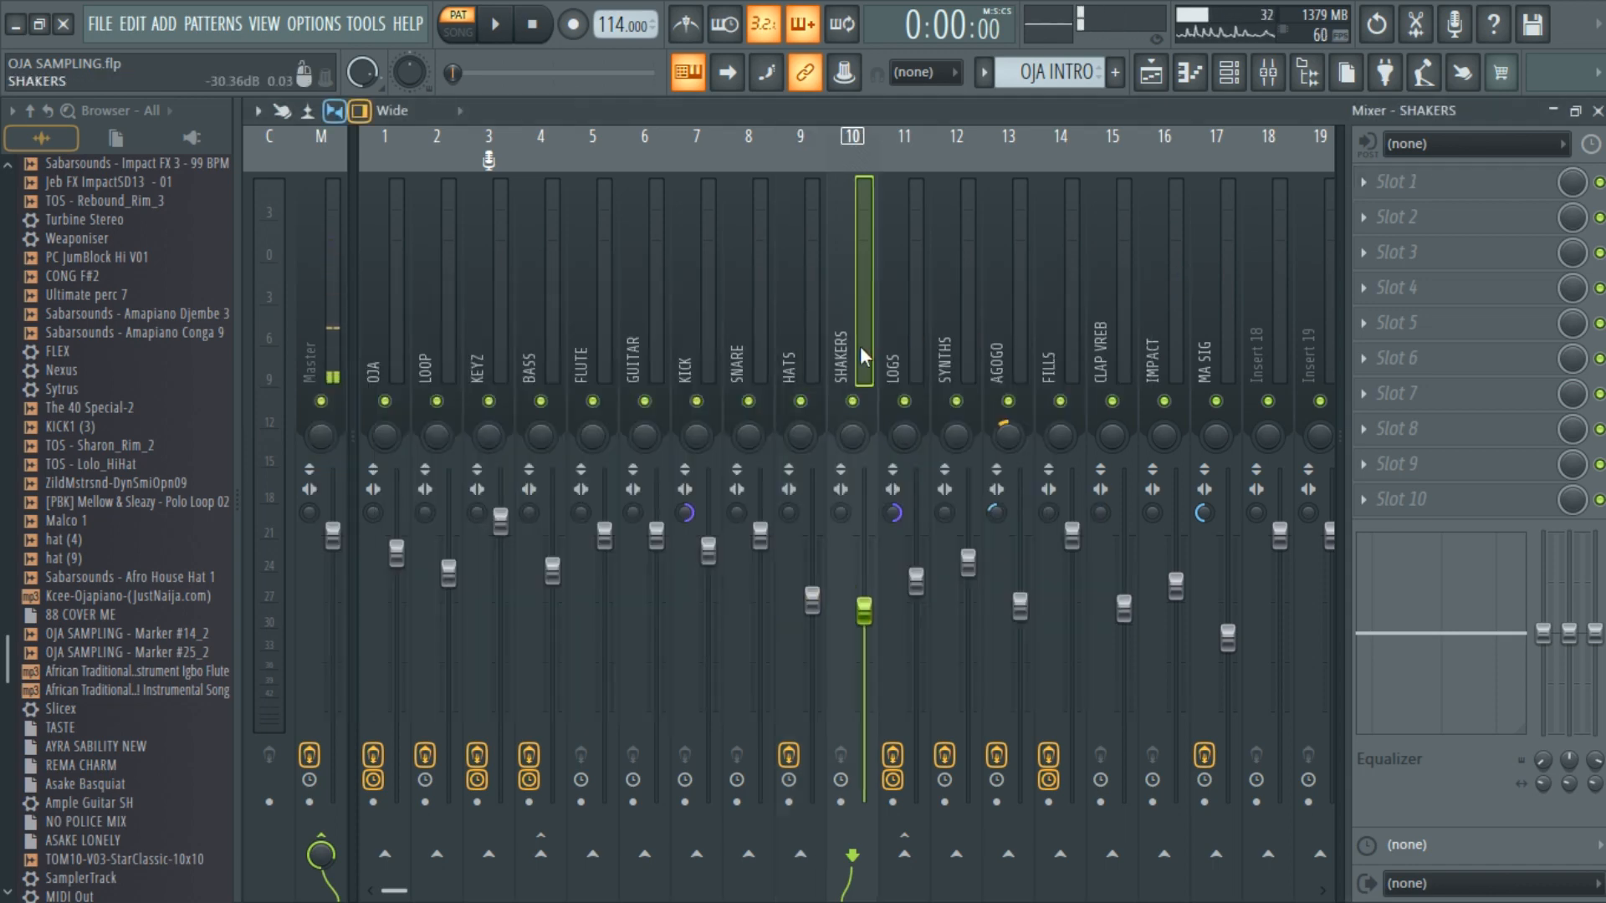
click(905, 349)
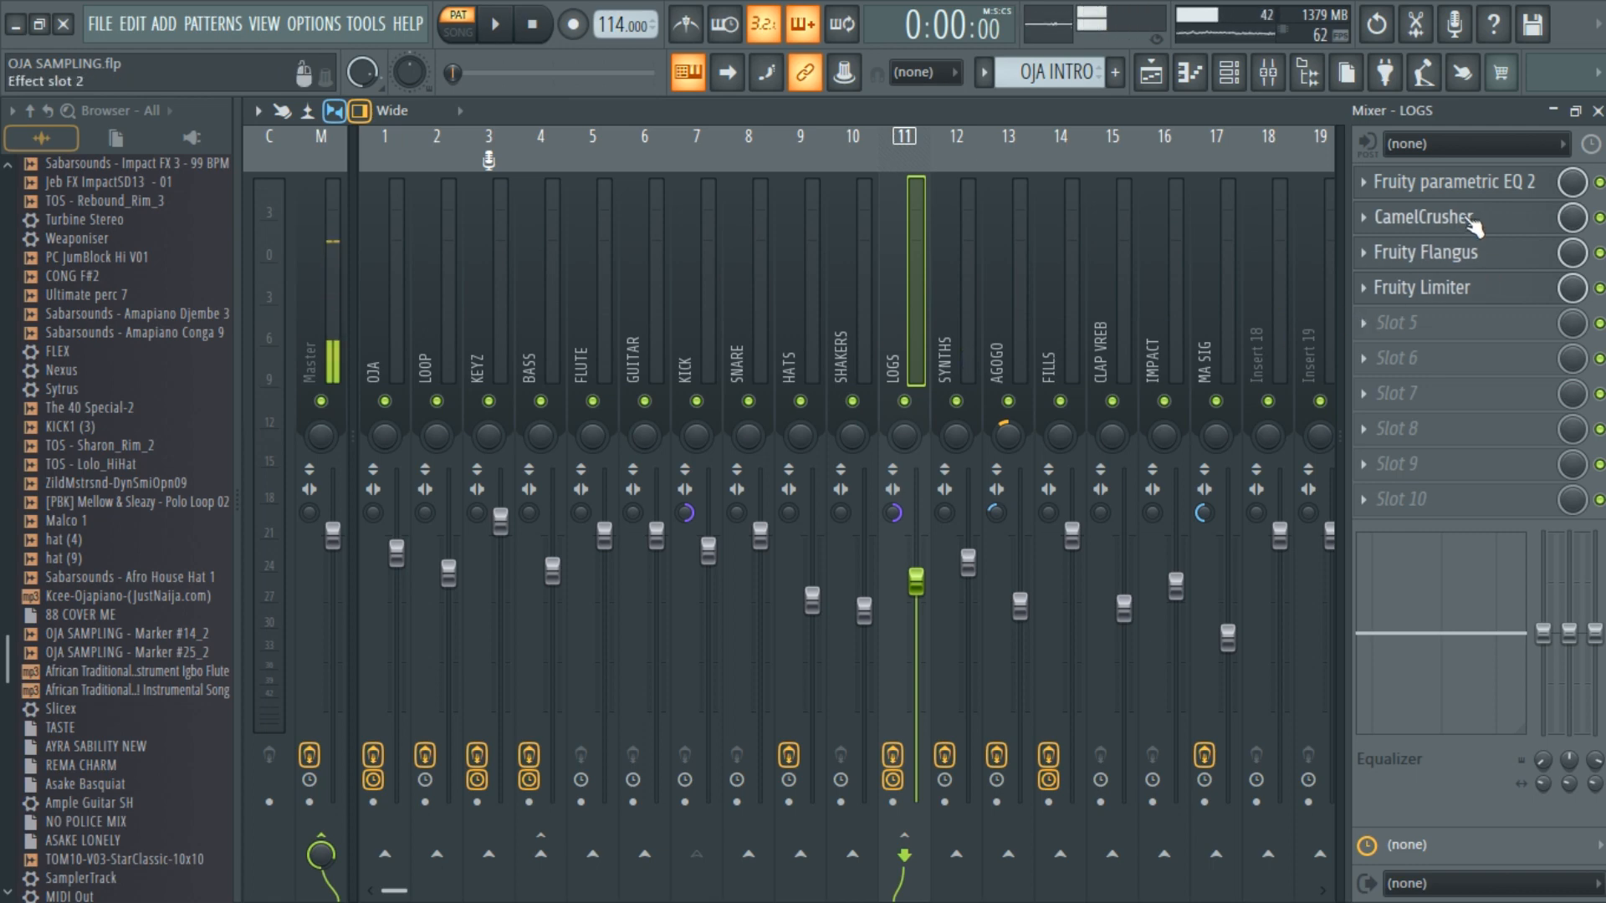
click(945, 353)
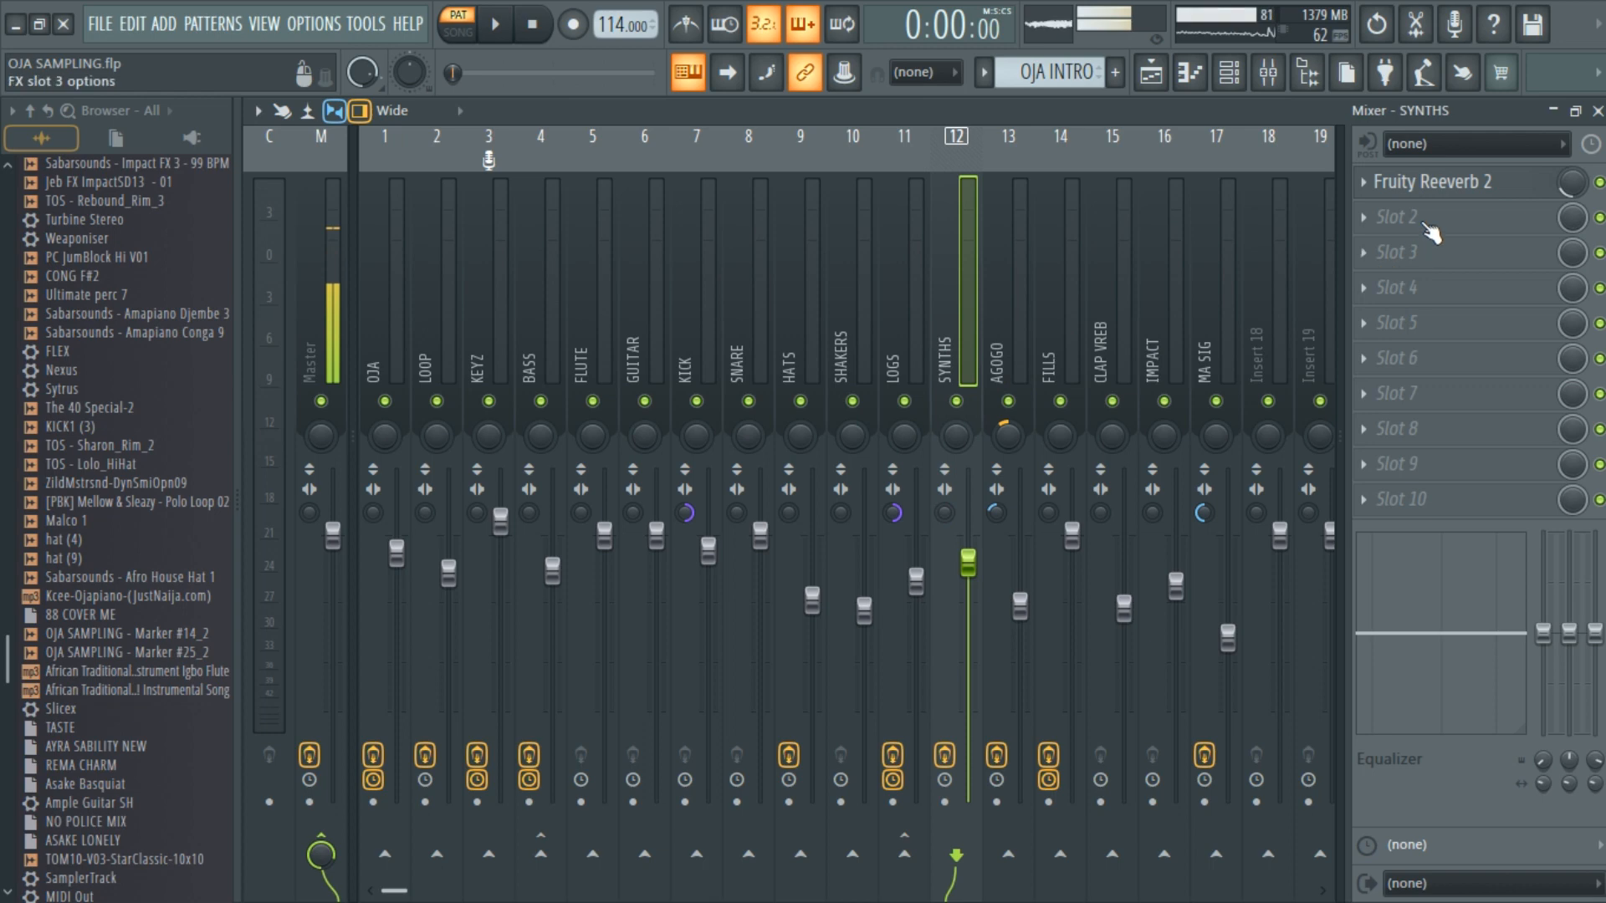
click(1476, 195)
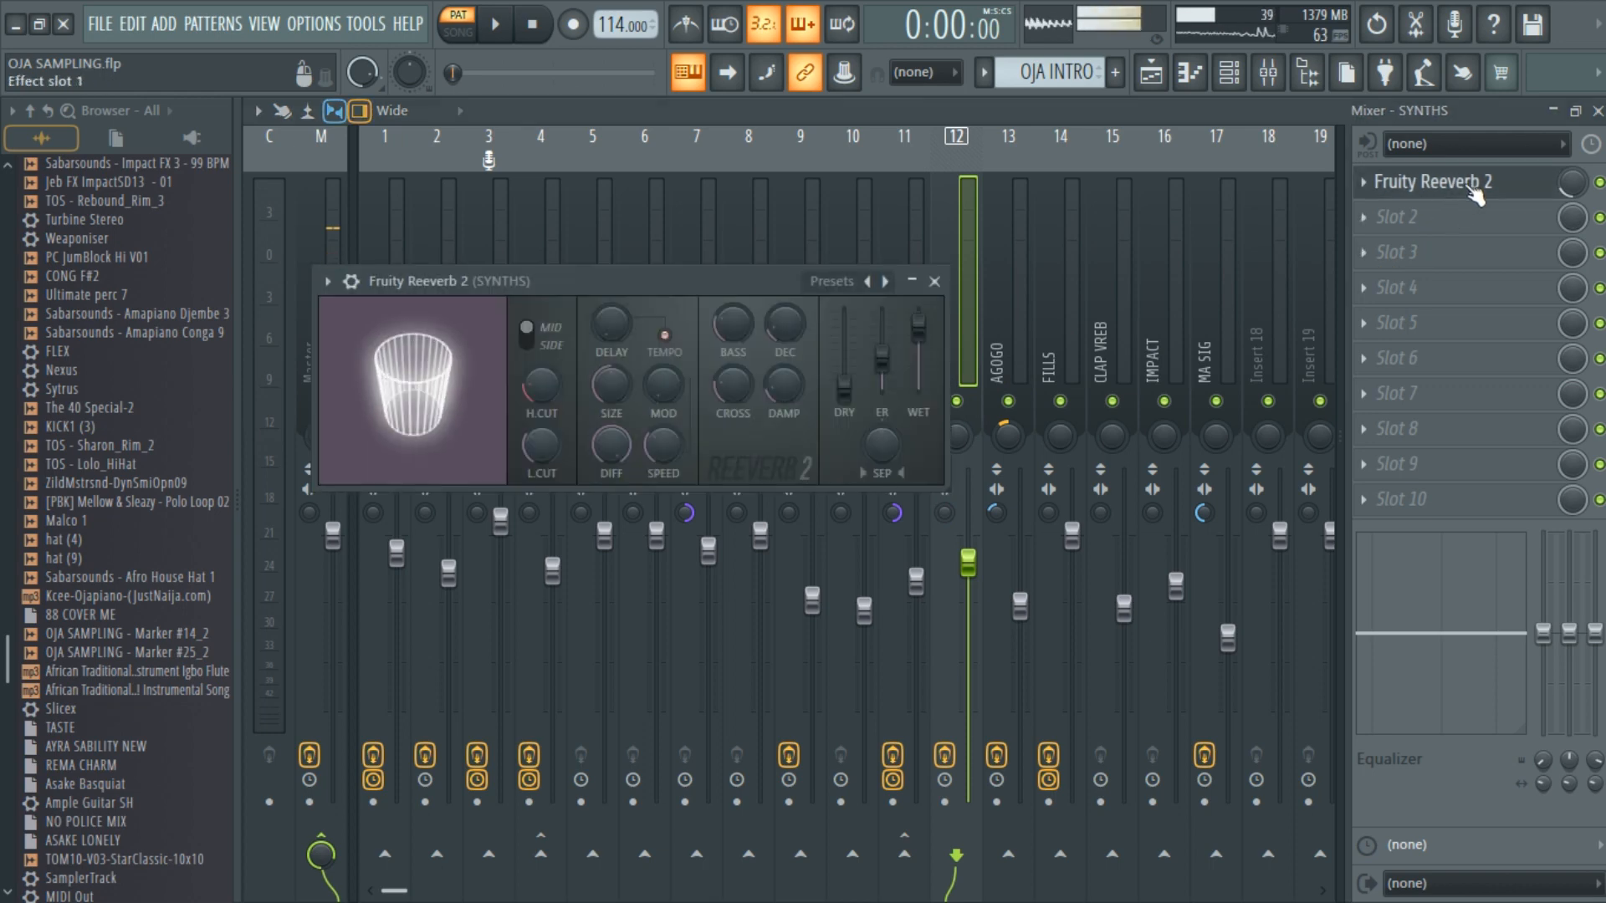
click(945, 286)
Step: Review the effect slots of the AGOGO, FILLS, CLAP VREB and IMPACT mixer tracks, and close the mixer
click(1012, 365)
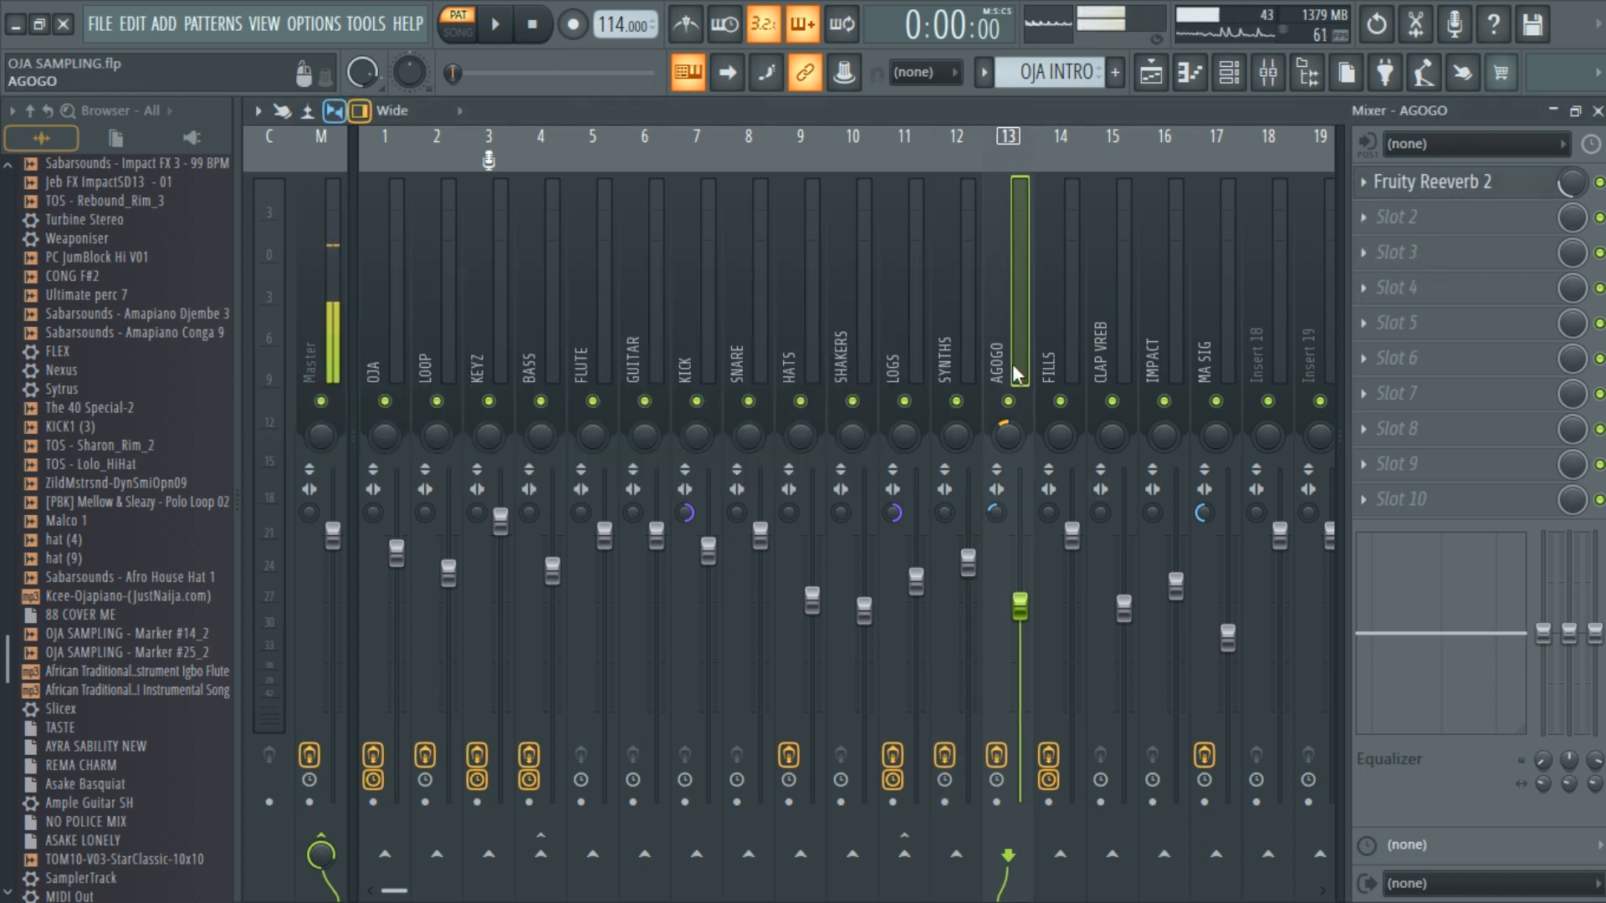
click(1073, 358)
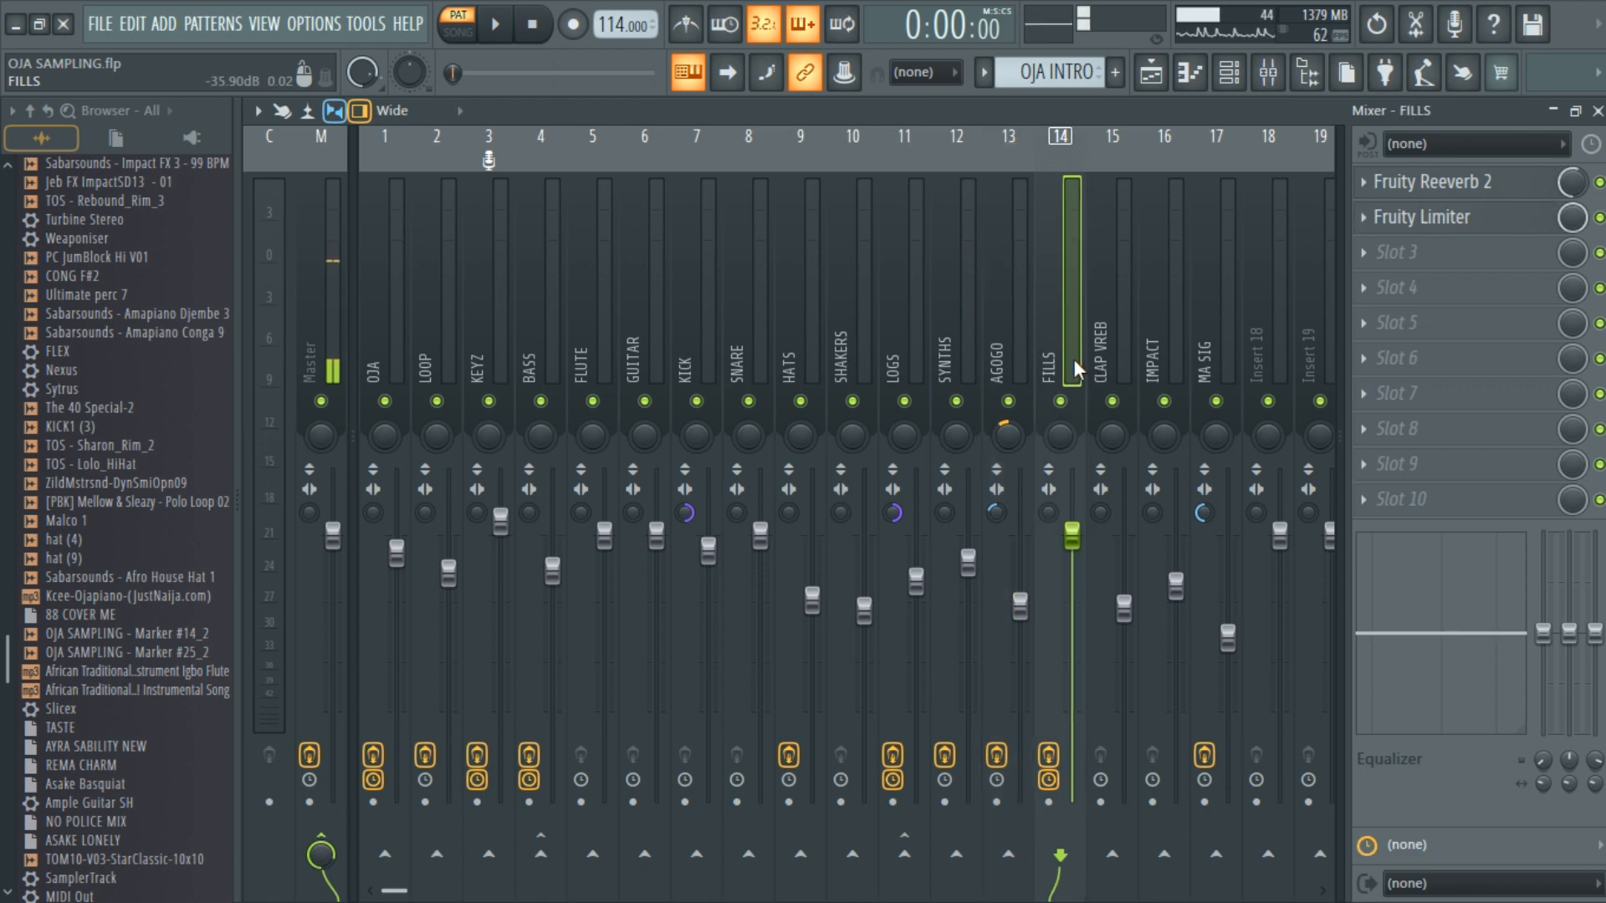
click(1121, 359)
click(1171, 358)
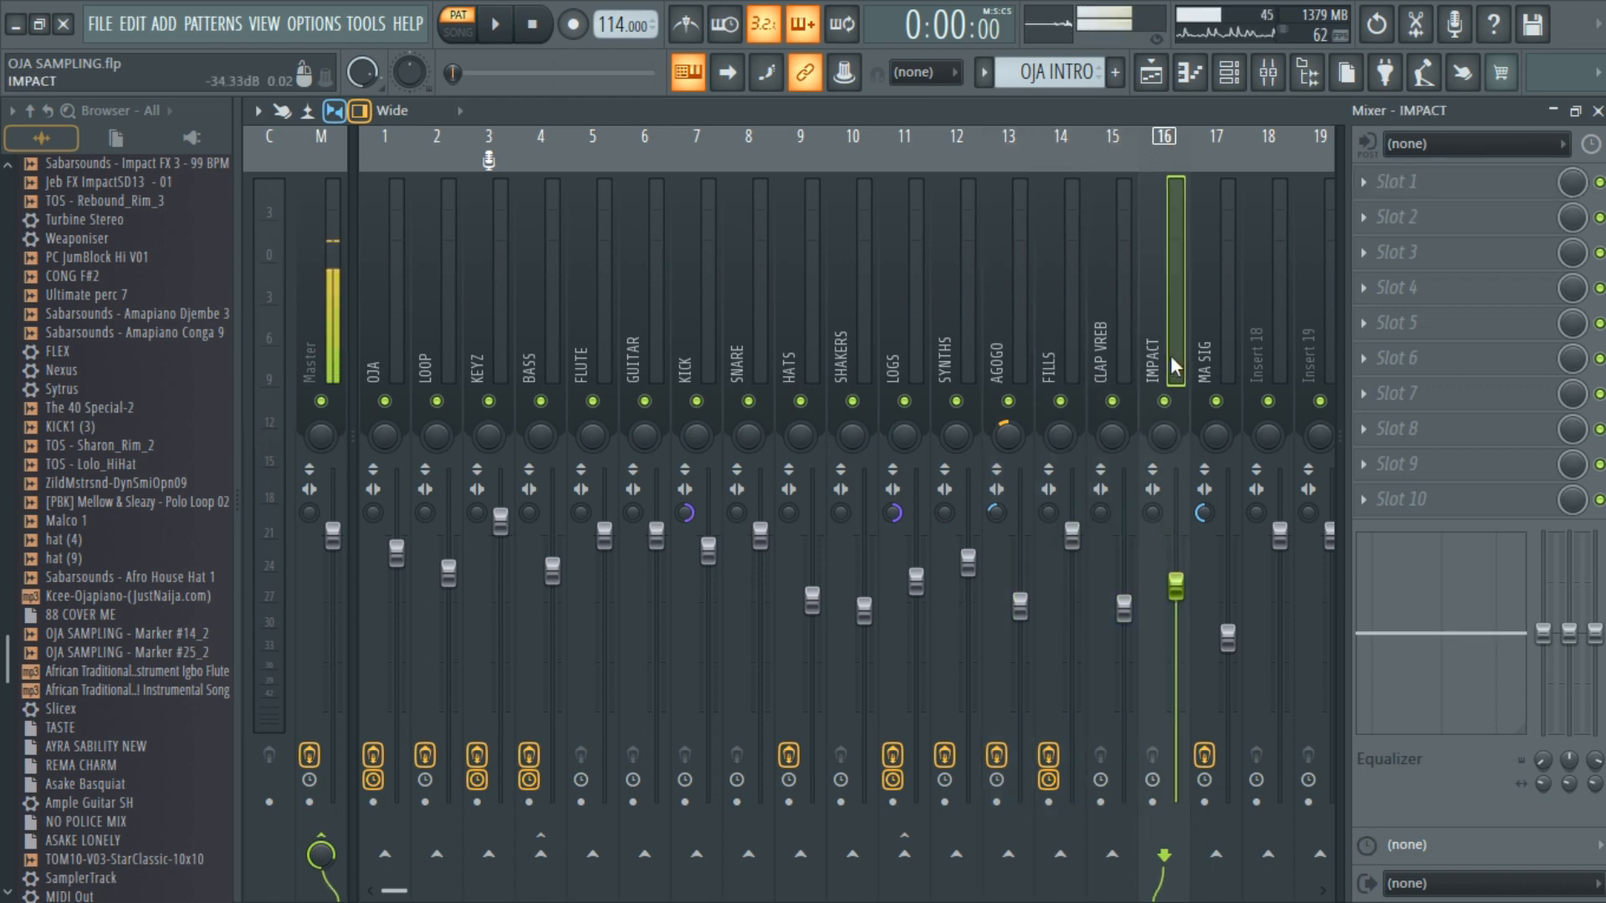
scroll(1171, 358, down, 3)
scroll(1131, 395, up, 3)
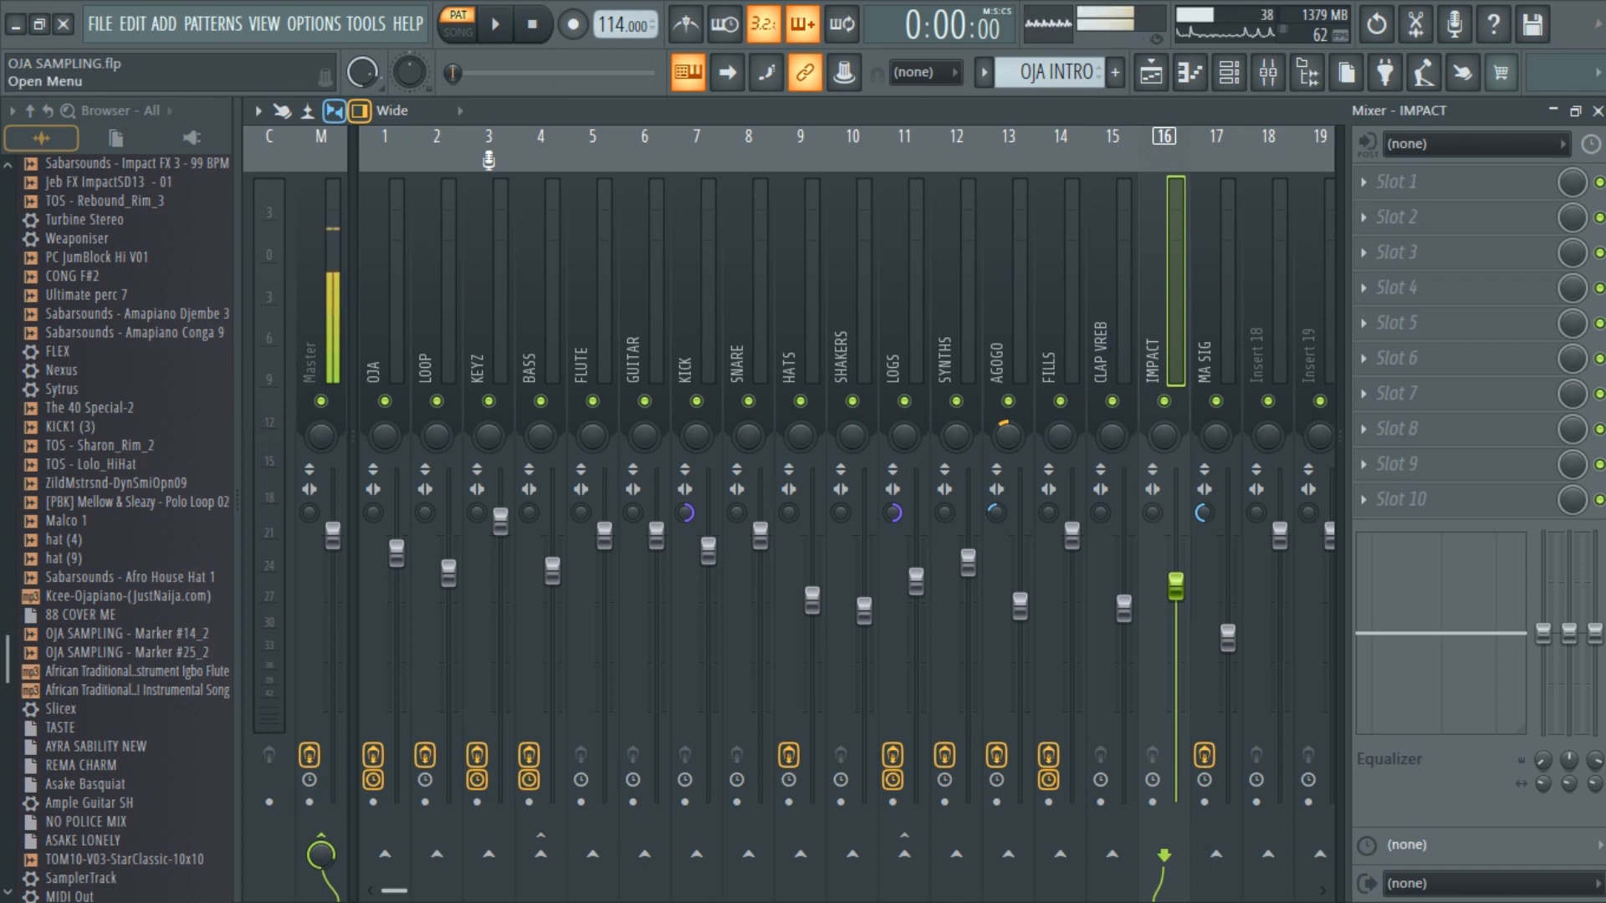
click(1596, 111)
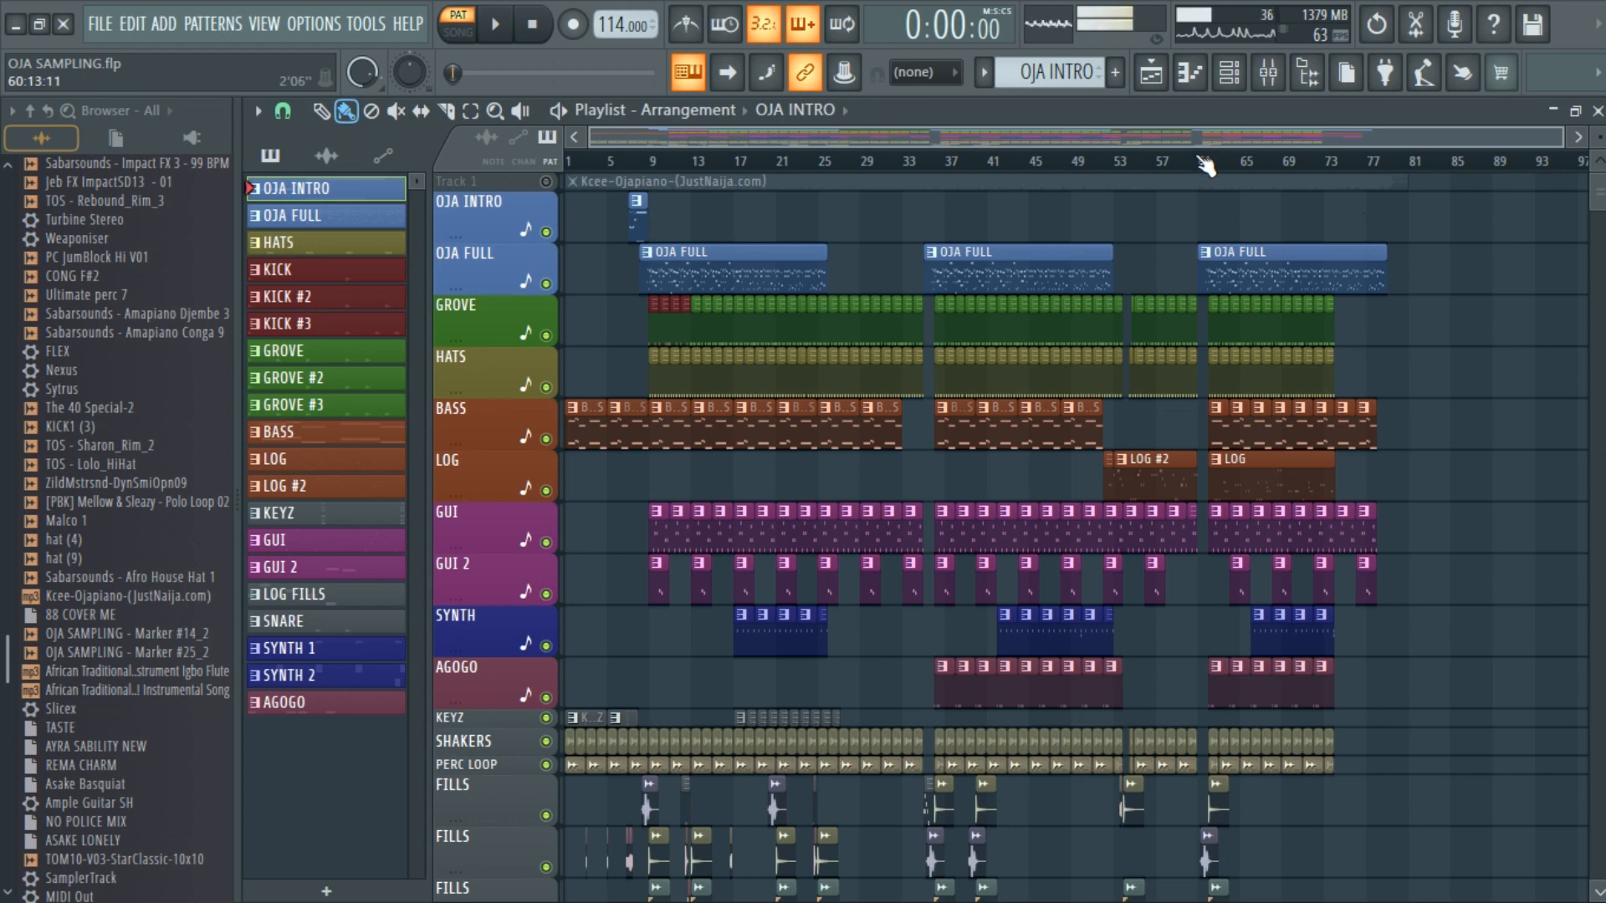
Step: Examine the playlist arrangement from the OJA INTRO track down to the FILLS tracks, both close up and across the whole song
scroll(1125, 322, down, 5)
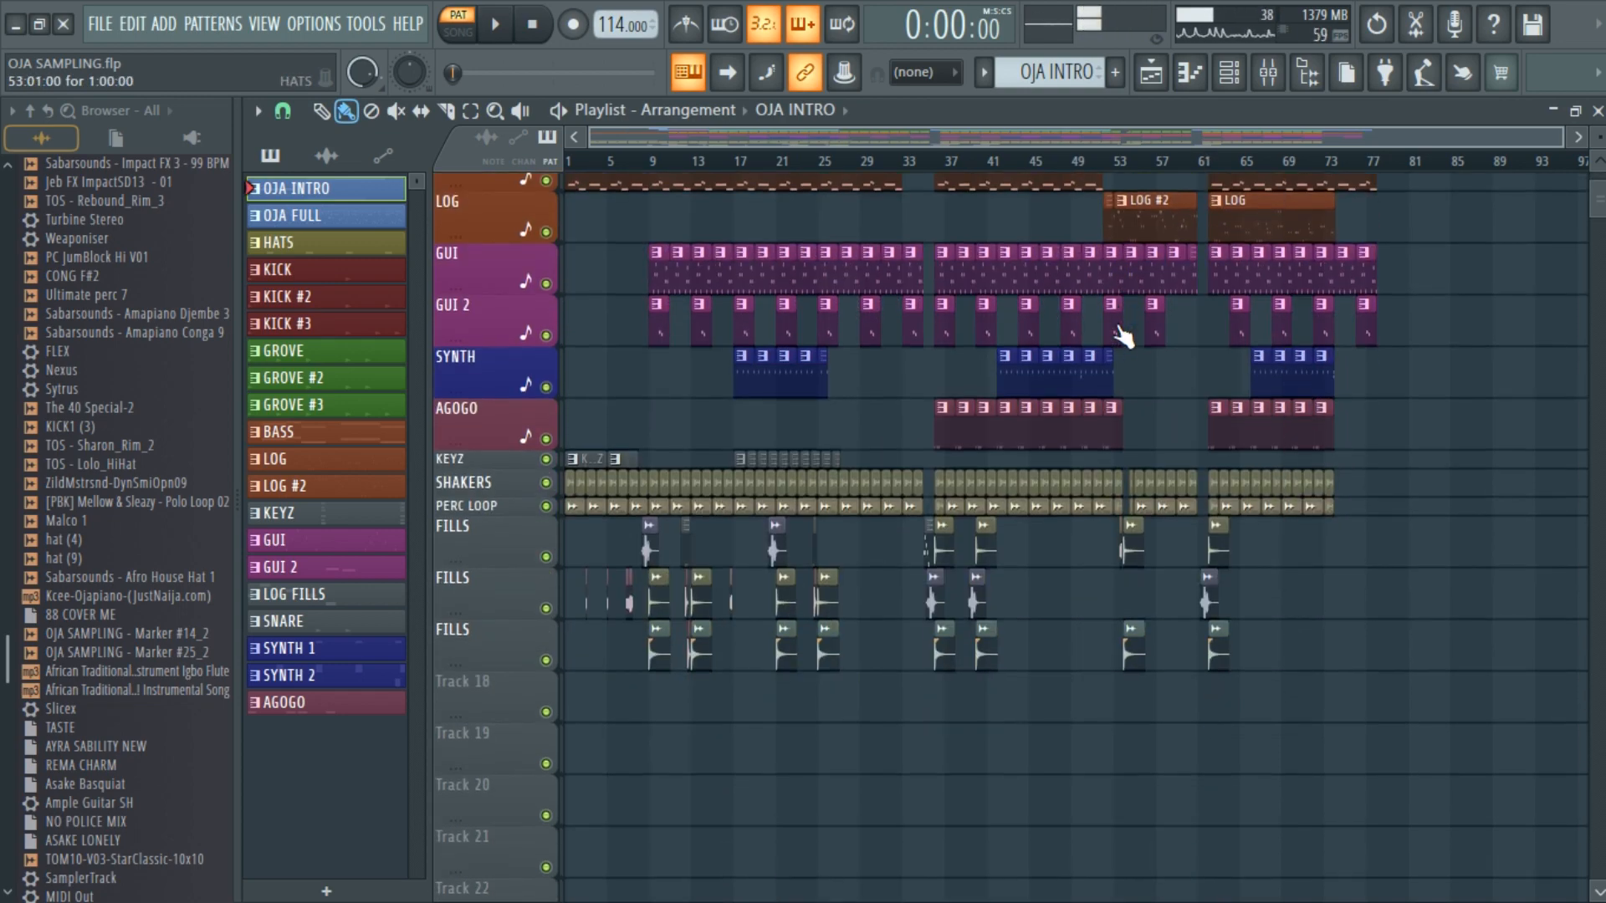
scroll(1121, 334, up, 5)
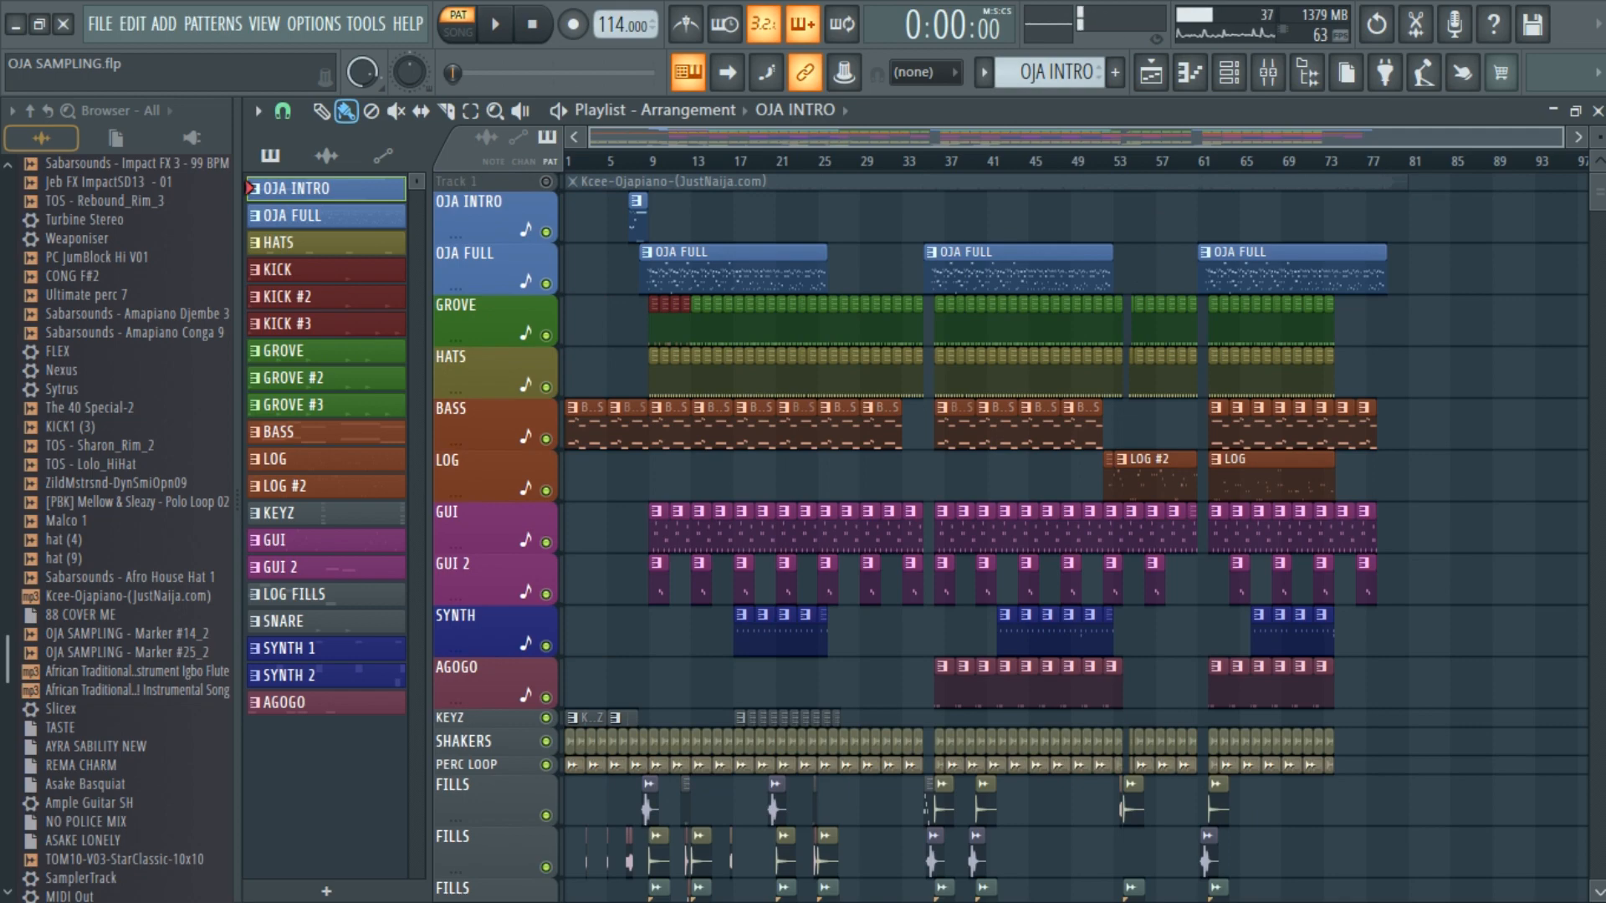
scroll(774, 150, up, 3)
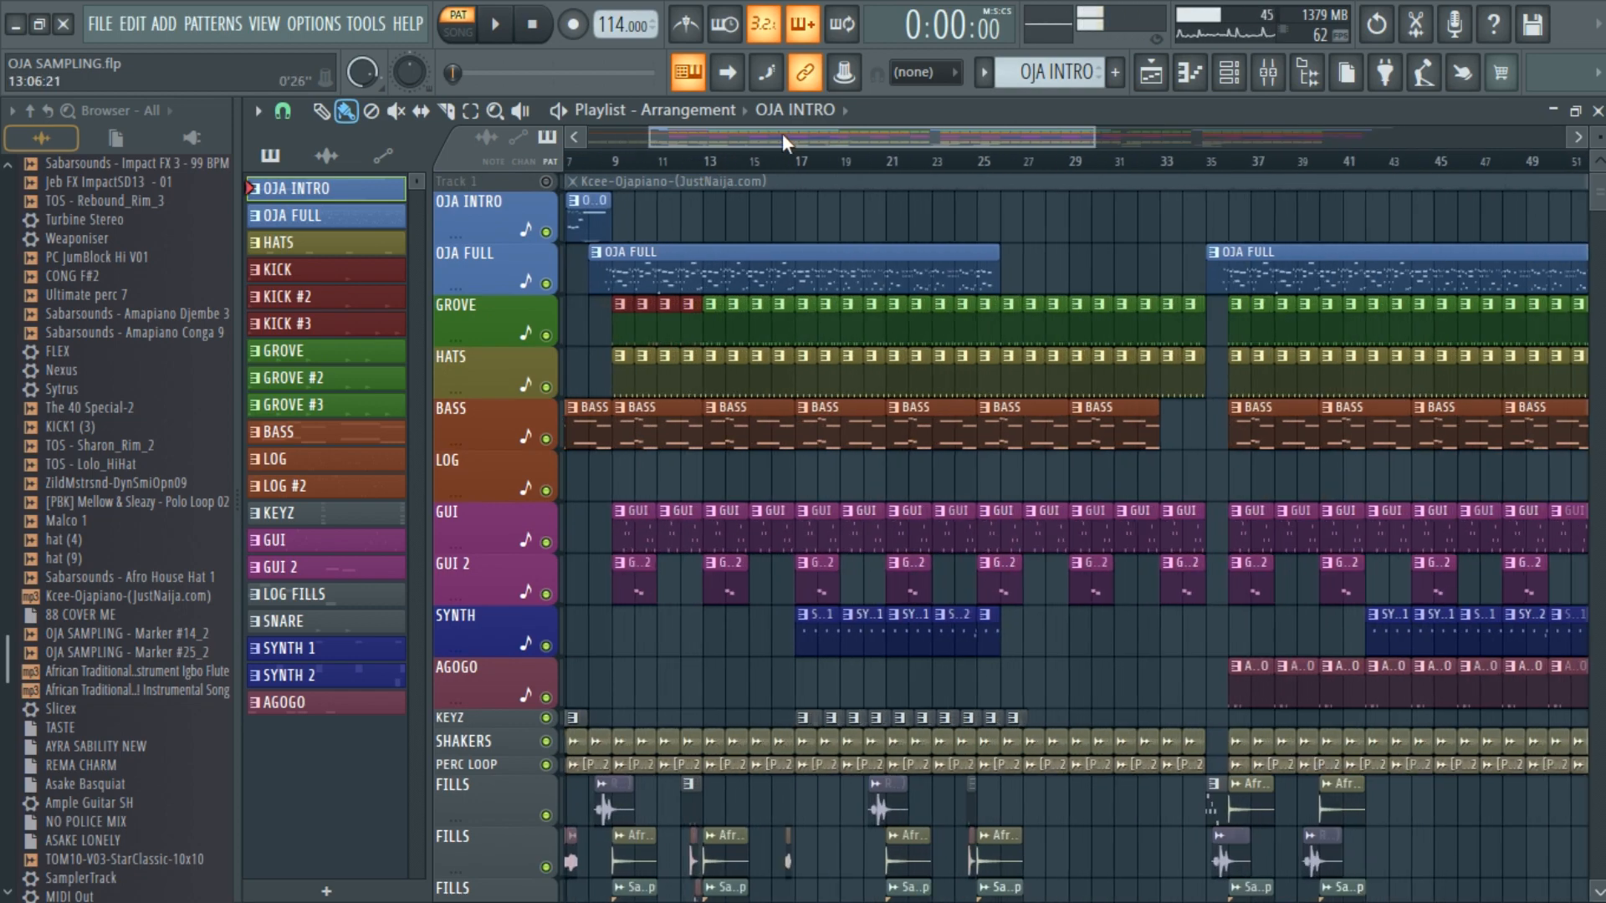
drag(774, 148, 653, 243)
scroll(747, 418, down, 4)
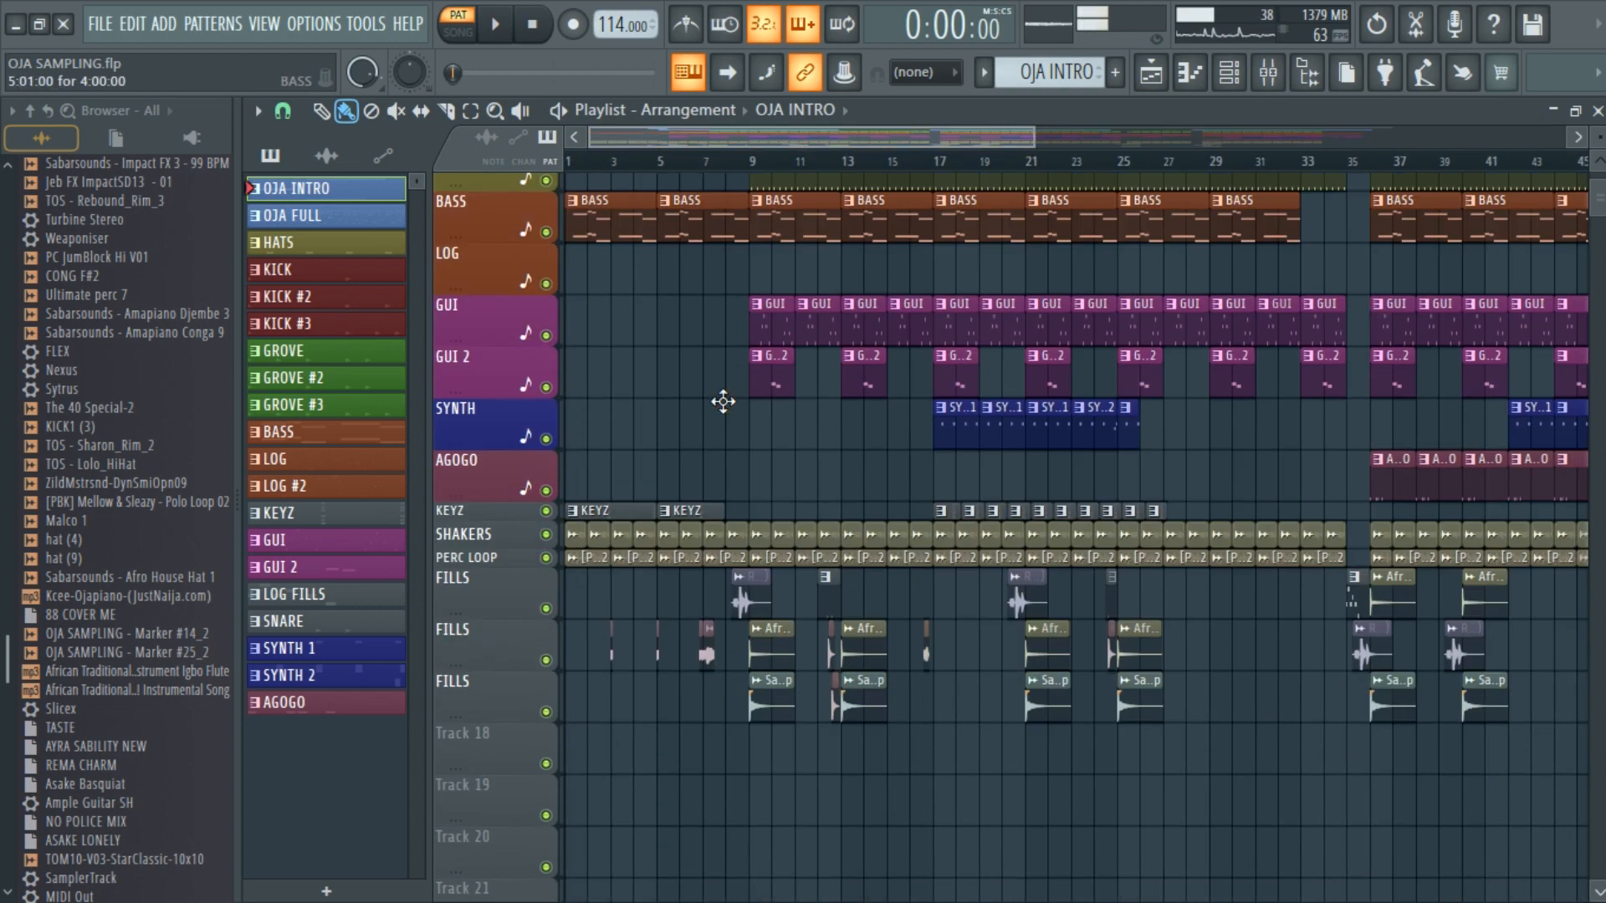
scroll(706, 163, up, 5)
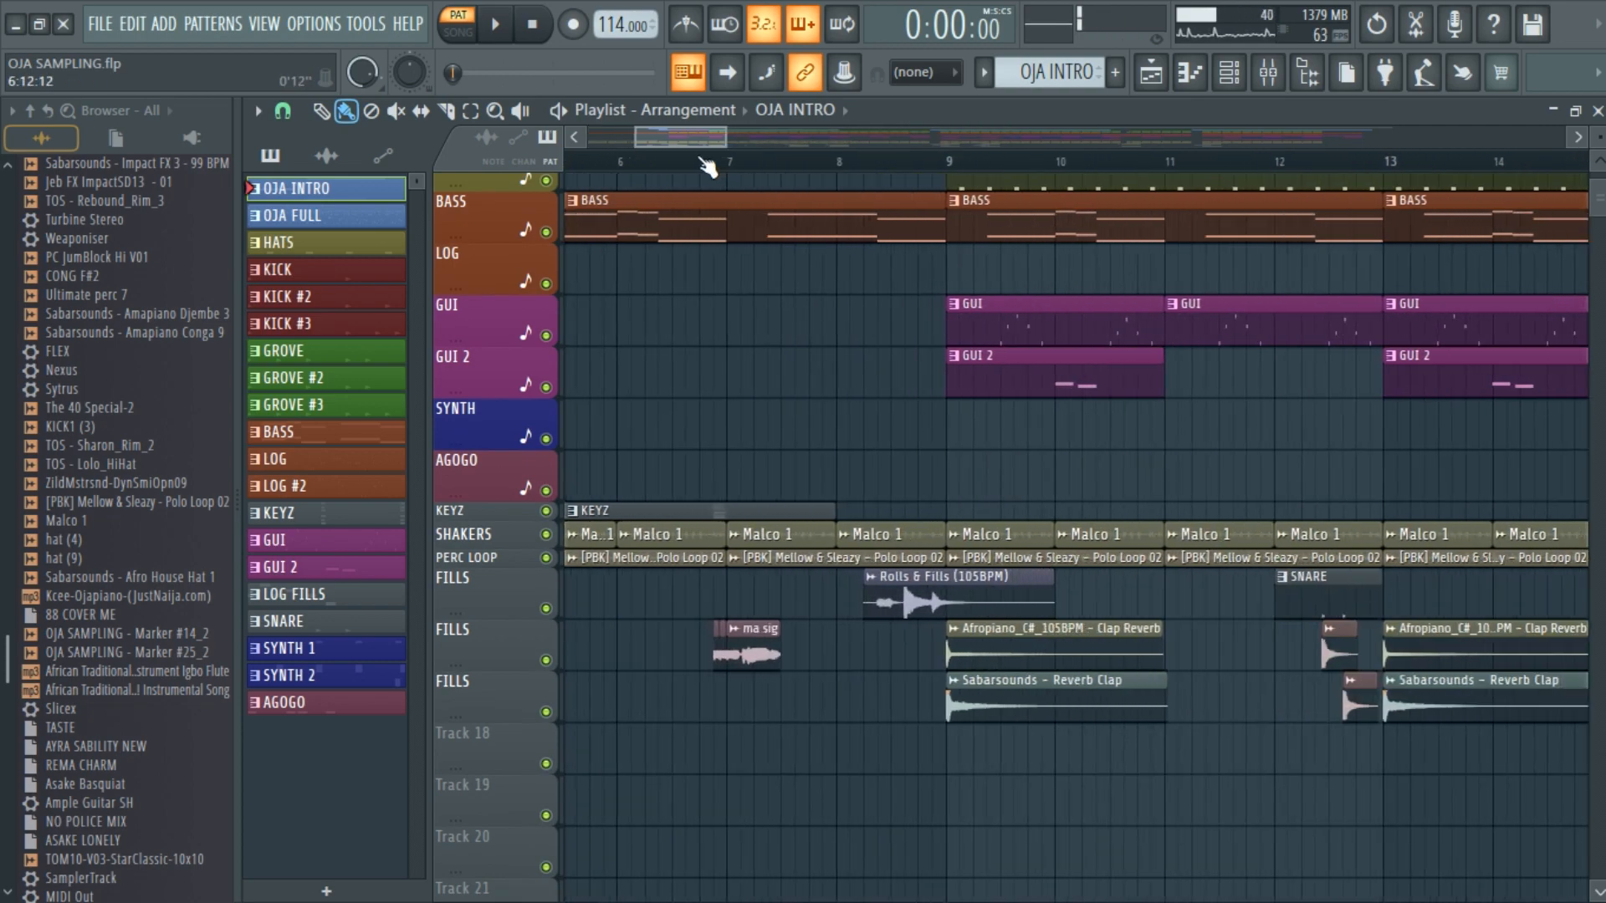
scroll(707, 163, down, 3)
scroll(707, 163, down, 5)
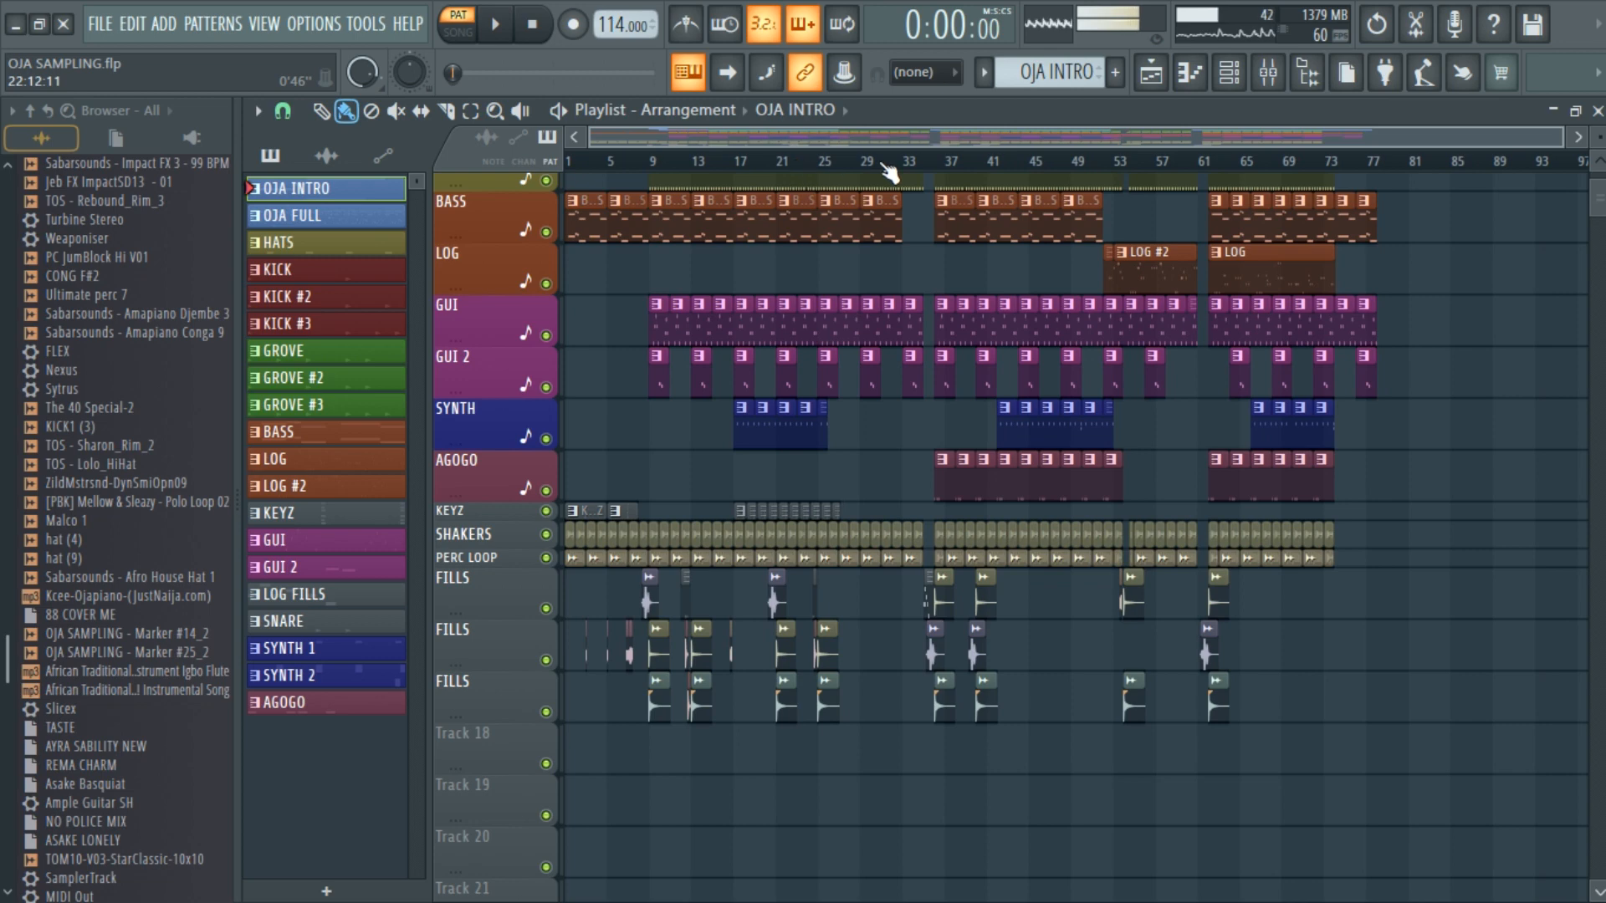